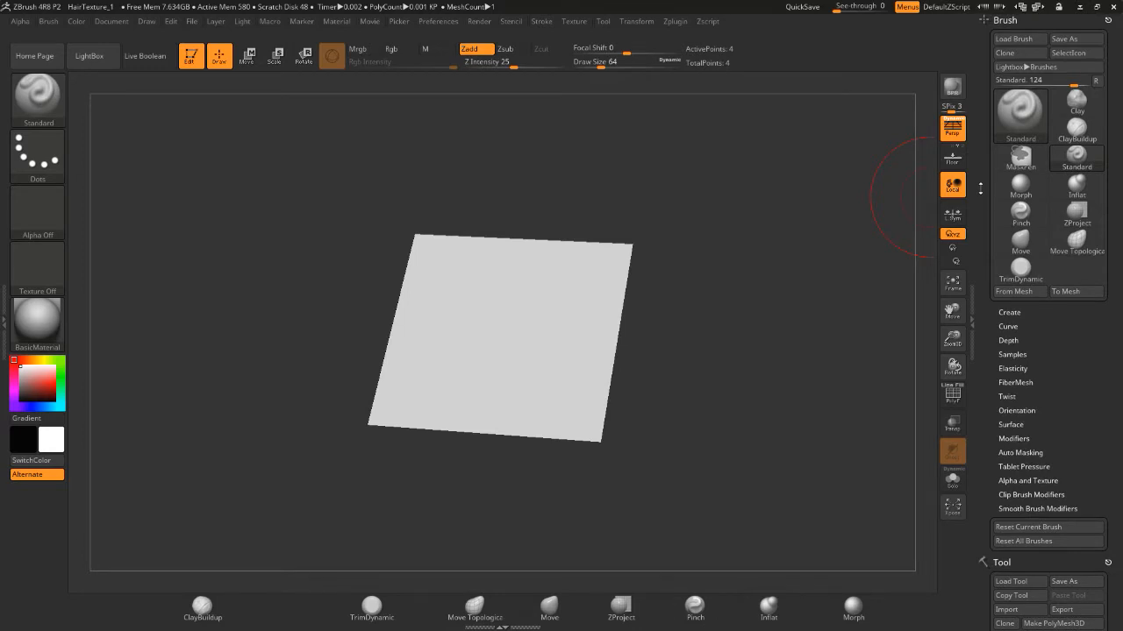
mouse_move(981, 188)
mouse_down()
mouse_move(988, 113)
mouse_move(988, 199)
mouse_up()
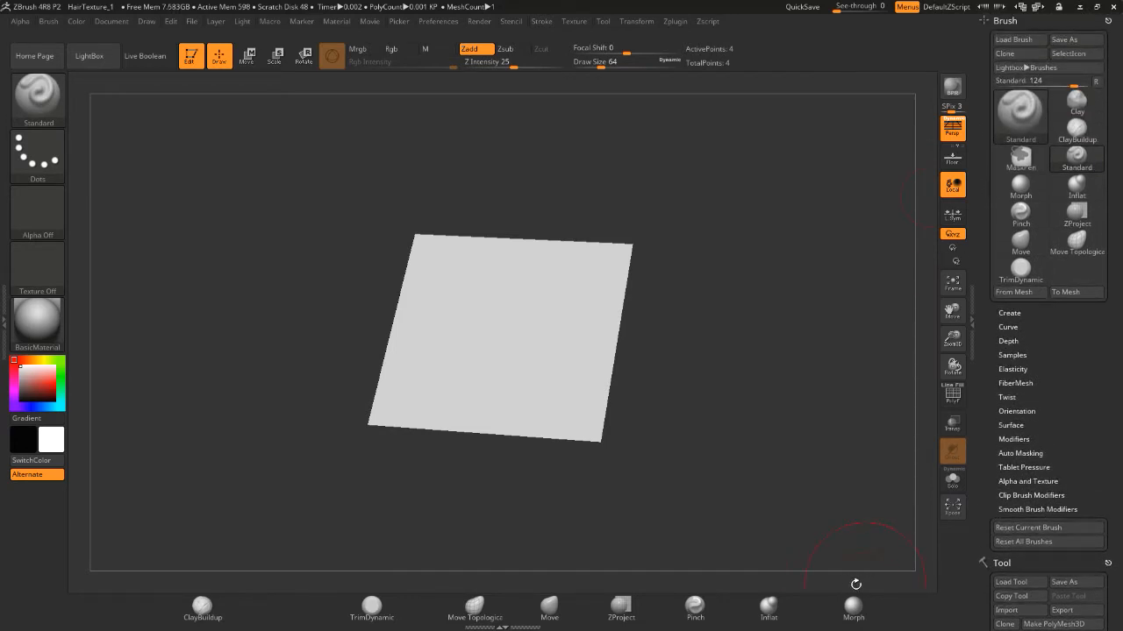
mouse_move(753, 539)
mouse_down()
mouse_move(717, 454)
mouse_move(739, 450)
mouse_move(730, 426)
mouse_move(727, 448)
mouse_move(822, 401)
mouse_move(801, 409)
mouse_move(784, 376)
mouse_move(794, 445)
mouse_up()
drag(741, 410, 743, 394)
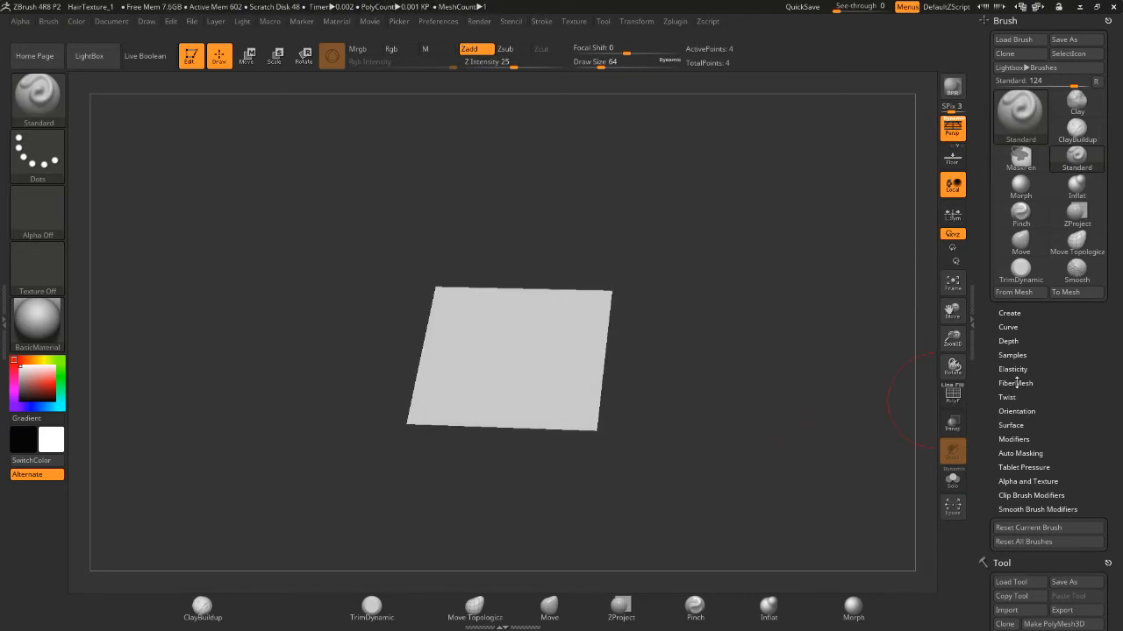
click(1016, 383)
scroll(992, 312, down, 3)
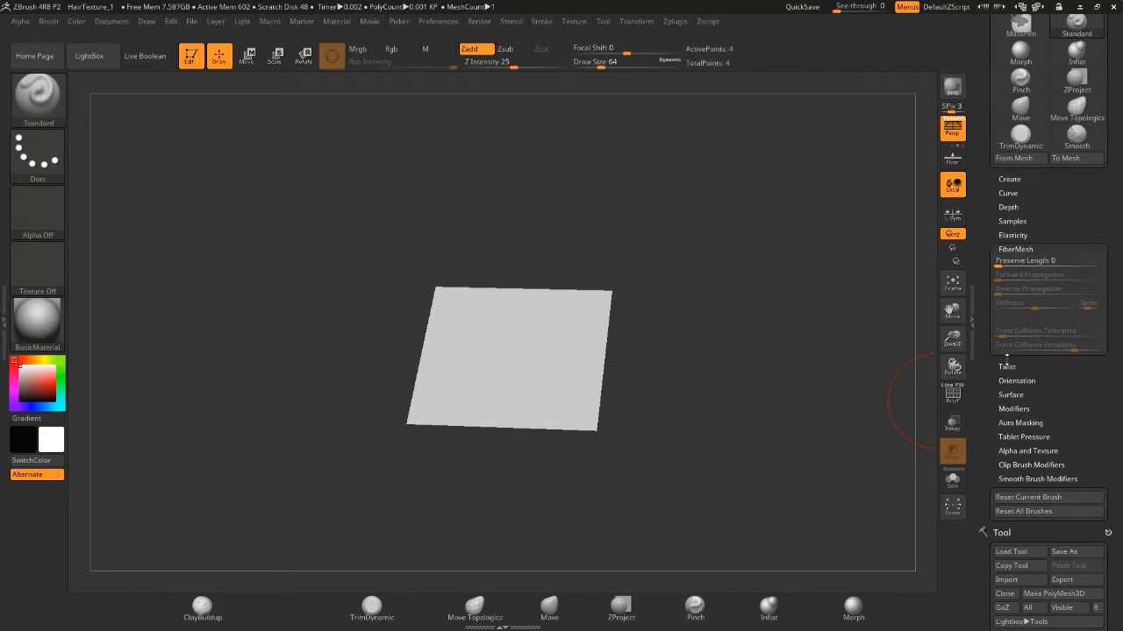
drag(1013, 360, 1014, 249)
click(1015, 249)
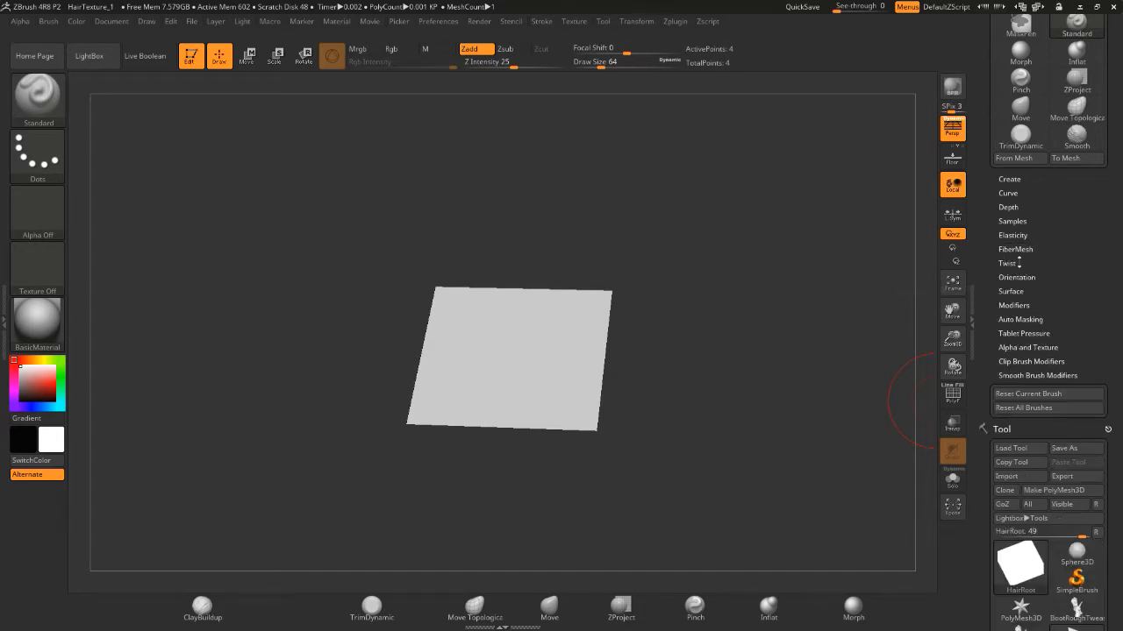
Subdivide the HairRoot plane repeatedly up to subdivision level 7.
drag(993, 278, 993, 14)
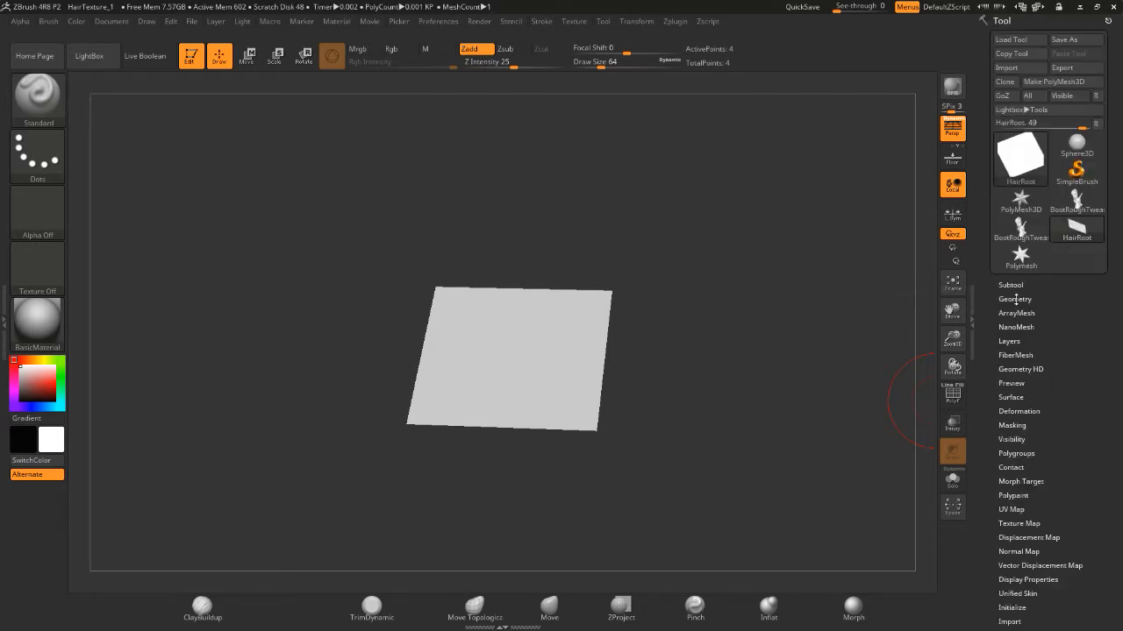
click(1014, 299)
drag(991, 331, 992, 235)
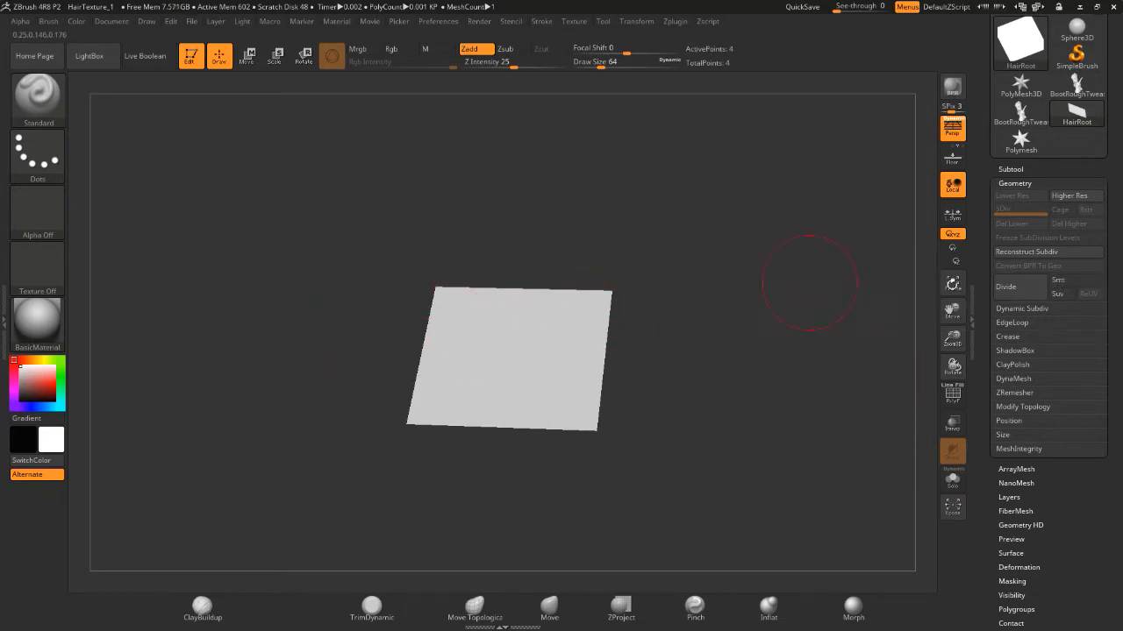
click(1007, 286)
click(1008, 287)
click(1008, 287)
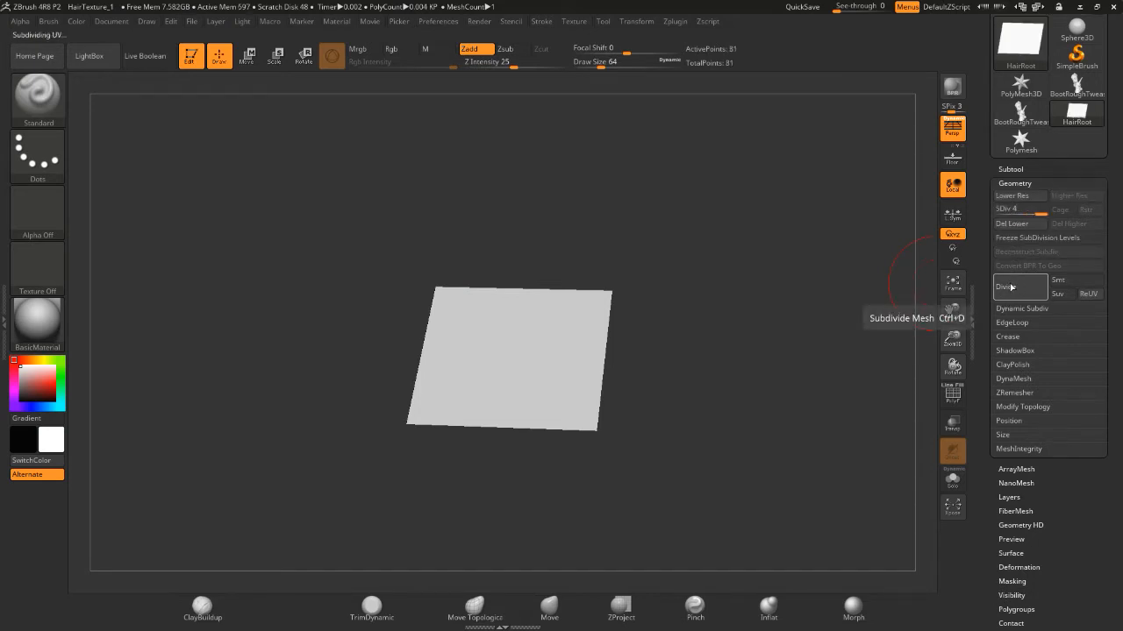
click(1011, 288)
click(1010, 288)
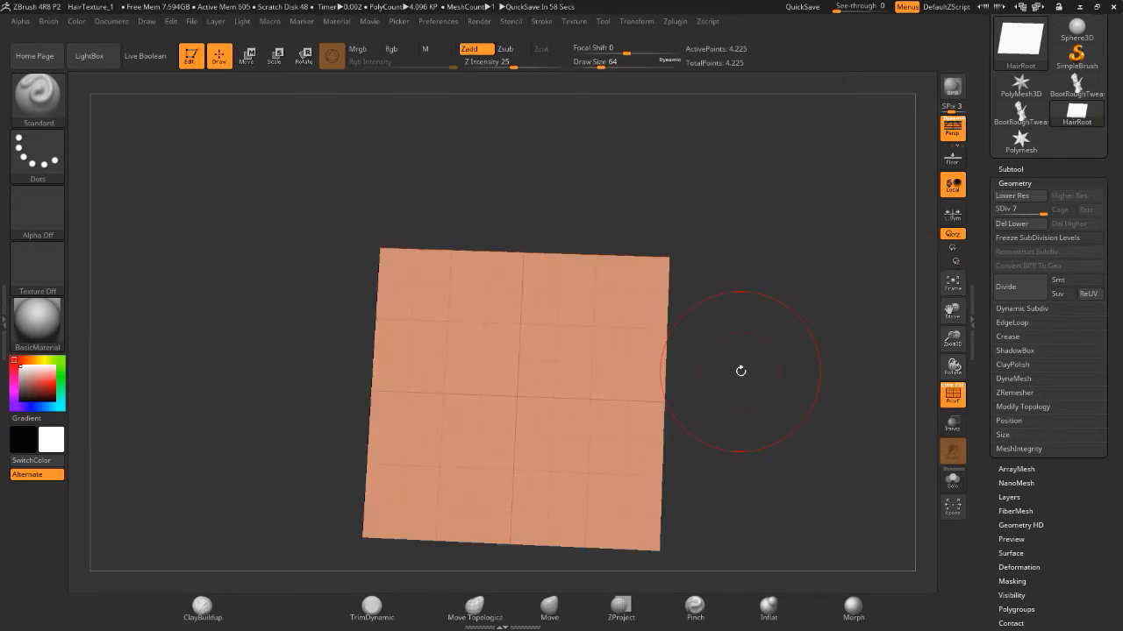
Reduce the draw size to 16 and paint a solid round mask over the center of the plane.
drag(740, 371, 499, 354)
key(bracketleft)
key(bracketleft)
key(bracketleft)
key(bracketleft)
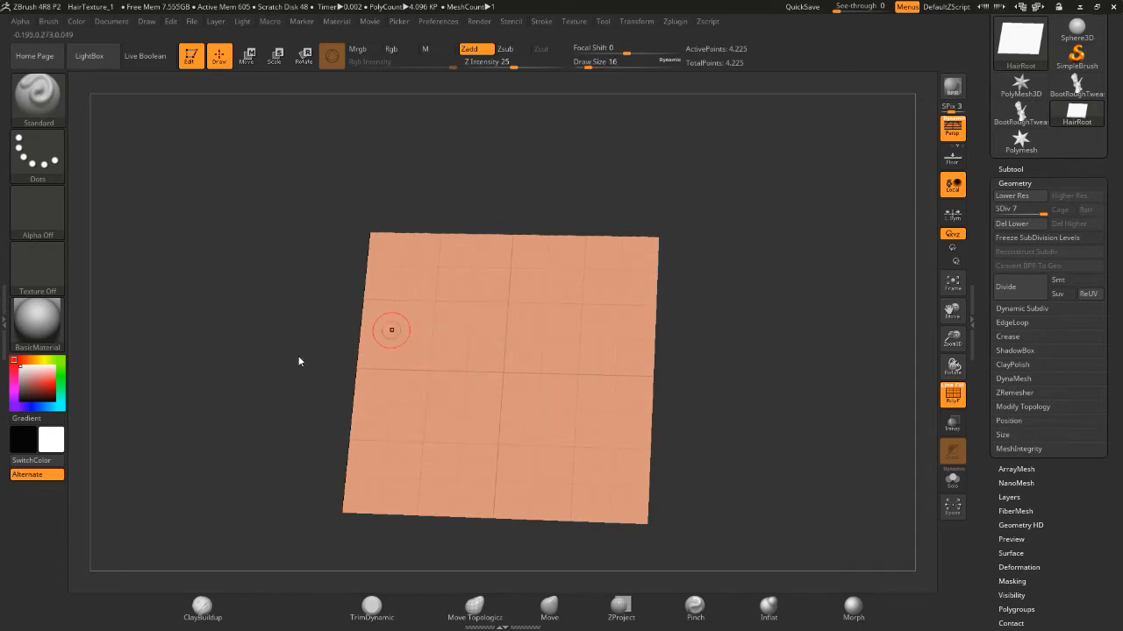
mouse_move(286, 361)
mouse_down()
mouse_move(295, 328)
mouse_move(298, 376)
mouse_move(321, 431)
mouse_move(316, 386)
mouse_up()
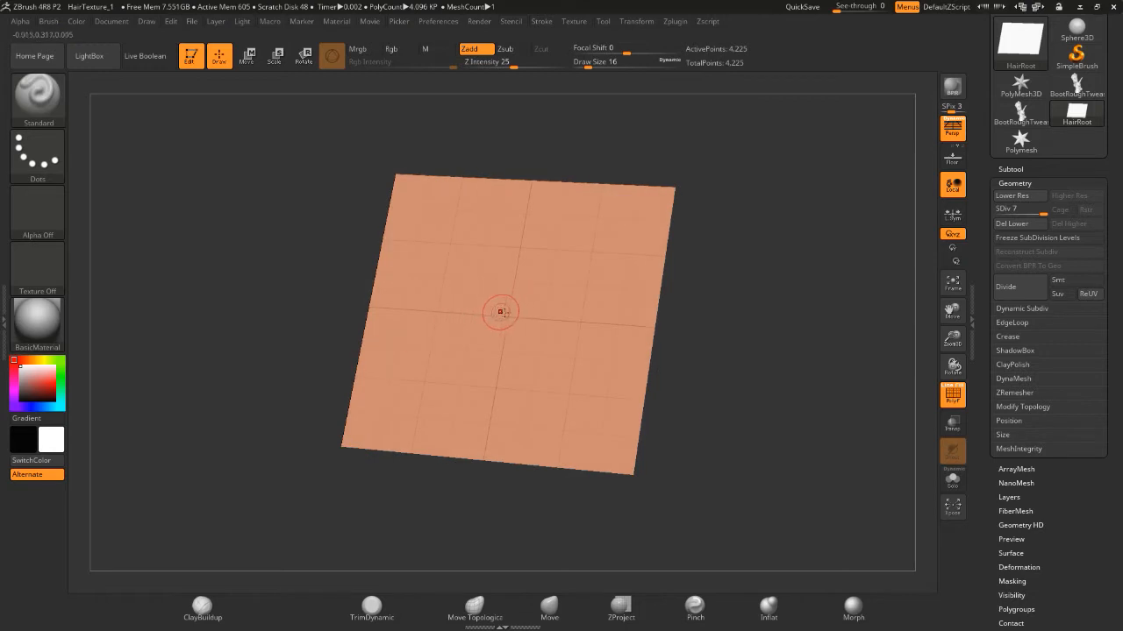
key(ctrl)
mouse_move(496, 311)
ctrl+mouse_down()
mouse_move(519, 309)
mouse_move(501, 310)
mouse_move(505, 333)
mouse_move(526, 314)
mouse_move(504, 338)
mouse_move(490, 334)
mouse_move(523, 337)
ctrl+mouse_up()
ctrl+drag(513, 292, 492, 293)
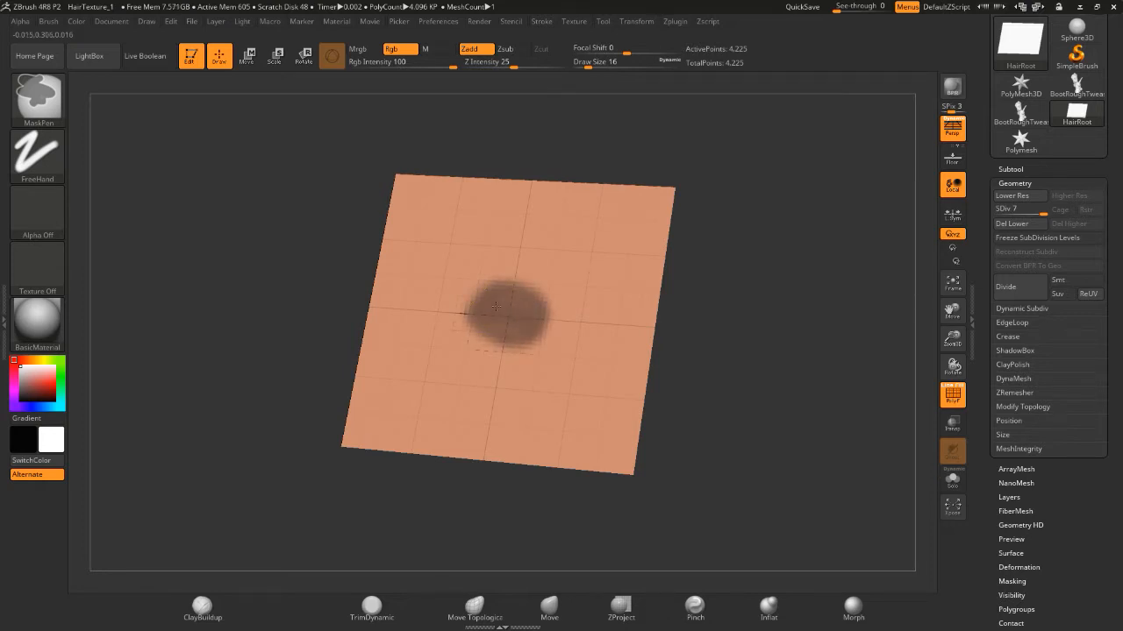
ctrl+drag(532, 343, 494, 337)
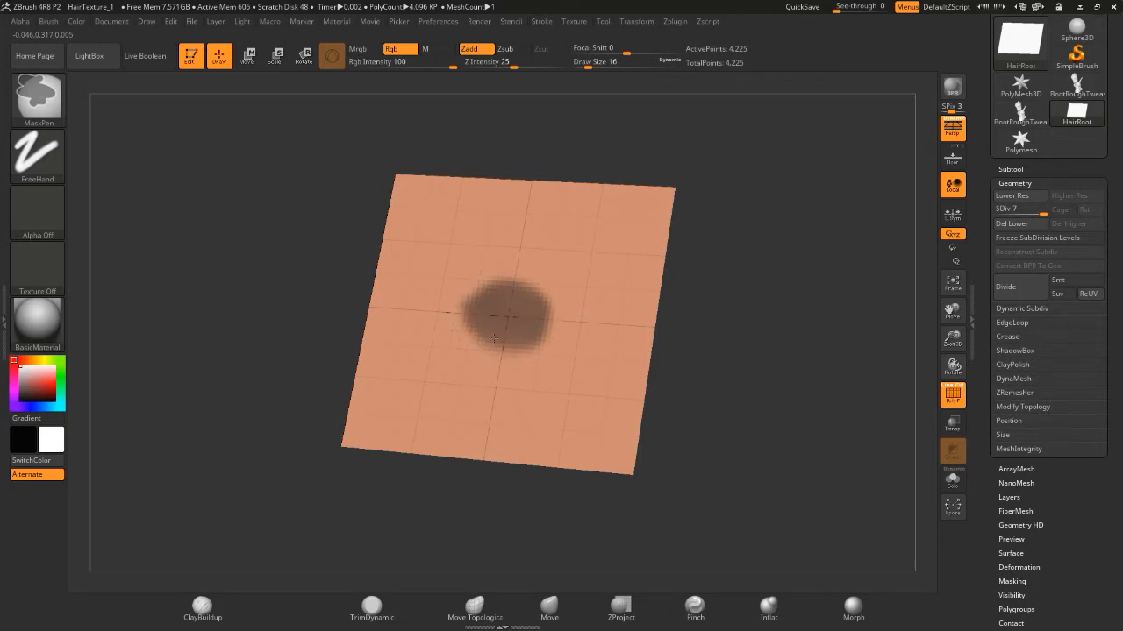
mouse_move(510, 287)
ctrl+mouse_down()
mouse_move(472, 317)
mouse_move(546, 336)
ctrl+mouse_up()
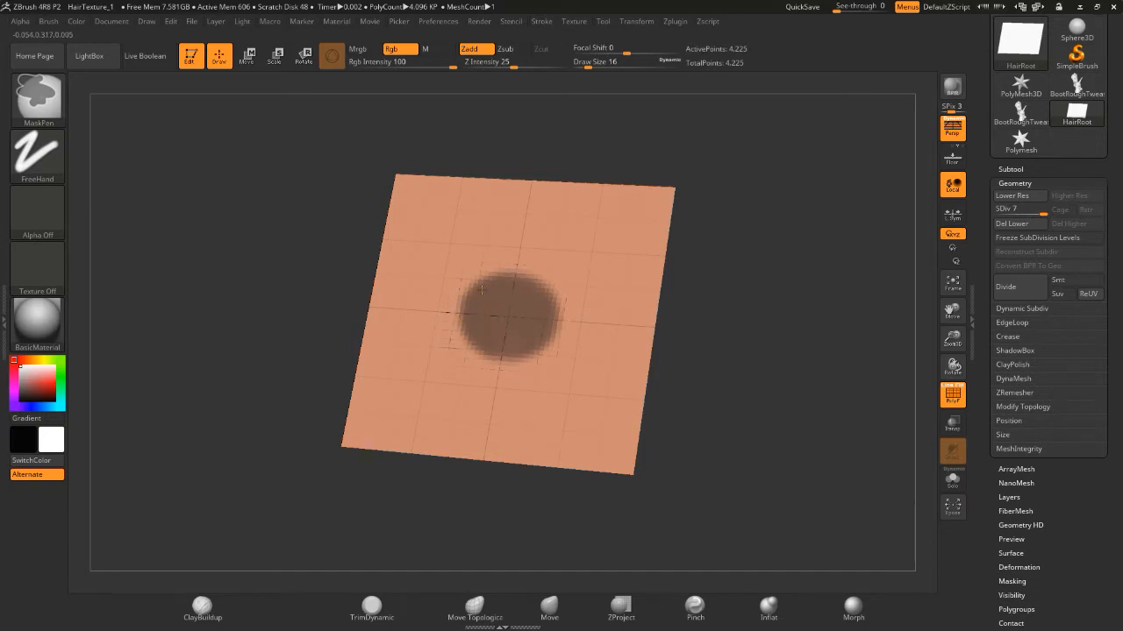
key(ctrl)
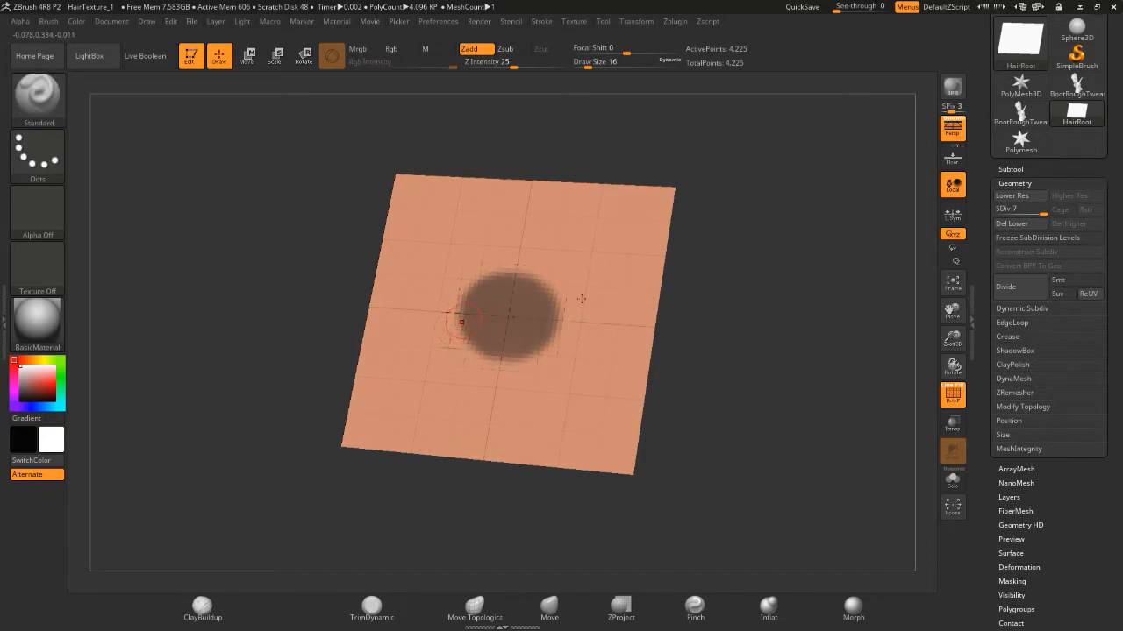
drag(810, 329, 810, 334)
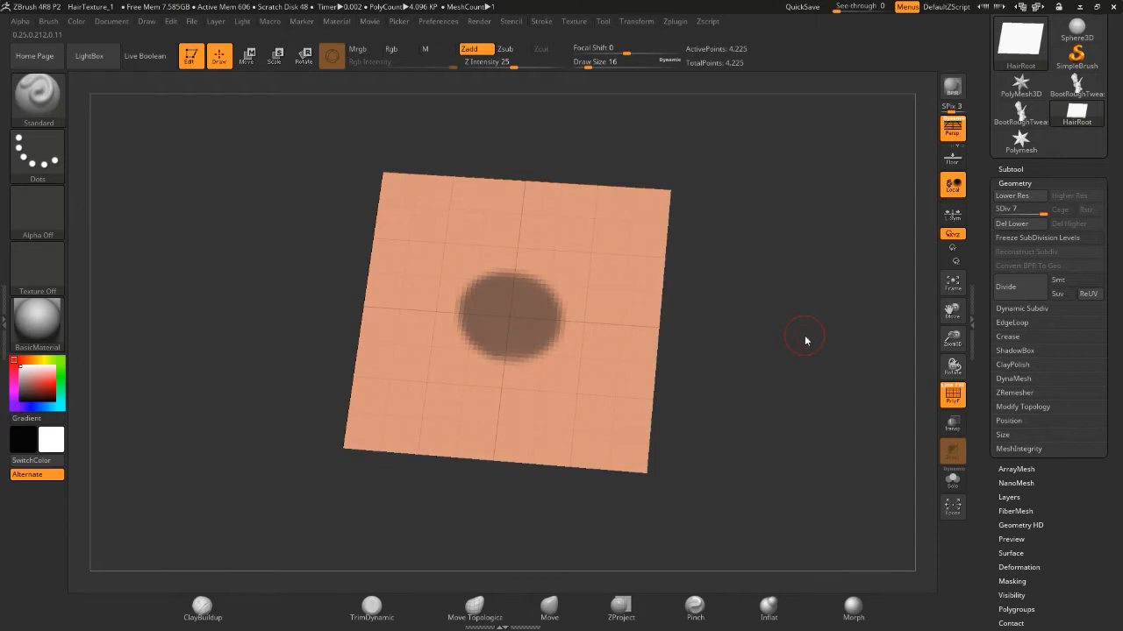
key(ctrl)
mouse_move(676, 195)
mouse_down()
mouse_move(777, 313)
mouse_move(754, 333)
mouse_up()
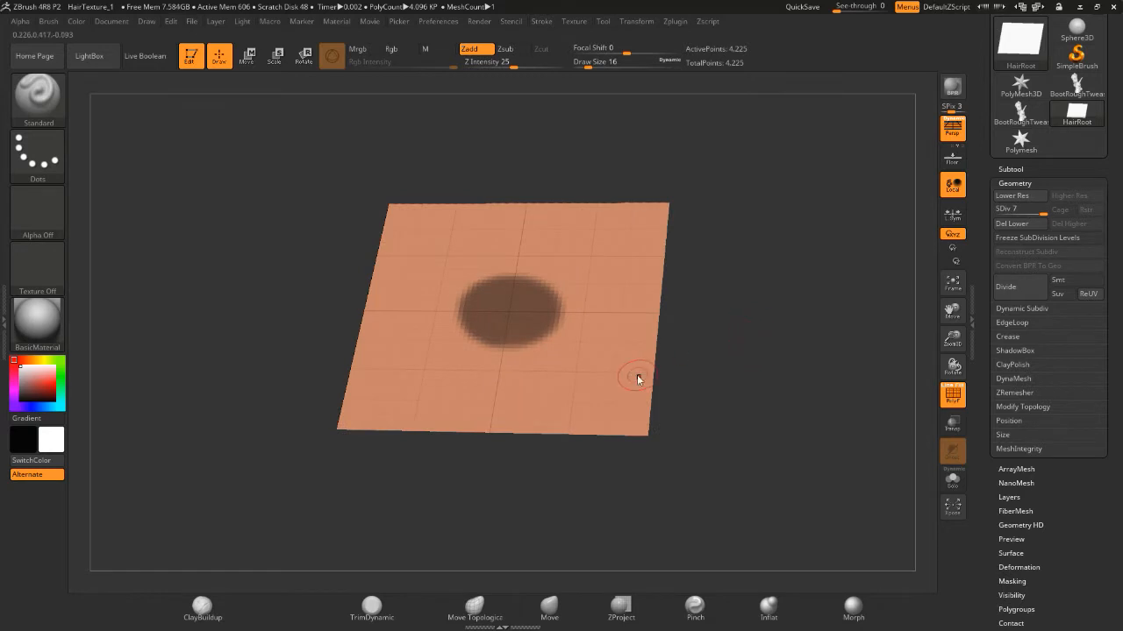
key(ctrl)
drag(835, 334, 709, 343)
key(p)
key(p)
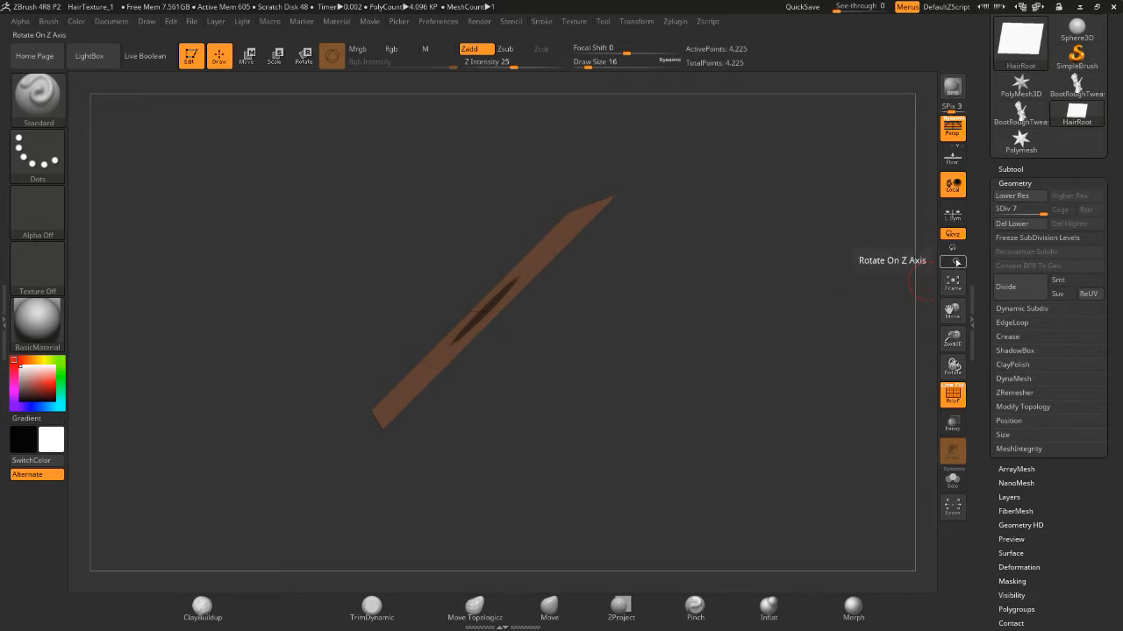
Turn on the floor grid and check the tilted plane's orientation against it.
click(952, 158)
drag(737, 284, 722, 316)
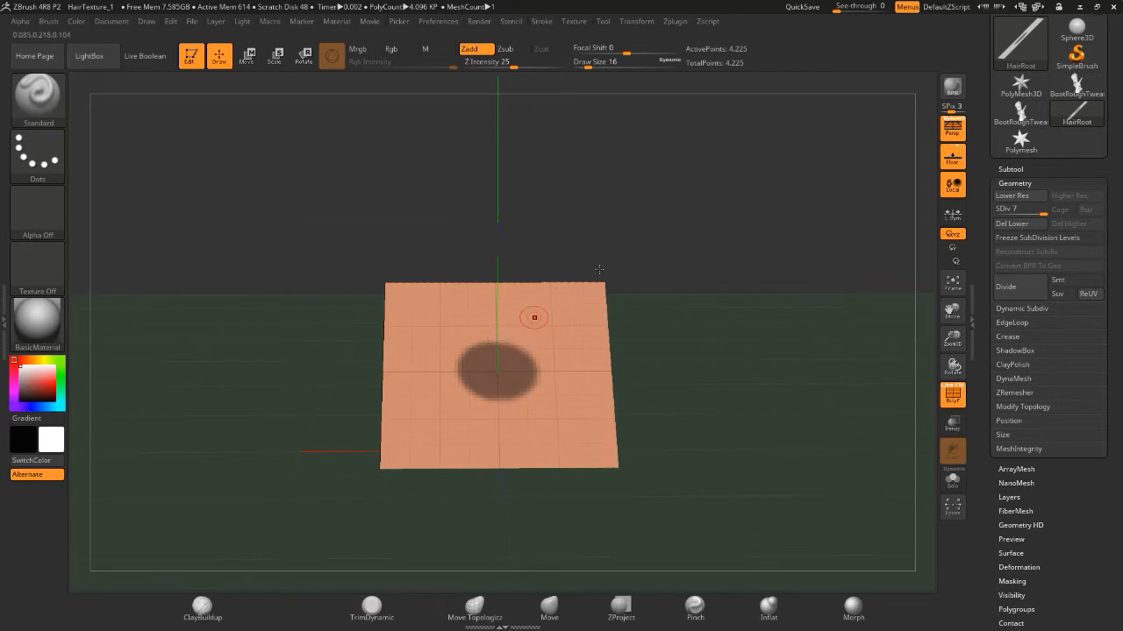
drag(658, 190, 624, 215)
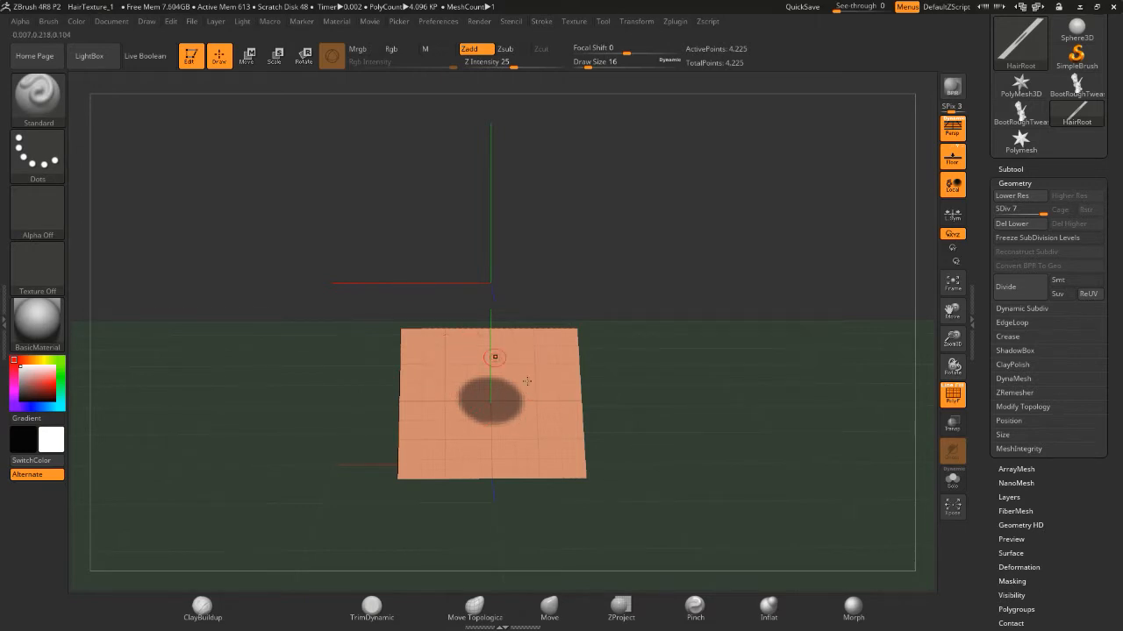
drag(416, 245, 464, 453)
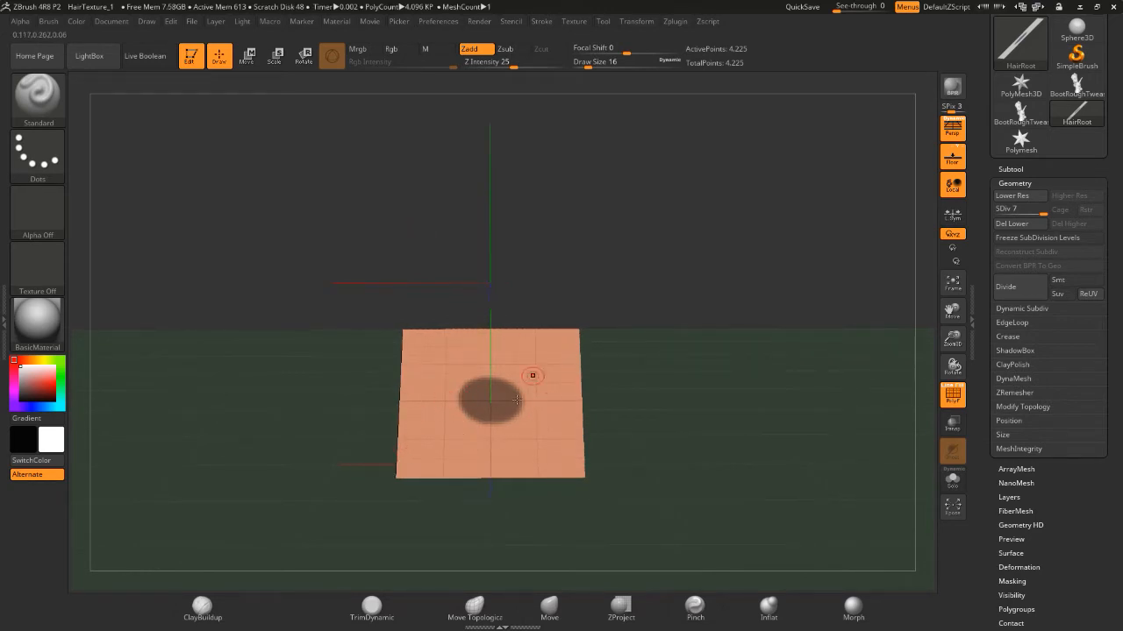
drag(587, 253, 658, 281)
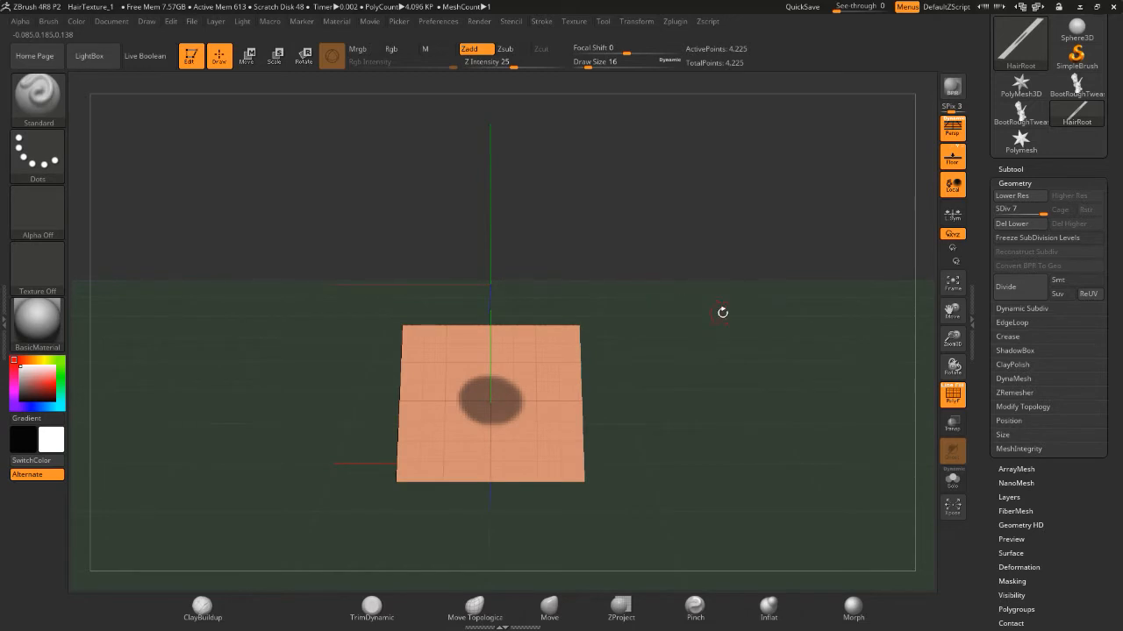
drag(718, 316, 705, 301)
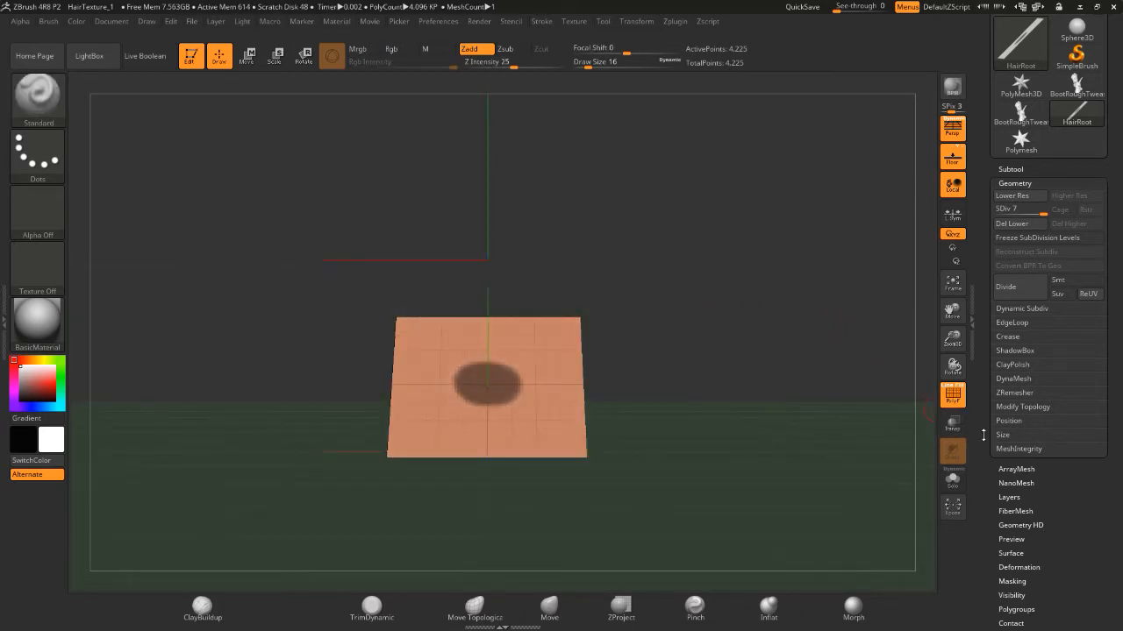
Turn off the polyframe display on the masked plane.
drag(985, 433, 980, 399)
scroll(980, 399, down, 2)
click(952, 394)
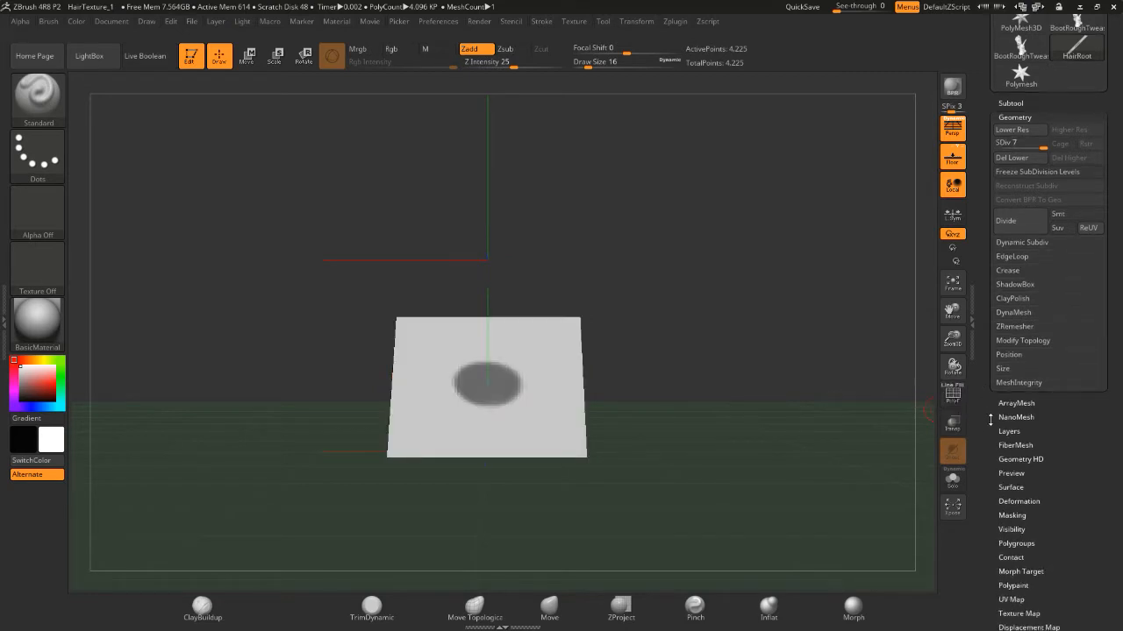
drag(991, 401, 988, 397)
drag(672, 359, 686, 342)
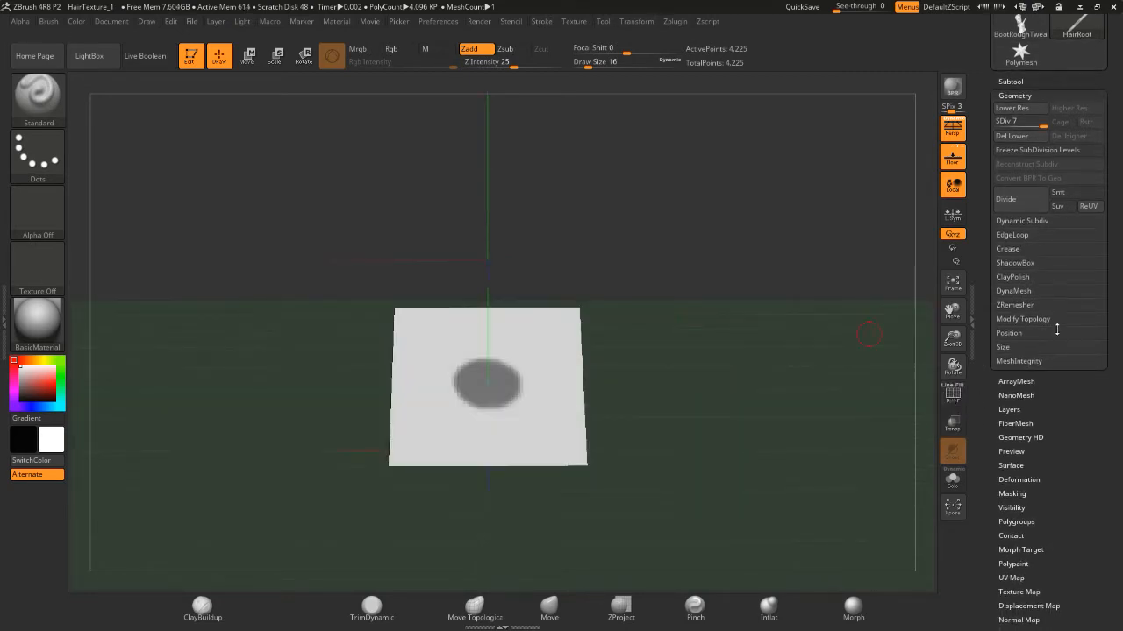
Turn on the FiberMesh preview to generate fibers from the masked circle on the plane.
drag(985, 361, 997, 291)
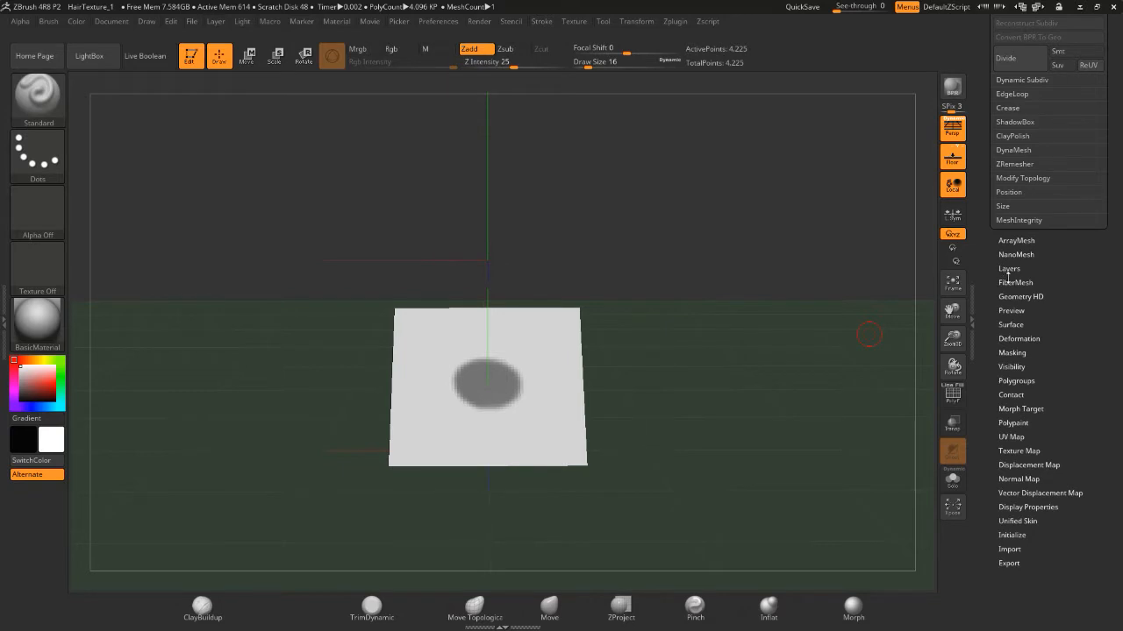
click(1007, 281)
drag(994, 270, 989, 361)
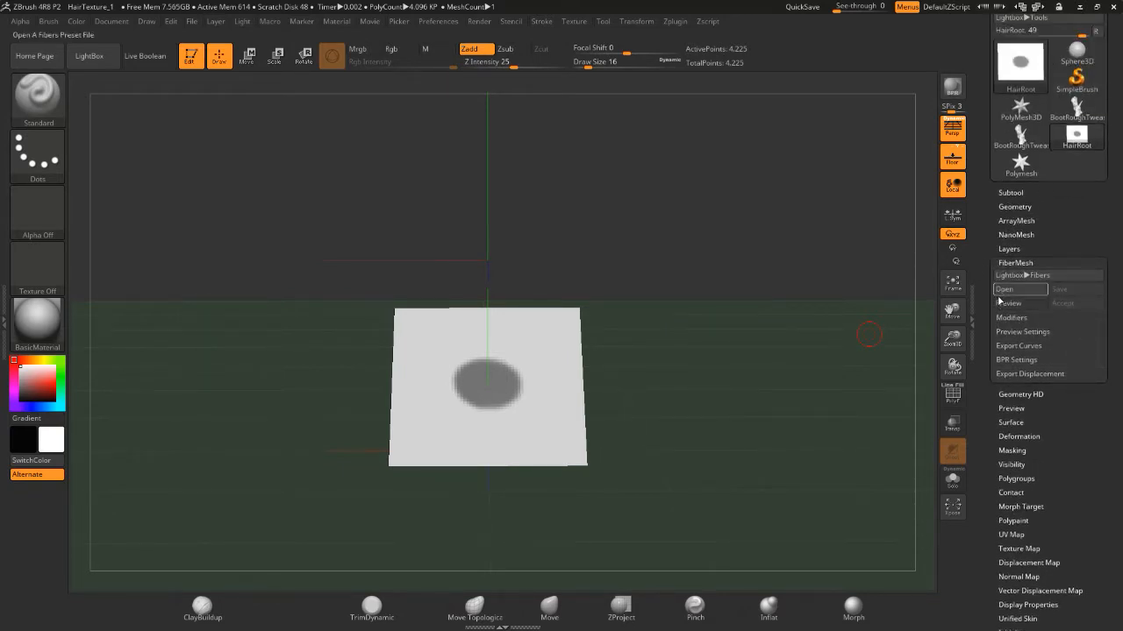
click(1006, 302)
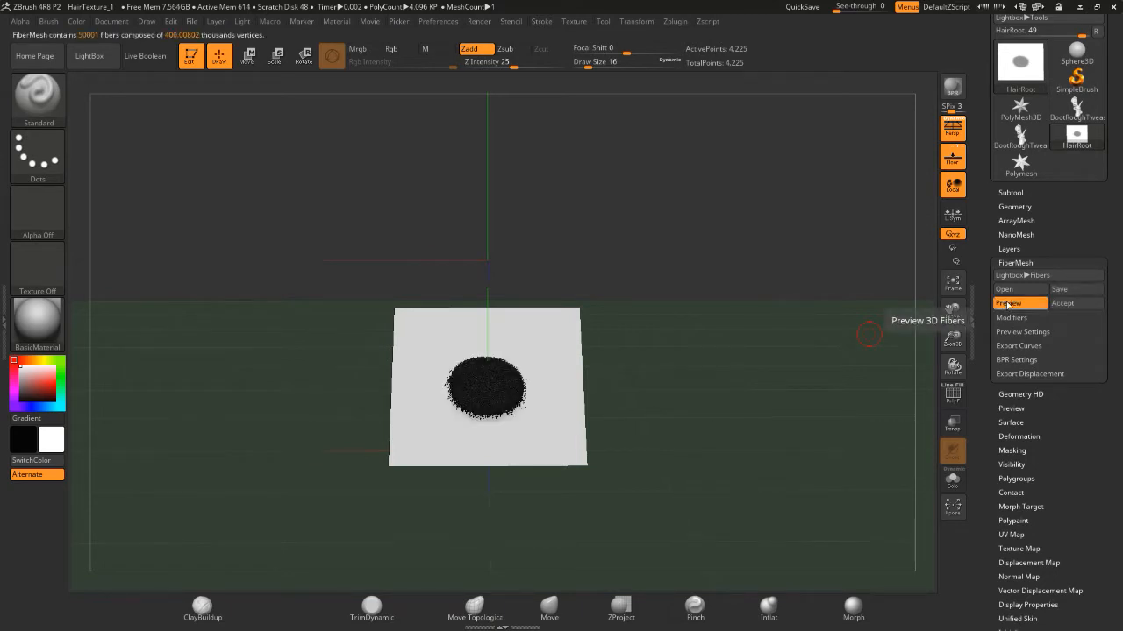
Examine the previewed fibers from behind, from the side and from the front.
drag(802, 400, 685, 418)
drag(150, 187, 706, 261)
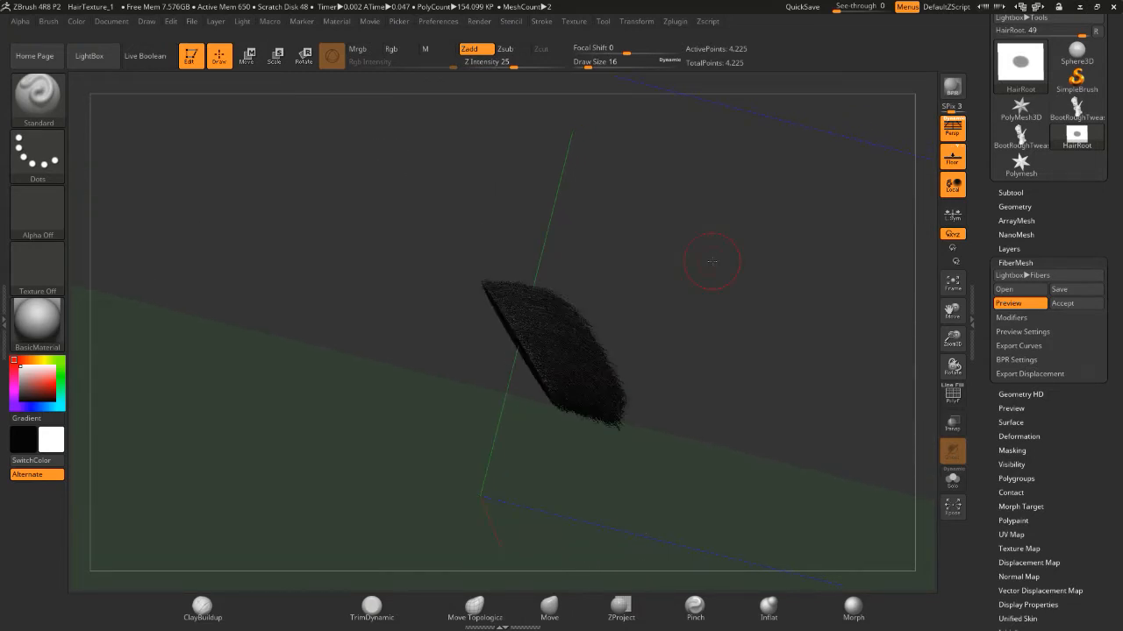
drag(712, 261, 634, 266)
drag(273, 278, 315, 323)
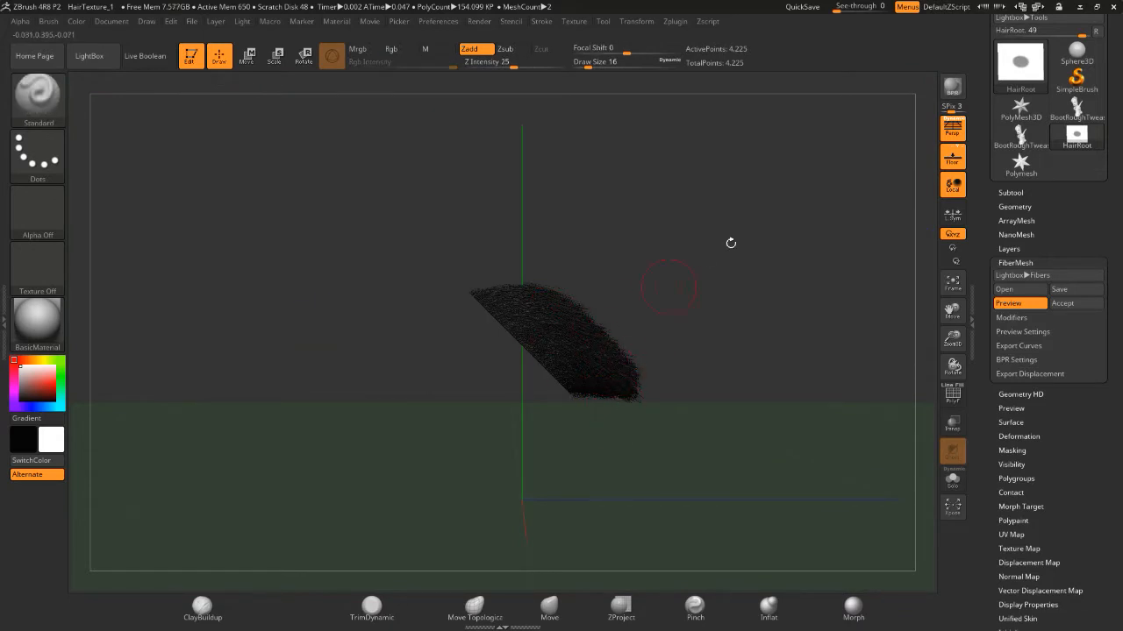
drag(704, 255, 679, 243)
drag(831, 202, 749, 225)
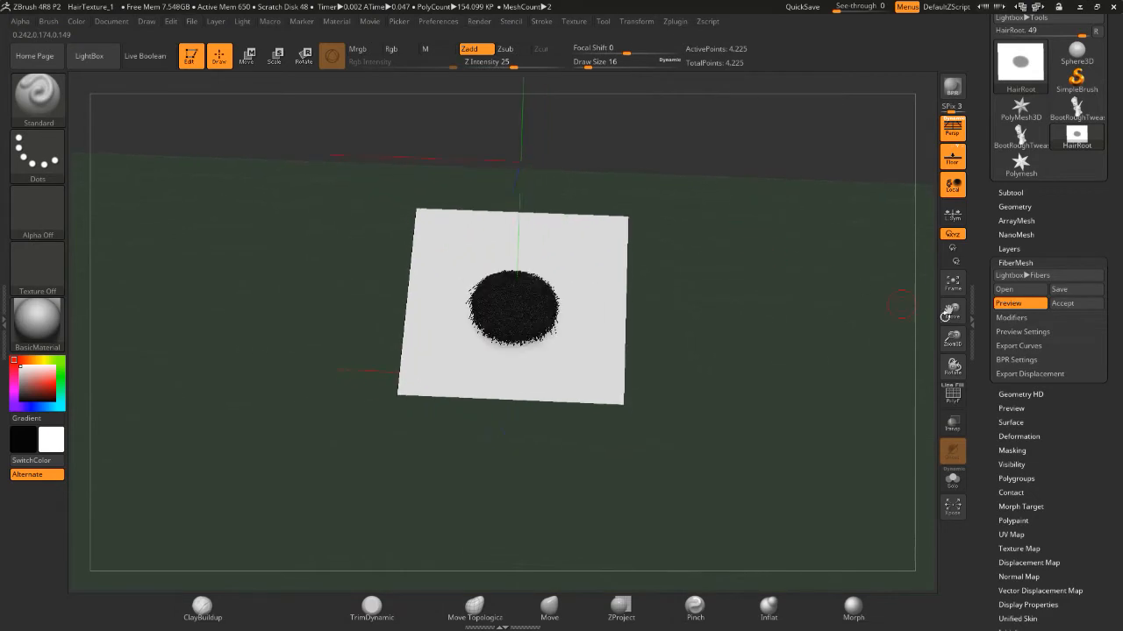
Open the FiberMesh modifiers and set the fiber gravity to 0.
click(1011, 317)
drag(988, 354, 981, 273)
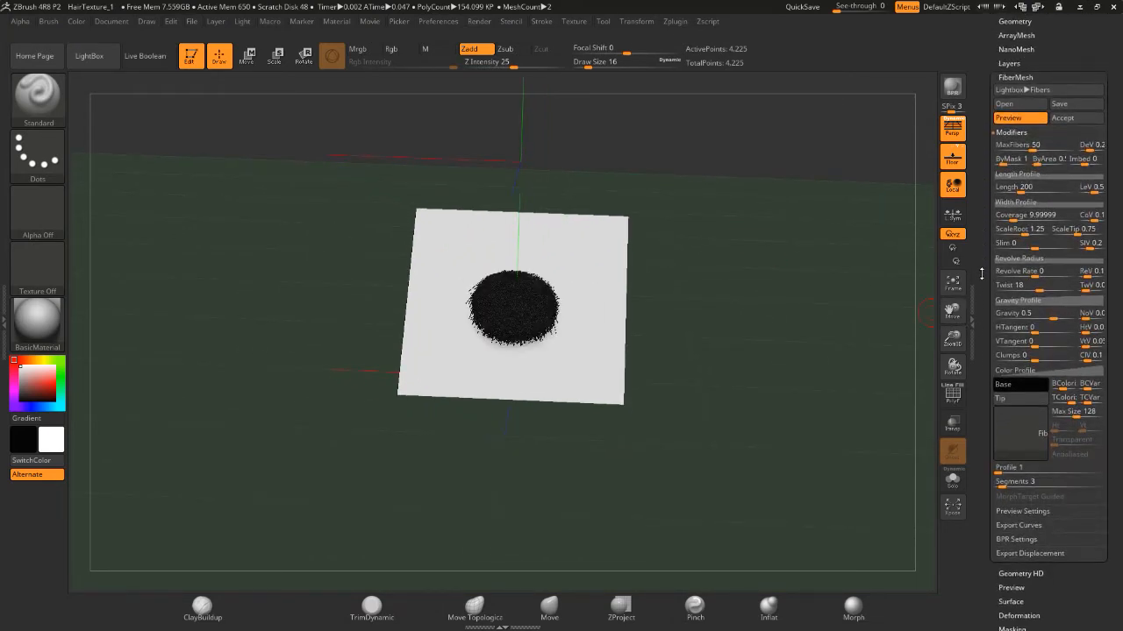
drag(766, 343, 728, 330)
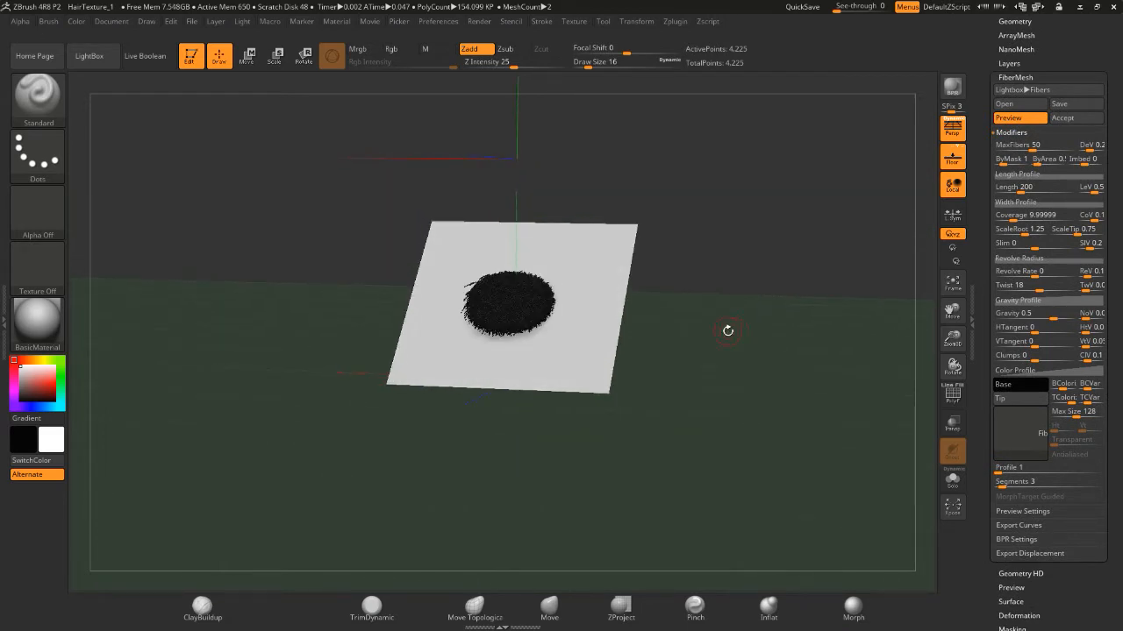
scroll(1017, 228, down, 1)
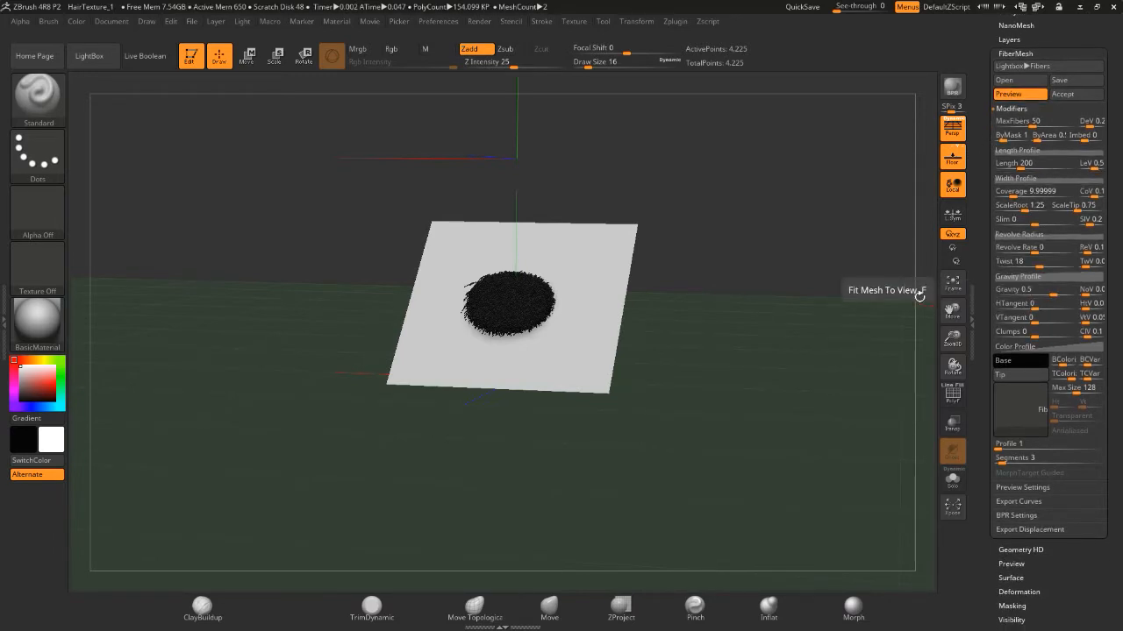
drag(816, 325, 766, 322)
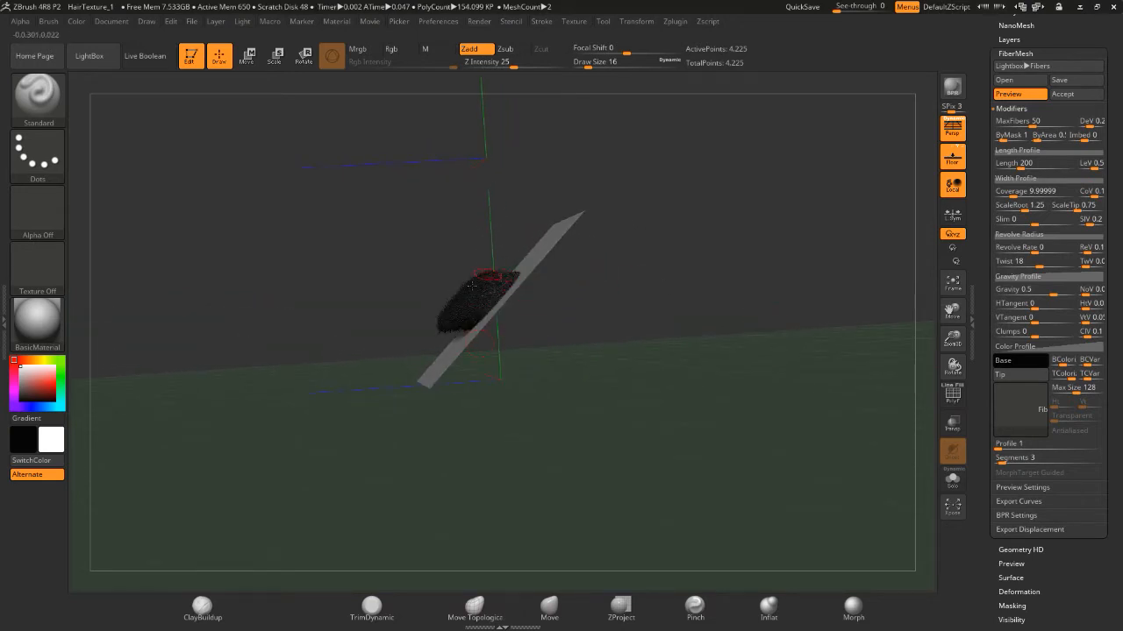
click(1039, 290)
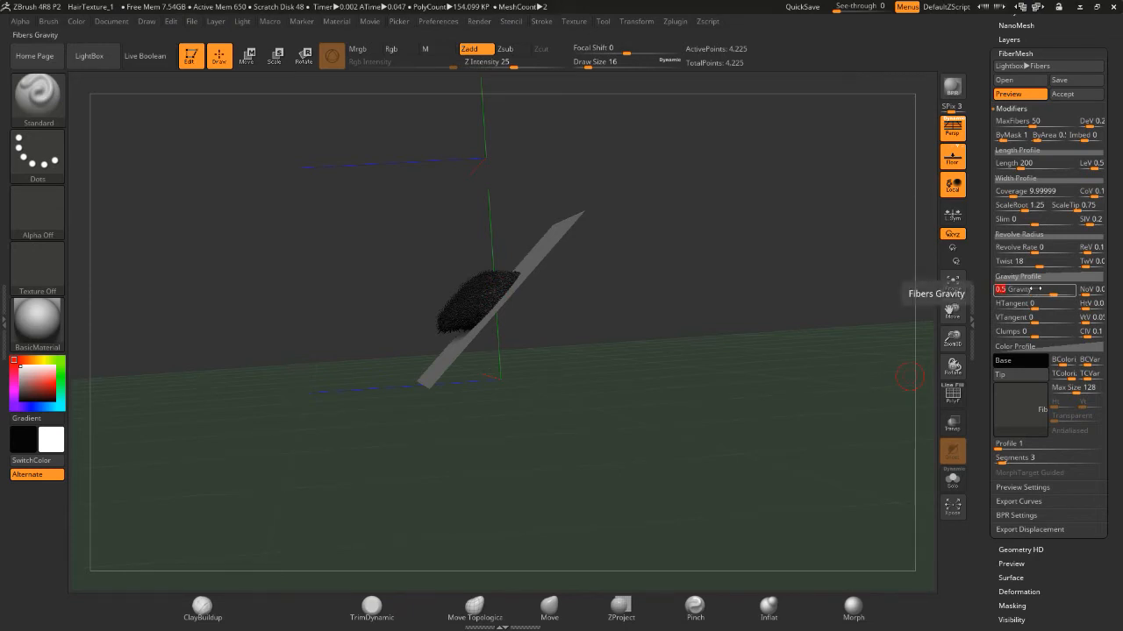
text(0)
key(Return)
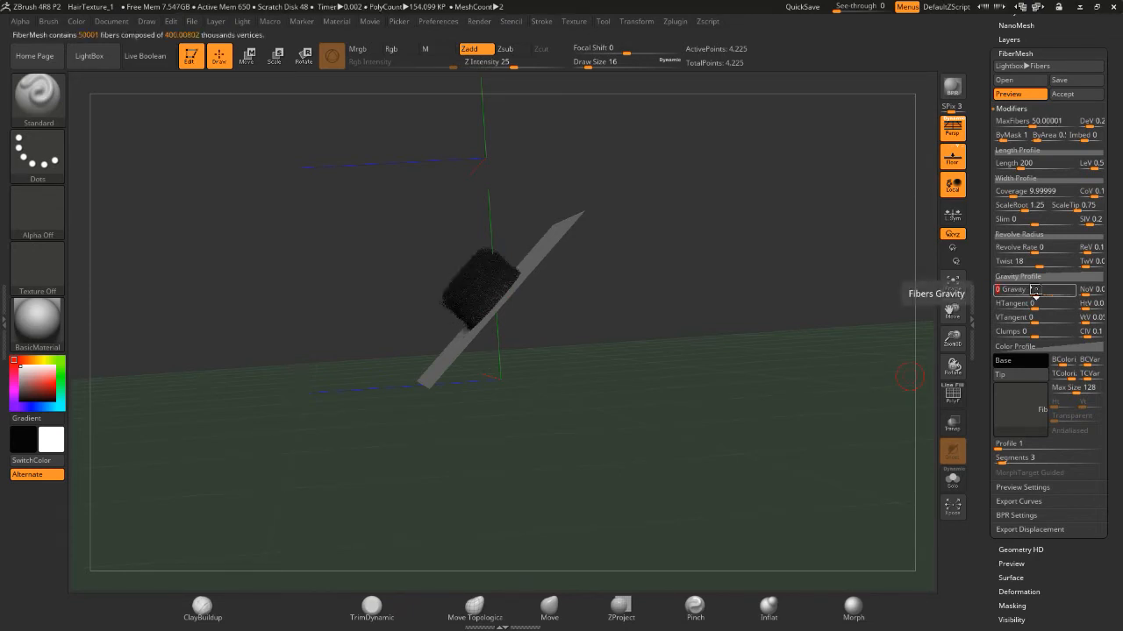
Check the straightened fibers from the side and front, and turn off the floor grid.
drag(695, 316, 507, 276)
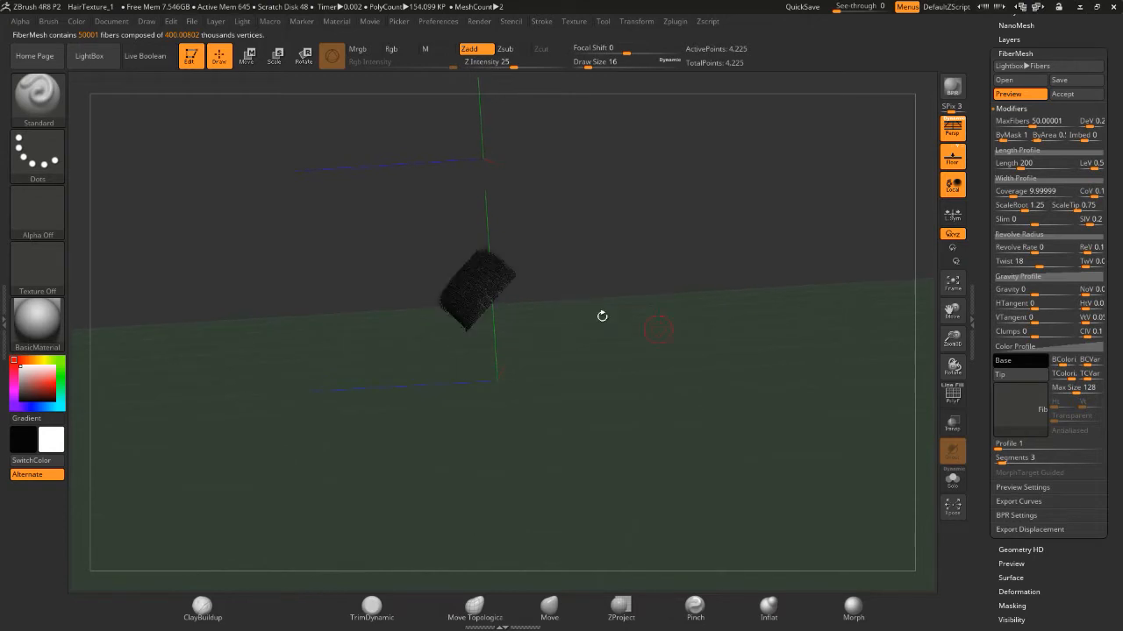
drag(421, 238, 701, 391)
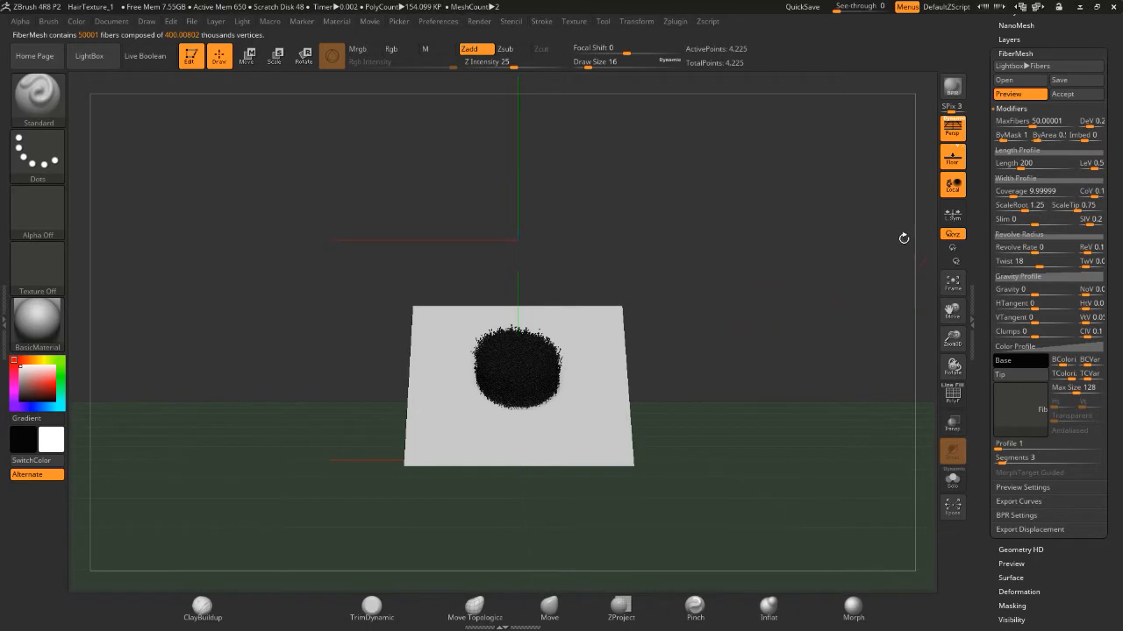
click(952, 158)
drag(751, 294, 666, 323)
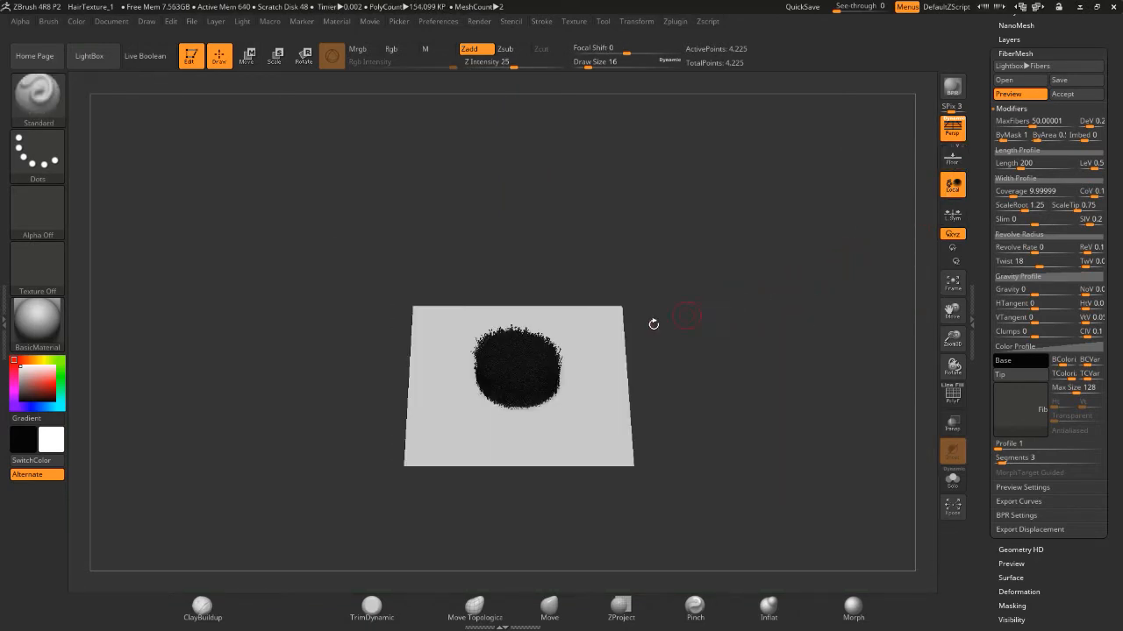
alt+drag(701, 213, 684, 251)
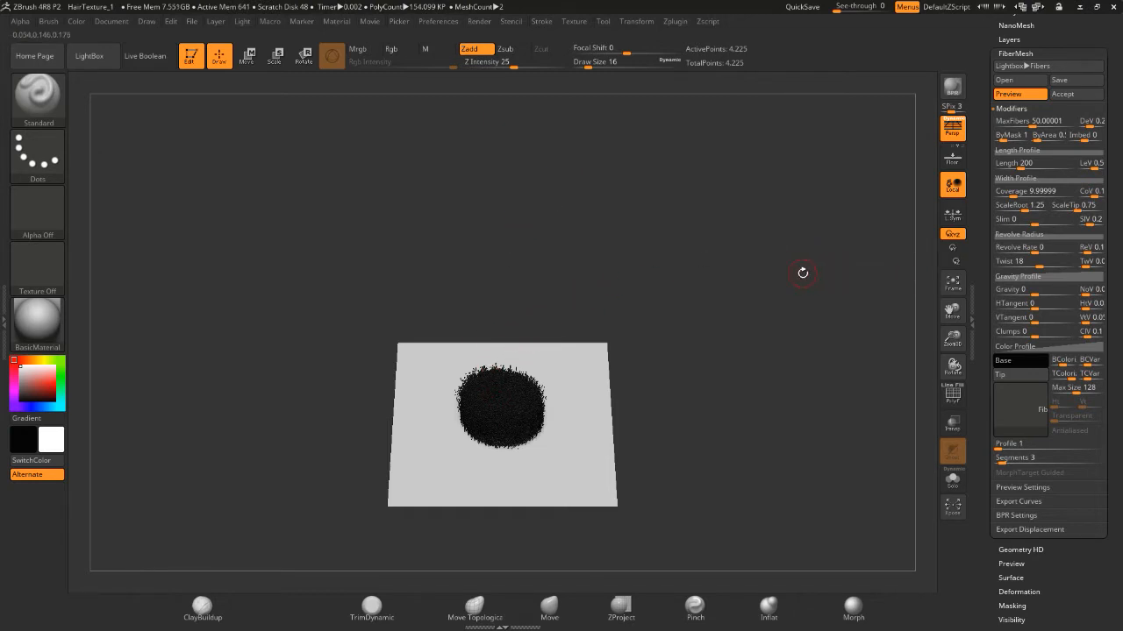
Try a fiber gravity of -1 and check the fibers' direction from the side of the plane.
drag(802, 273, 895, 270)
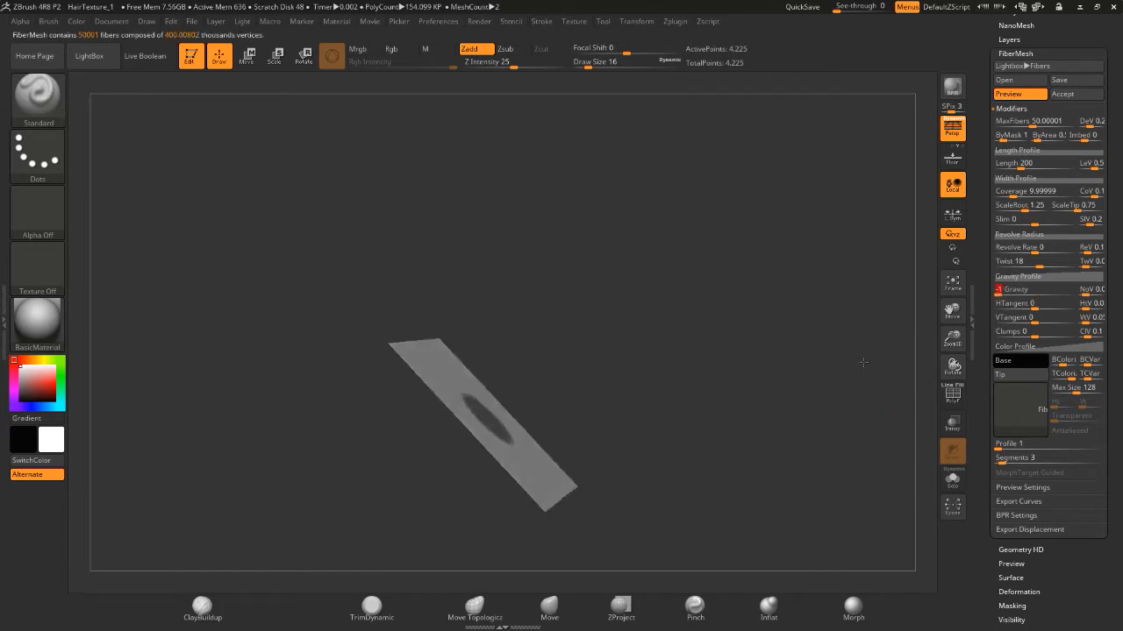
drag(864, 363, 626, 444)
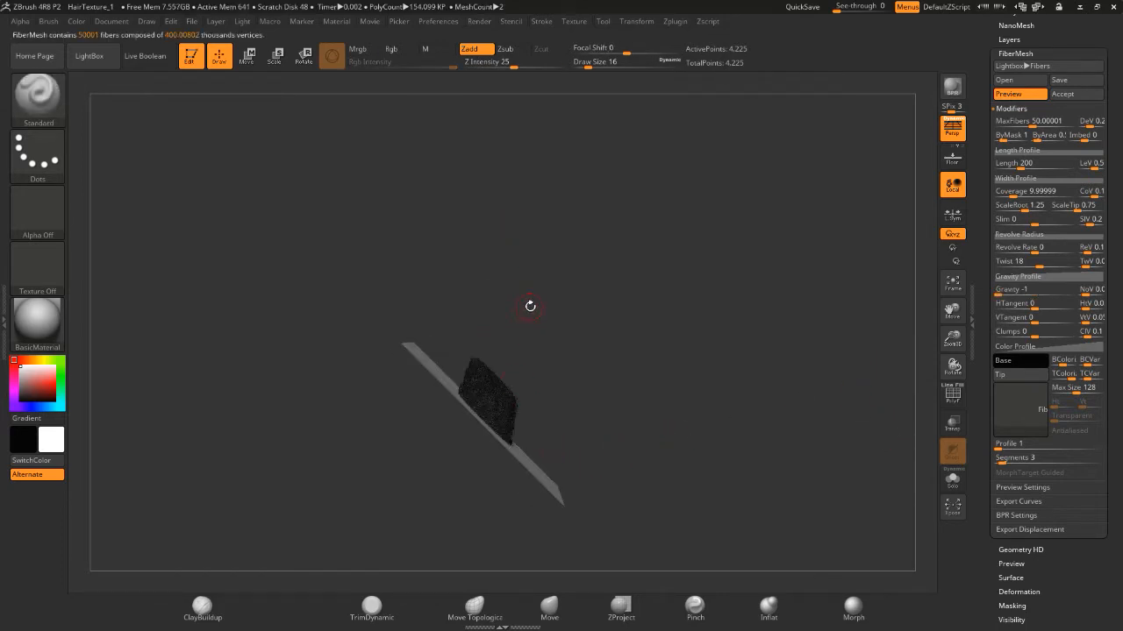
Turn off perspective, undo the last gravity change and face the plane from the front.
key(p)
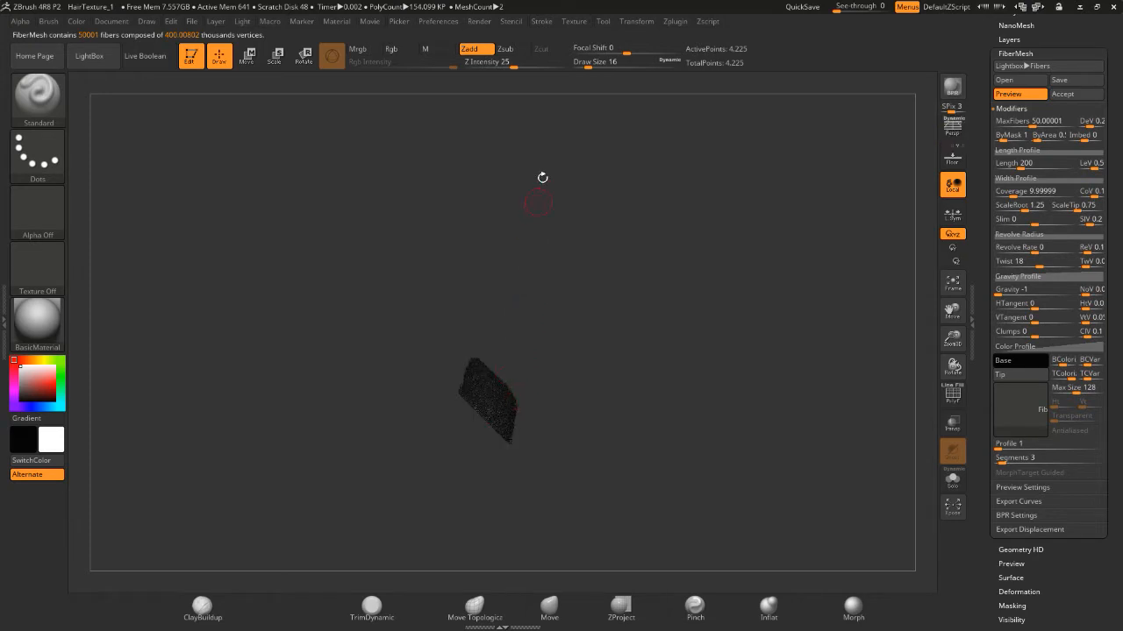
key(ctrl+z)
key(ctrl+z)
key(ctrl+z)
key(ctrl+z)
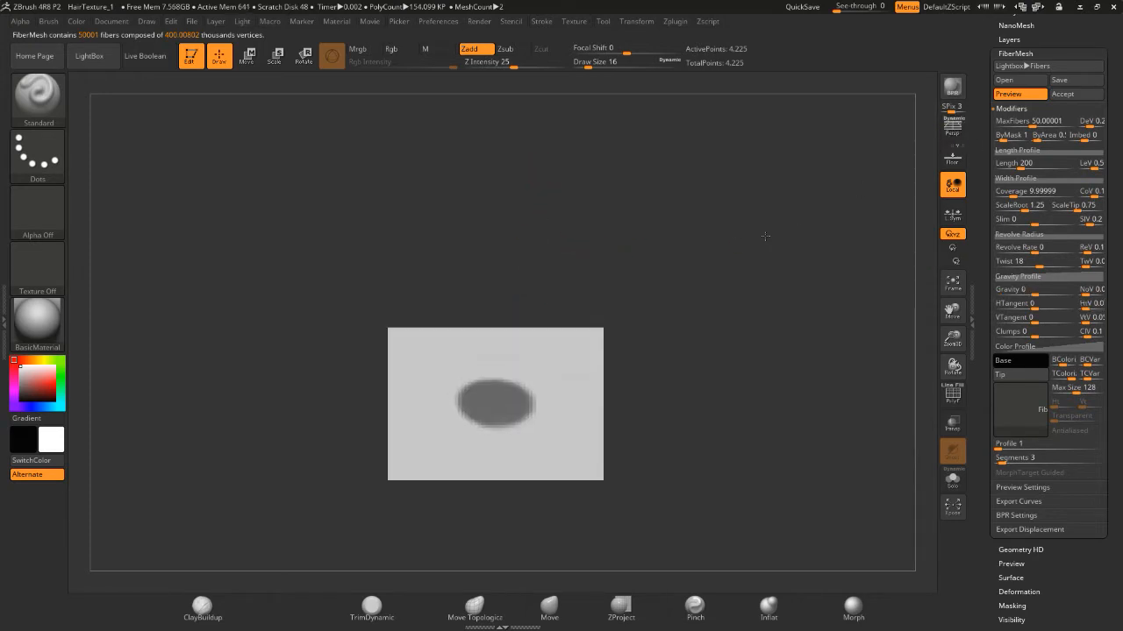
drag(699, 309, 728, 313)
drag(570, 313, 756, 248)
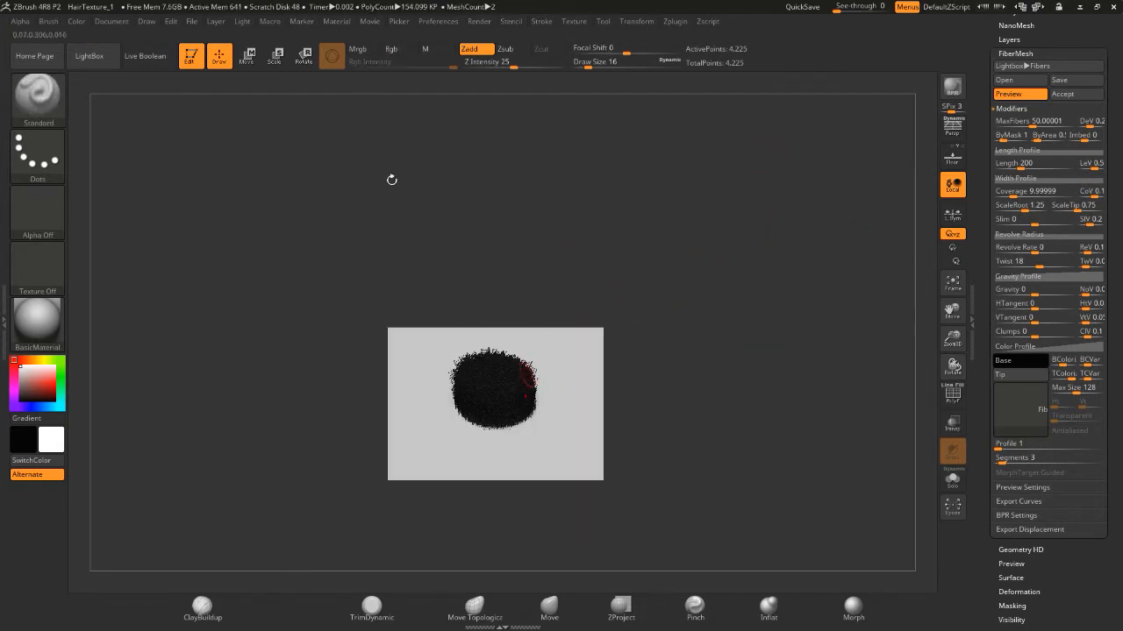
alt+drag(680, 181, 696, 208)
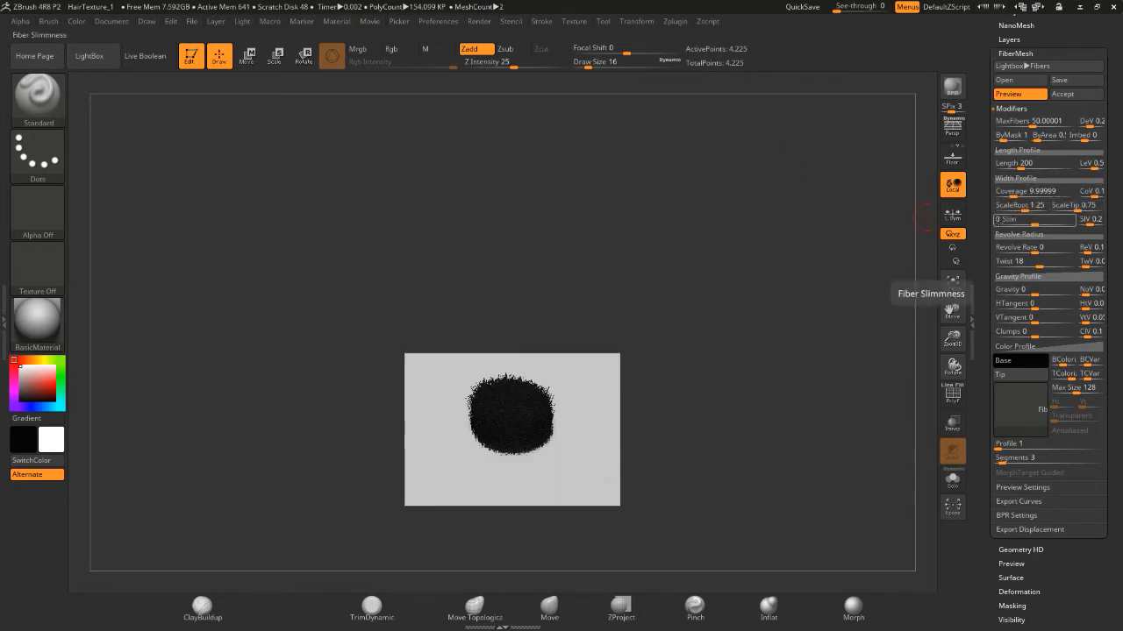
Set the fiber length to 2000 and fit the long fibers into the front view.
click(1016, 164)
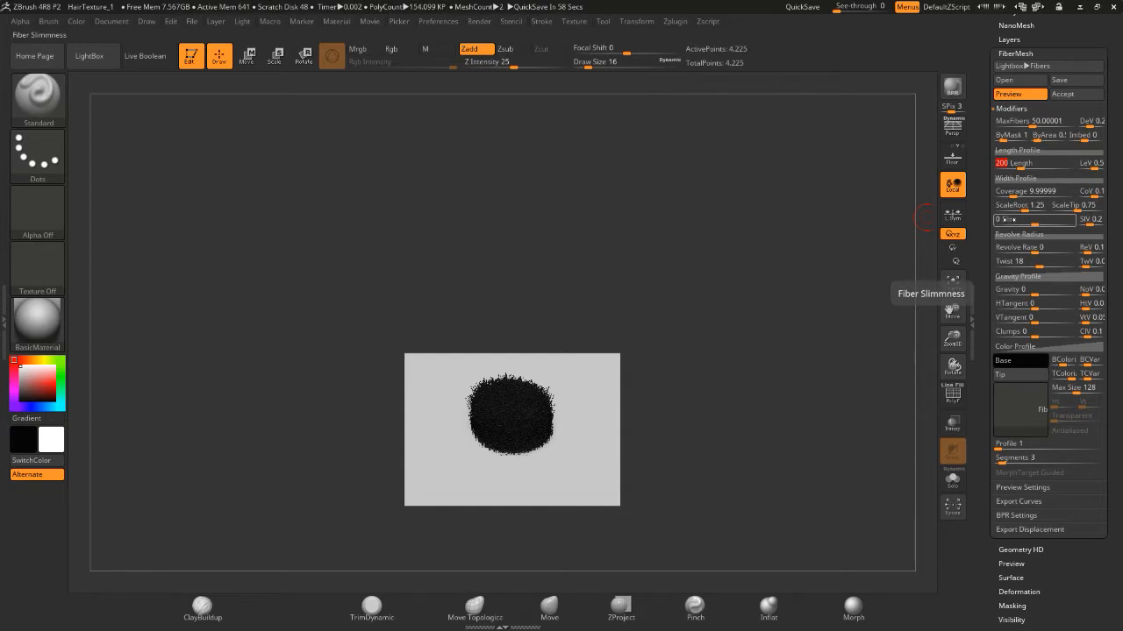
text(2000)
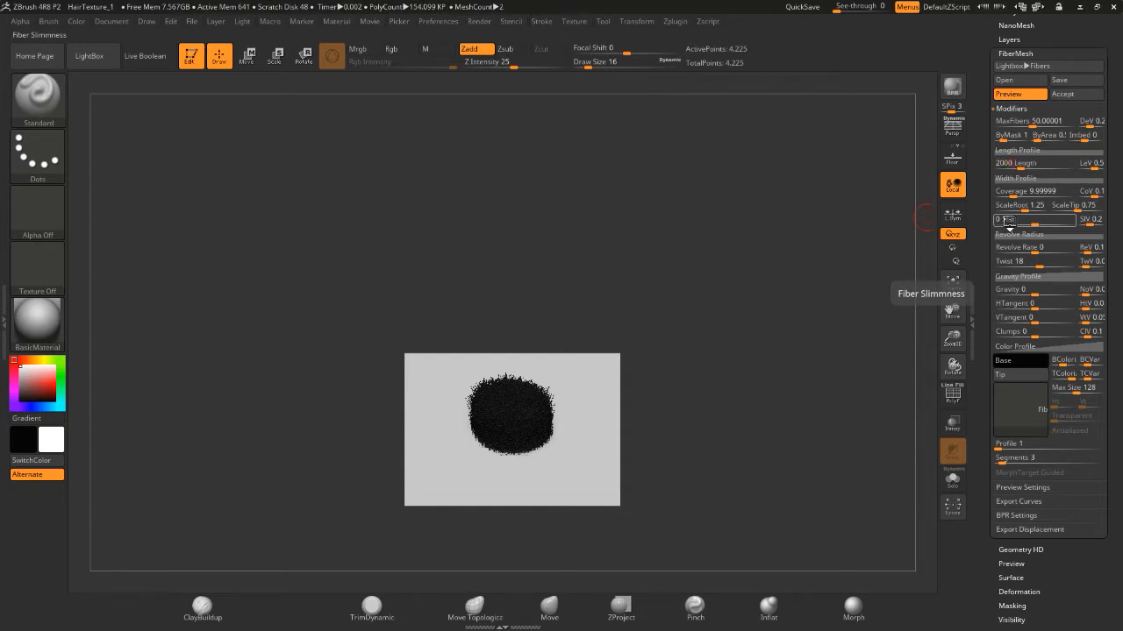
key(Return)
drag(750, 291, 797, 303)
drag(808, 407, 751, 414)
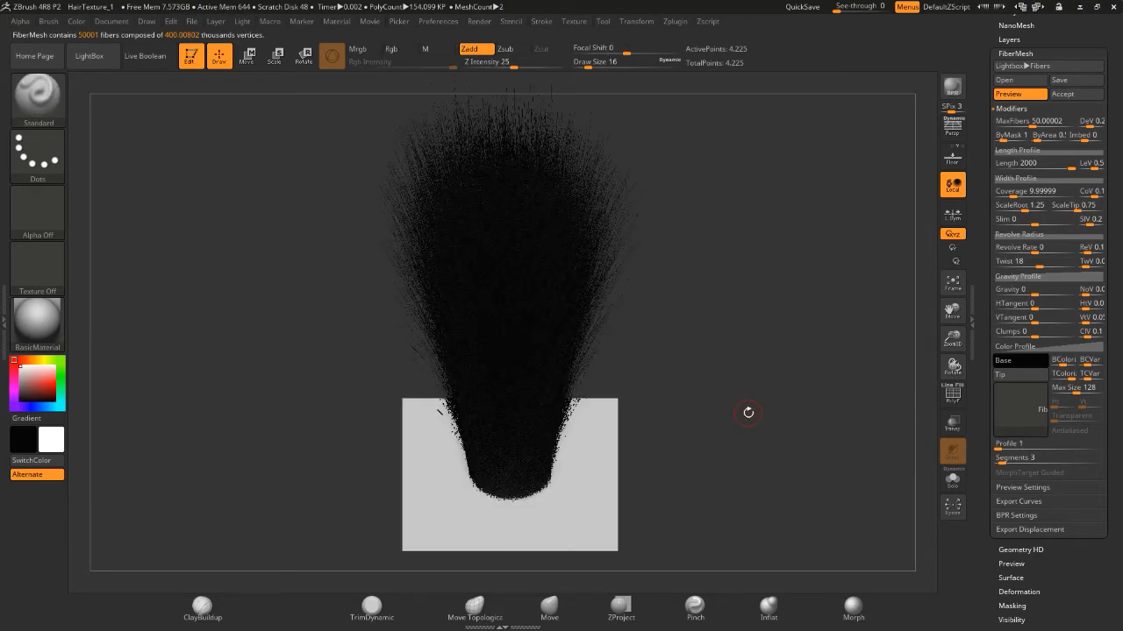
drag(713, 304, 760, 338)
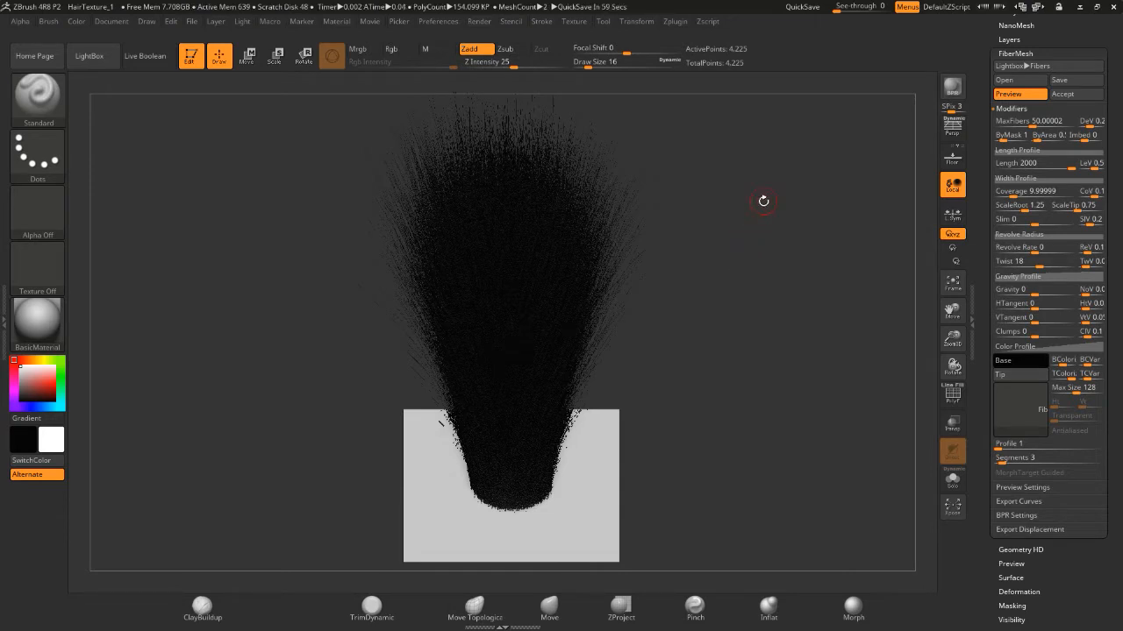
Reduce the maximum number of fibers by setting MaxFibers to 2.
drag(982, 151, 982, 141)
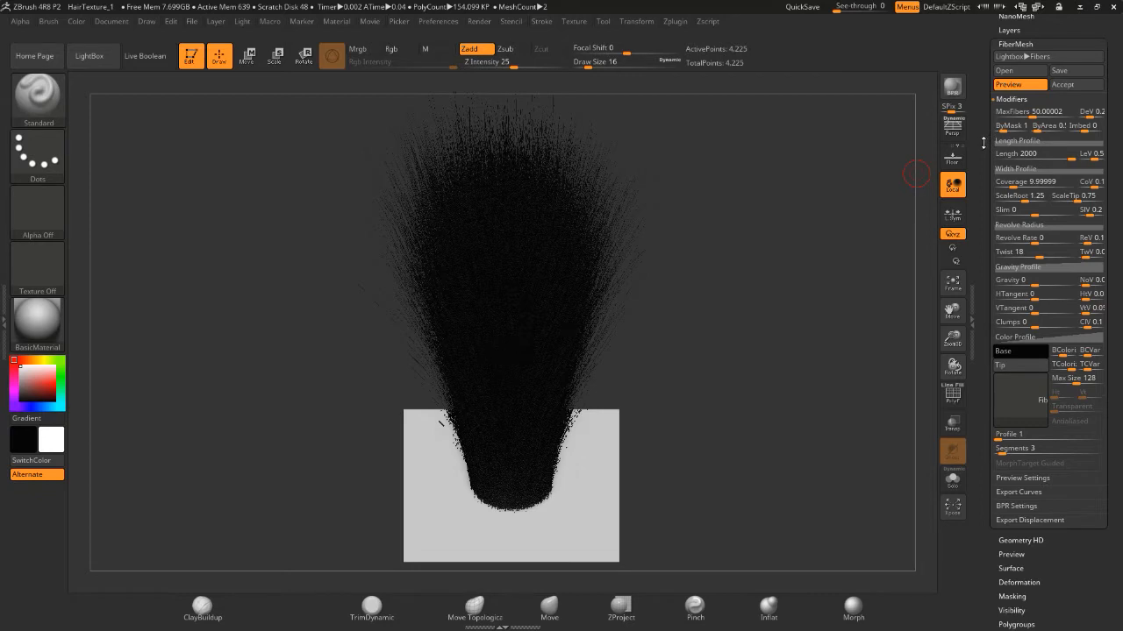
drag(988, 116, 988, 130)
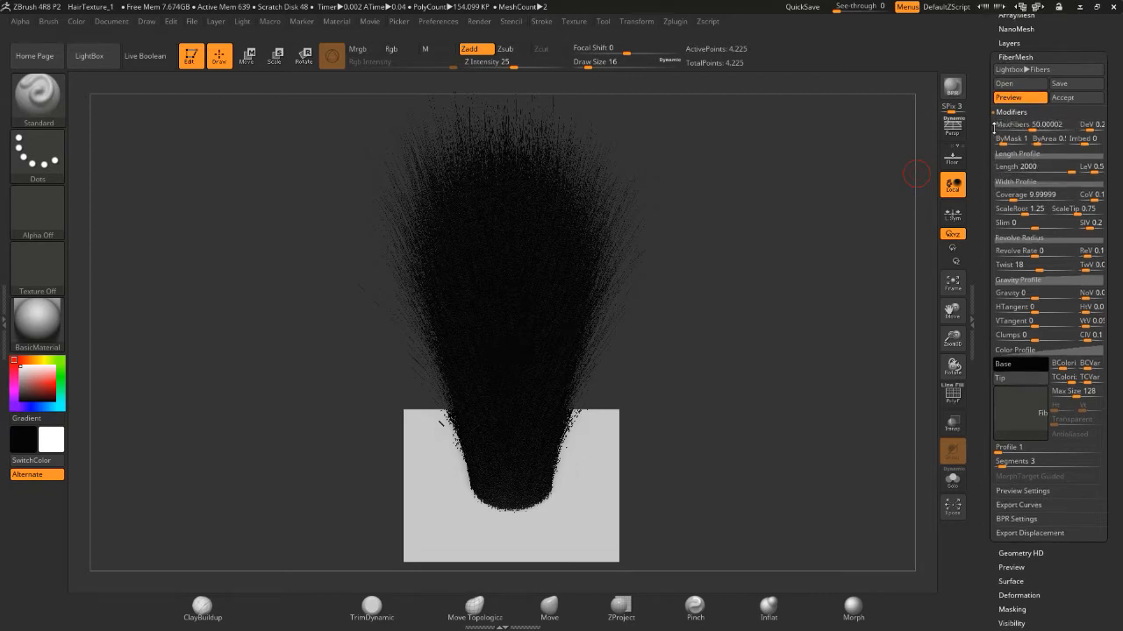
click(993, 125)
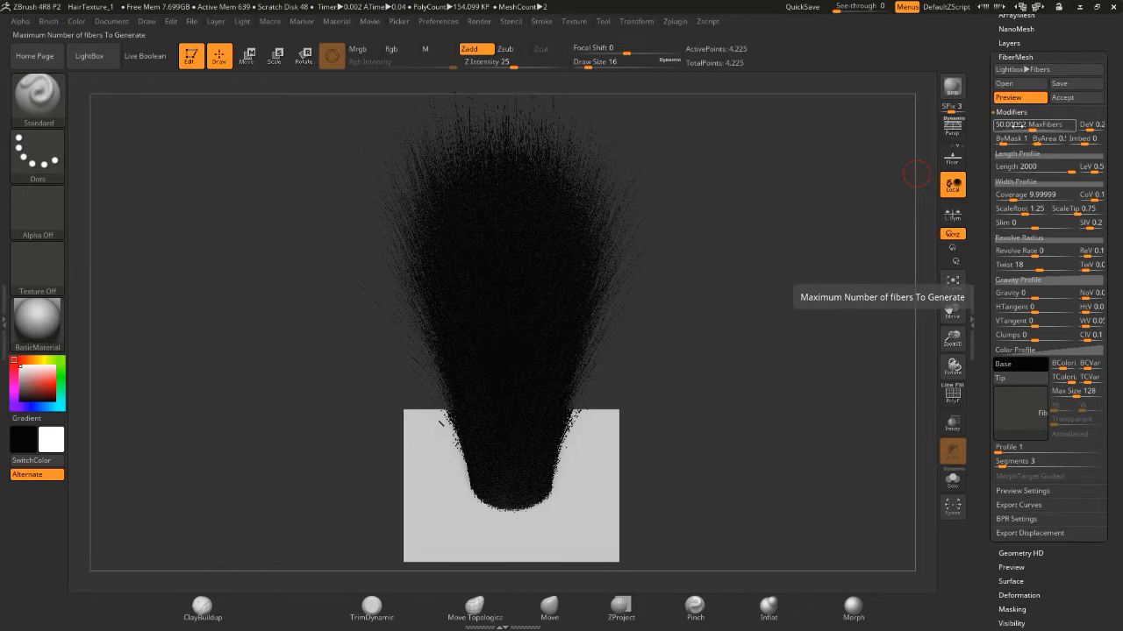
click(999, 194)
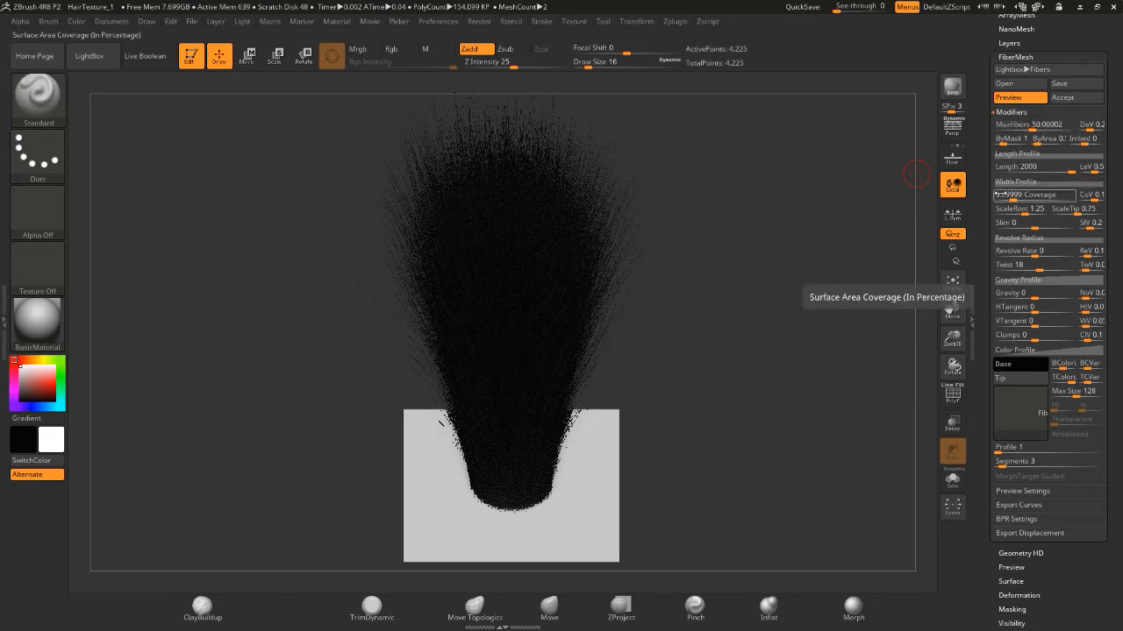
click(998, 125)
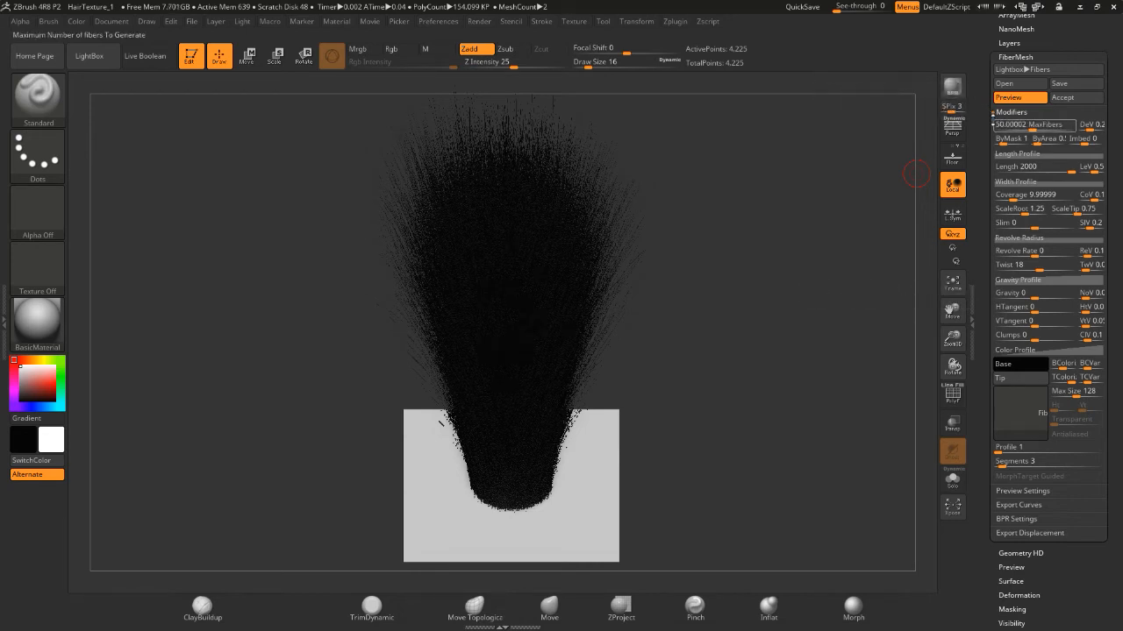
click(1002, 124)
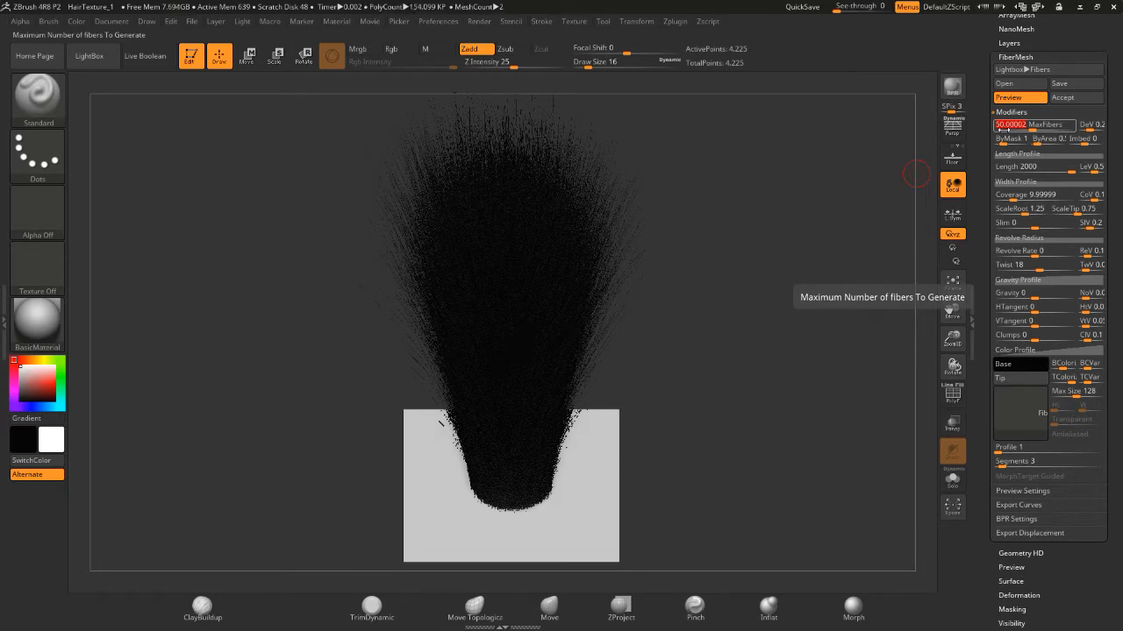
text(2)
key(Return)
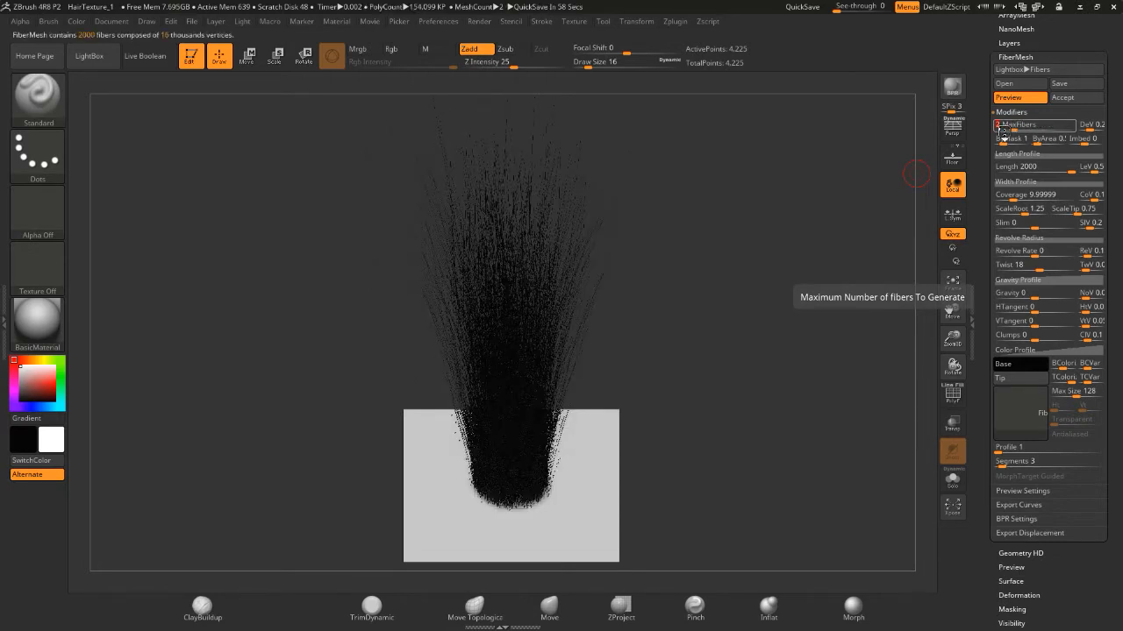
Set the fiber coverage to 1 and render the thinner fibers with BPR.
click(1000, 194)
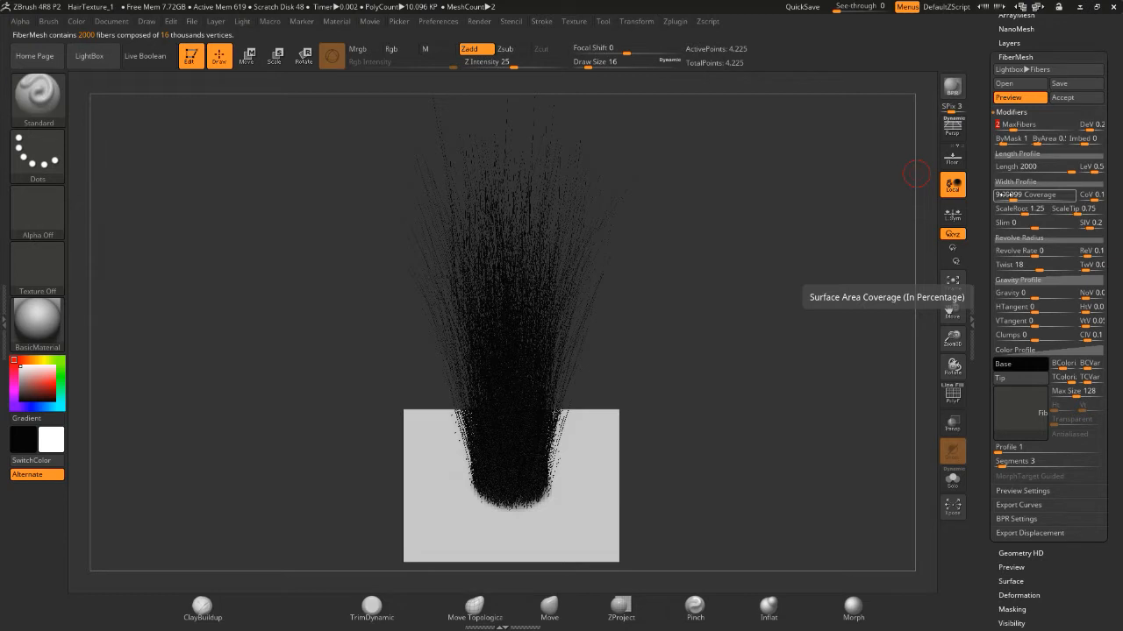
click(1008, 209)
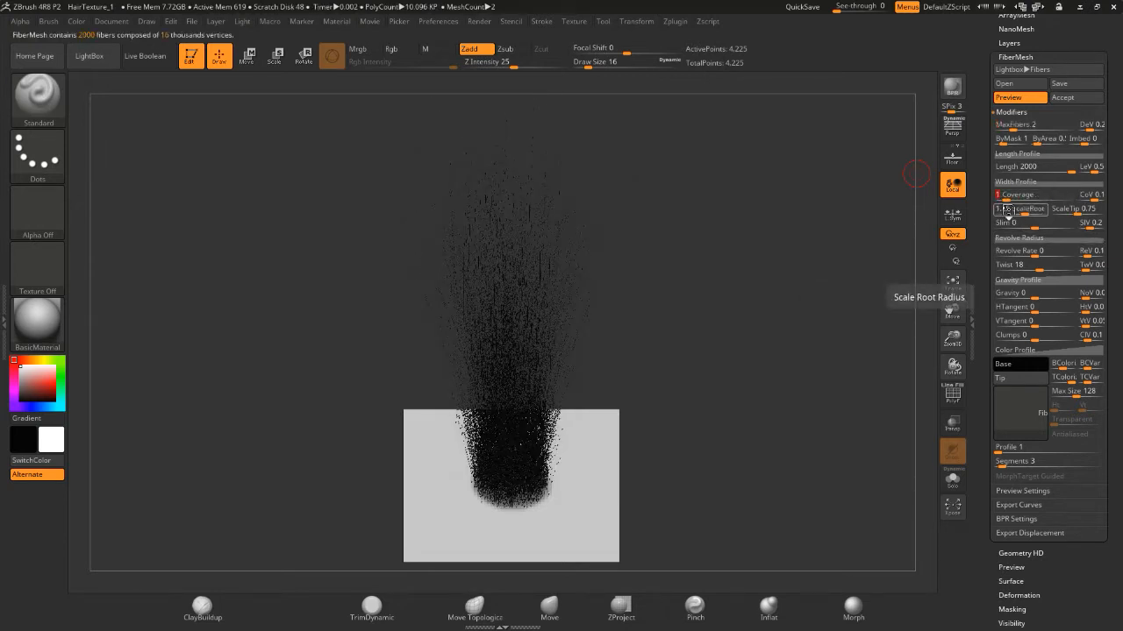
click(951, 87)
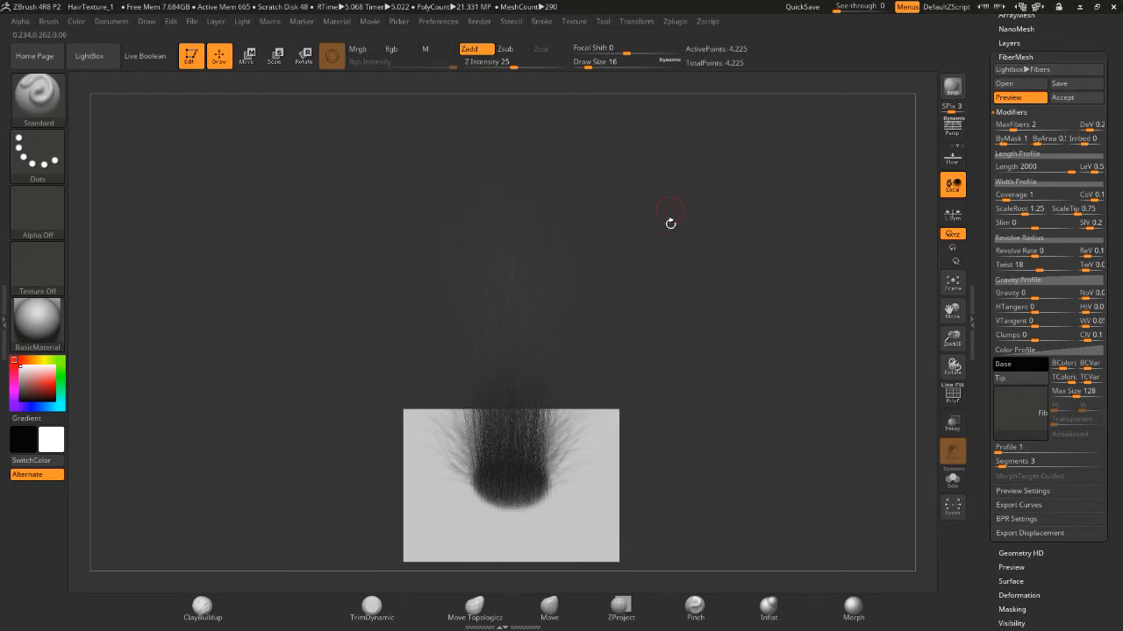
Change the document background color to black and render the fibers again with BPR.
click(112, 21)
drag(133, 245, 28, 445)
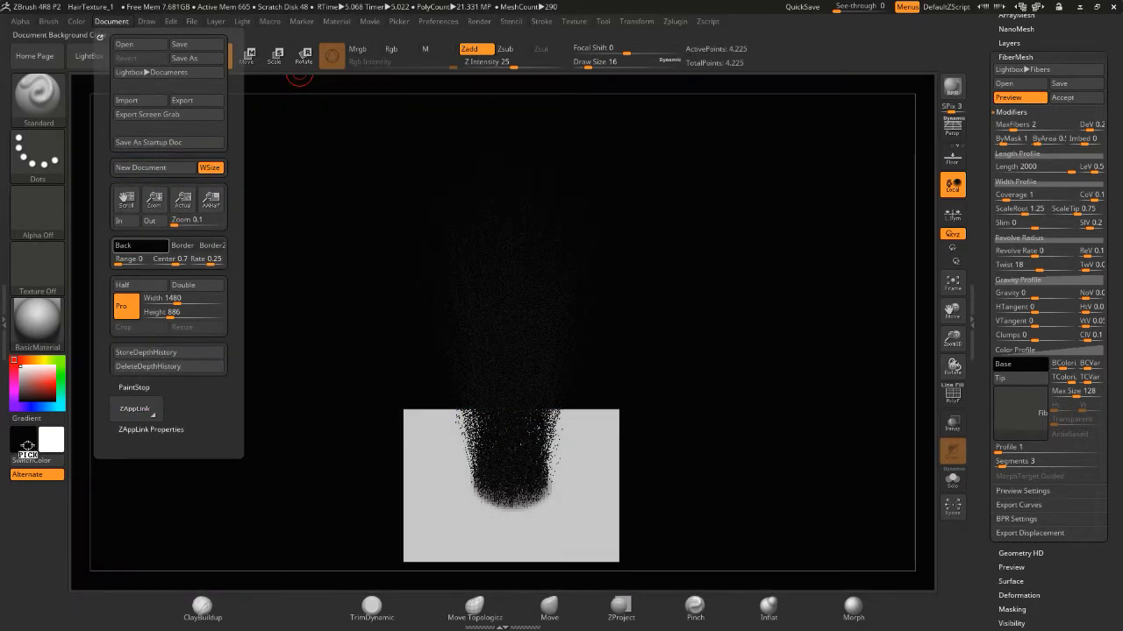
click(952, 89)
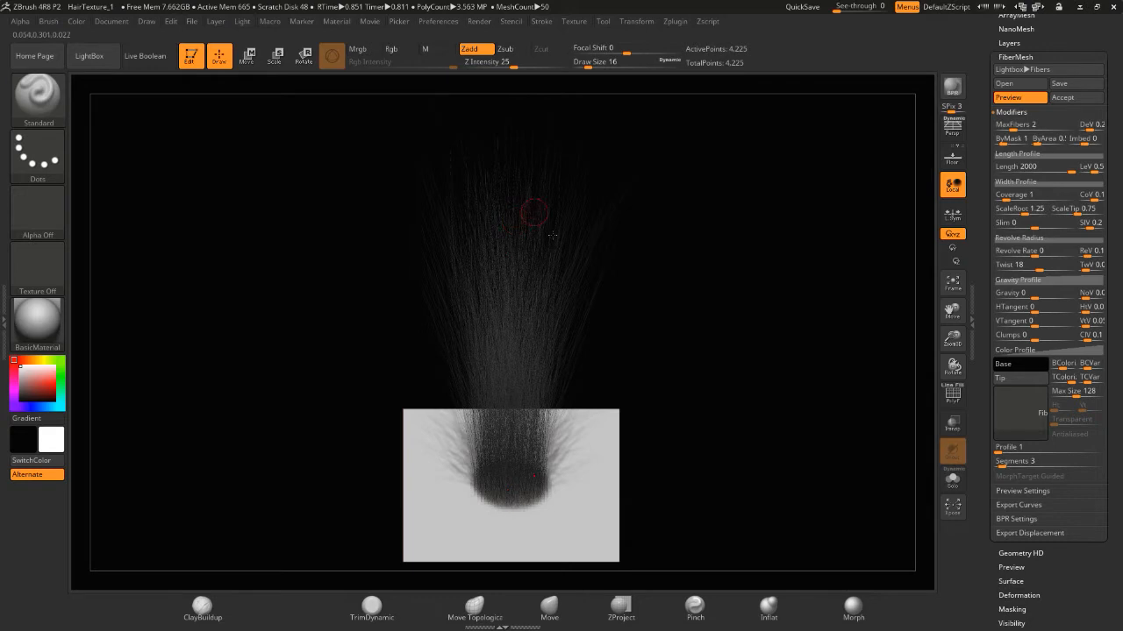
Set the fibers' base color to gray and their tip color to white.
drag(984, 345, 984, 340)
click(999, 348)
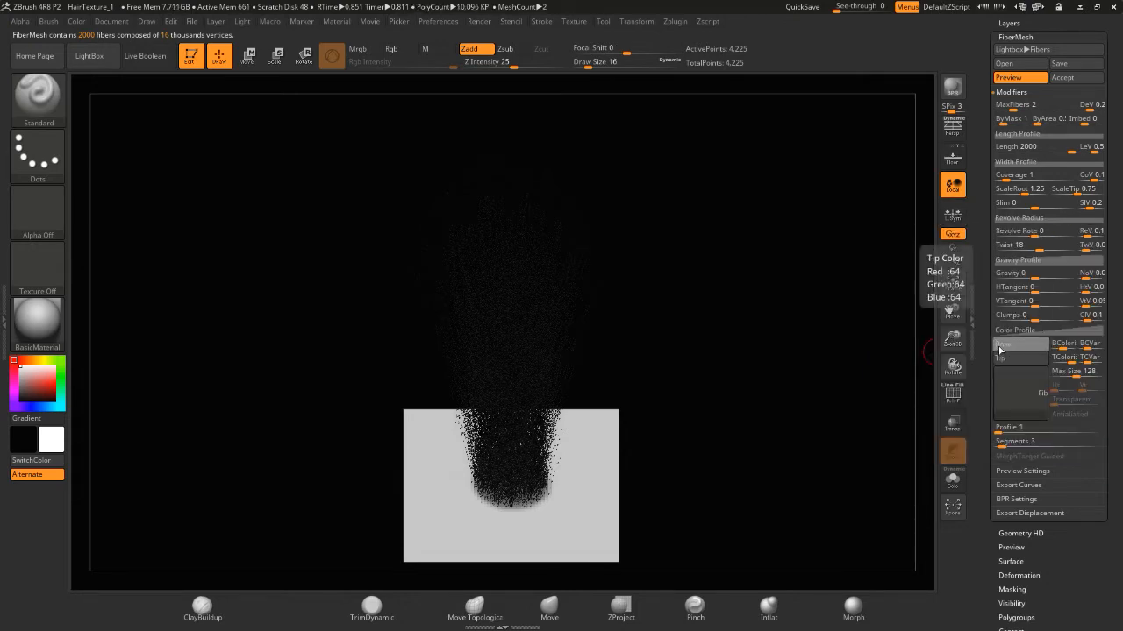
click(1006, 360)
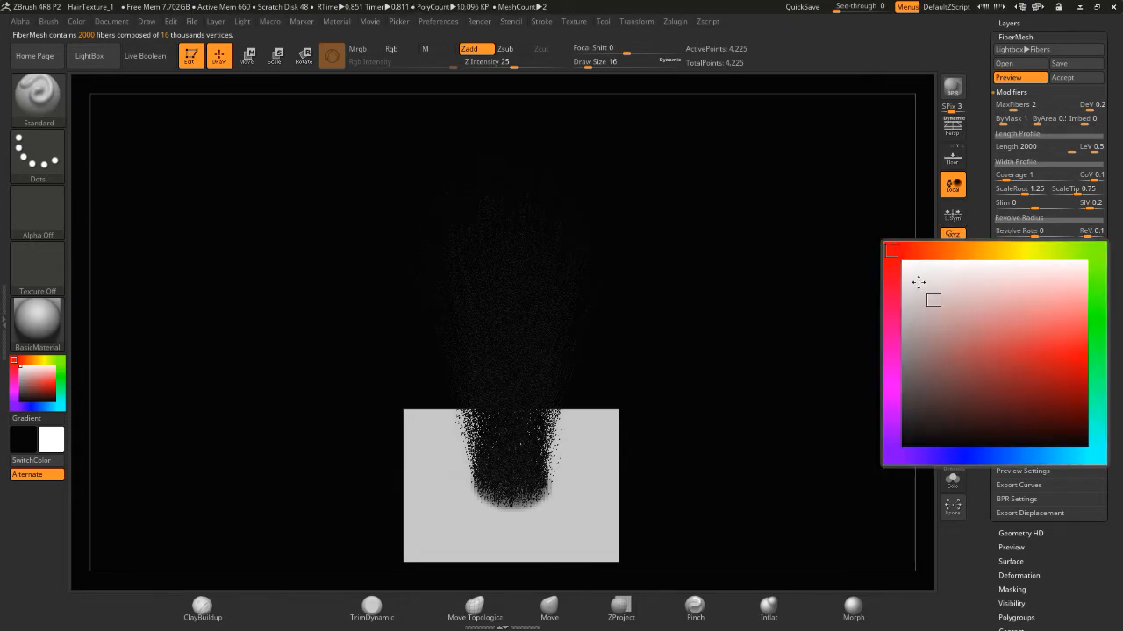
click(903, 257)
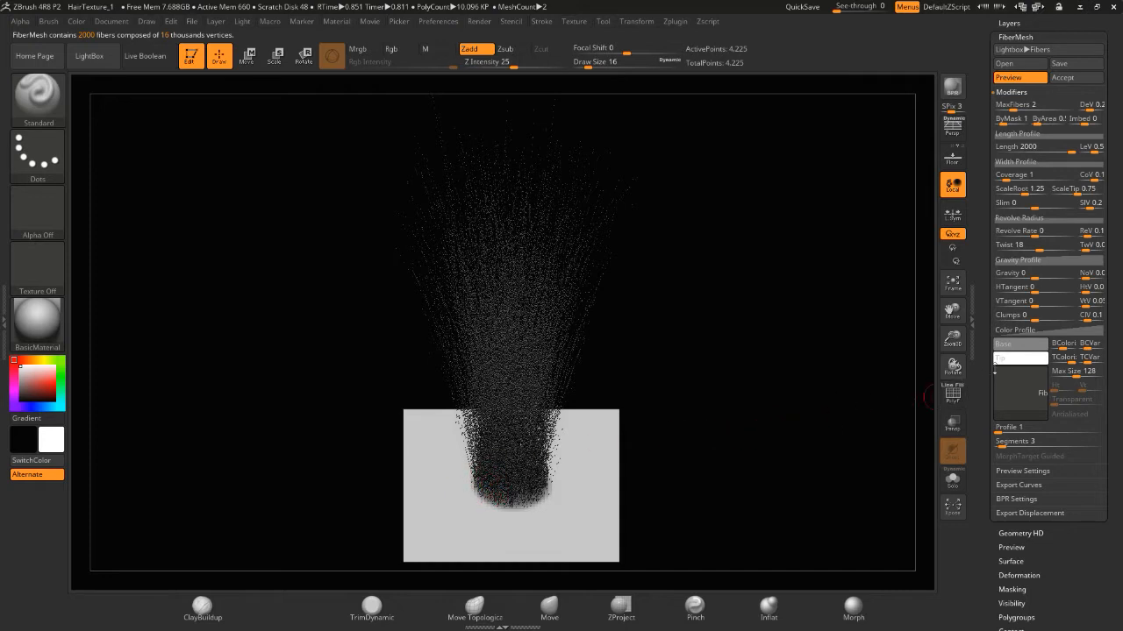
Set the fibers' Profile to 3 and Segments to 5, rendering with BPR before and after the change.
click(951, 86)
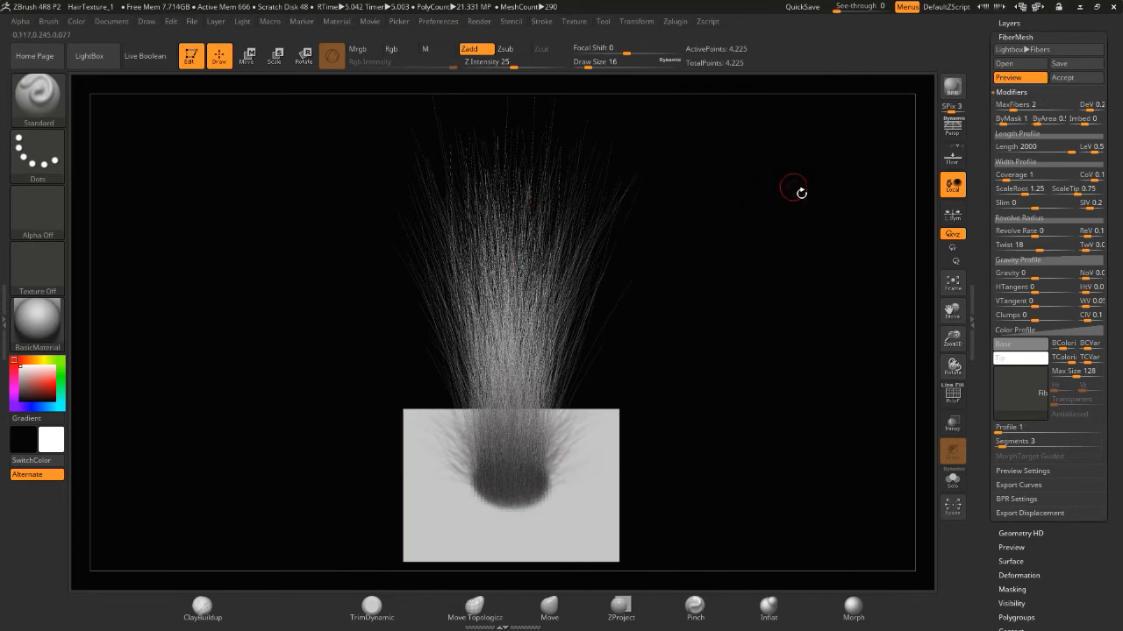
click(793, 210)
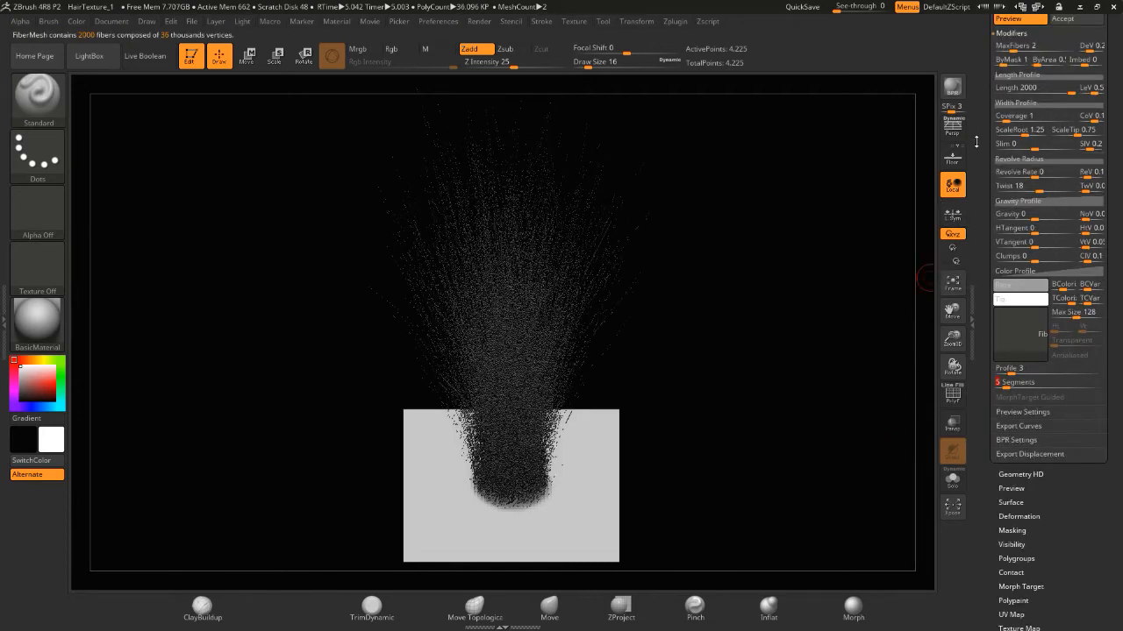
click(961, 89)
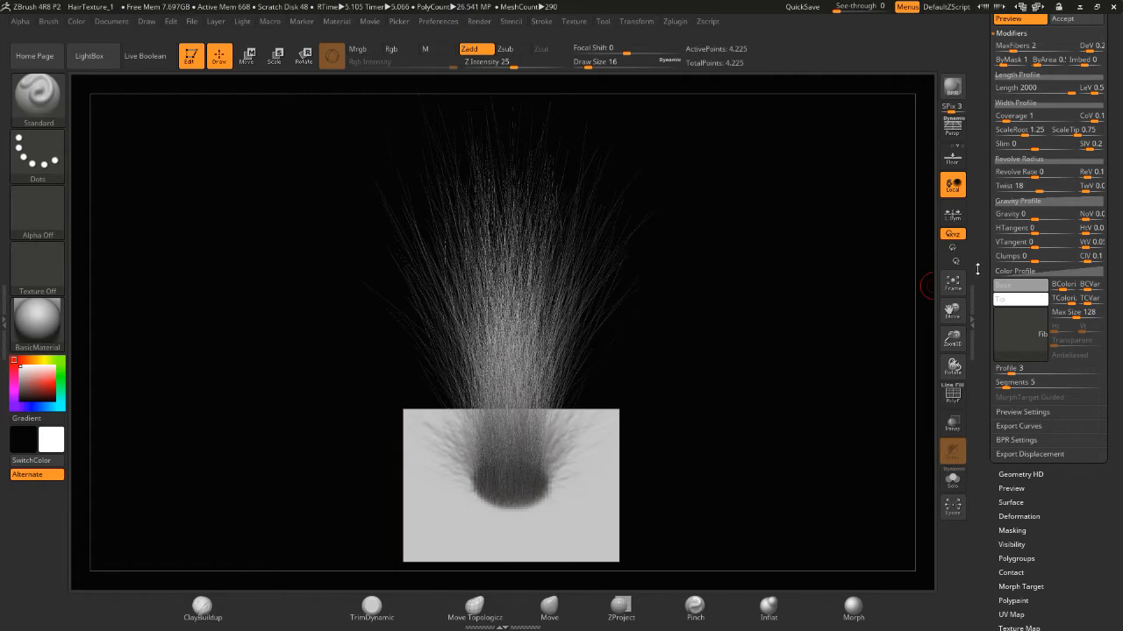
Set the fibers' Clumps to 0.5 and render the result with BPR.
drag(987, 262, 987, 270)
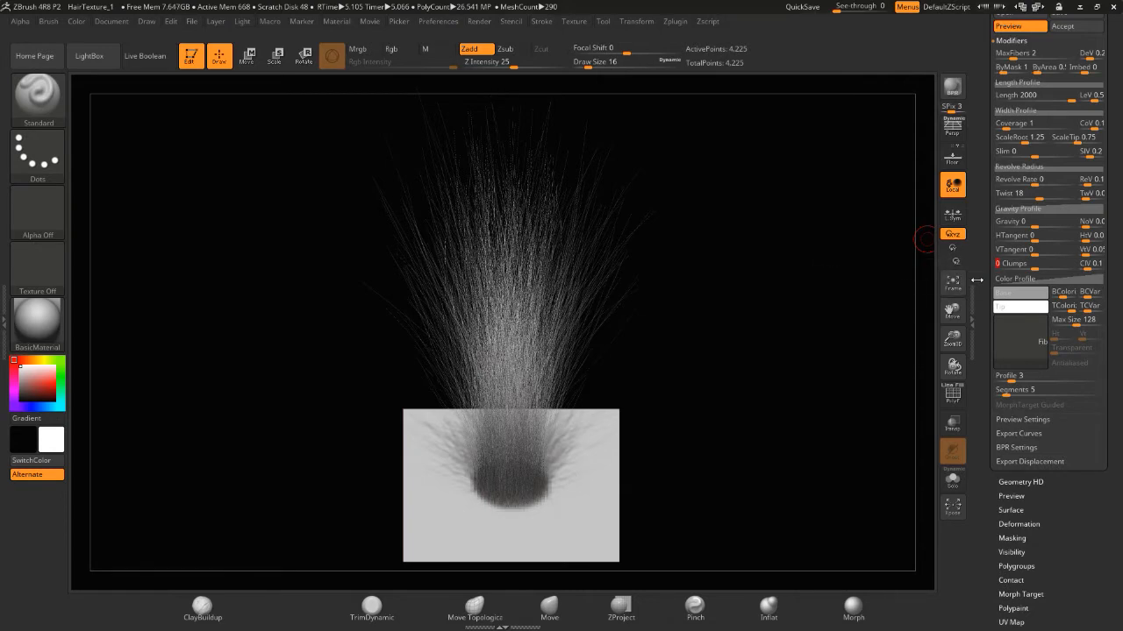
key(Return)
click(955, 93)
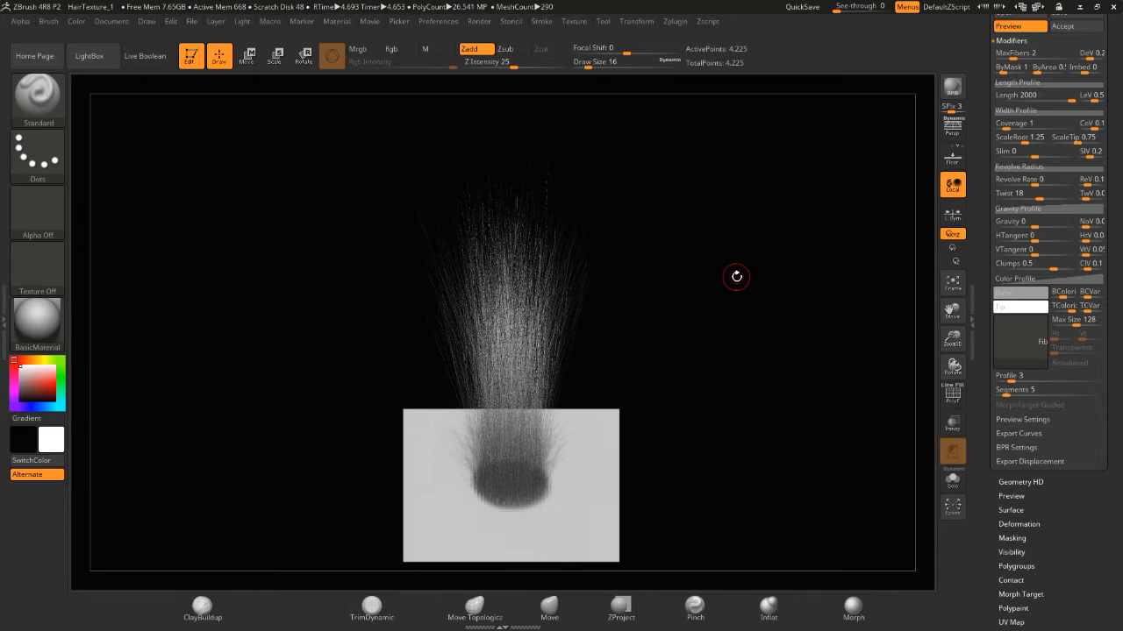
Save the fiber settings as a Fibers preset in the Fiber settings folder, with a name starting with FibersLig.
drag(979, 131, 970, 187)
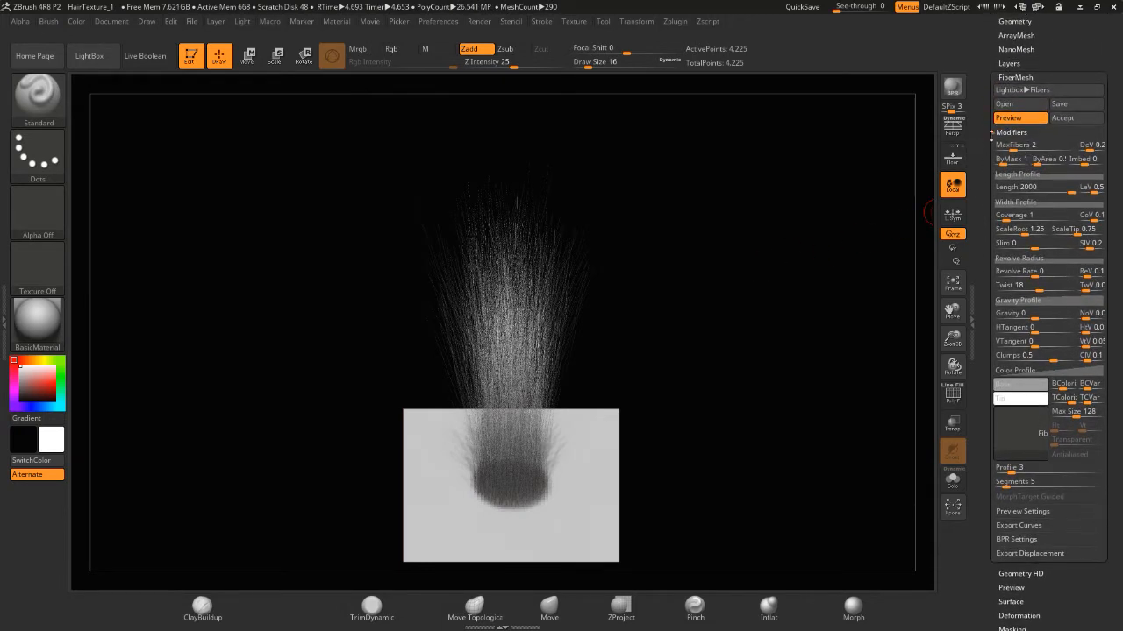
click(1064, 107)
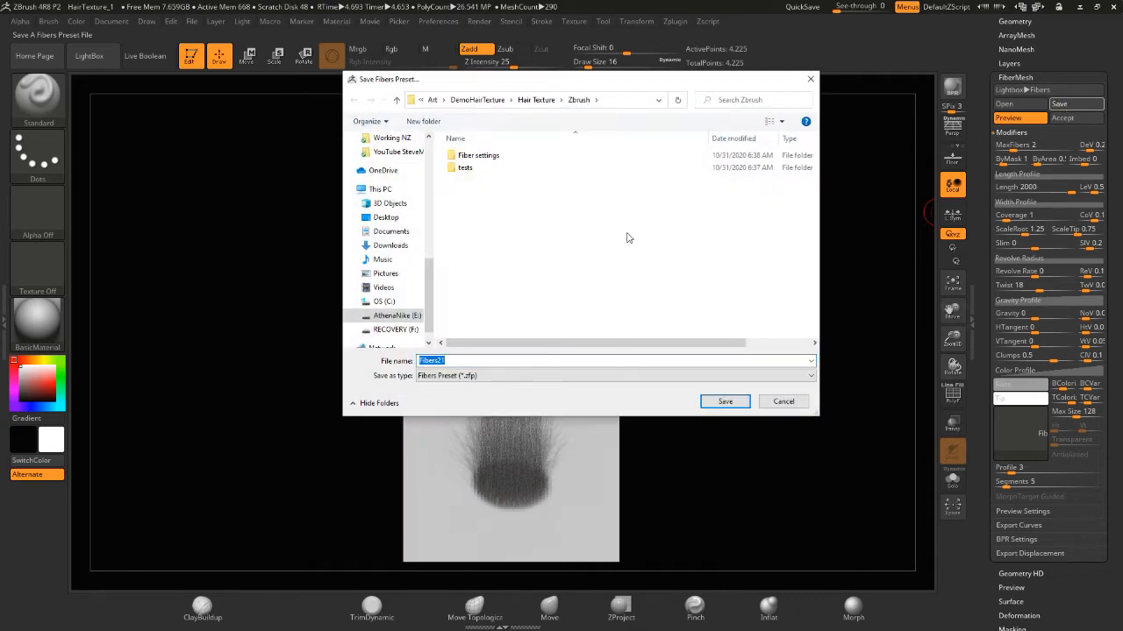
double_click(465, 155)
click(450, 360)
key(ctrl+a)
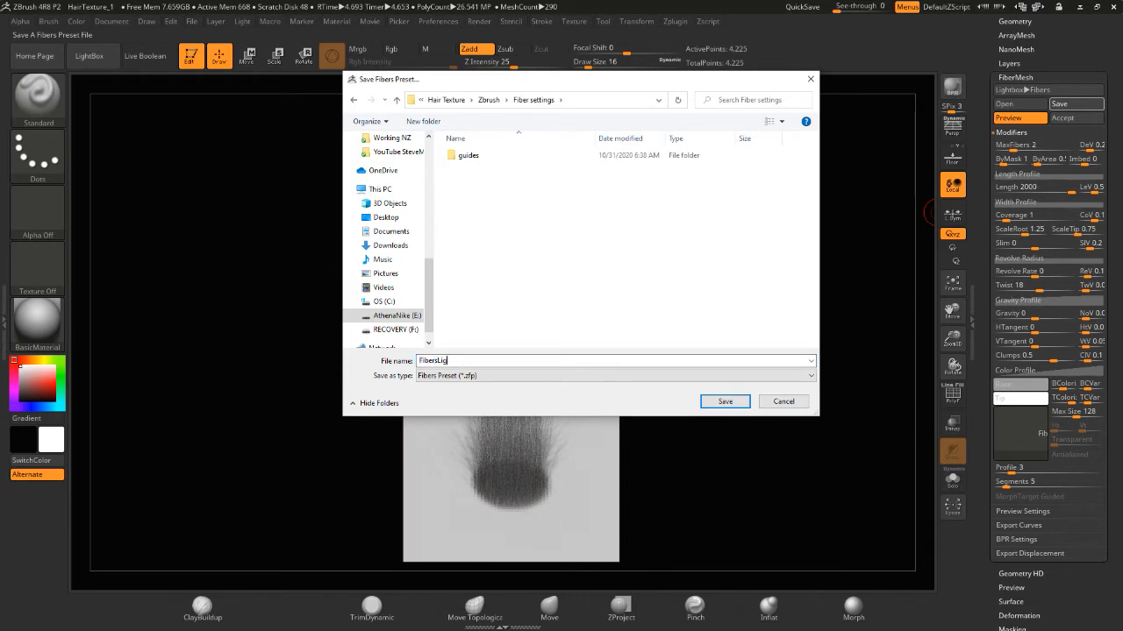
key(Return)
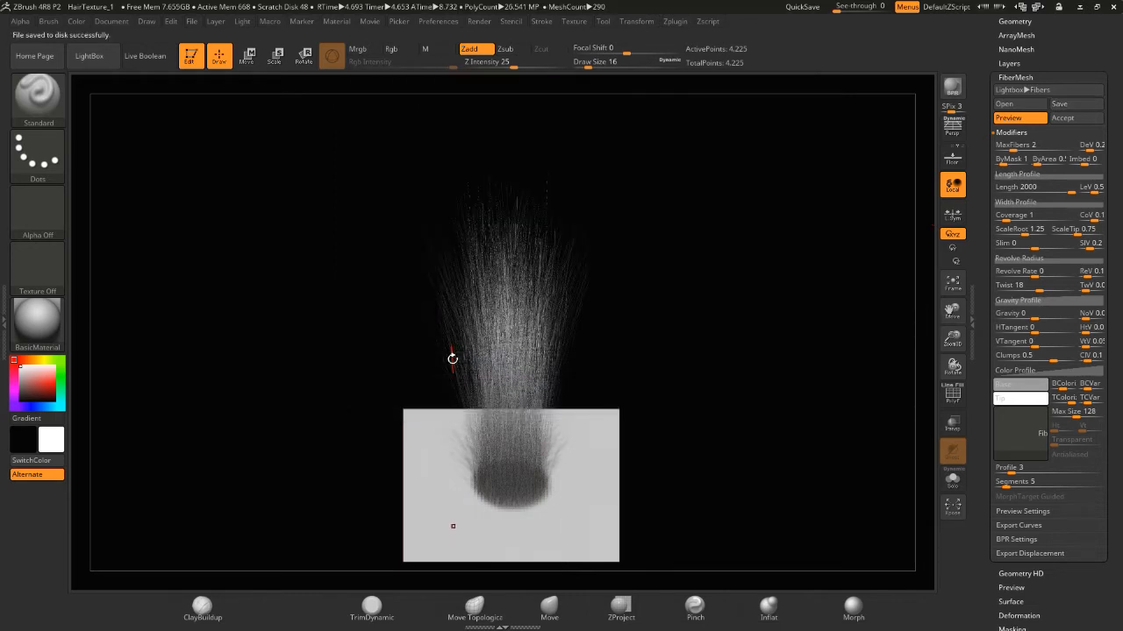
Accept the previewed fibers as their own subtool, hide the HairRoot plane and render the fibers with BPR.
drag(979, 102, 979, 147)
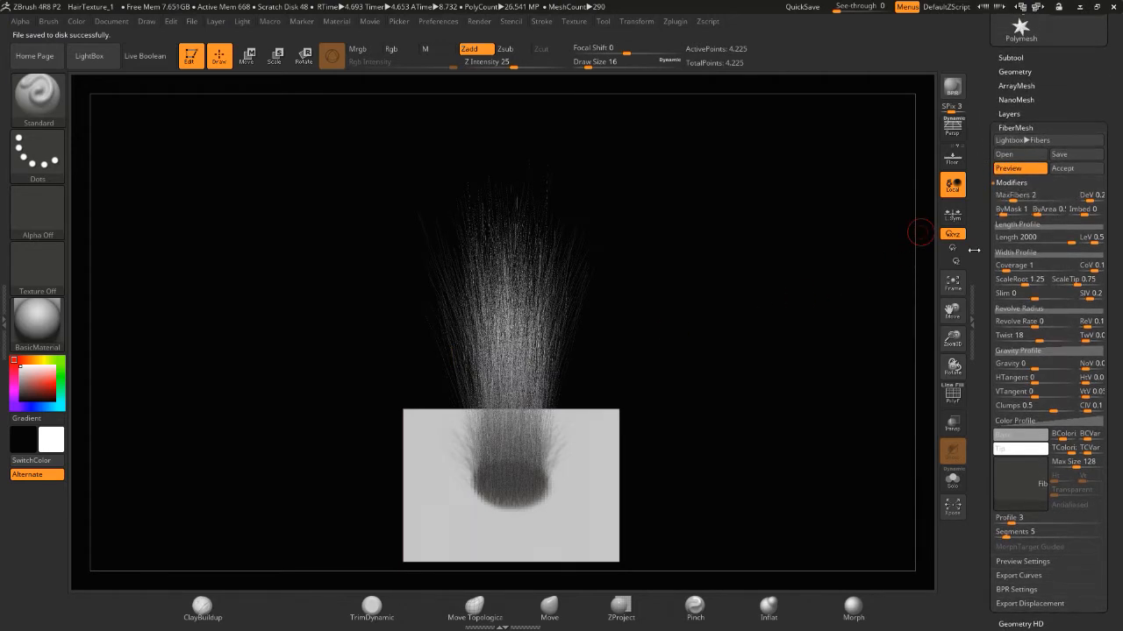
drag(982, 213, 983, 189)
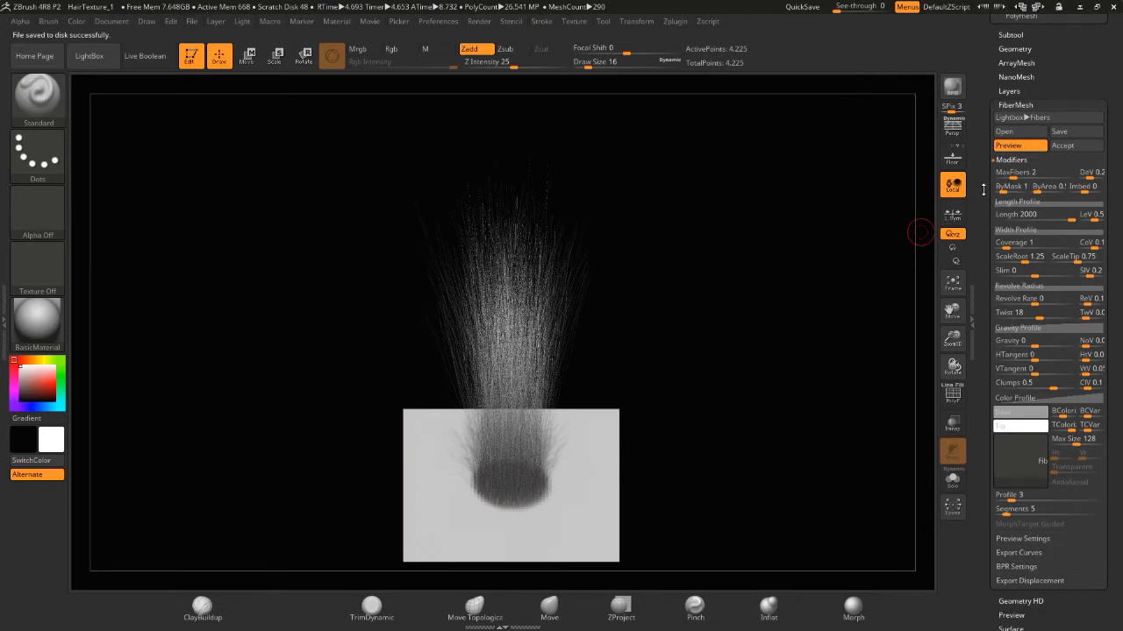
click(1065, 146)
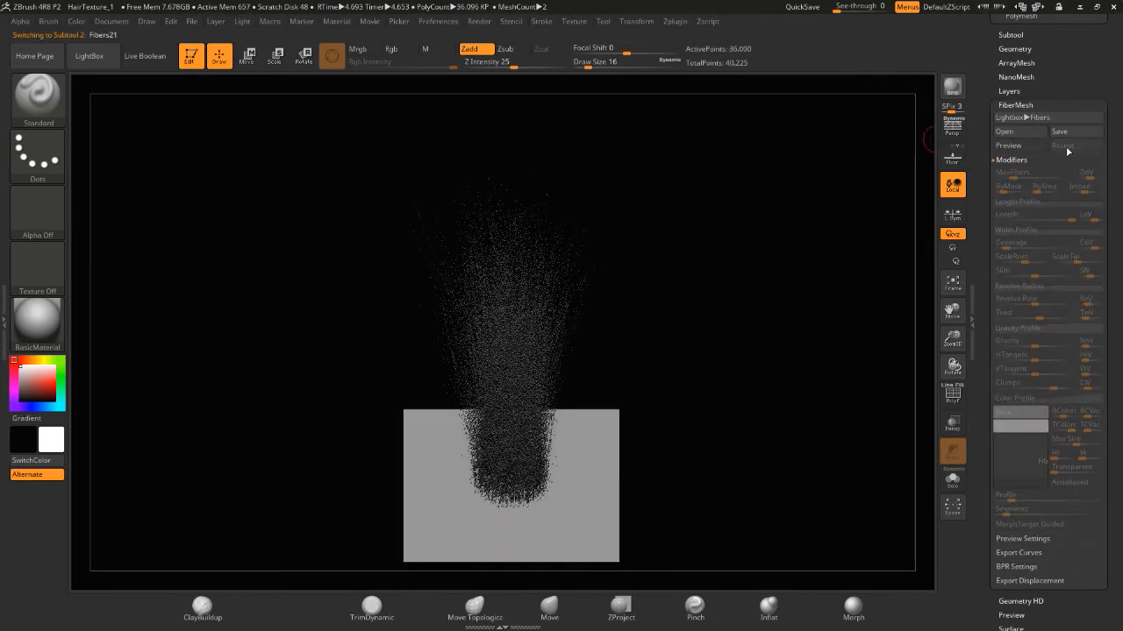
click(1011, 35)
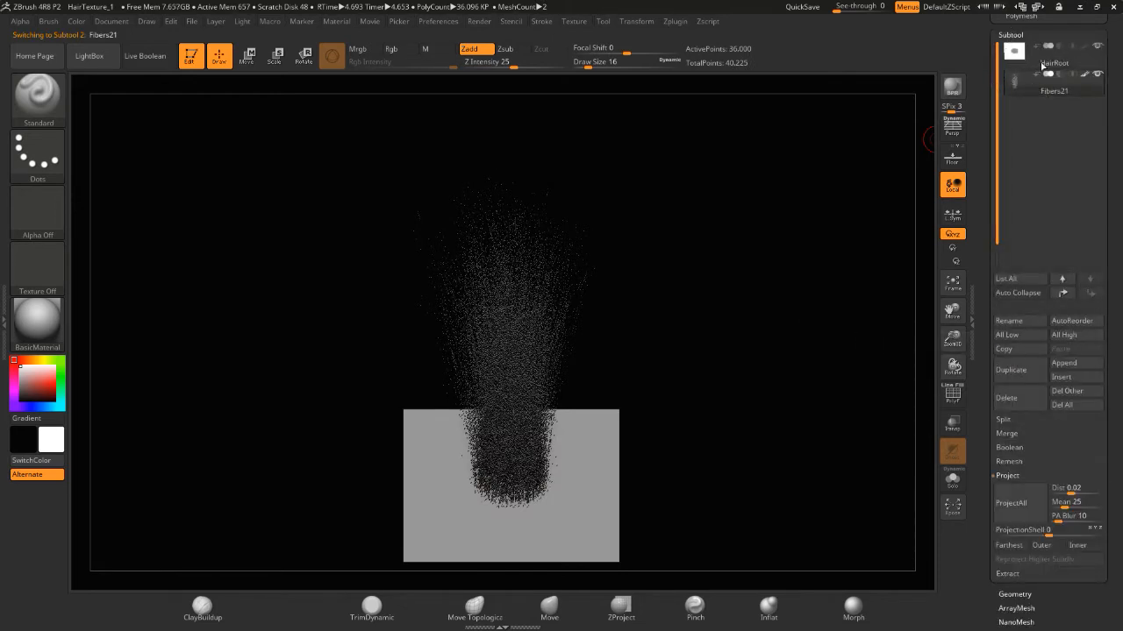
click(1096, 46)
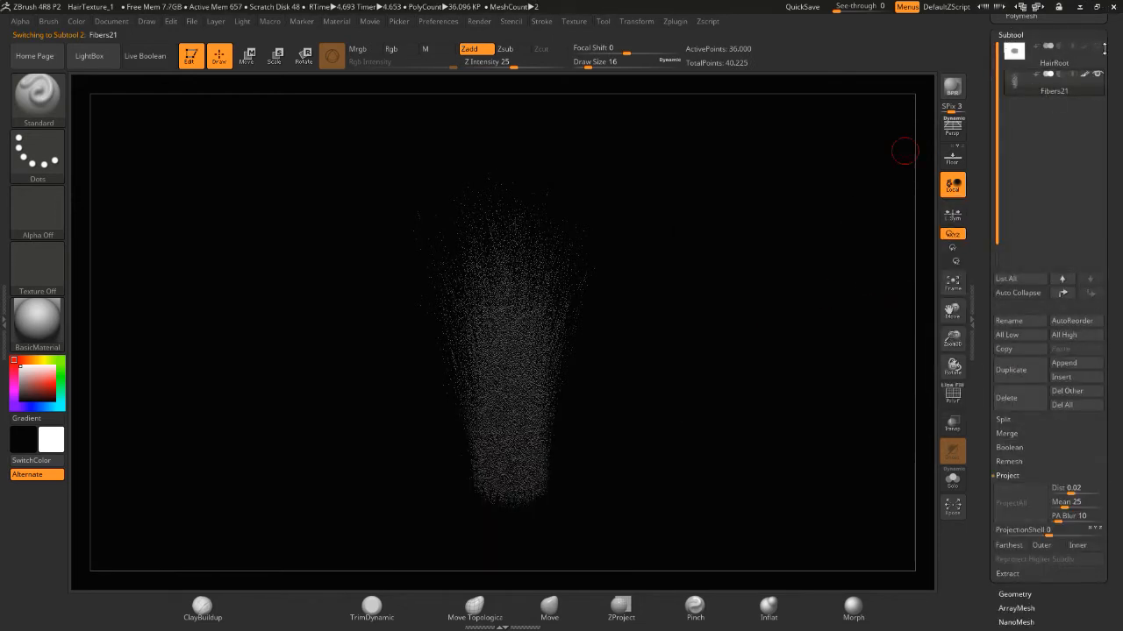
click(952, 87)
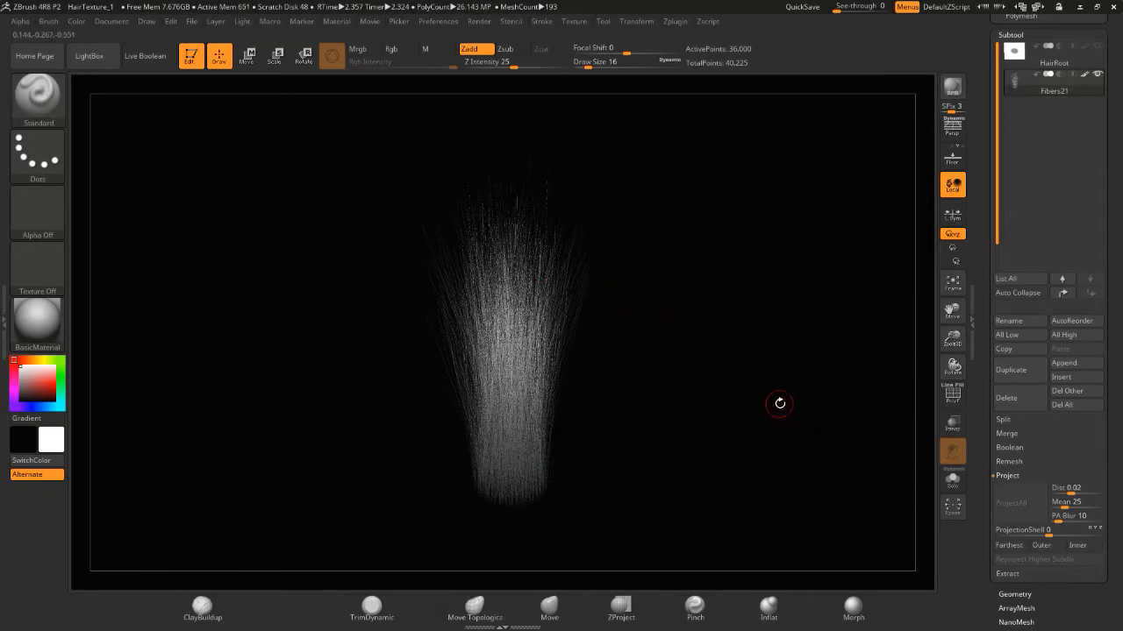
Choose the Move brush and set its FiberMesh Preserve Length to 100.
mouse_move(1078, 95)
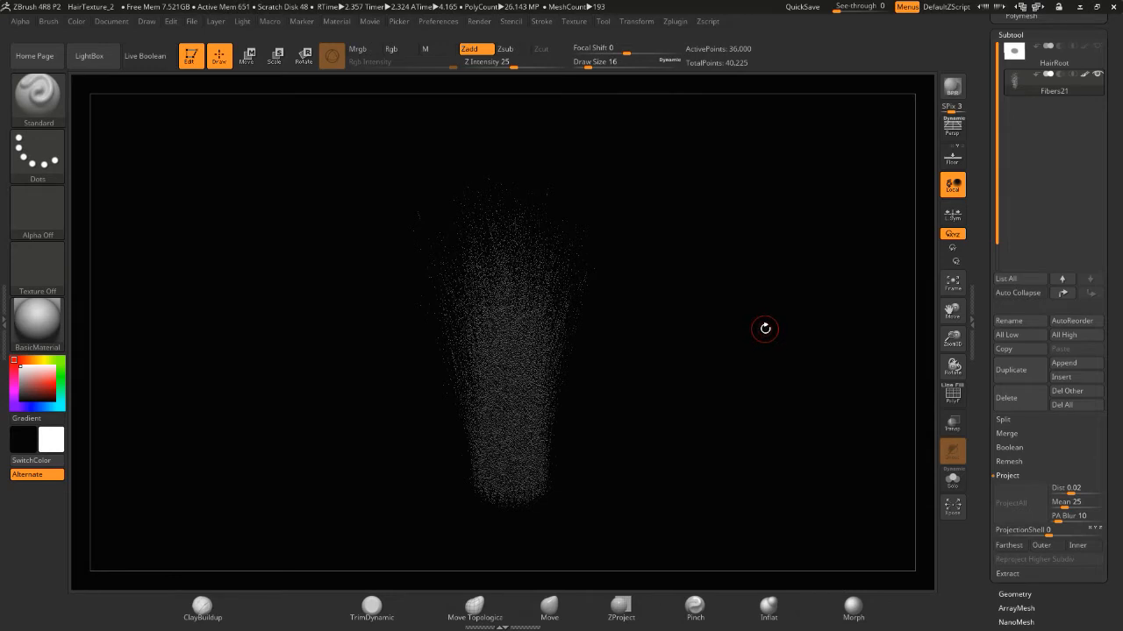
click(40, 99)
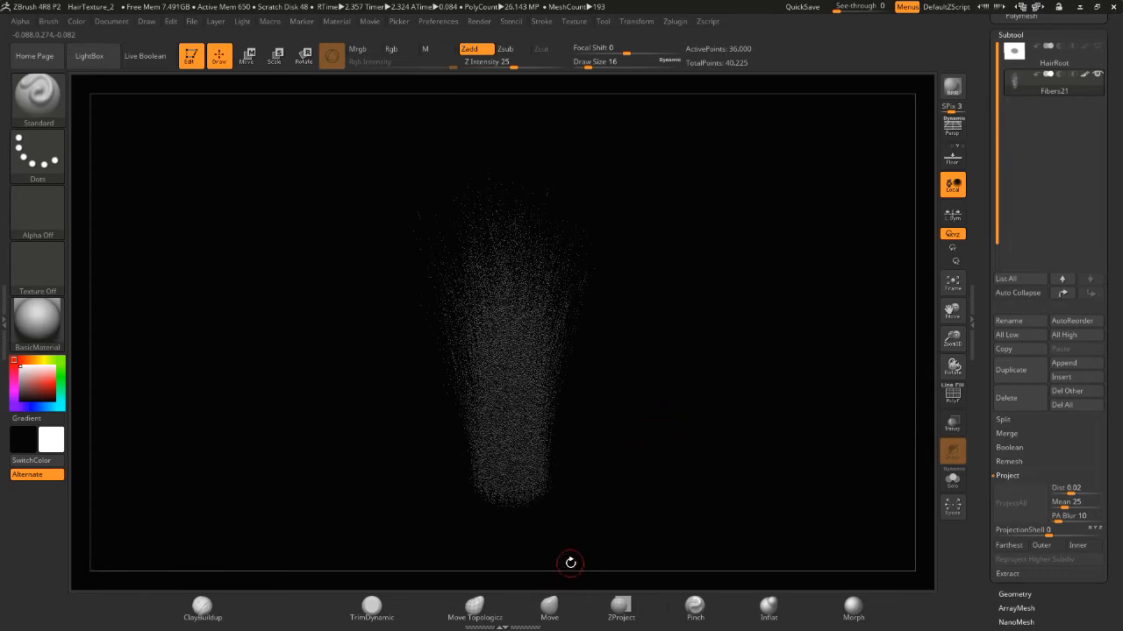
click(550, 614)
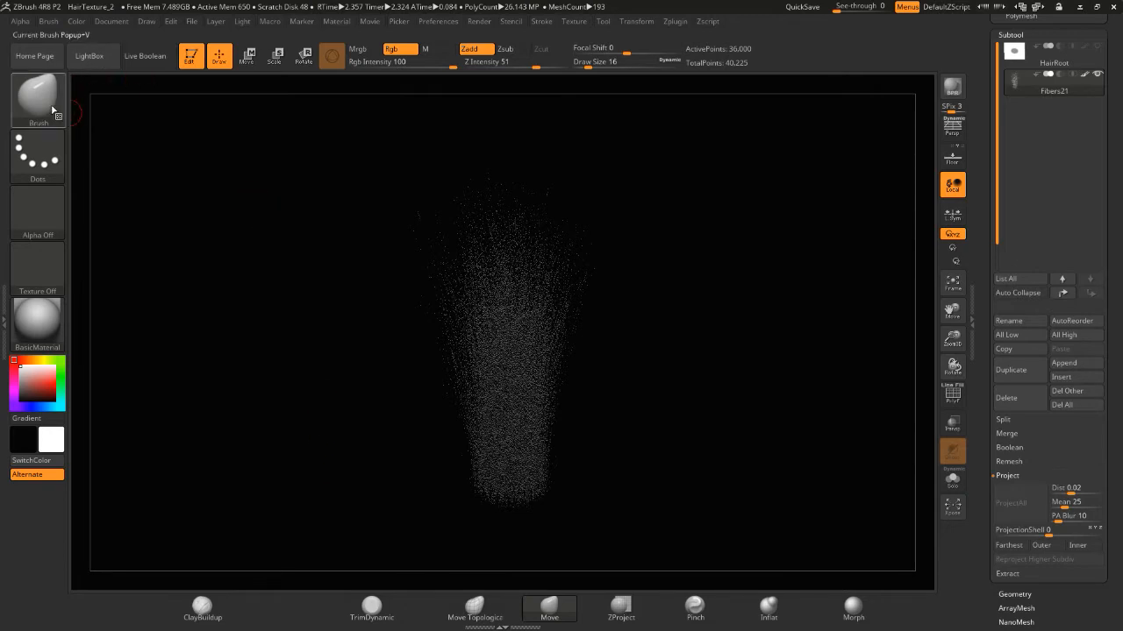
click(48, 21)
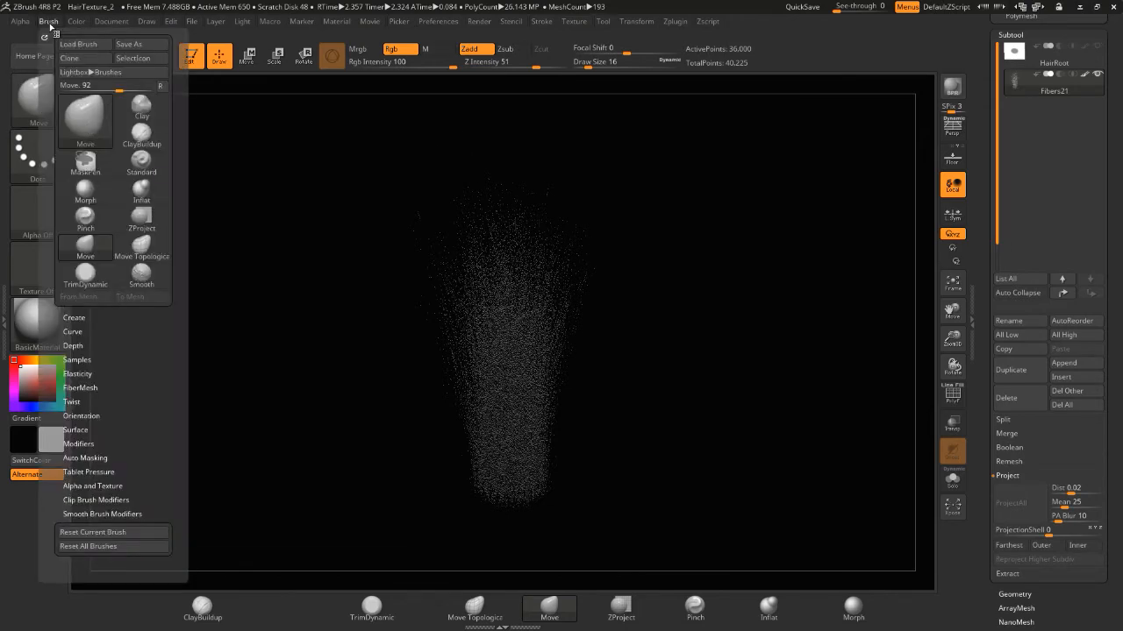
click(81, 387)
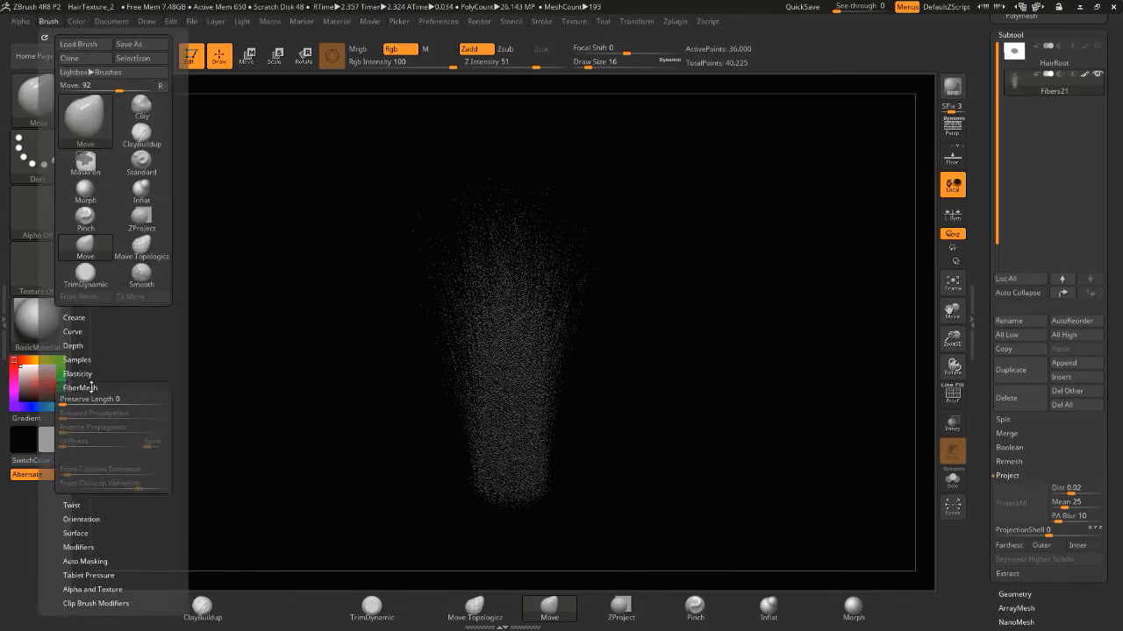
drag(135, 357, 144, 324)
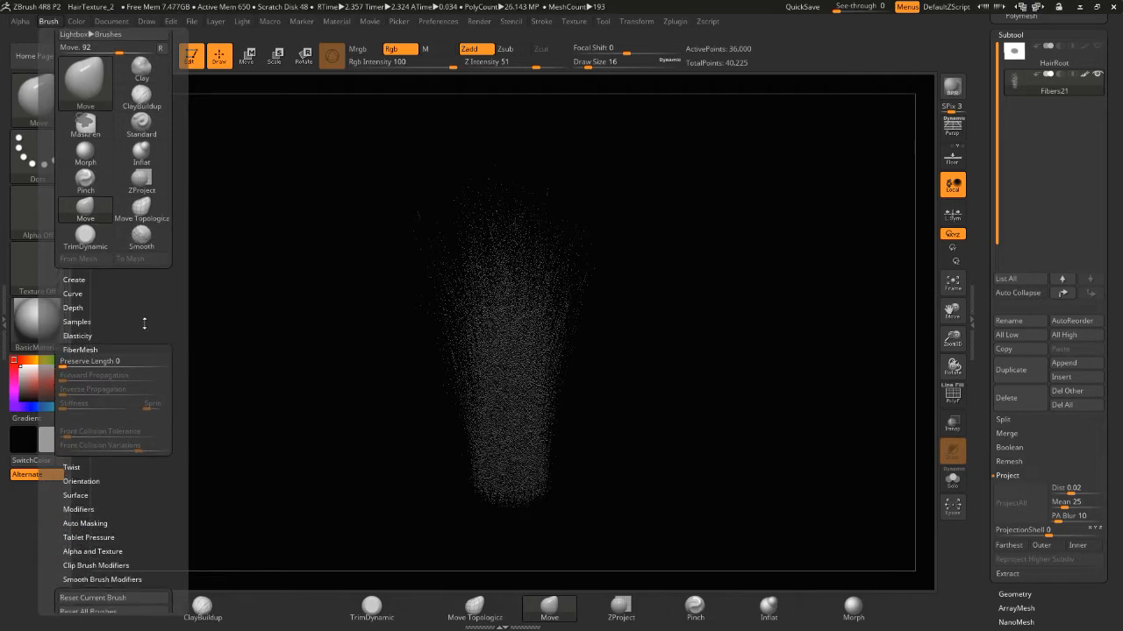
click(92, 361)
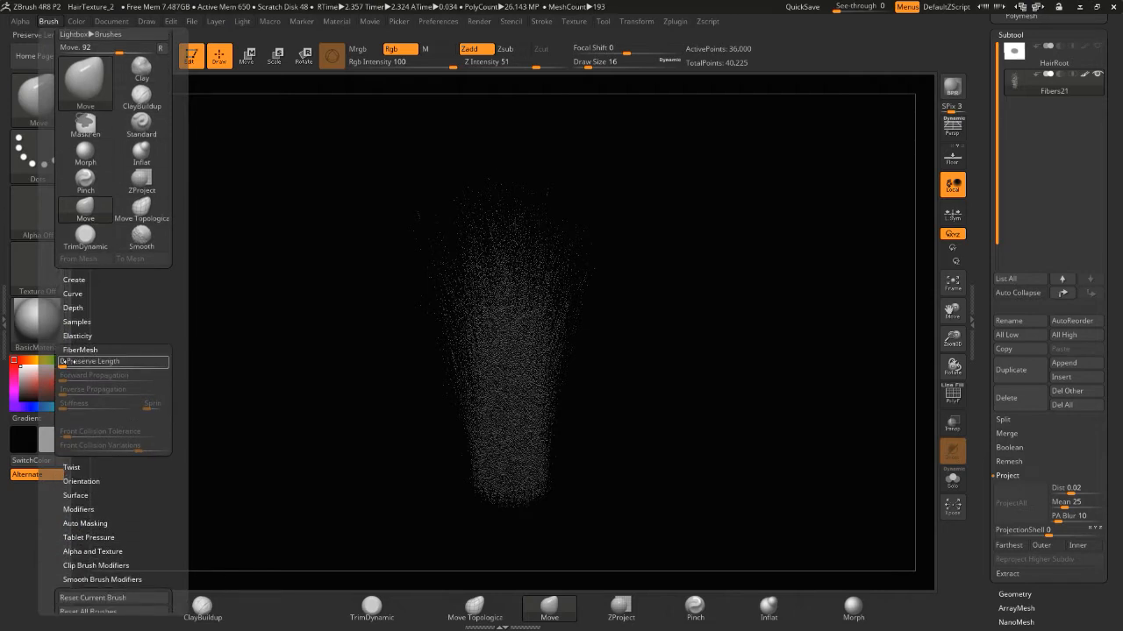
click(86, 365)
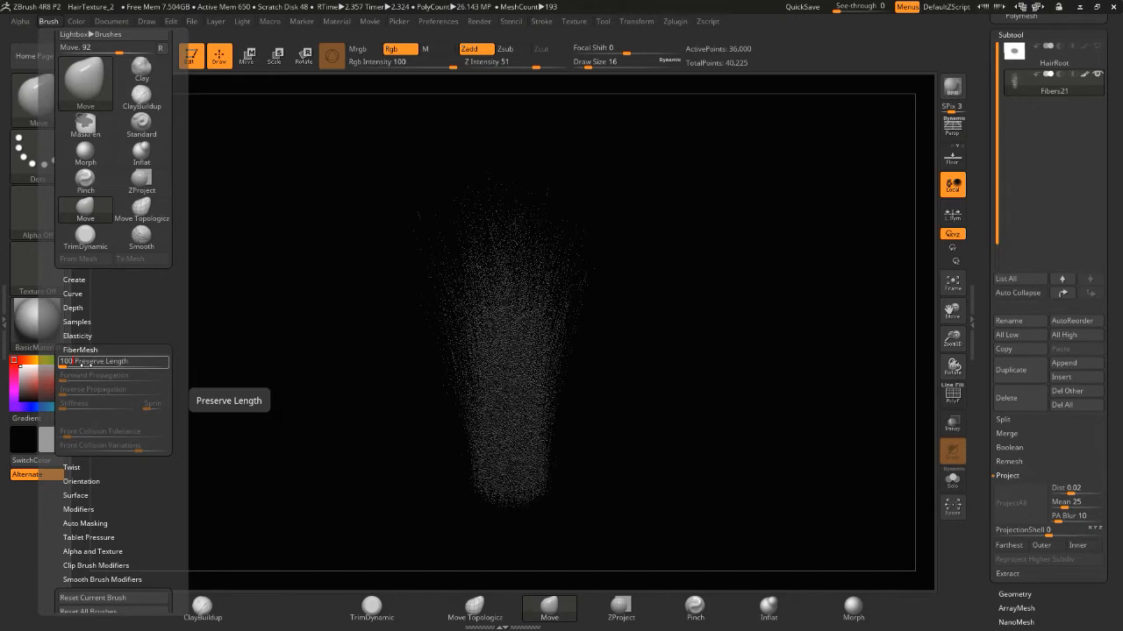
key(Return)
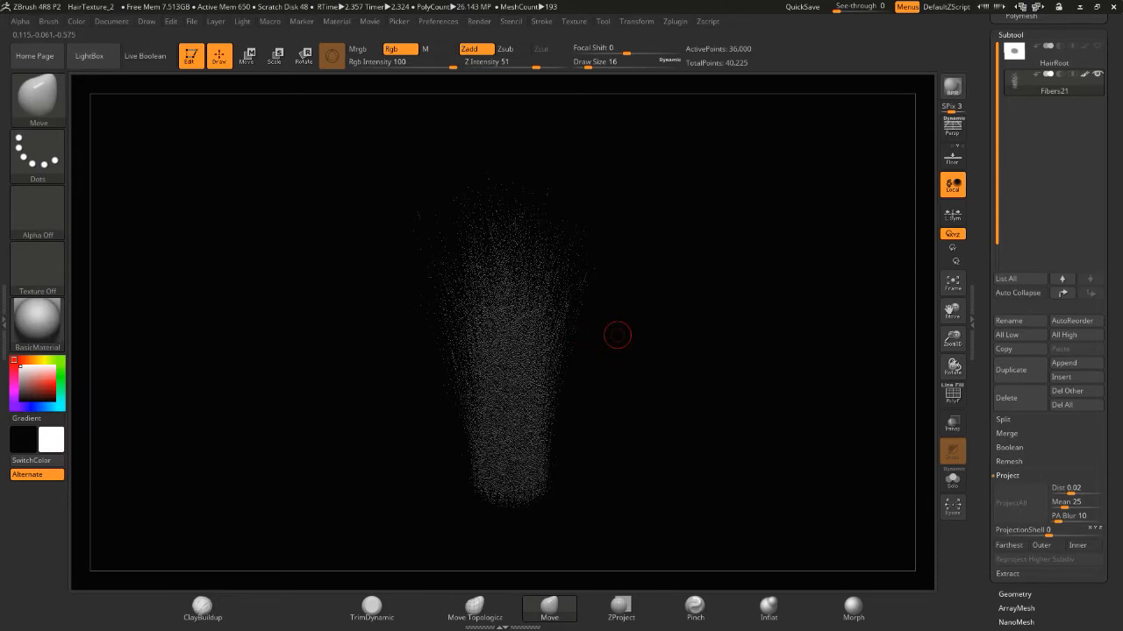
Bend the fibers into a gentle S-shaped strand with an enlarged Move brush, finishing at a draw size of 88.
key(])
key(])
key(])
key(])
key(])
key(])
key(])
key(])
key(])
key(])
drag(564, 350, 519, 342)
drag(565, 288, 492, 270)
mouse_move(420, 246)
mouse_down()
mouse_move(441, 233)
mouse_move(454, 273)
mouse_up()
right_drag(535, 298, 298, 336)
mouse_move(421, 272)
right_down()
mouse_move(360, 233)
mouse_move(417, 274)
right_up()
key(bracketleft)
key(bracketleft)
key(bracketleft)
key(bracketleft)
key(bracketleft)
key(bracketleft)
drag(518, 296, 491, 294)
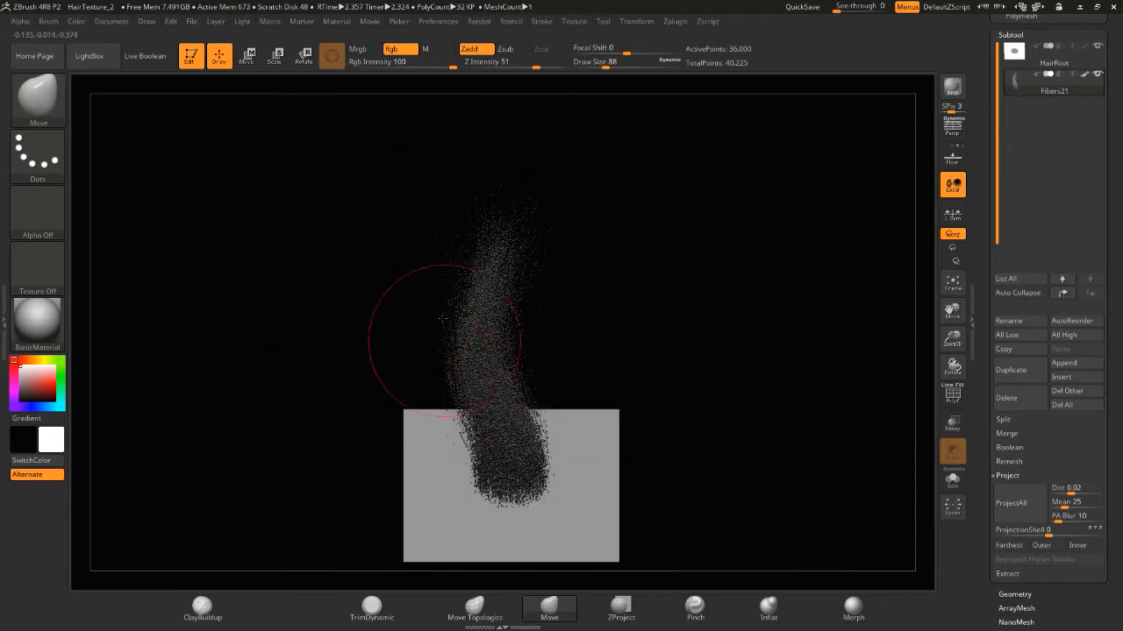
mouse_move(439, 209)
right_down()
mouse_move(354, 207)
mouse_move(438, 206)
mouse_move(464, 185)
mouse_move(354, 202)
right_up()
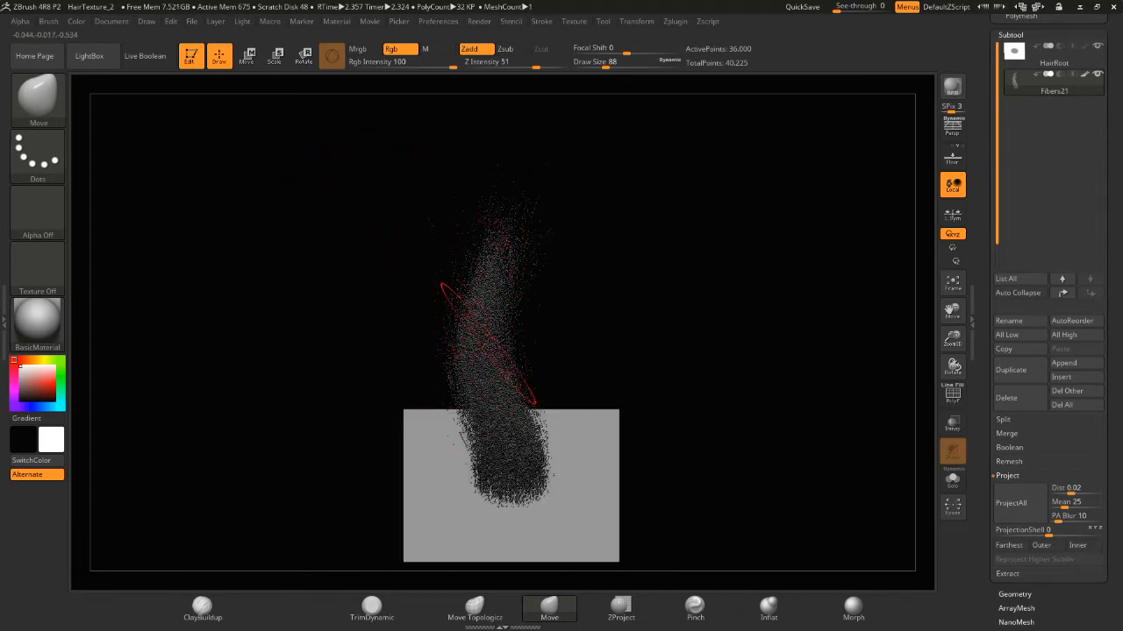
Hide the HairRoot plane and render the curved strand with BPR.
click(1097, 45)
click(953, 86)
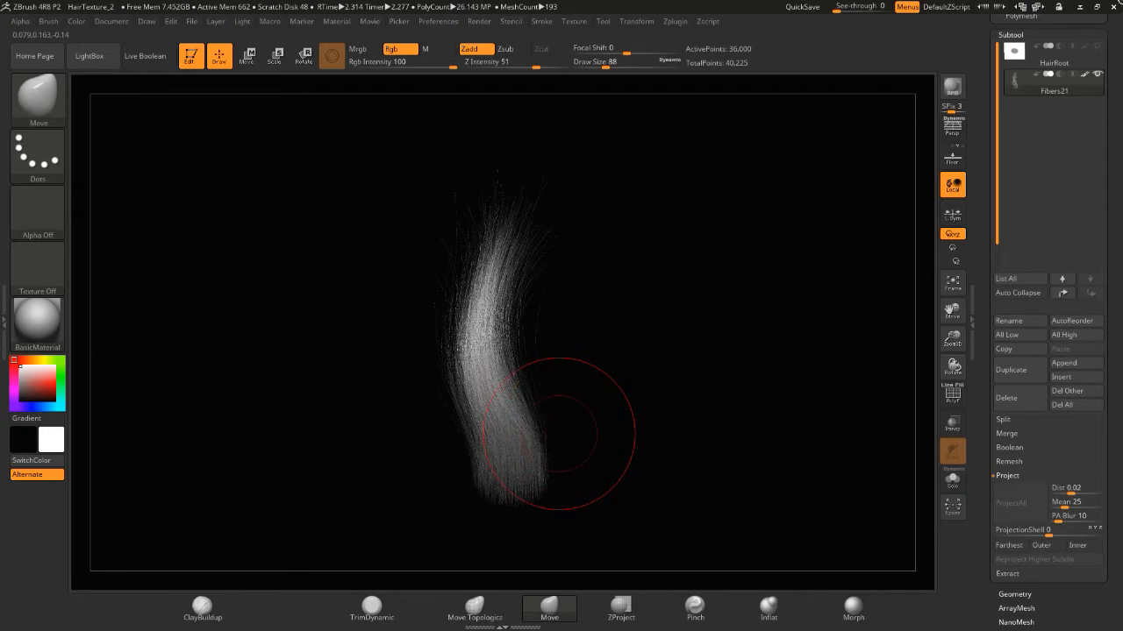
click(1045, 85)
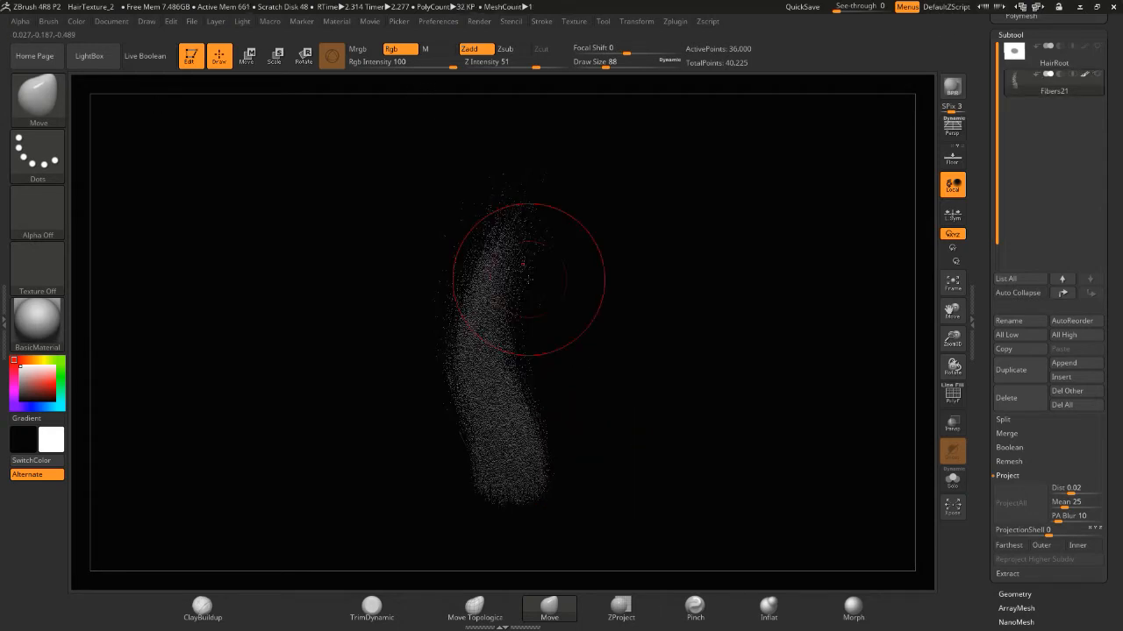
Choose the Pinch brush and set its FiberMesh Preserve Length to 100.
click(693, 607)
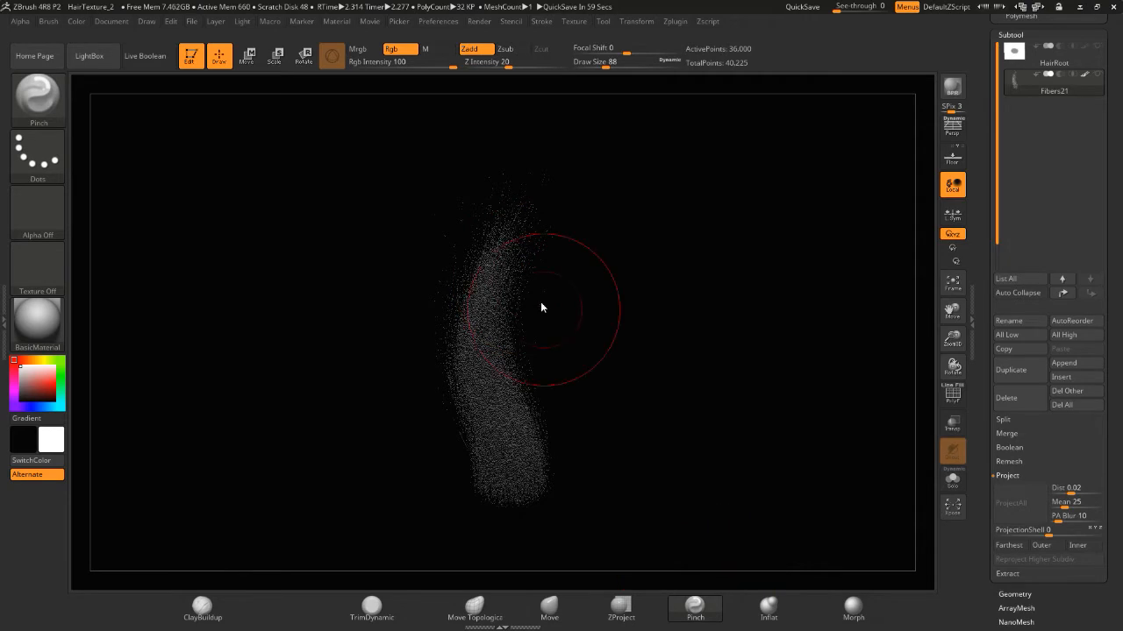
click(50, 22)
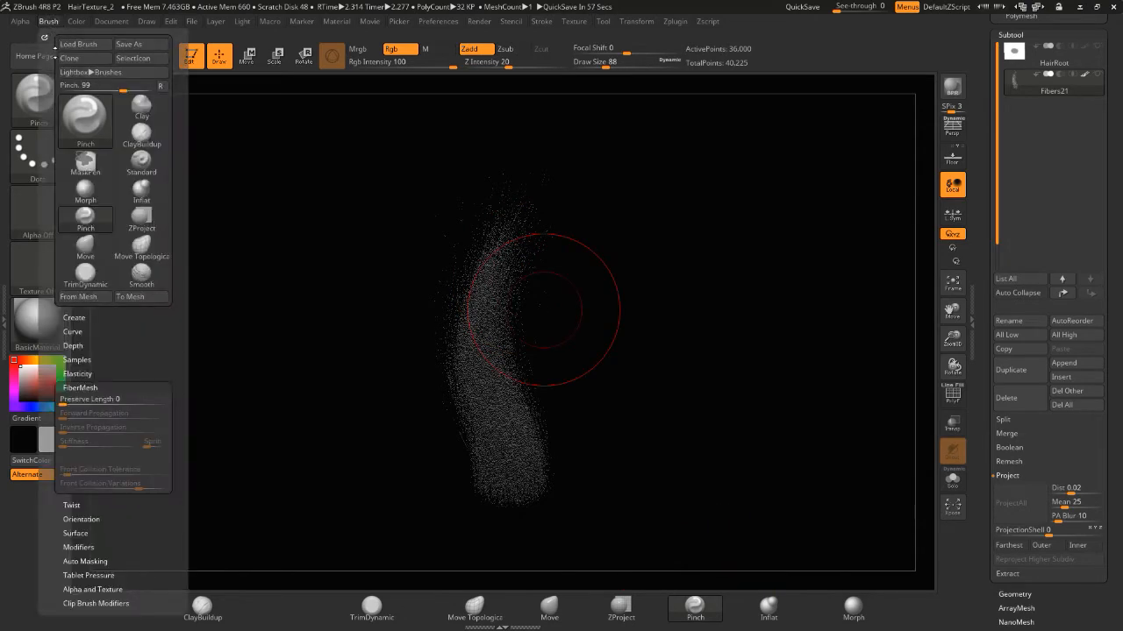
drag(140, 402, 153, 404)
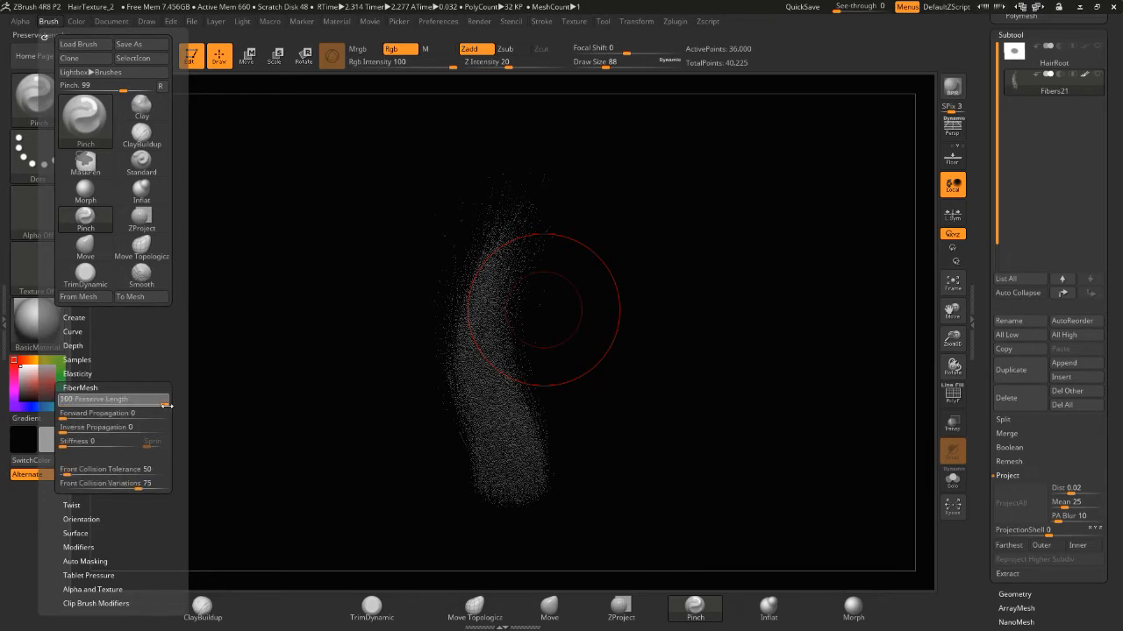
Pinch the strand's upper fibers together toward the tip at draw size 244, checking the taper with BPR renders.
drag(517, 216, 516, 210)
drag(493, 280, 537, 151)
drag(500, 316, 515, 191)
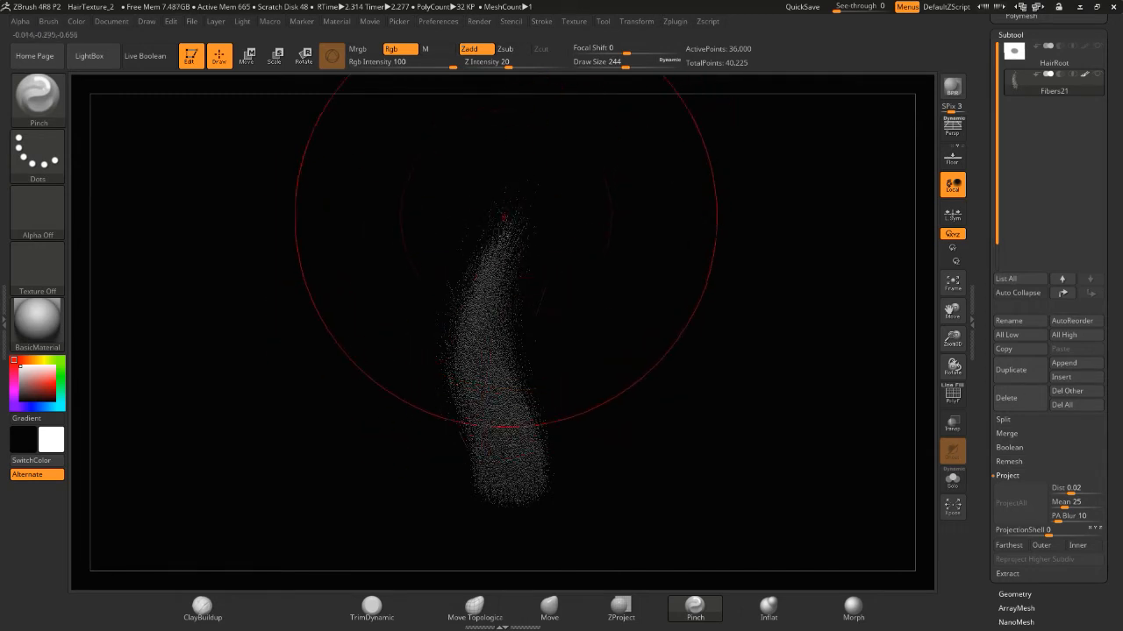
click(954, 86)
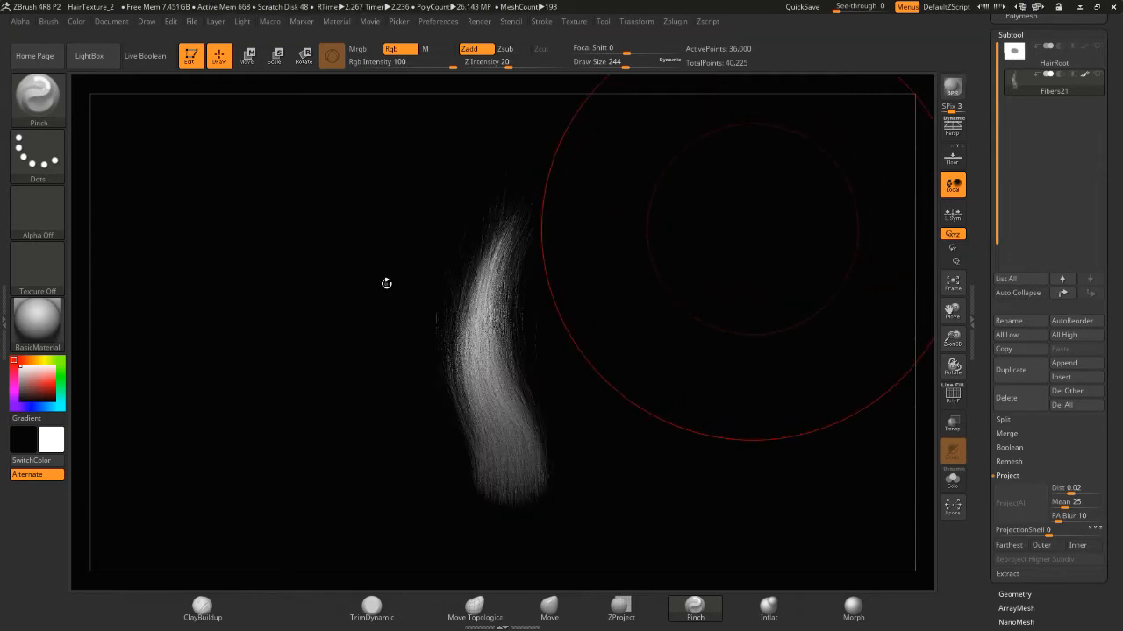
click(386, 284)
drag(503, 272, 535, 198)
key(shift+r)
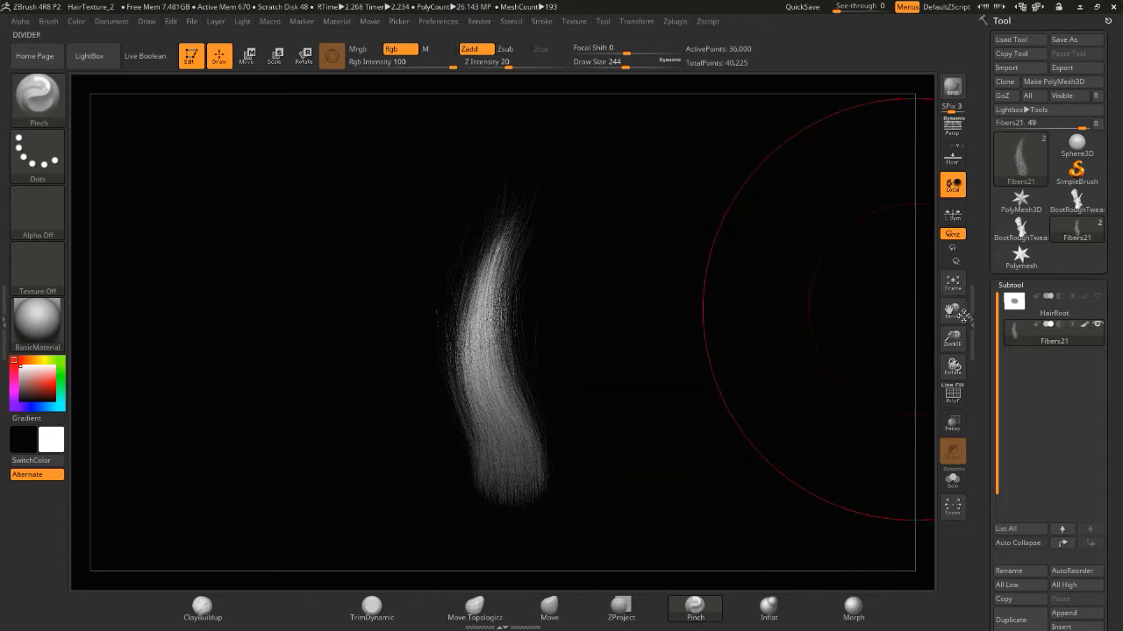
Select the HairRoot plane, switch the view to perspective and tilt it toward the strand's base.
click(1052, 305)
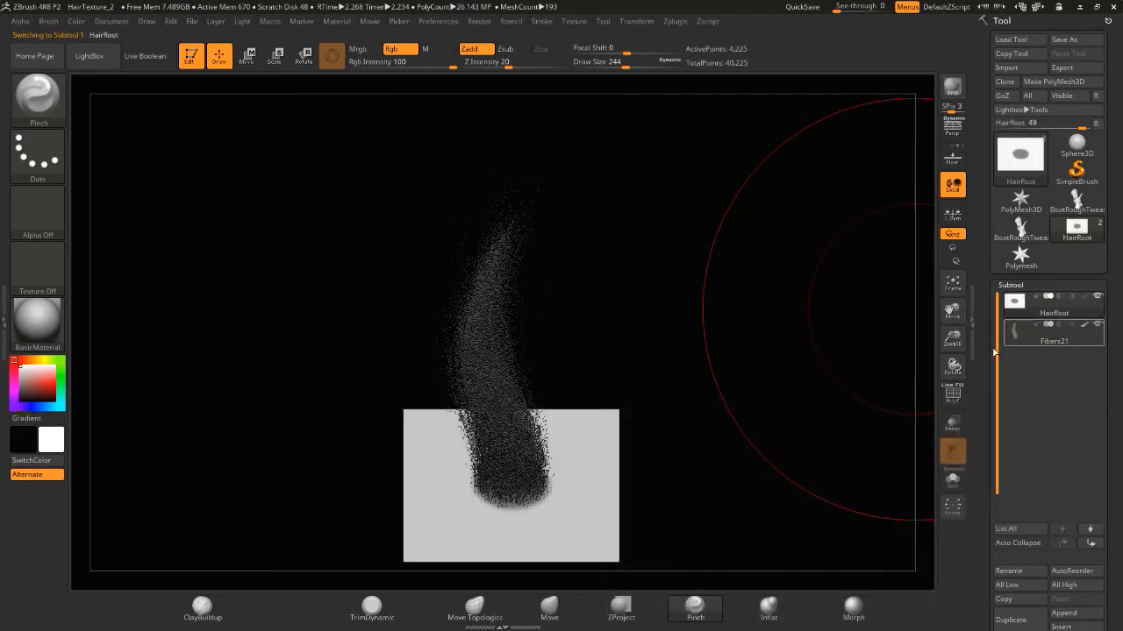
drag(981, 360, 984, 275)
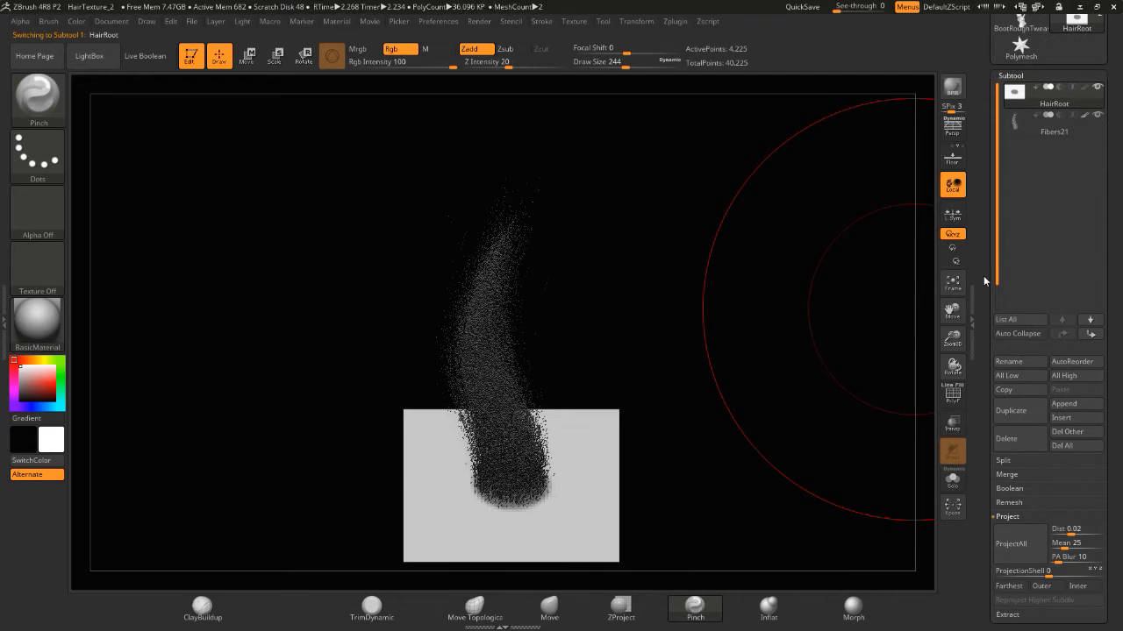
key(p)
drag(327, 385, 453, 427)
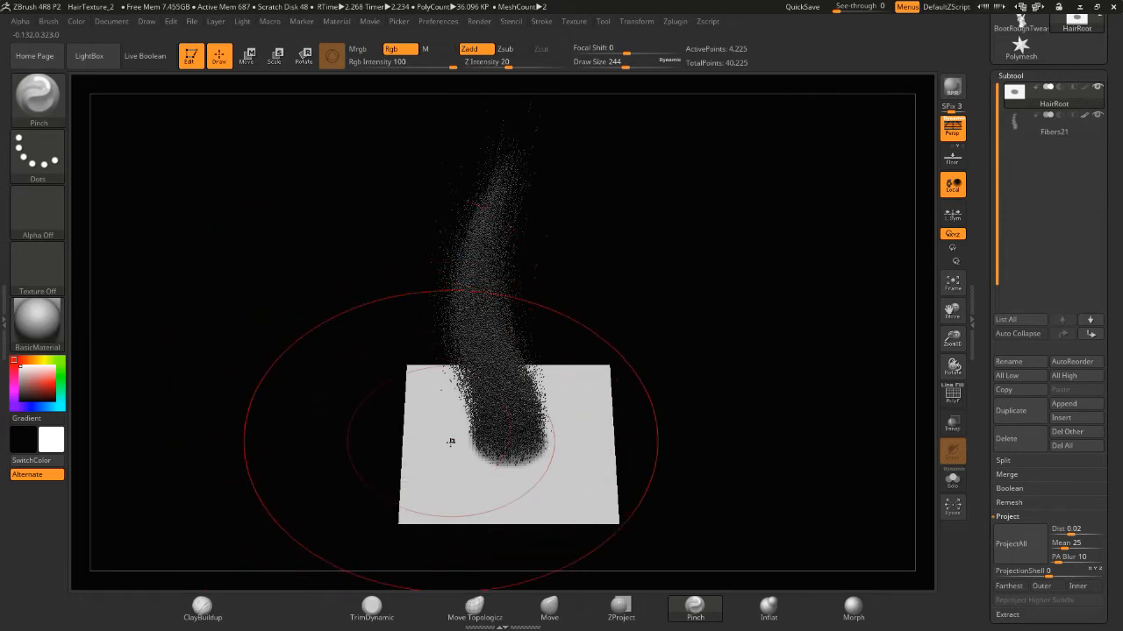
Reduce the draw size to 24 and clear the existing mask from the HairRoot plane.
key(bracketleft)
key(bracketleft)
key(bracketleft)
key(bracketleft)
key(bracketleft)
key(bracketleft)
key(bracketleft)
key(bracketleft)
key(bracketleft)
key(bracketleft)
key(bracketleft)
key(bracketleft)
key(bracketleft)
key(bracketleft)
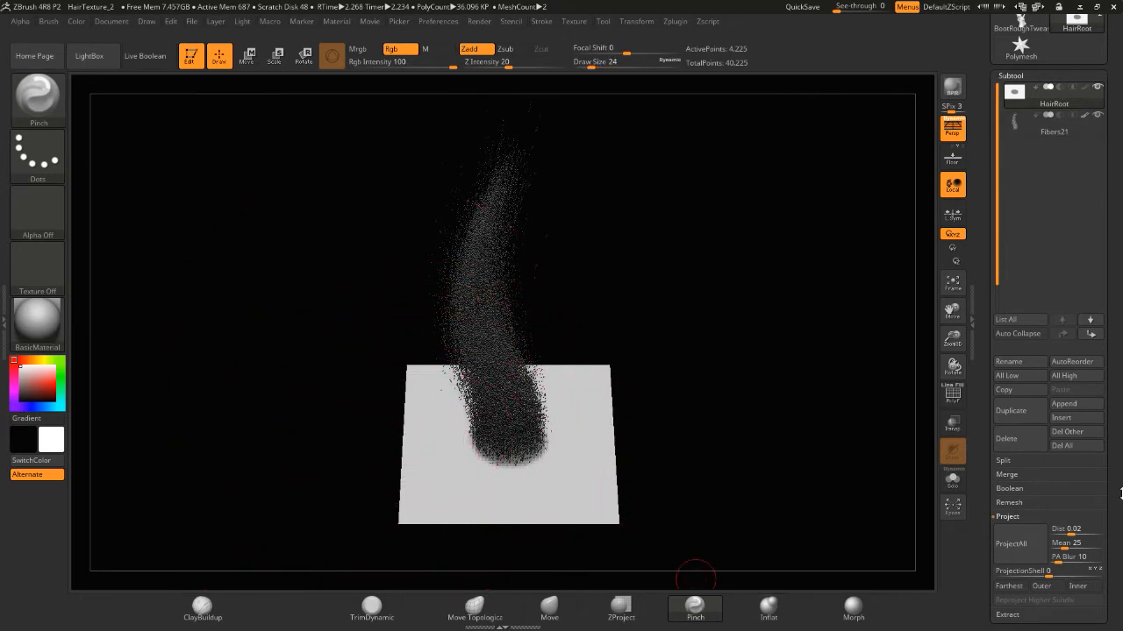
scroll(986, 498, down, 5)
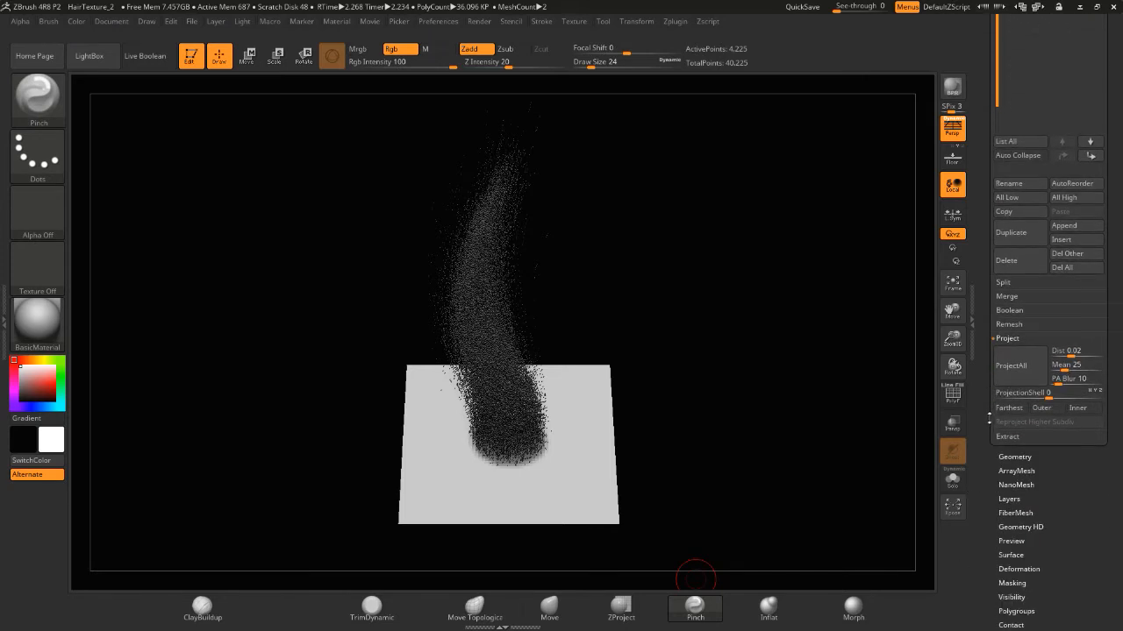
click(1003, 499)
scroll(990, 451, up, 5)
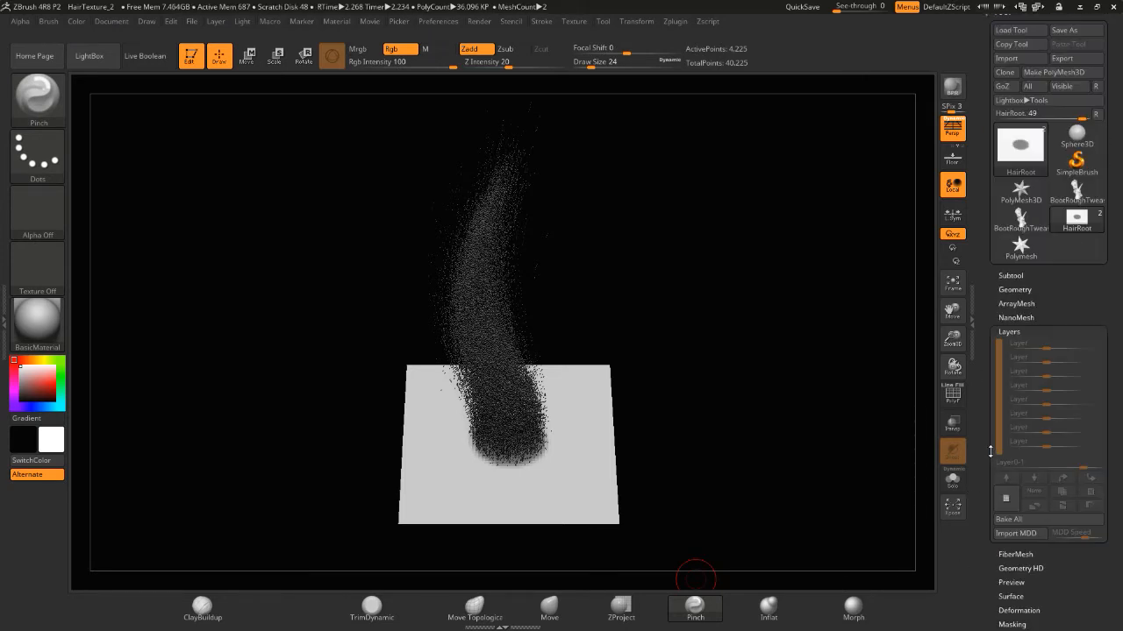
scroll(983, 445, down, 2)
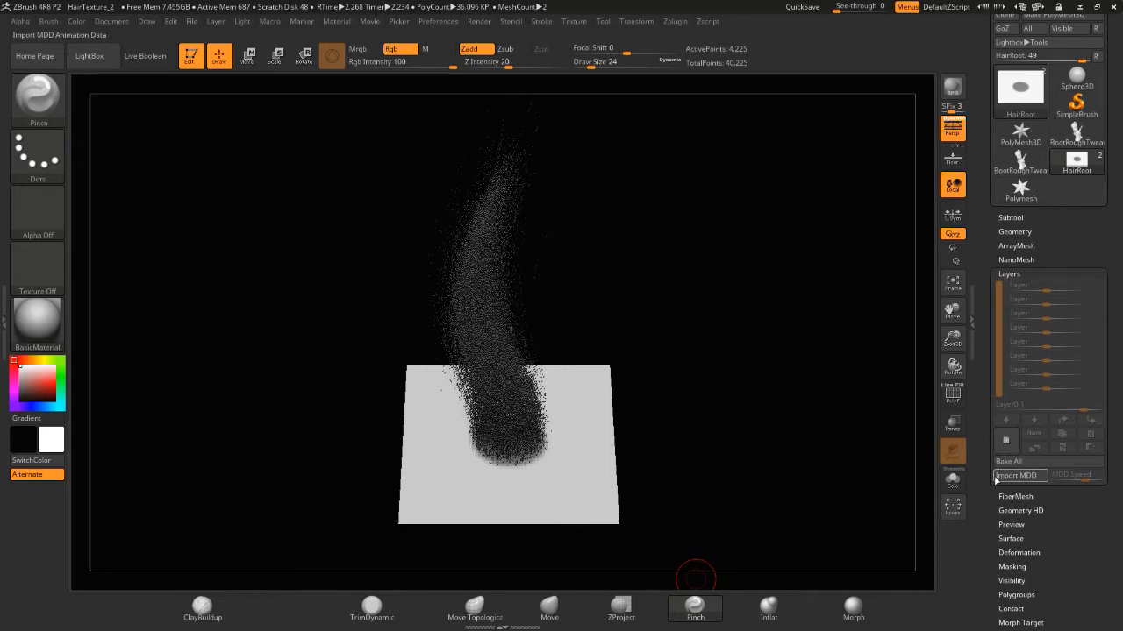
click(1012, 566)
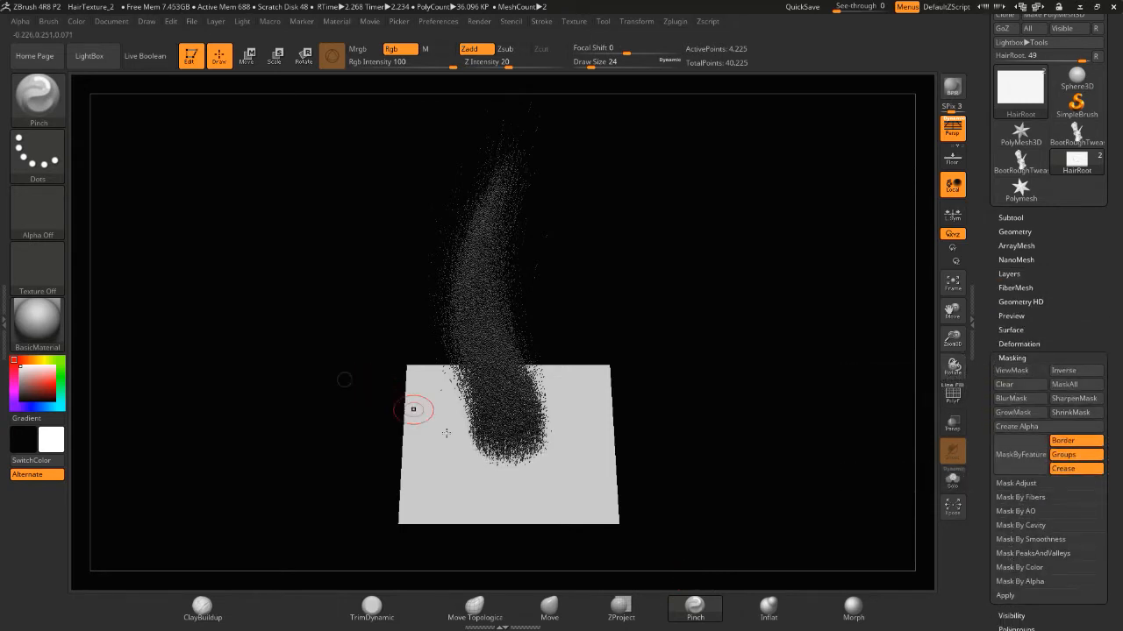
Paint a small round mask on the plane beside the strand's root at draw size 12 and turn on mask display.
key(bracketleft)
key(ctrl)
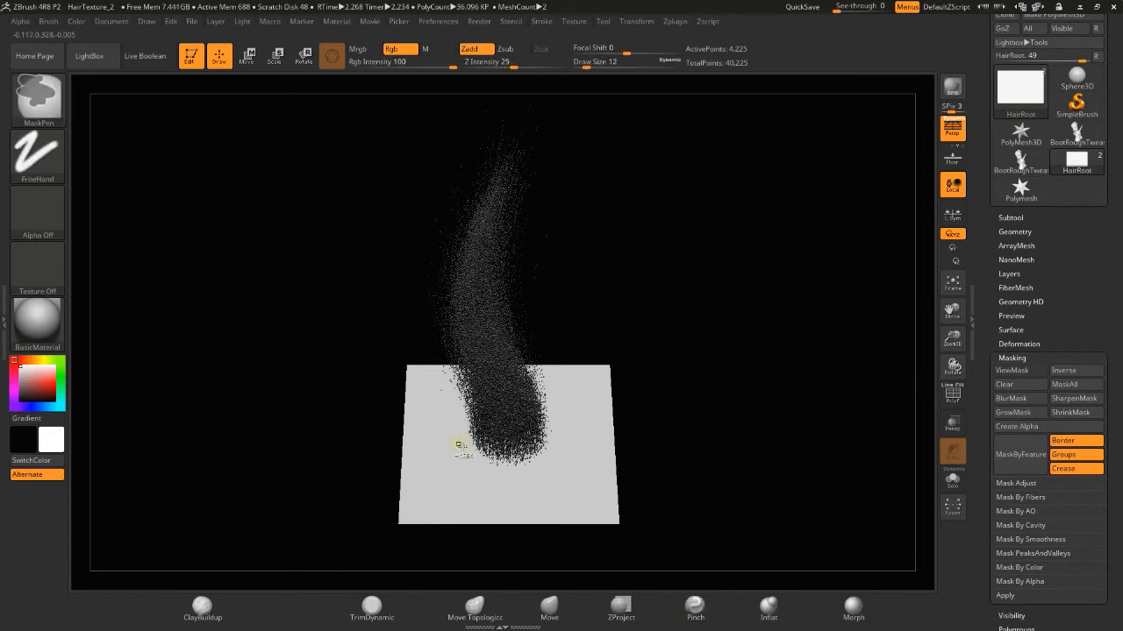
key(ctrl+h)
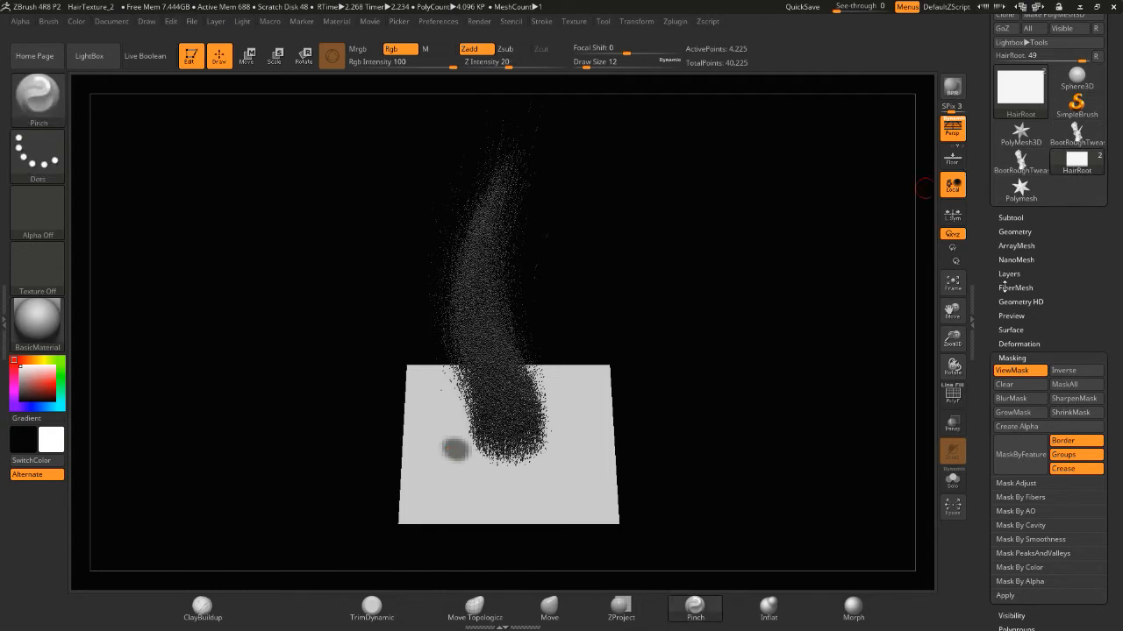
Preview new FiberMesh fibers growing from the small masked spot on the HairRoot plane.
scroll(984, 285, down, 5)
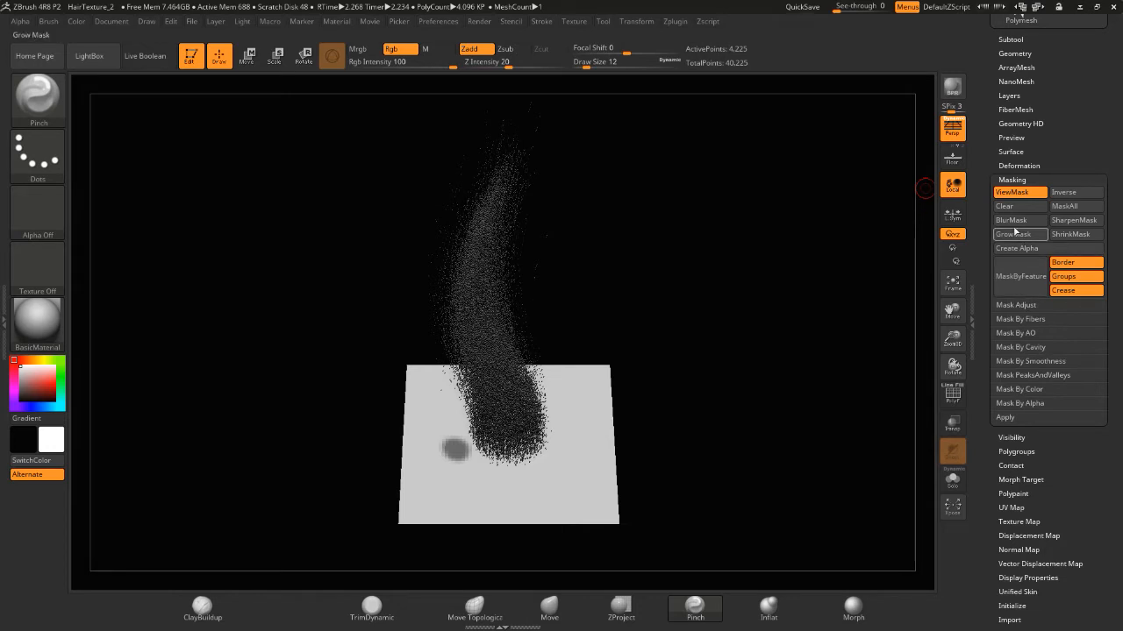
scroll(984, 118, up, 1)
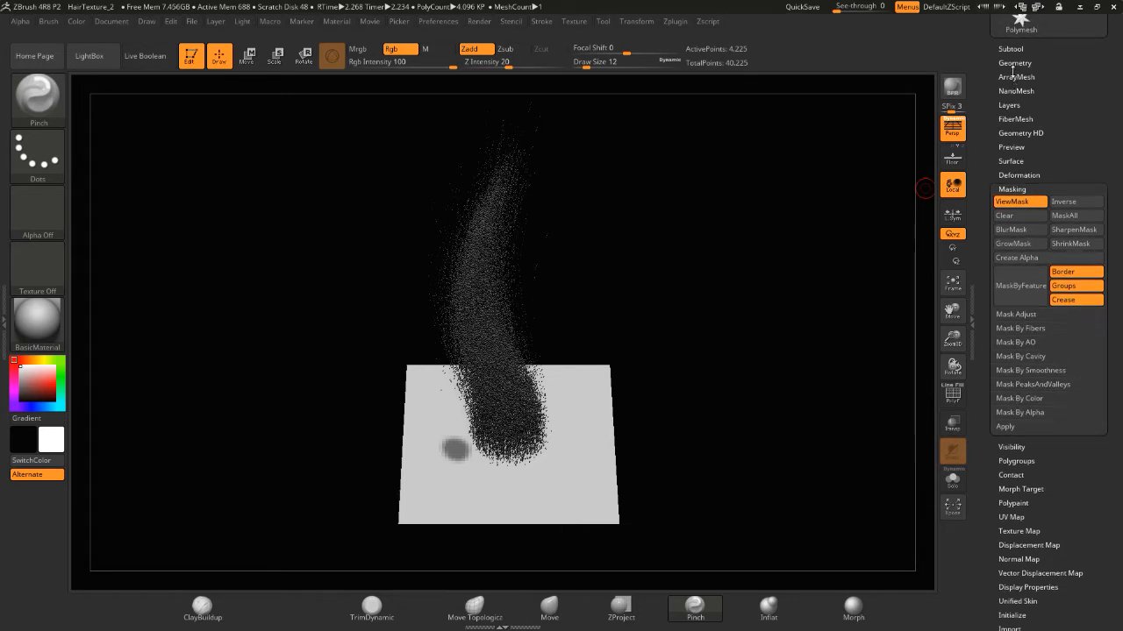
click(1009, 119)
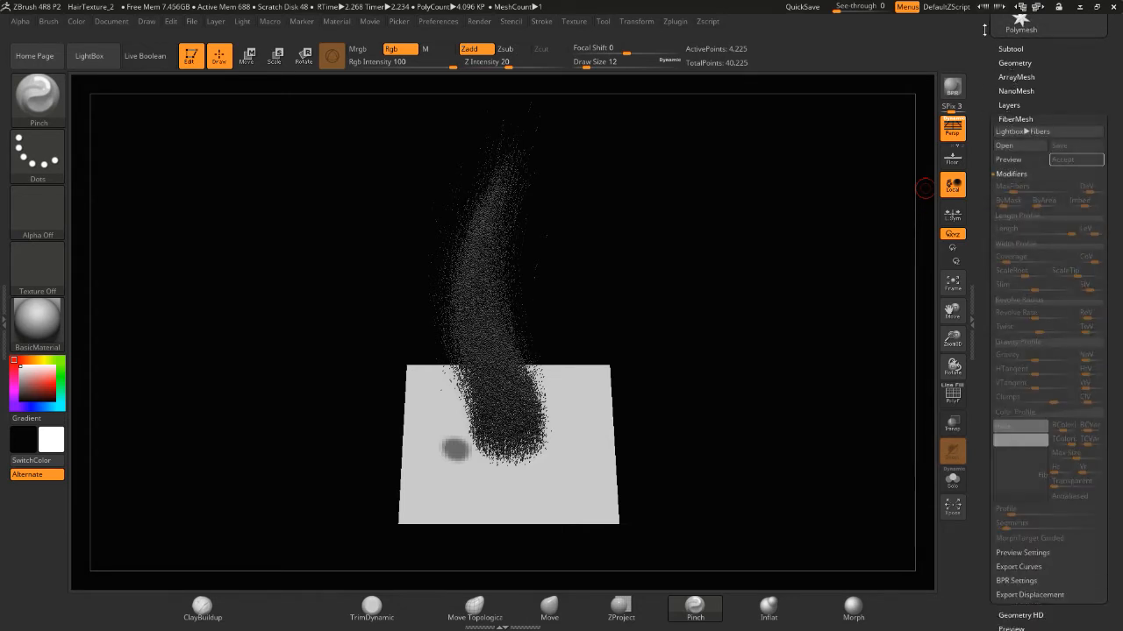
click(1012, 119)
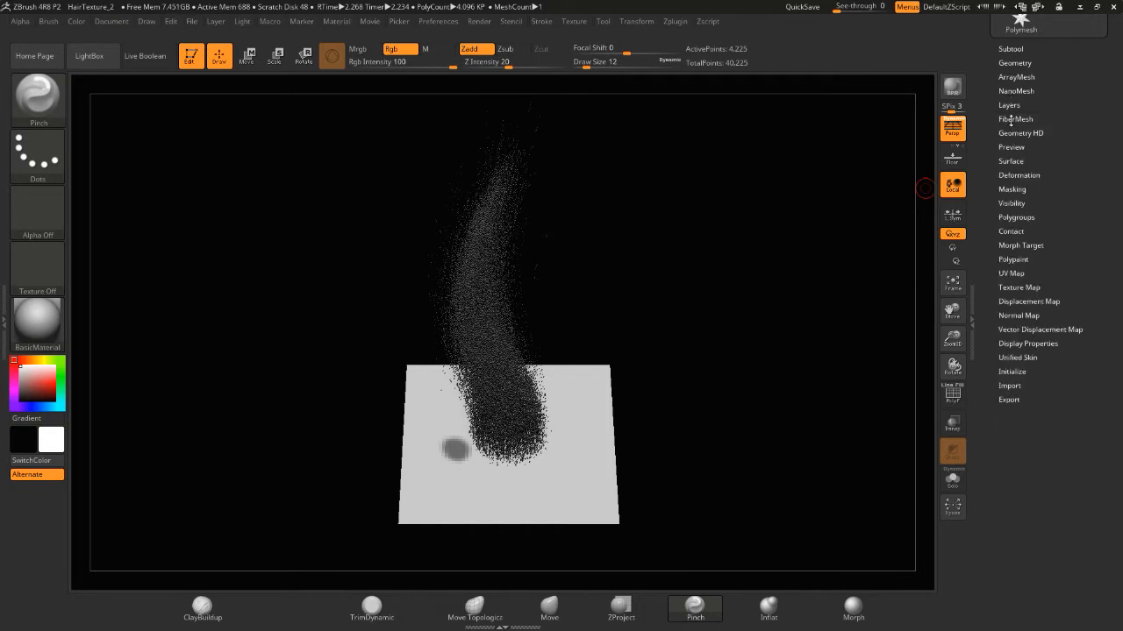
click(1010, 119)
drag(983, 174, 985, 157)
click(1006, 142)
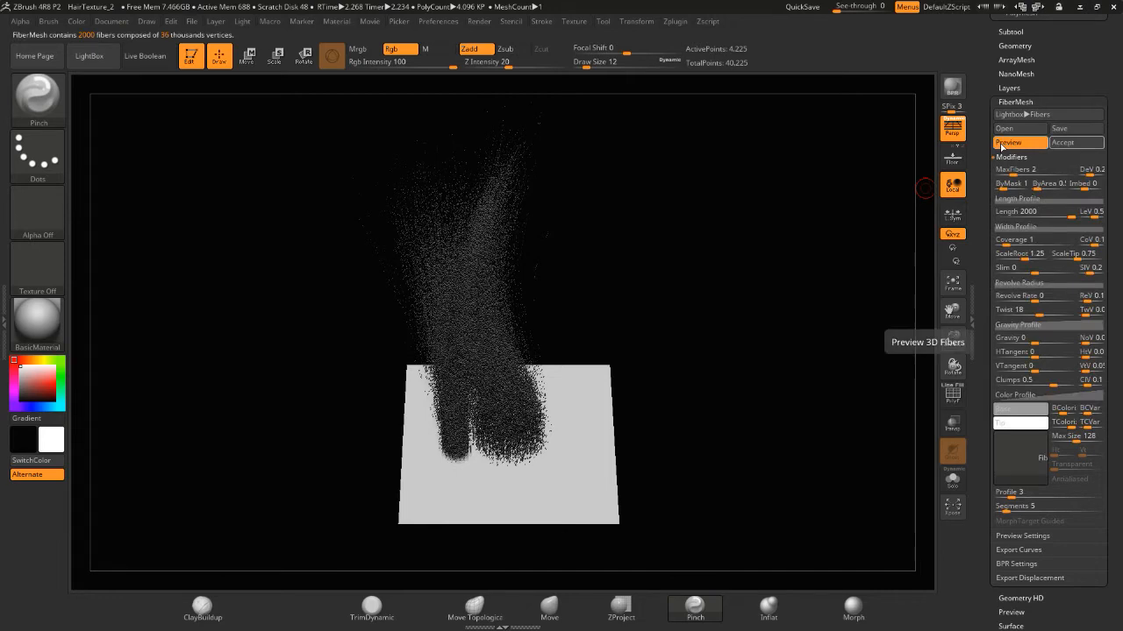
Hide the Fibers21 strand and render the new fiber preview with BPR.
click(1016, 31)
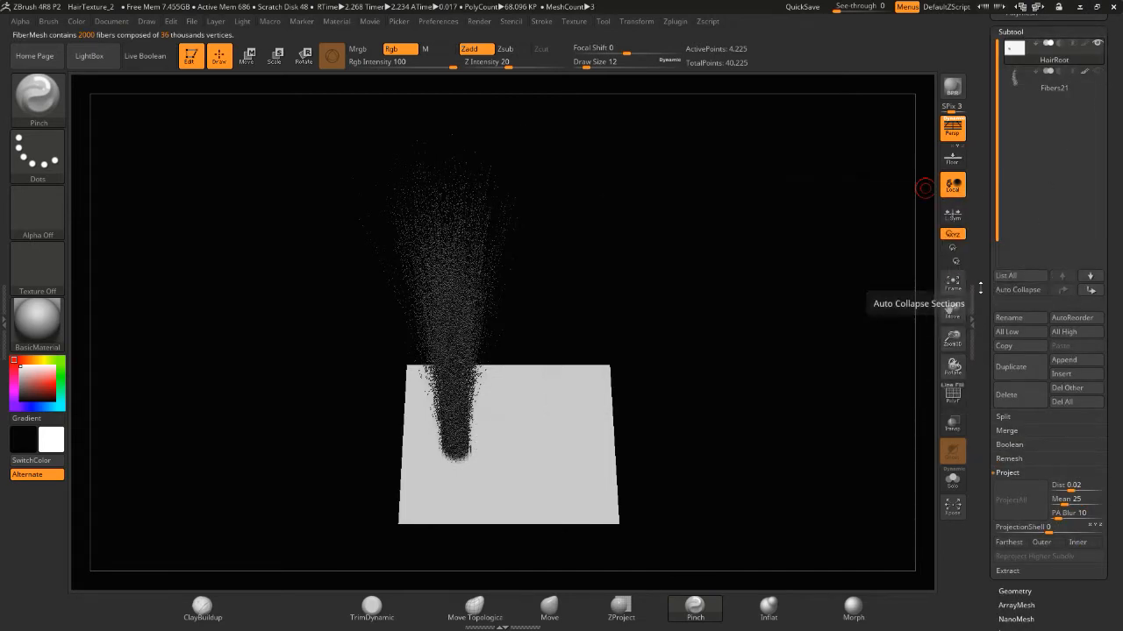
drag(980, 390, 978, 206)
click(955, 85)
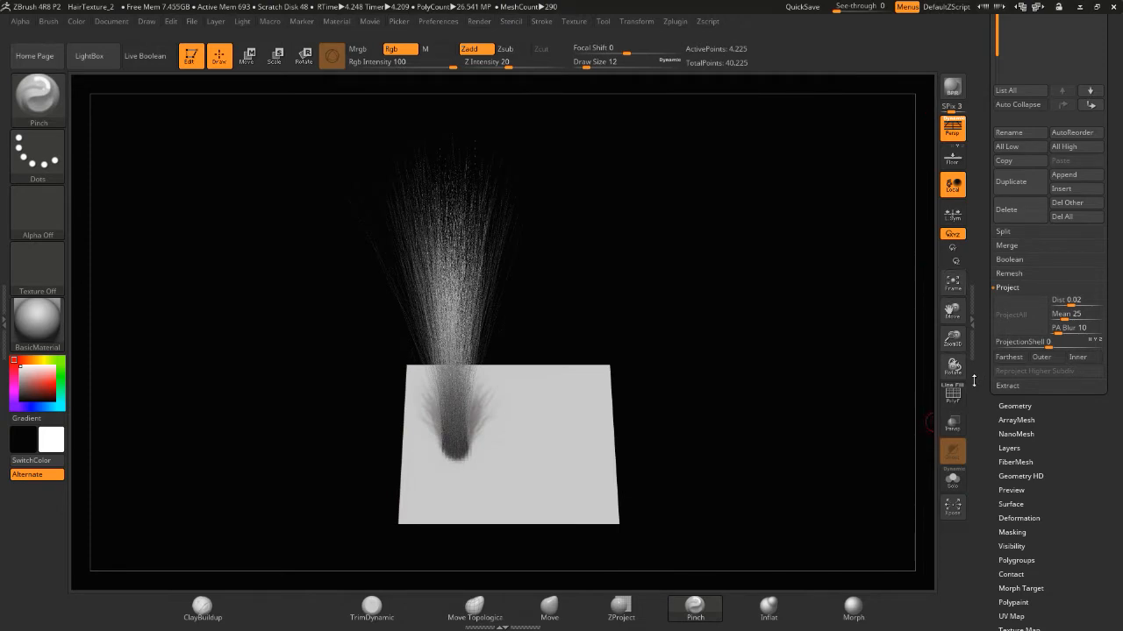
Accept the previewed FiberMesh fibers as a new subtool.
mouse_move(988, 398)
mouse_down()
mouse_move(983, 444)
mouse_move(981, 381)
mouse_up()
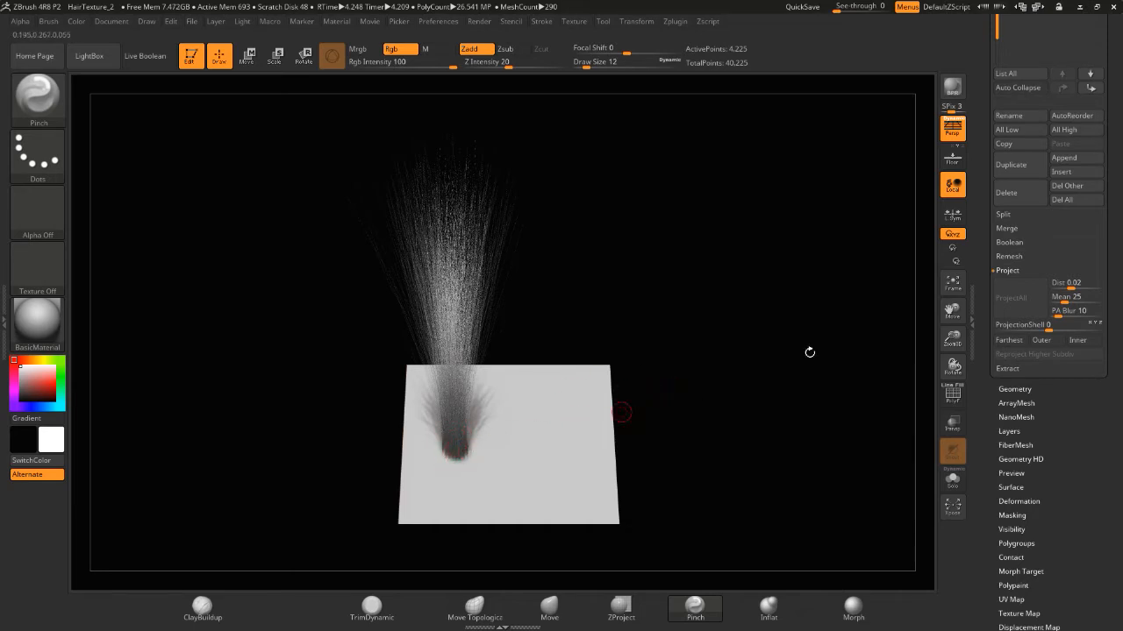
drag(984, 390, 977, 414)
click(1011, 457)
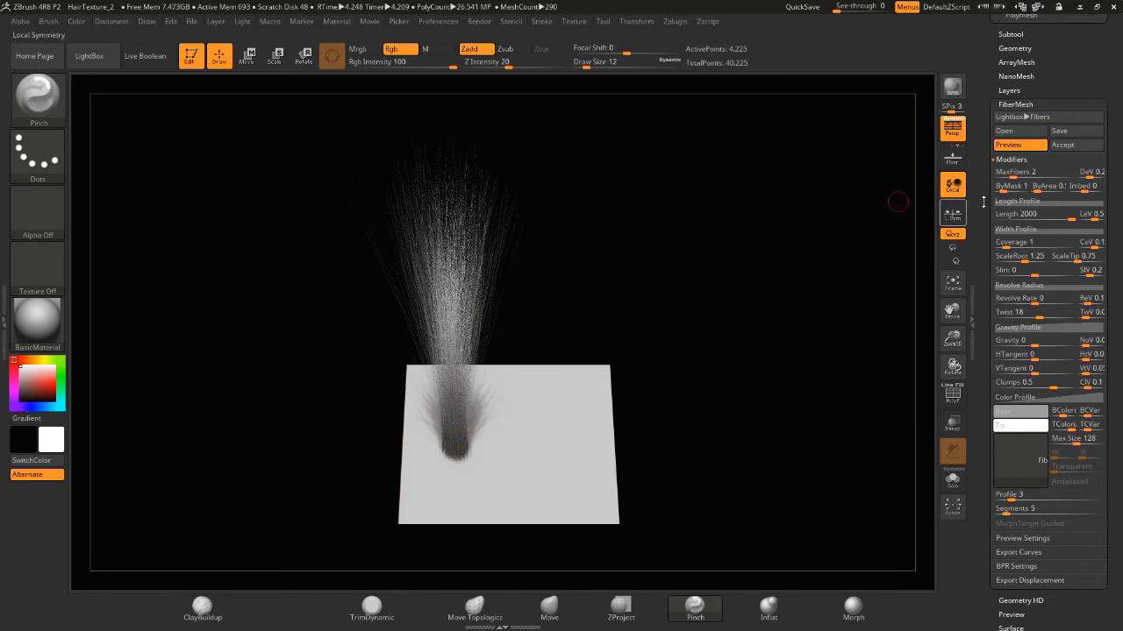
drag(993, 187, 994, 210)
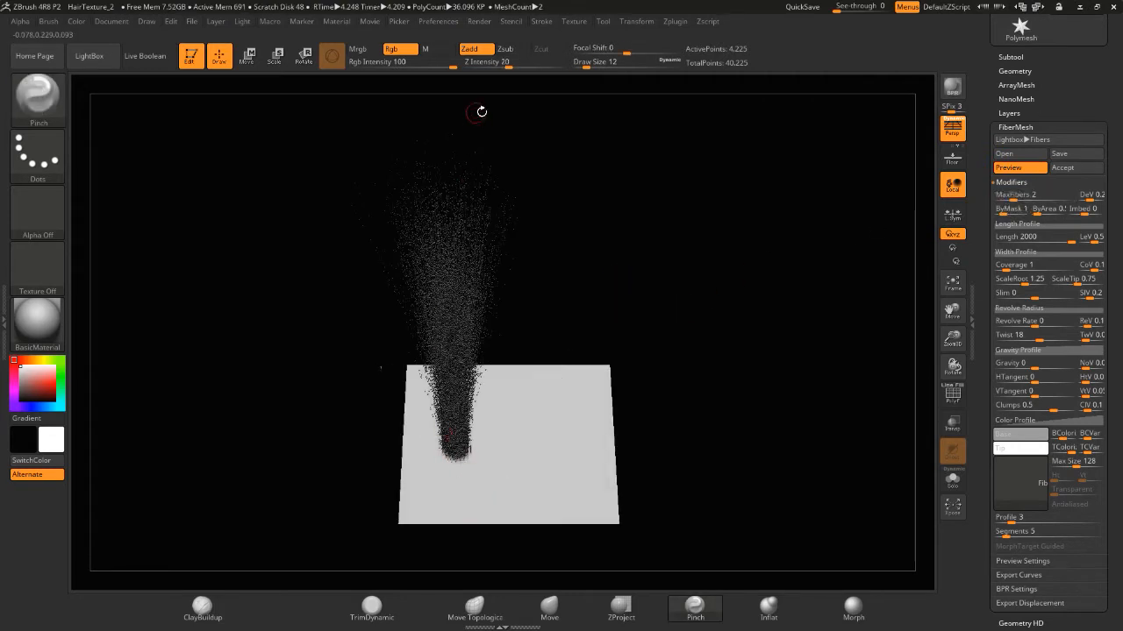
click(1064, 168)
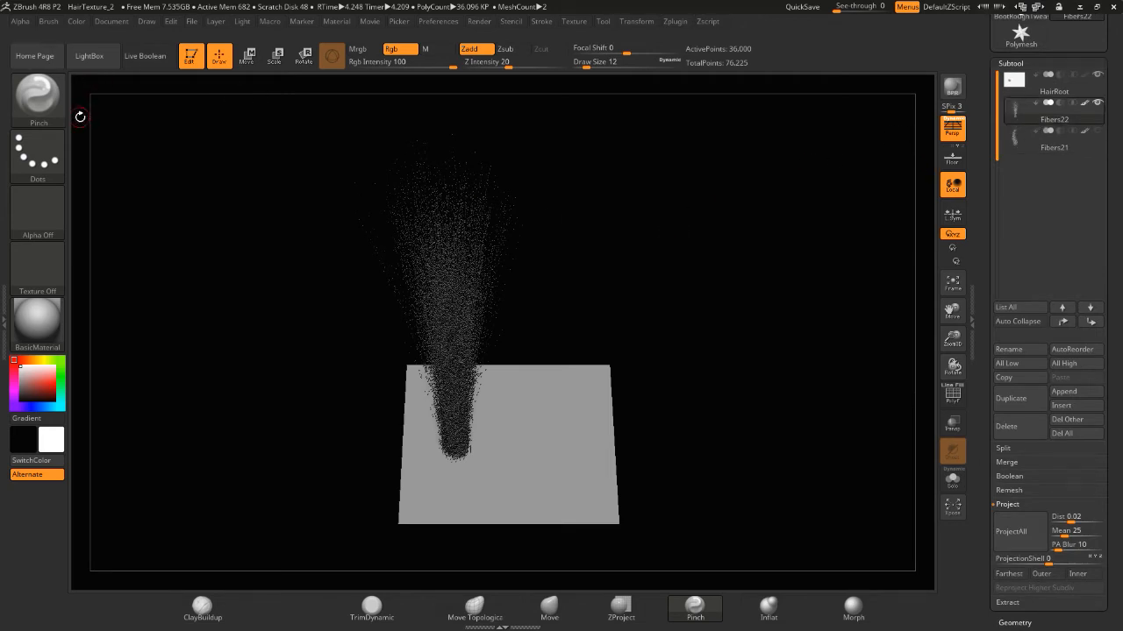
Pinch the new fibers together from the plane up to the tips, enlarging the Pinch brush to draw size 264.
key(bracketright)
key(bracketright)
key(bracketright)
key(bracketright)
key(bracketright)
key(bracketright)
key(bracketright)
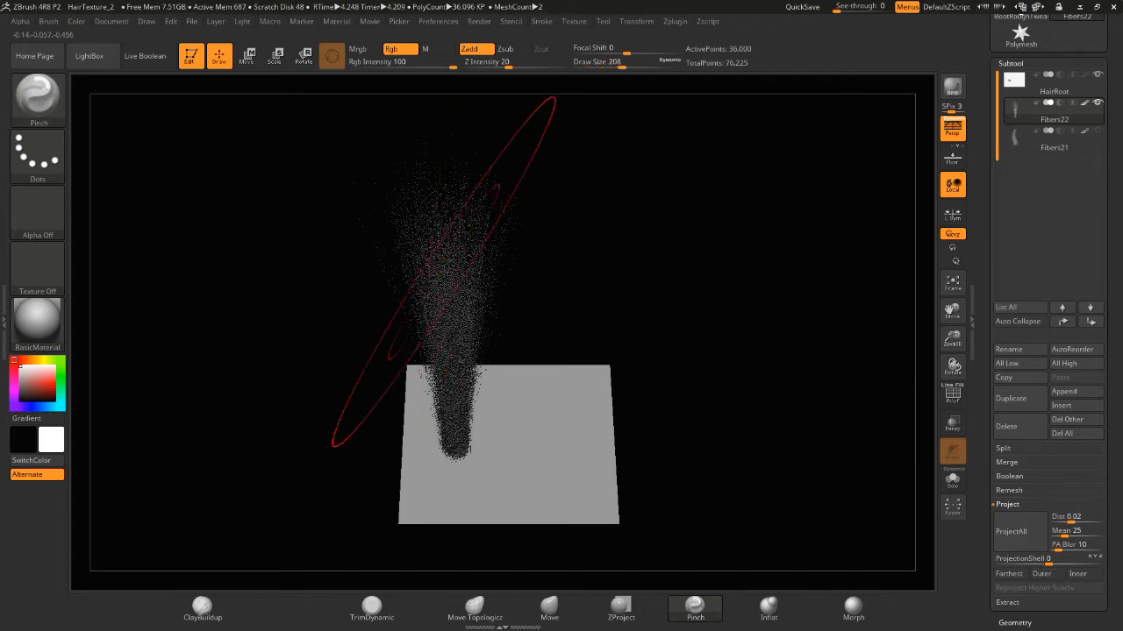
drag(453, 335, 448, 131)
drag(481, 305, 443, 125)
drag(477, 341, 456, 111)
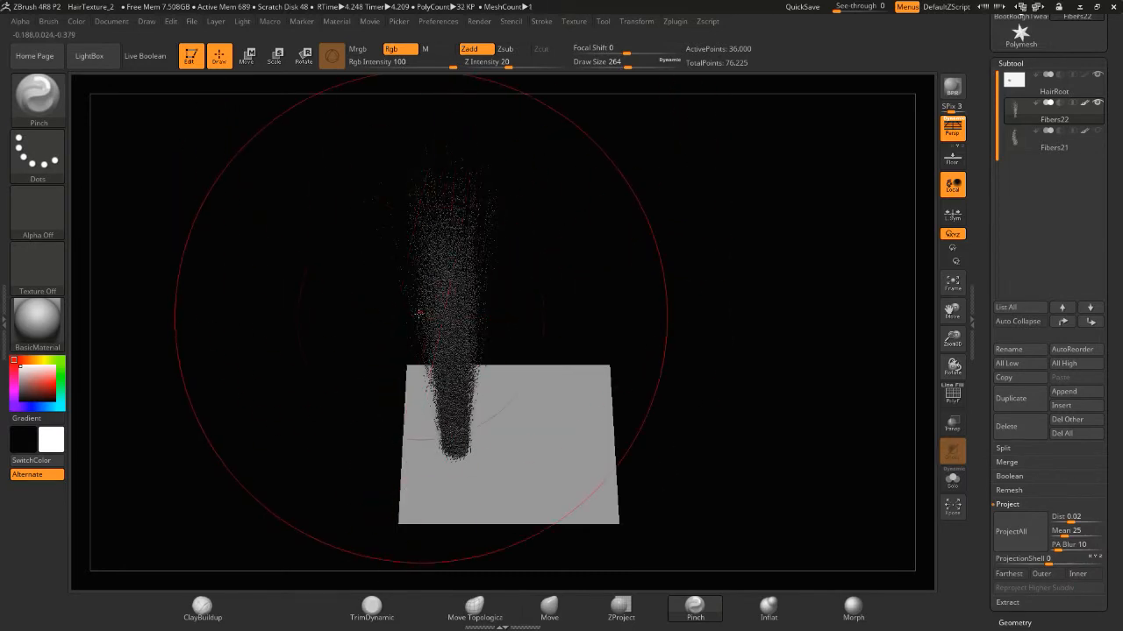
Bend the new strand sideways above its root with the Move brush at draw size 264, finishing with the draw size at 128.
mouse_move(1022, 128)
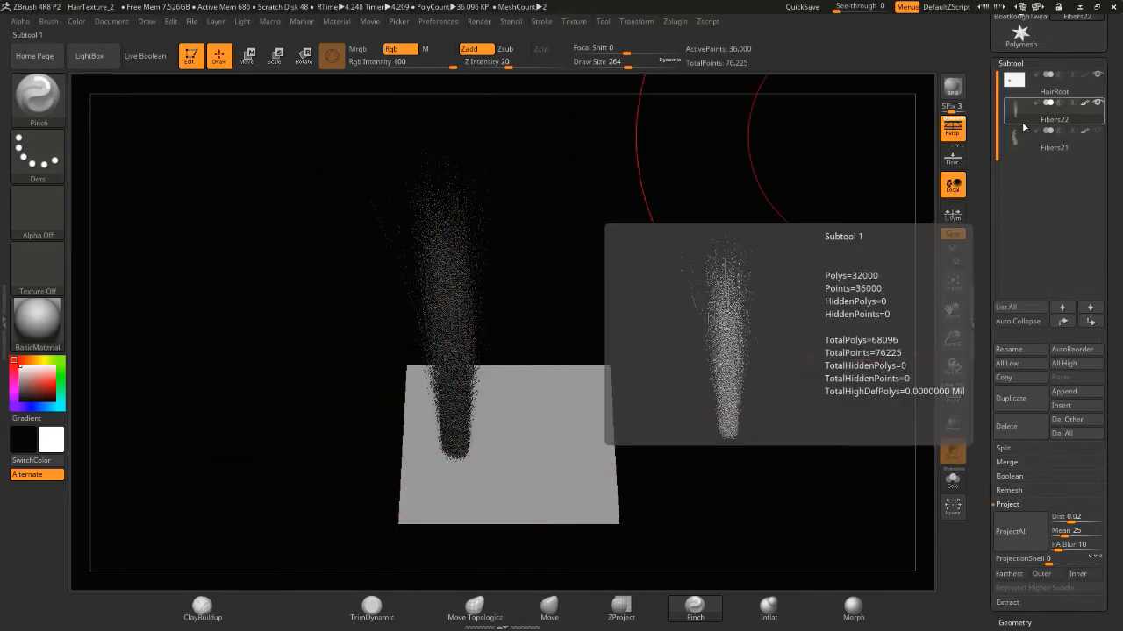
click(548, 608)
mouse_move(461, 324)
mouse_down()
mouse_move(421, 303)
mouse_move(402, 263)
mouse_up()
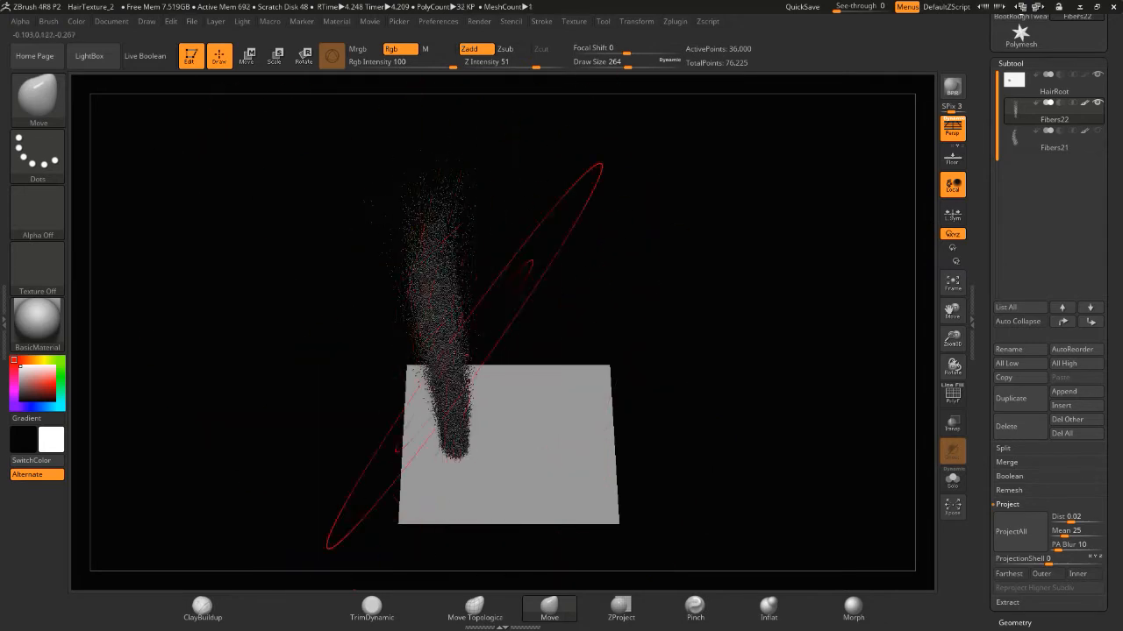
drag(464, 356, 400, 298)
key(bracketleft)
key(bracketleft)
key(bracketleft)
key(bracketleft)
key(bracketleft)
key(bracketleft)
key(bracketleft)
Try to smooth the stray fibers beside the strand's upper part.
mouse_move(389, 228)
shift+mouse_down()
mouse_move(428, 235)
mouse_move(358, 241)
shift+mouse_up()
key(ctrl+z)
key(ctrl+z)
key(ctrl+z)
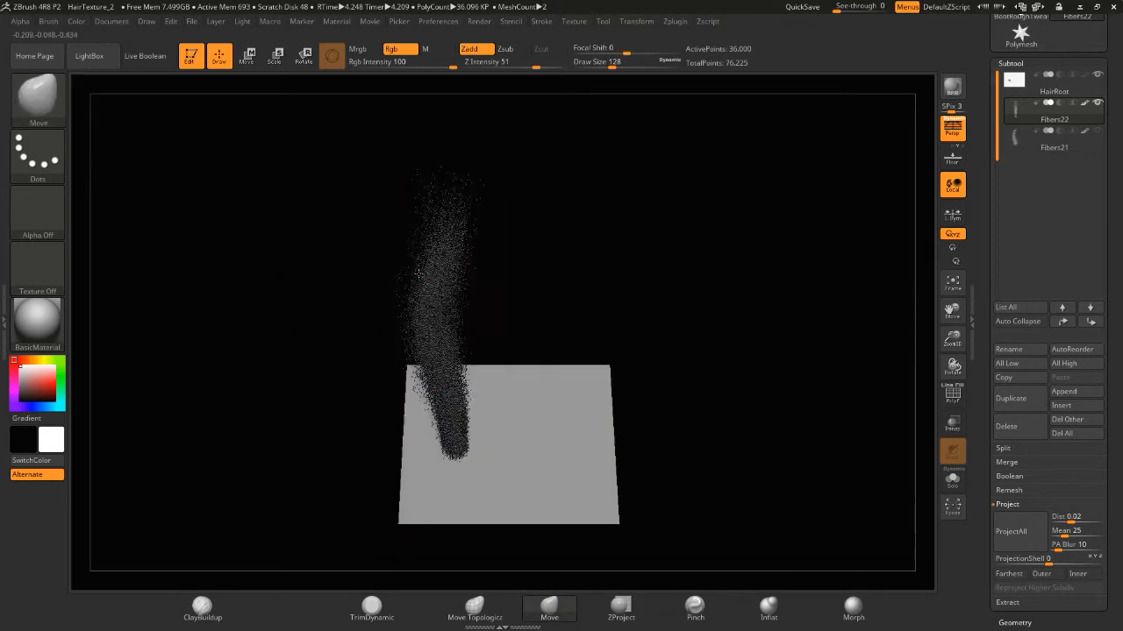
Shape the strand's upper part into an S-curve with the Move brush at draw size 128.
mouse_move(457, 354)
mouse_down()
mouse_move(419, 275)
mouse_move(444, 212)
mouse_up()
drag(439, 274, 446, 164)
drag(422, 259, 439, 189)
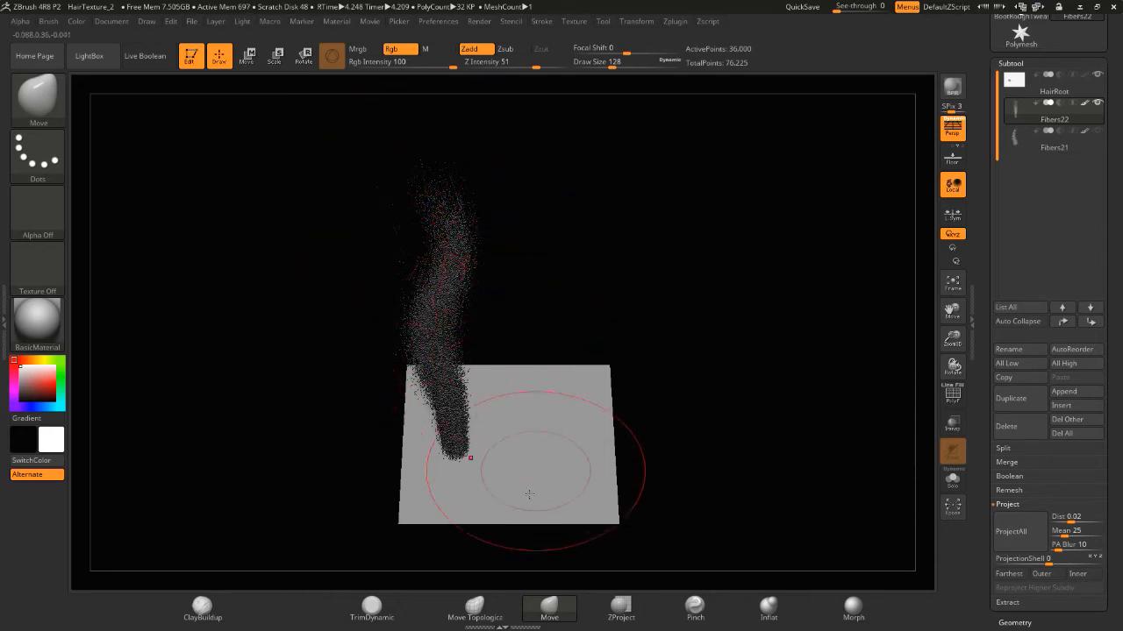
Choose the Pinch brush and raise the Smooth brush's FiberMesh Preserve Length.
click(621, 605)
click(695, 605)
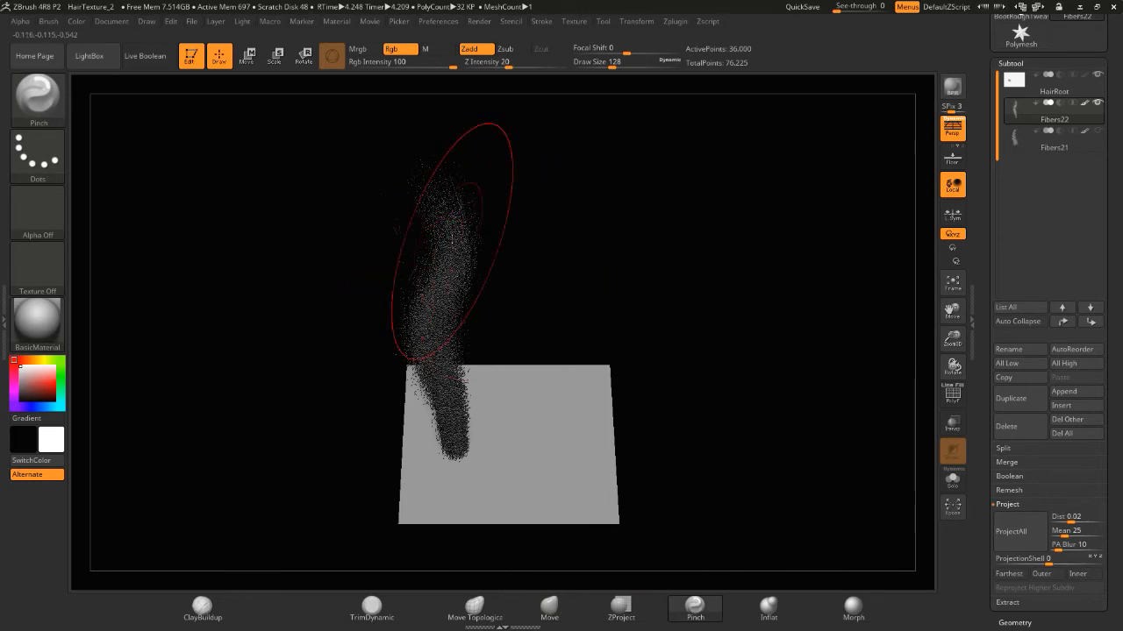
click(48, 102)
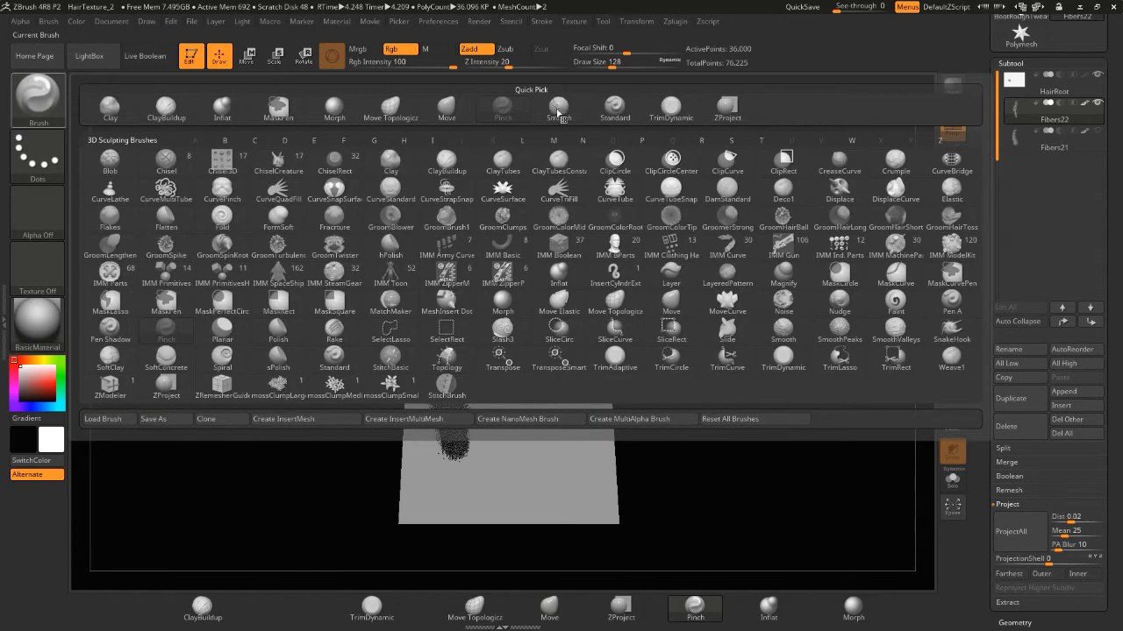
click(558, 107)
click(519, 134)
key(ctrl+shift)
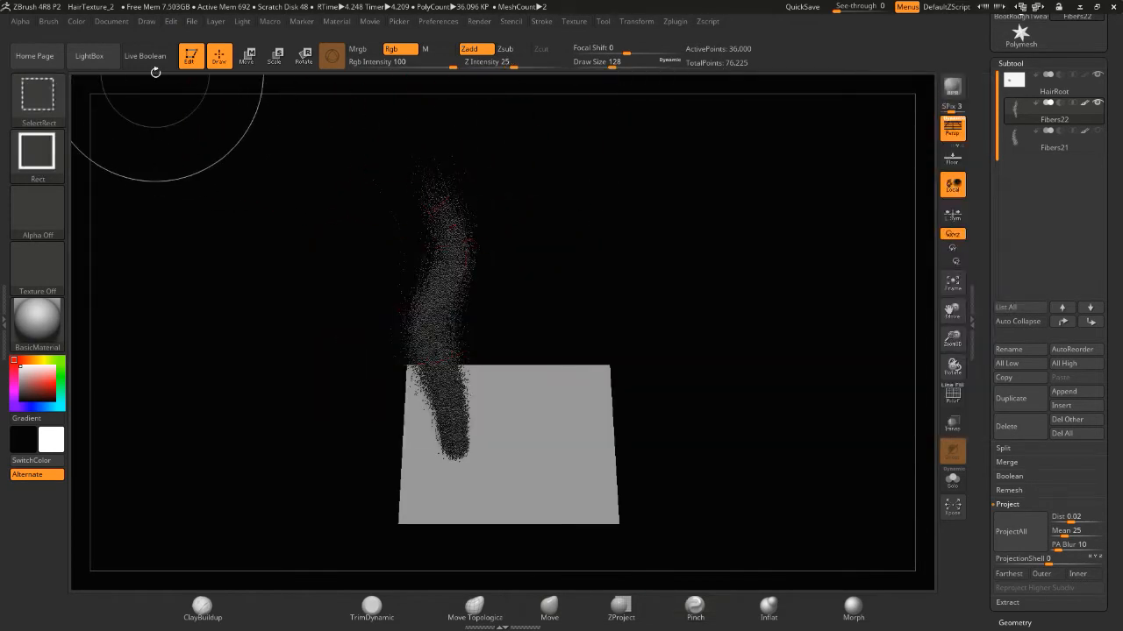
key(shift)
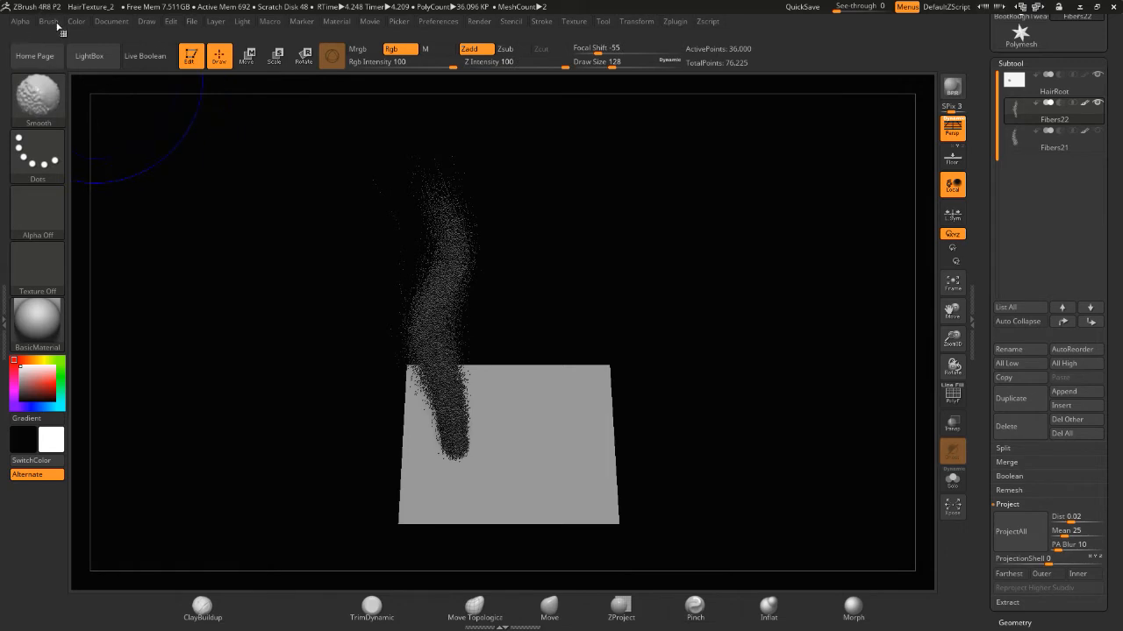
click(53, 24)
drag(75, 431, 149, 427)
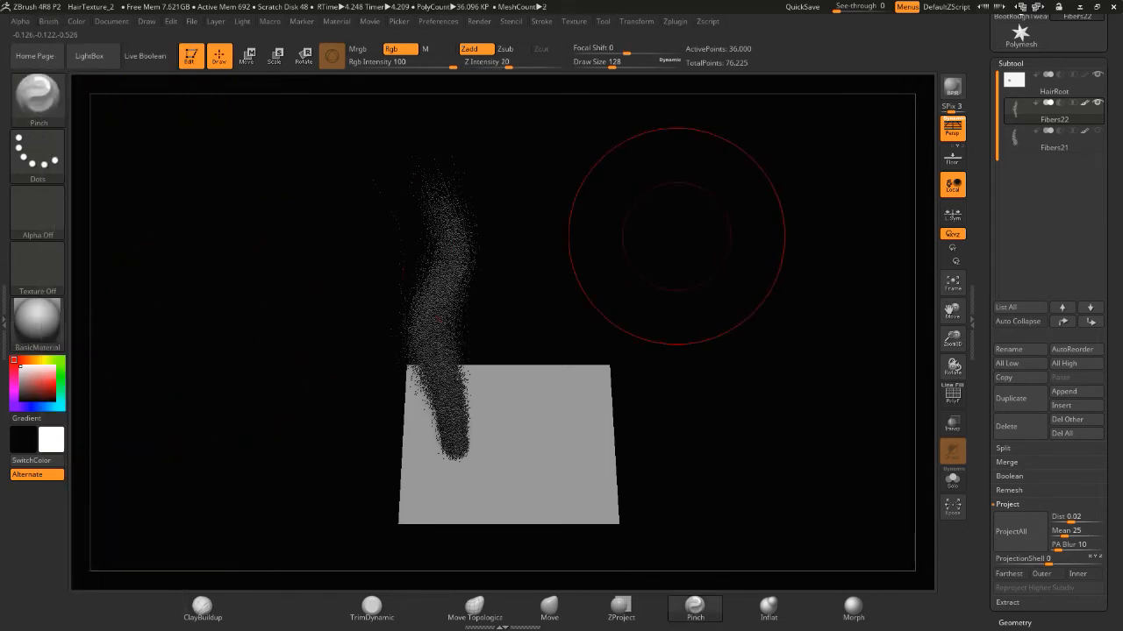
Pinch the S-shaped strand along its length at draw size 128 and check it with a BPR render.
mouse_move(454, 410)
mouse_down()
mouse_move(445, 254)
mouse_move(417, 161)
mouse_up()
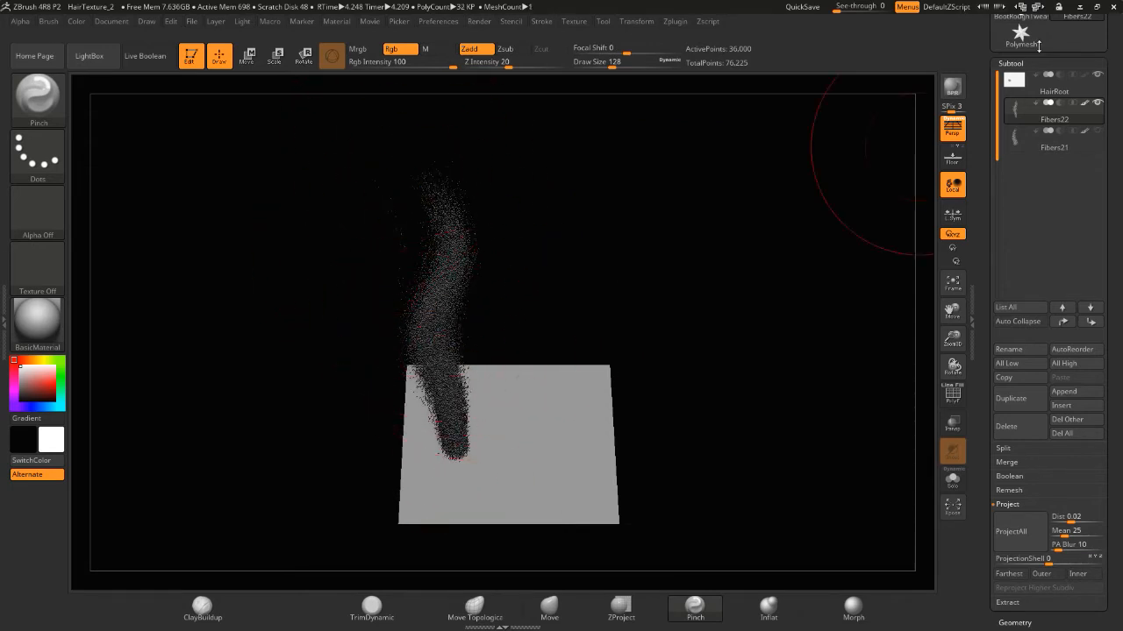
click(953, 86)
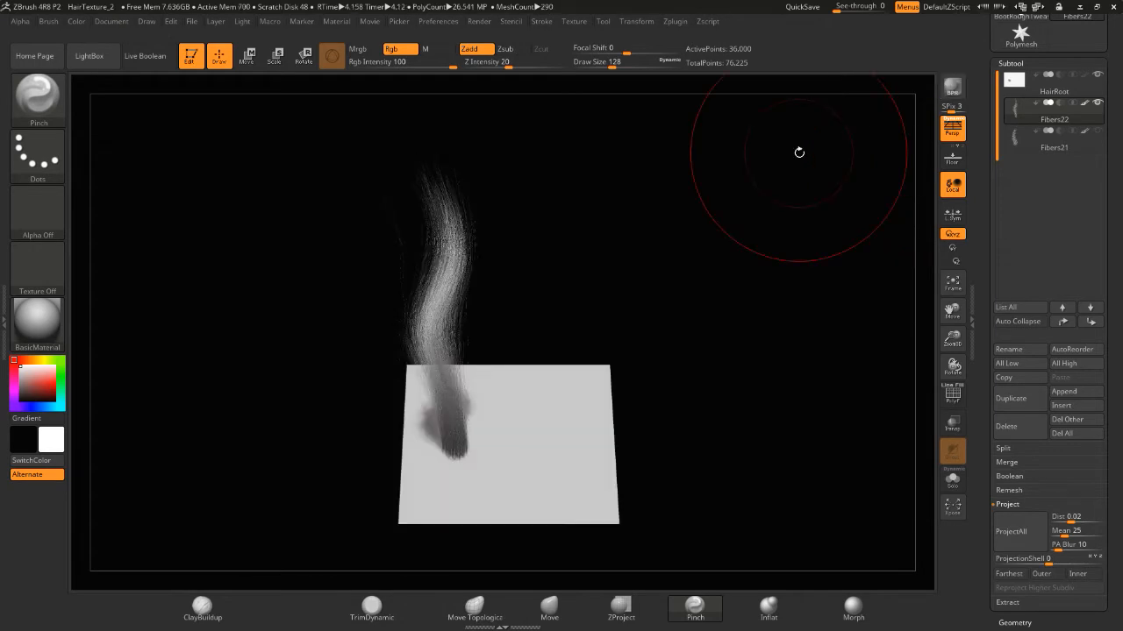
click(254, 172)
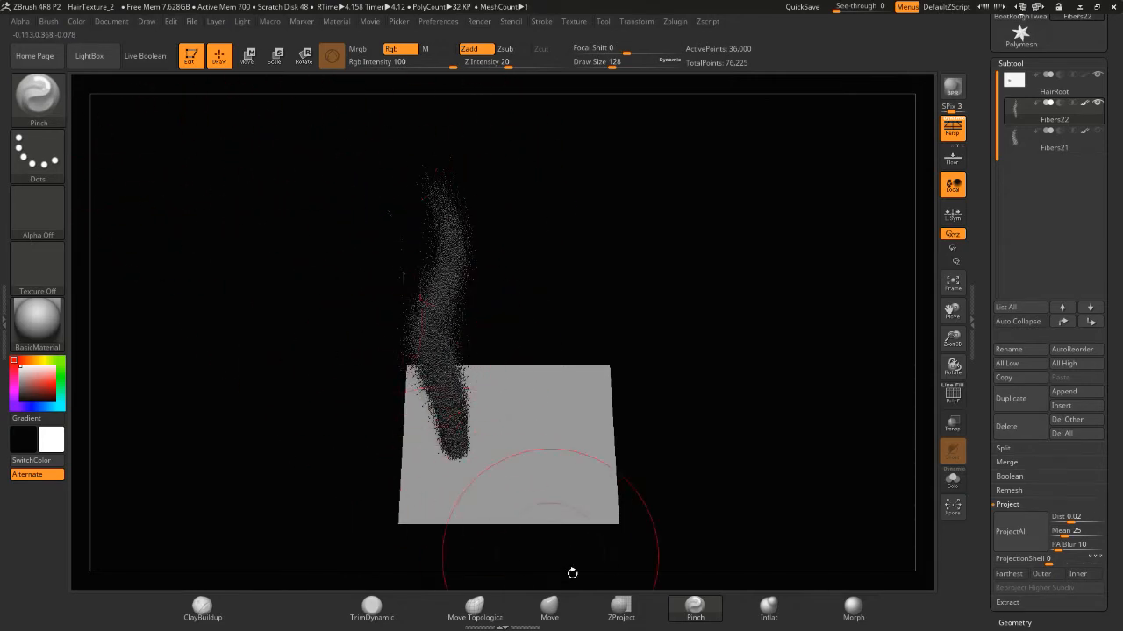
Strengthen the S-curve in the strand's upper part with the Move brush at draw size 76 and check it with a BPR render.
click(550, 608)
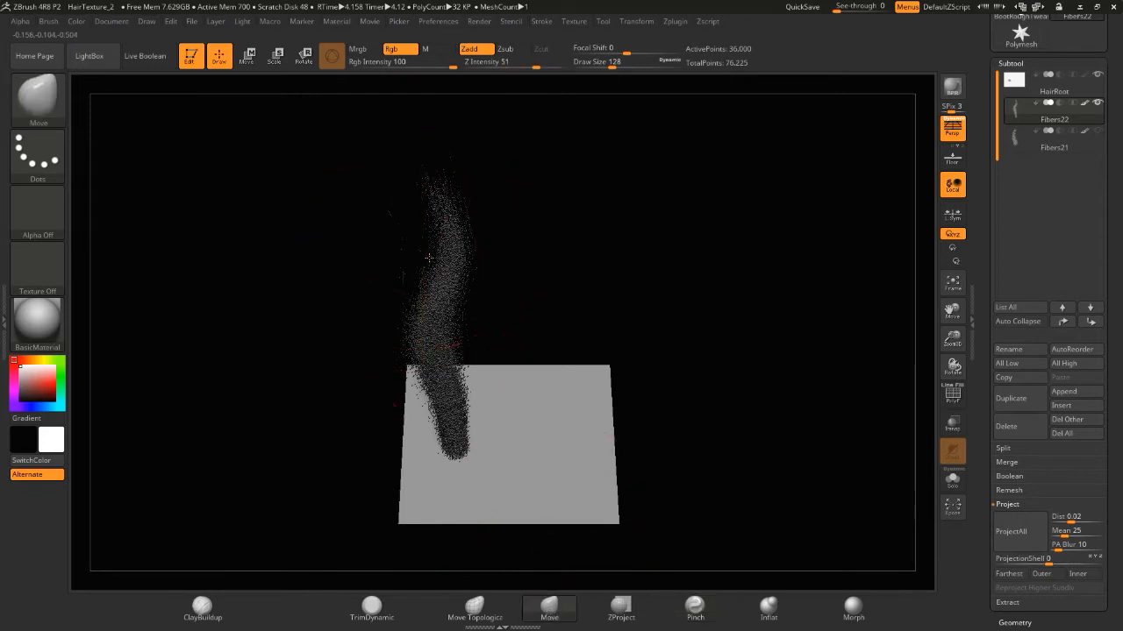
mouse_move(419, 250)
mouse_down()
mouse_move(406, 237)
mouse_move(419, 250)
mouse_up()
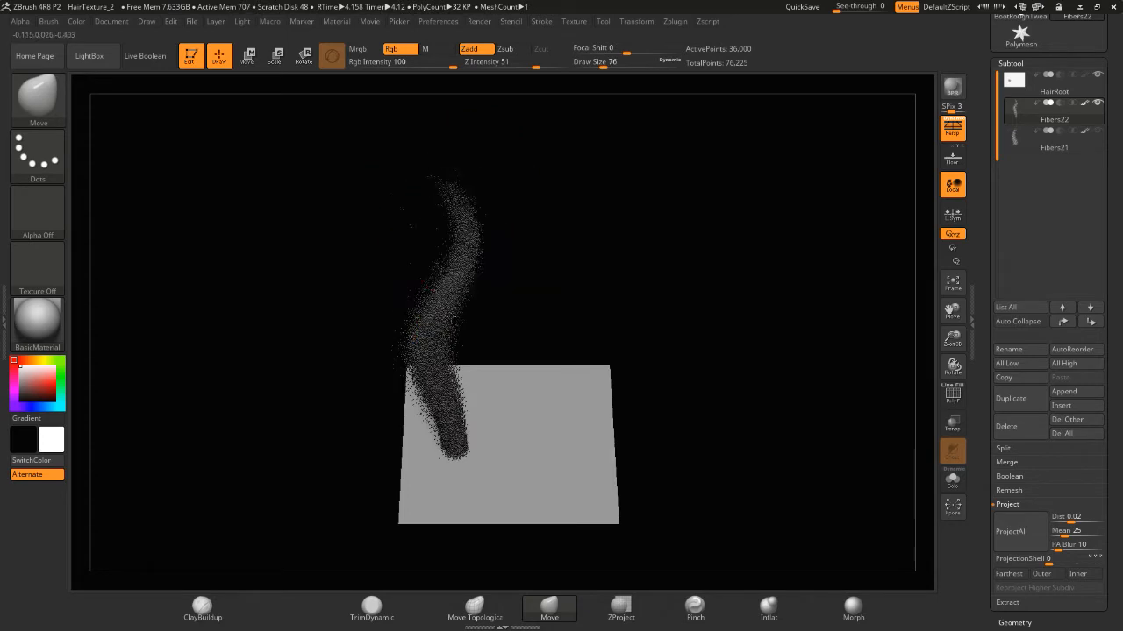
click(953, 86)
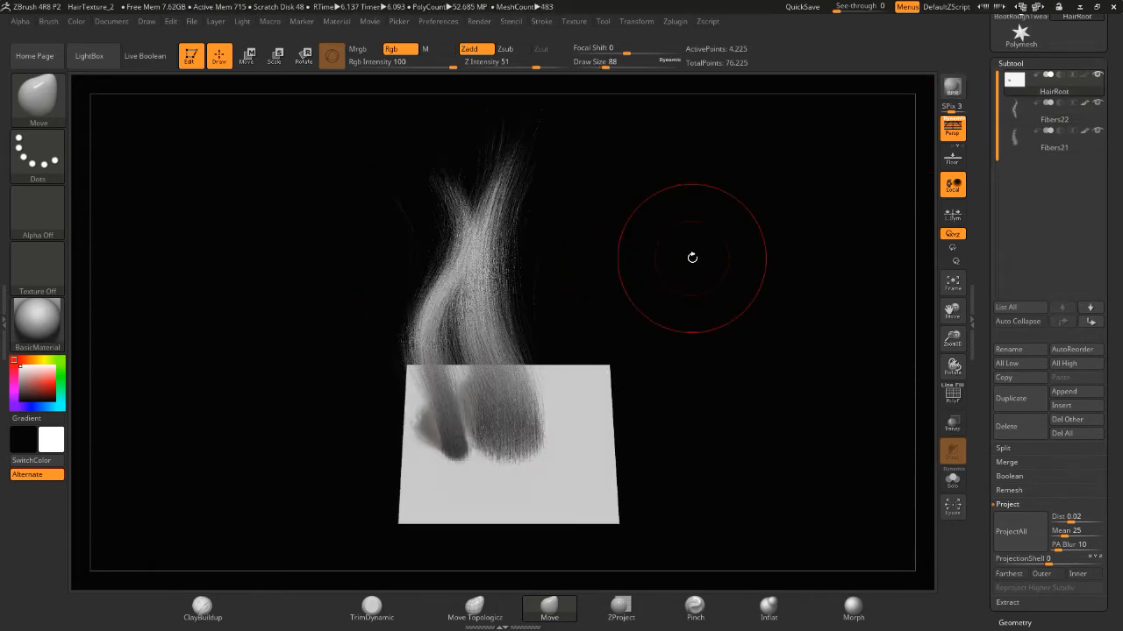
Select the Fibers22 strand subtool and duplicate it.
click(1061, 124)
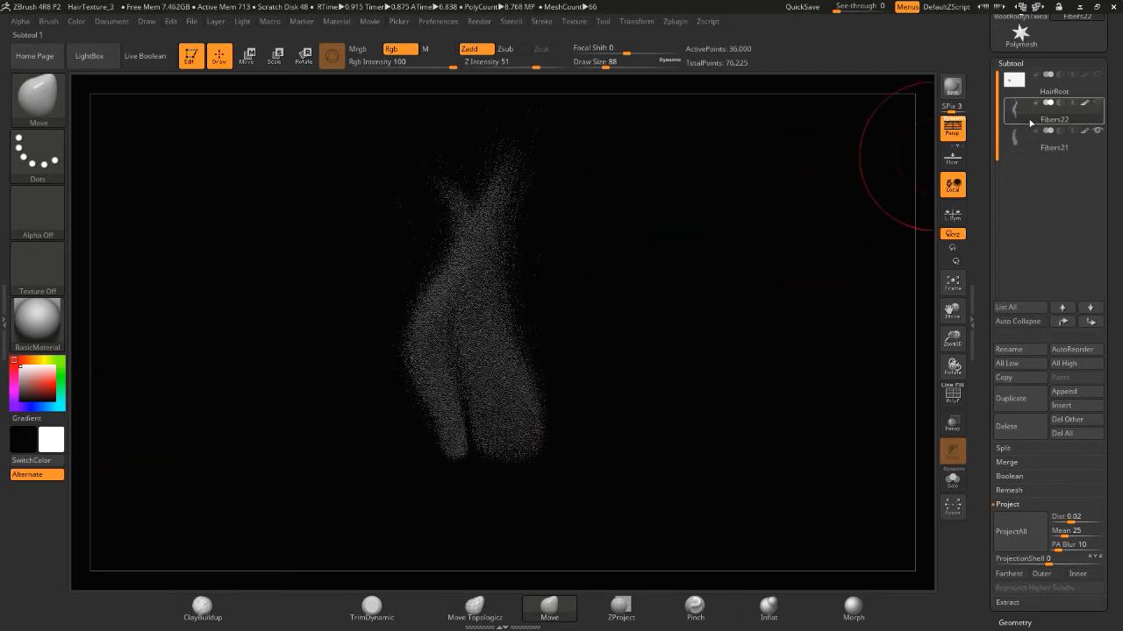
click(1014, 133)
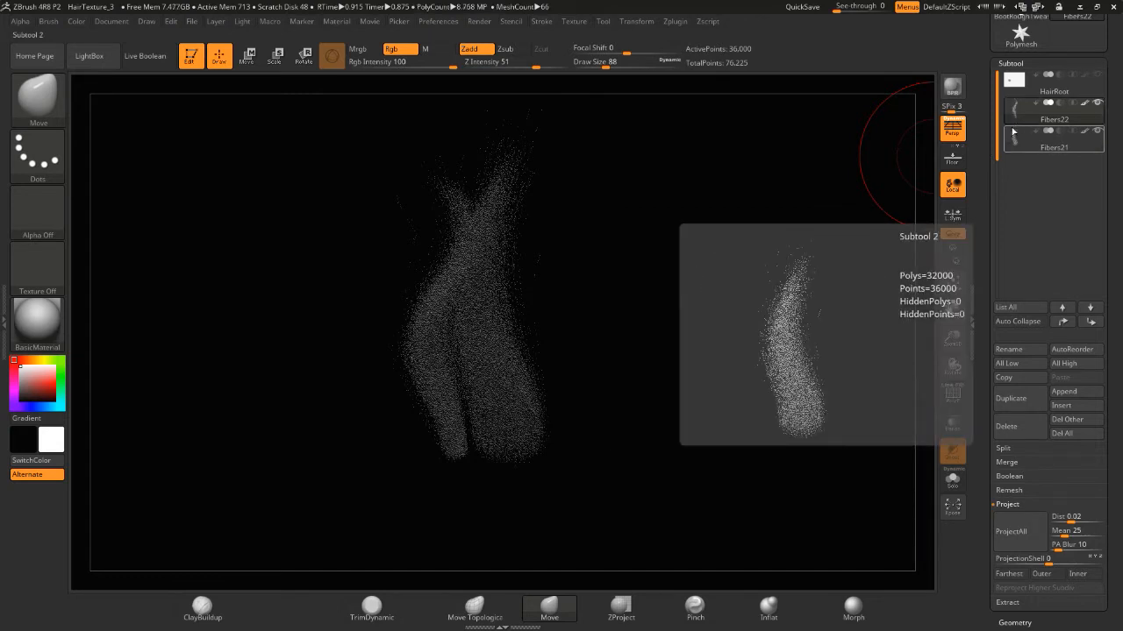
drag(981, 279, 982, 221)
drag(984, 351, 985, 380)
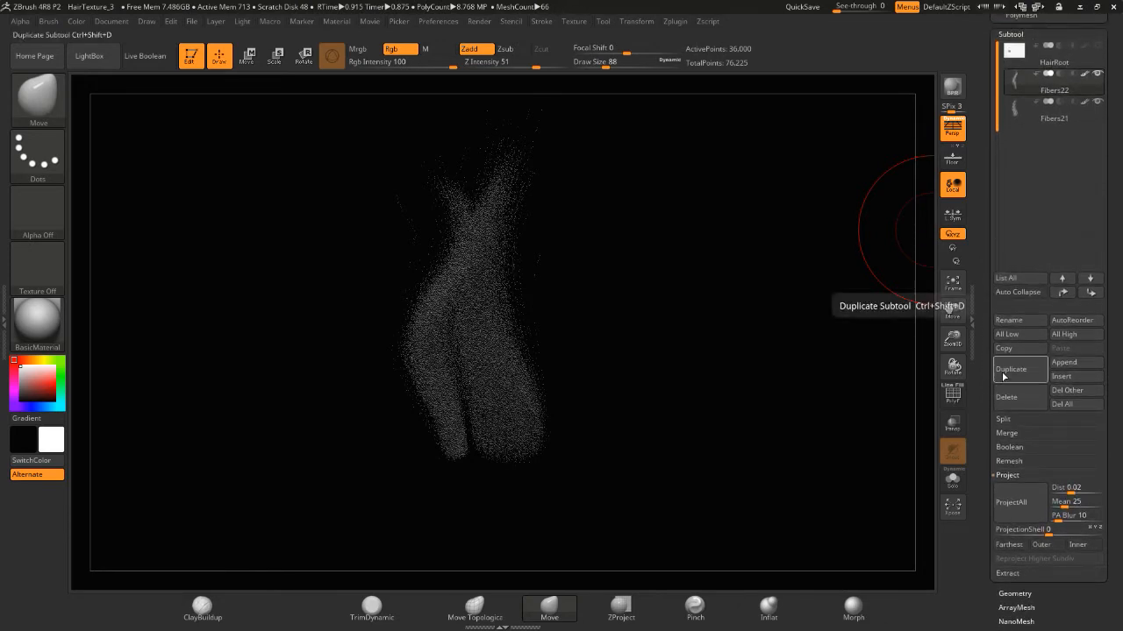
click(1004, 375)
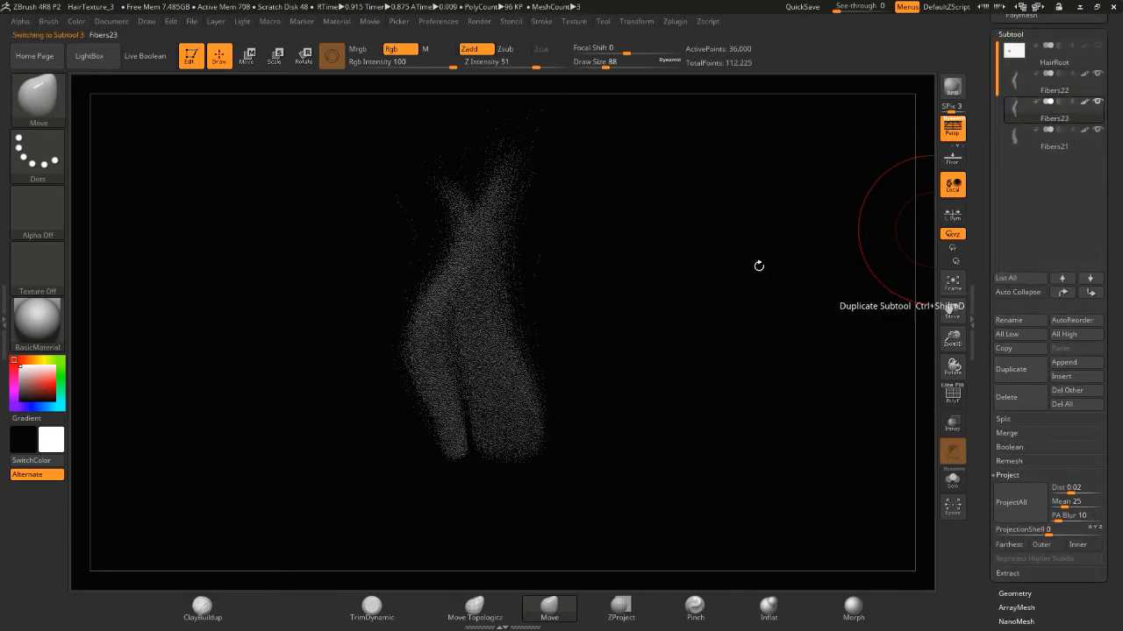
Offset the duplicated strand from the original with the Transpose gizmo and place the gizmo's pivot at the strand's root.
click(49, 99)
click(498, 360)
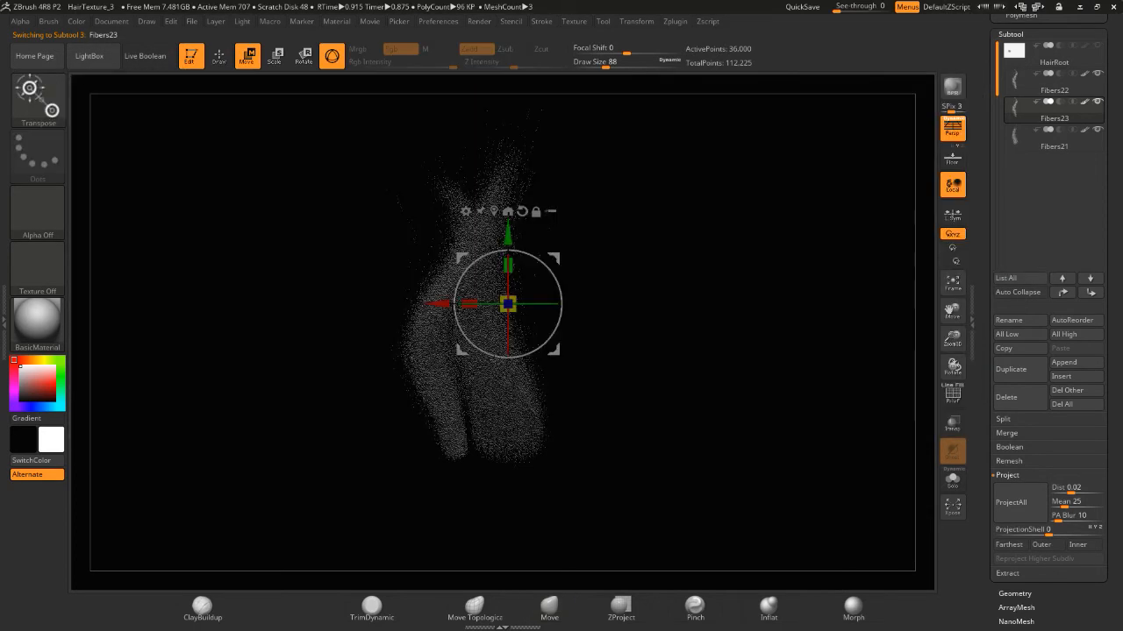
drag(470, 304, 509, 322)
drag(737, 230, 602, 279)
alt+drag(578, 349, 562, 481)
drag(537, 435, 582, 391)
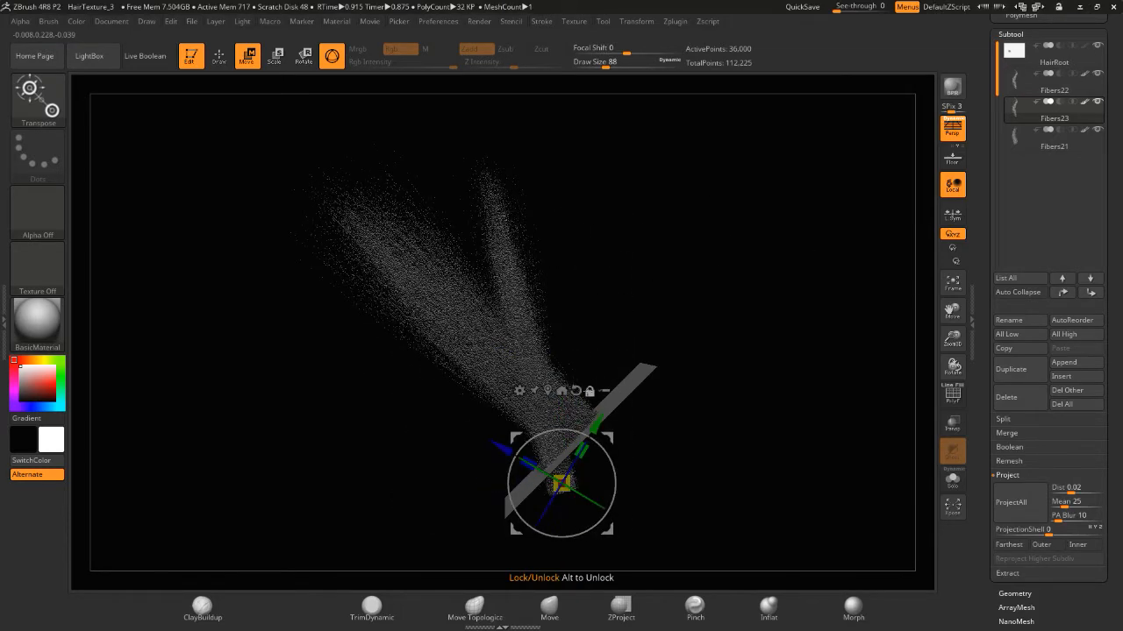
Position the duplicated strand along the right side of the other strands and check it with a BPR render.
shift+drag(649, 350, 755, 350)
drag(459, 483, 478, 483)
mouse_move(548, 416)
mouse_down()
mouse_move(548, 385)
mouse_move(563, 406)
mouse_up()
alt+drag(649, 245, 702, 260)
key(shift+r)
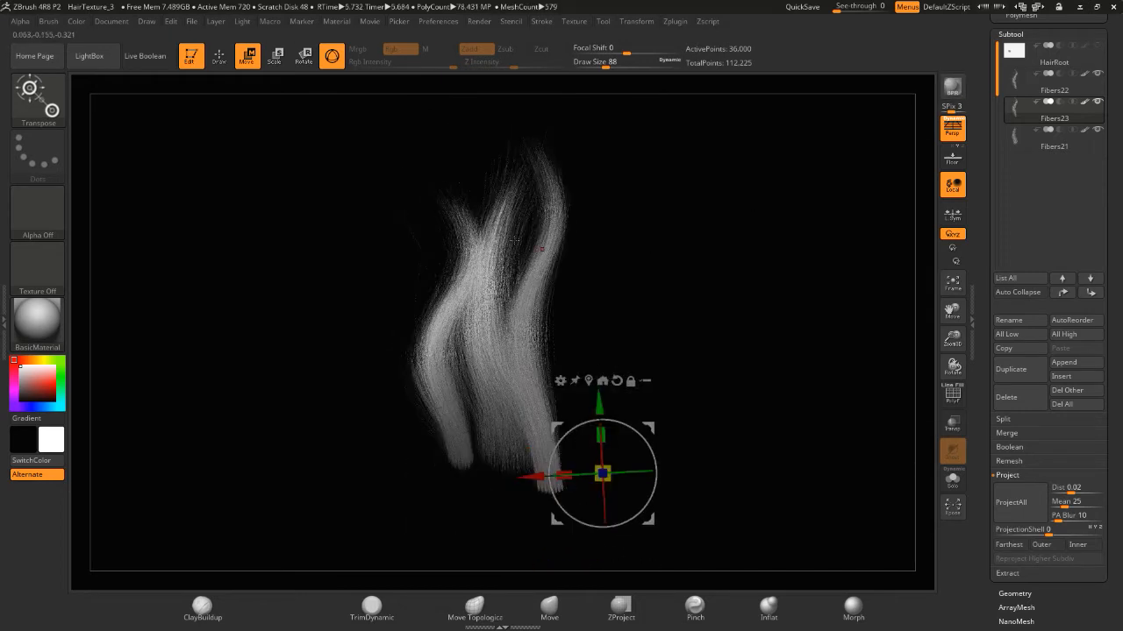
Recenter the gizmo pivot on the duplicate's root and bend its middle and upper part into a stronger curve with the Move brush.
click(630, 380)
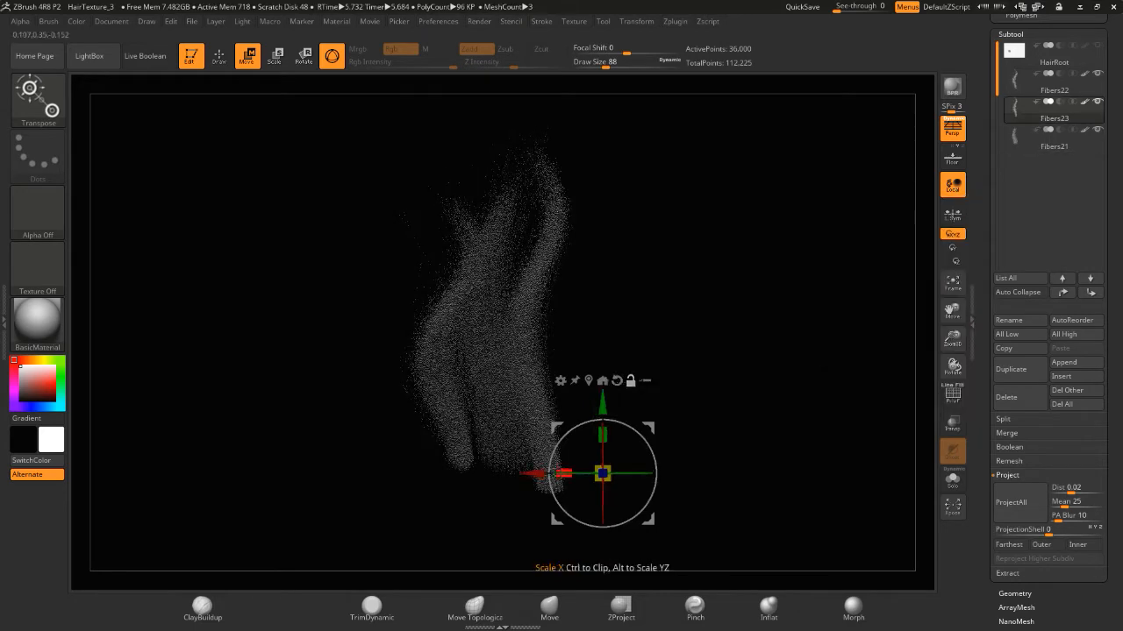
drag(534, 473, 482, 473)
click(707, 606)
shift+drag(513, 373, 499, 371)
click(549, 605)
mouse_move(542, 265)
mouse_down()
mouse_move(562, 245)
mouse_move(556, 219)
mouse_up()
drag(535, 280, 548, 305)
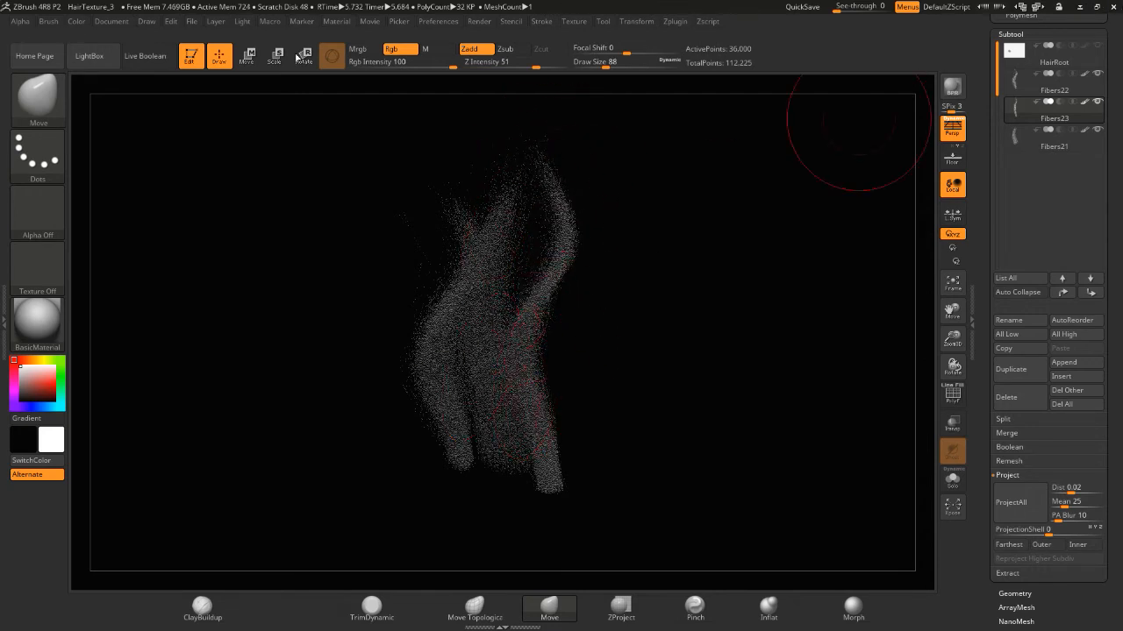
Try to shift the duplicated strand sideways over the middle strand and check the overlap with a BPR render.
click(38, 96)
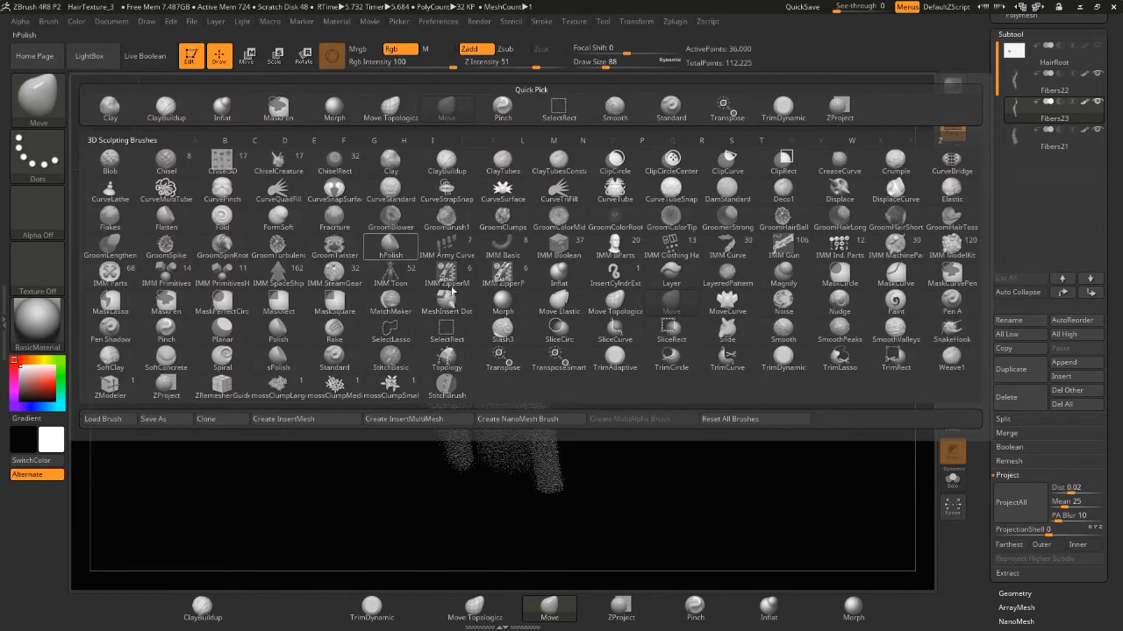
click(517, 361)
drag(486, 470, 456, 471)
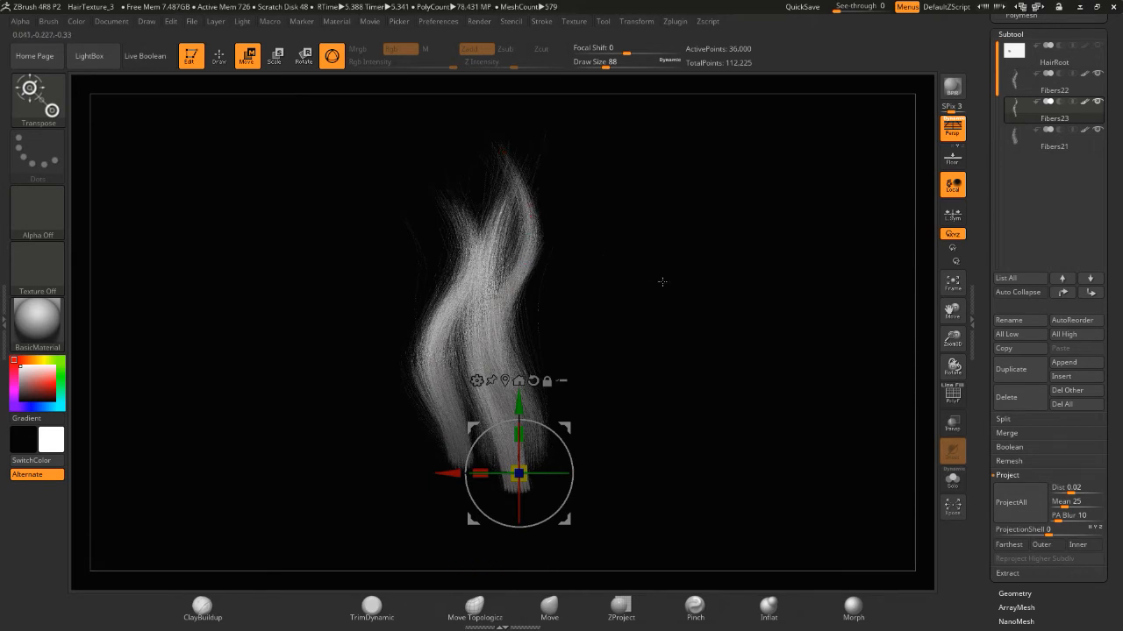
drag(645, 276, 660, 273)
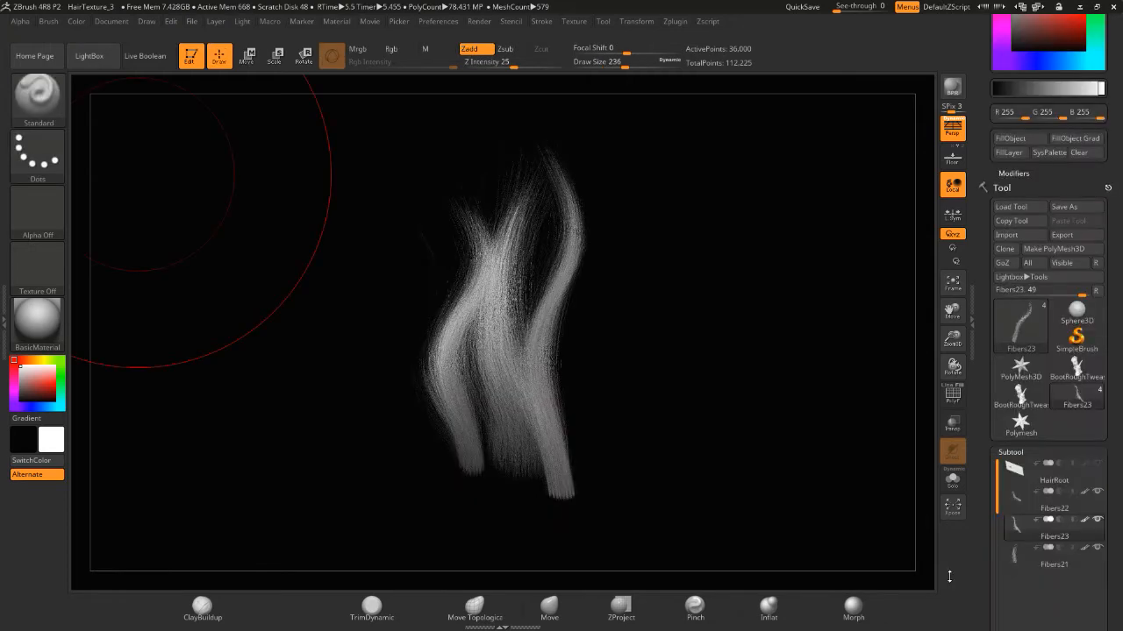
Select the HairRoot plane and mask three small adjoining spots between the roots of the outer strands.
click(1028, 472)
drag(990, 562, 999, 426)
click(1012, 606)
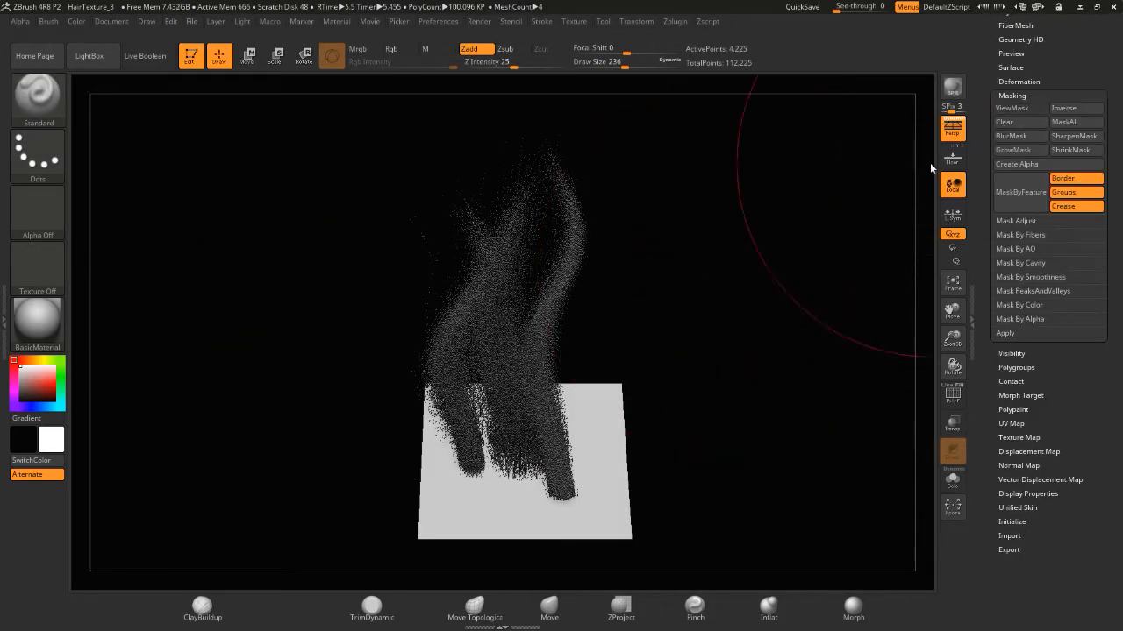
ctrl+click(509, 494)
key(ctrl+z)
ctrl+click(508, 494)
key(ctrl+z)
ctrl+click(509, 495)
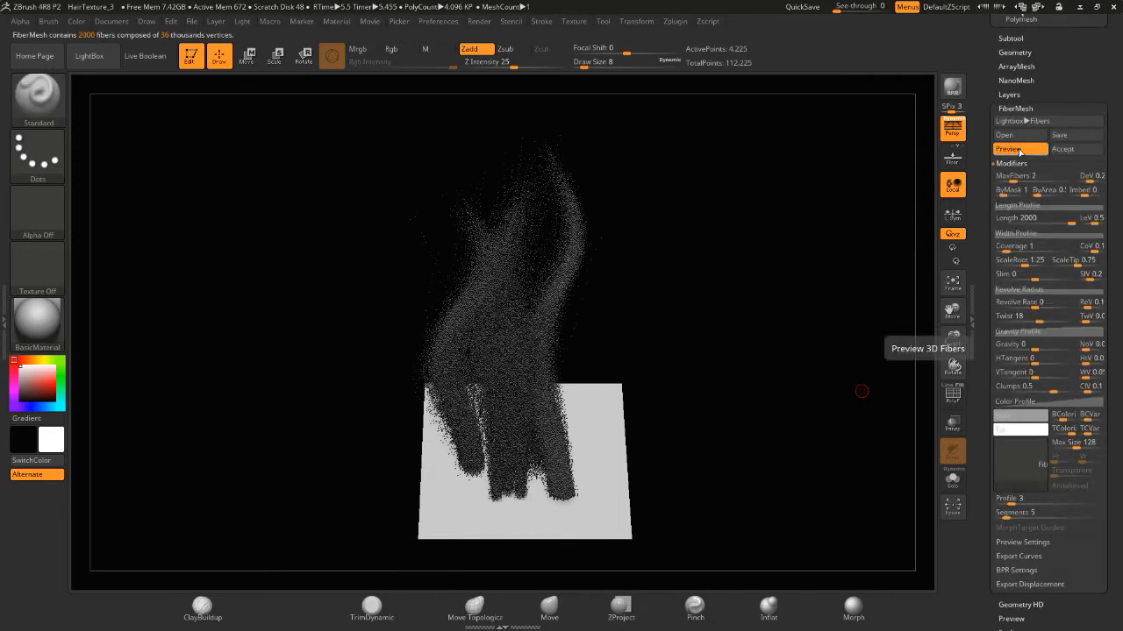
Lower the FiberMesh MaxFibers to 1 and accept the fibers grown from the masked spots as a new strand subtool.
click(1097, 134)
drag(999, 503, 1000, 401)
click(1015, 496)
click(947, 87)
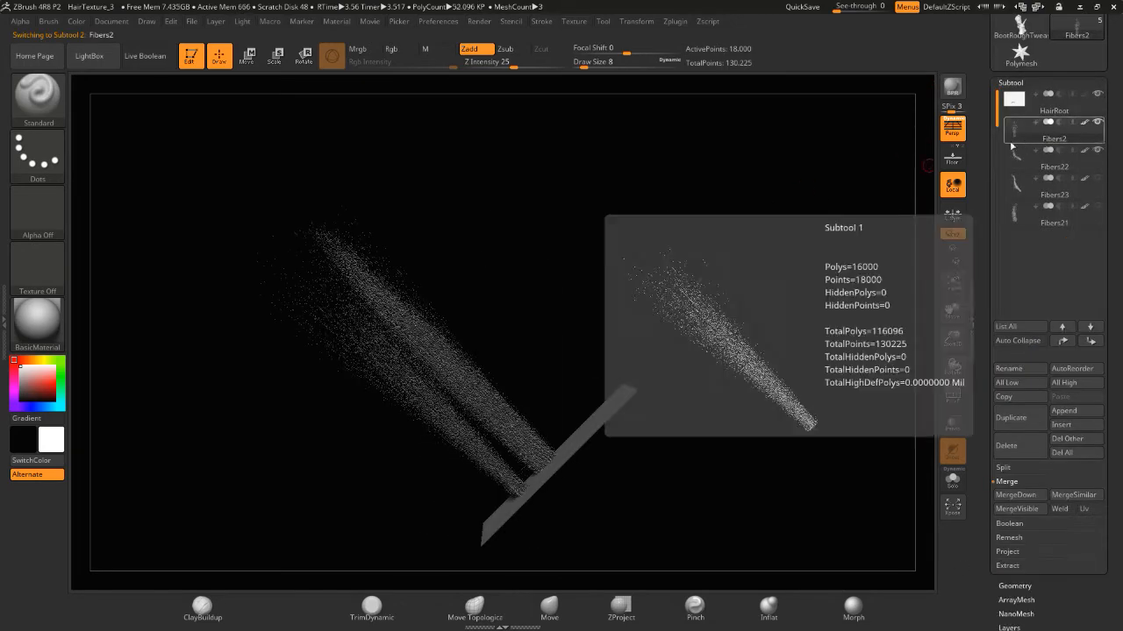
drag(429, 465, 402, 464)
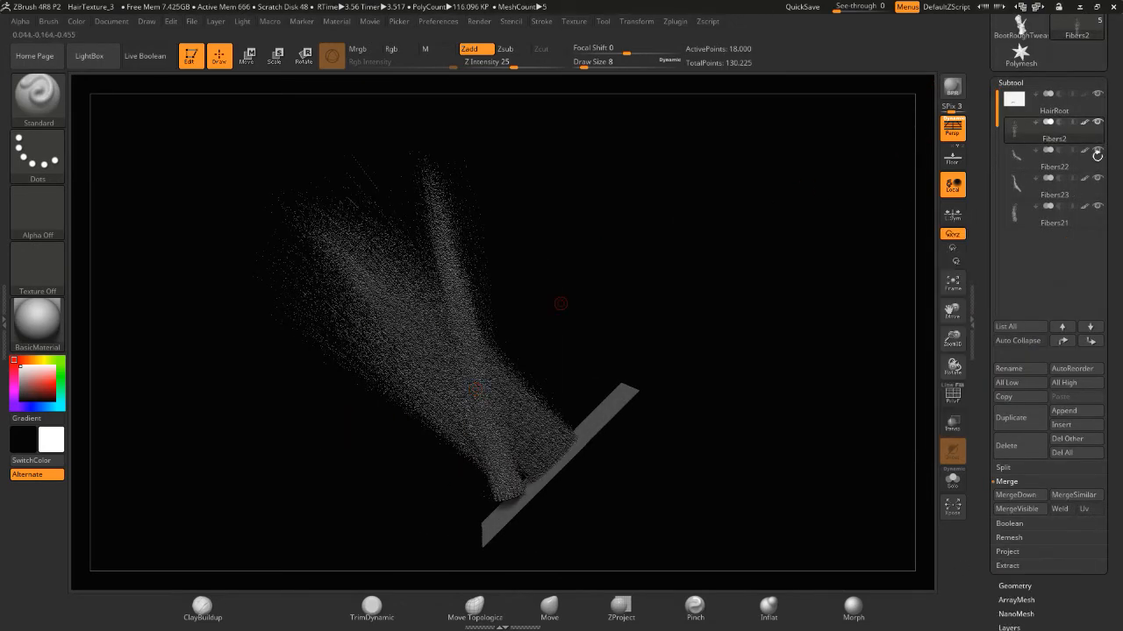
Hide the three older strands and bend the Fibers2 strand into a gentle S-curve with the Move brush.
drag(1097, 153, 1097, 207)
click(549, 608)
click(48, 21)
mouse_move(283, 311)
mouse_down()
mouse_move(220, 304)
mouse_move(369, 312)
mouse_up()
mouse_move(506, 315)
mouse_down()
mouse_move(535, 289)
mouse_move(525, 263)
mouse_move(511, 268)
mouse_up()
Choose the Pinch brush at draw size 226 for the Fibers2 strand and show the other three strands again.
key(b)
key(p)
key(i)
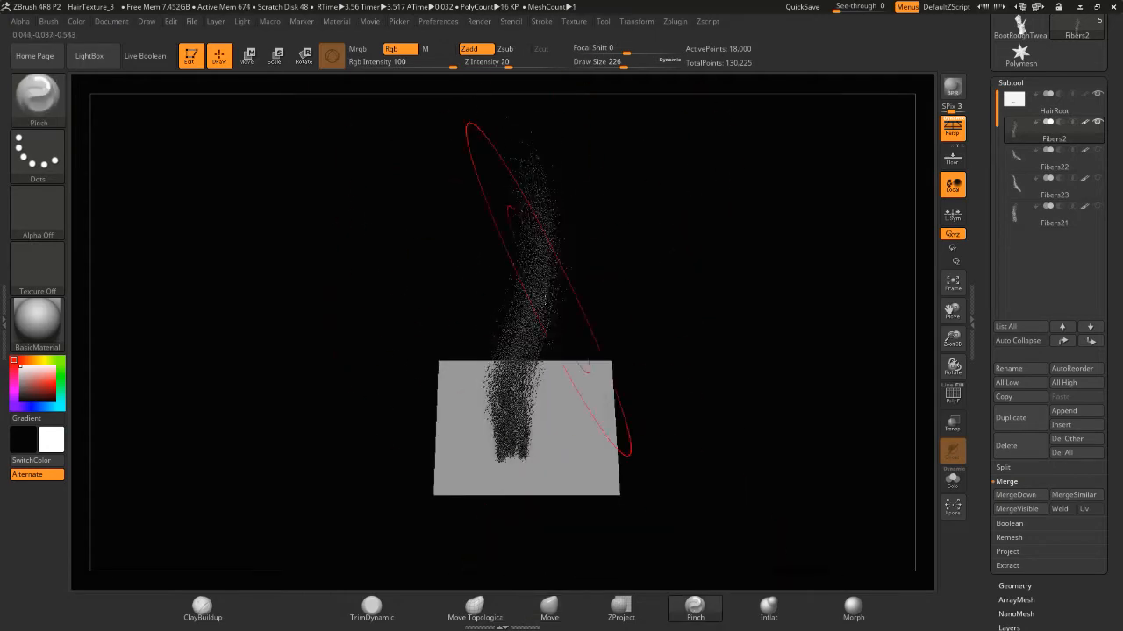
drag(1097, 149, 1097, 205)
Try to duplicate the Fibers2 strand and move the copy outward and sideways with the Transpose gizmo.
click(1052, 215)
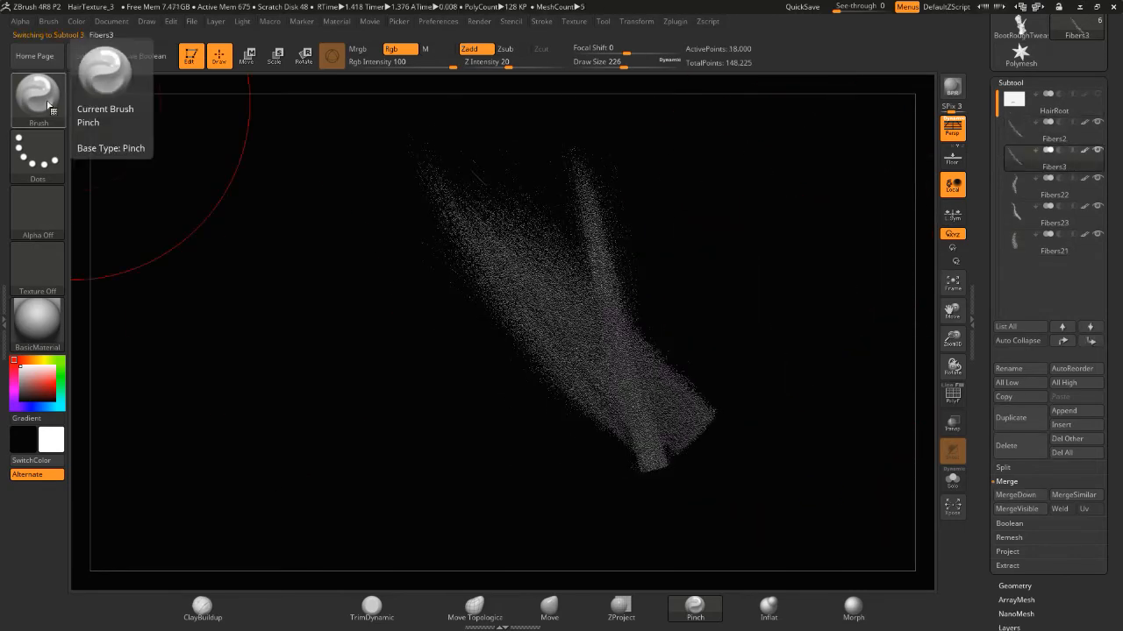
key(w)
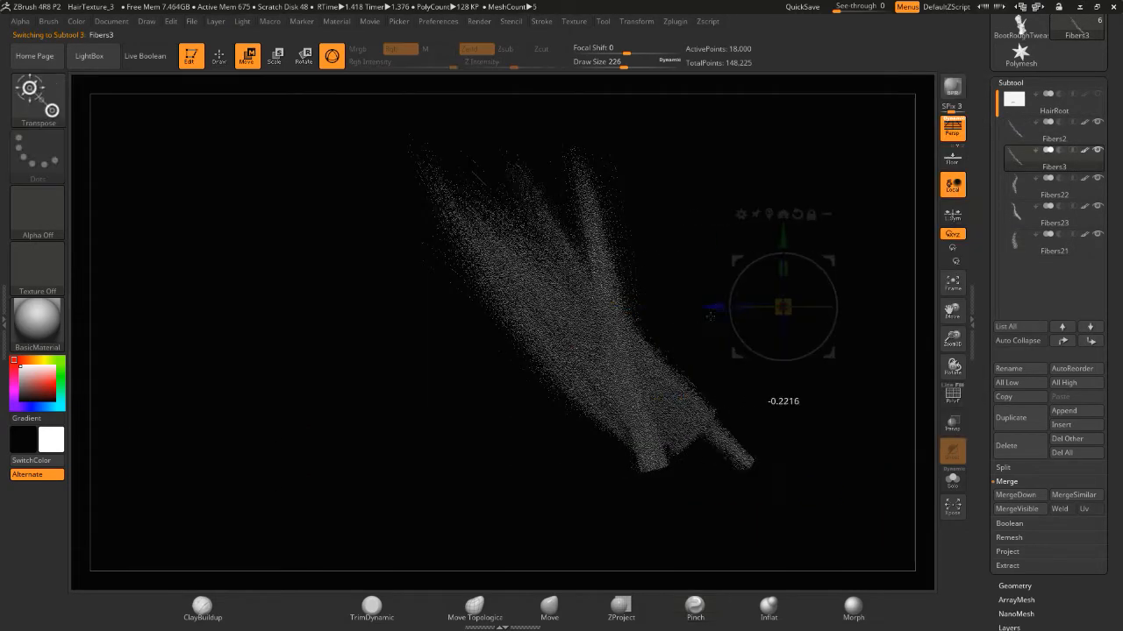
shift+drag(421, 351, 313, 383)
drag(493, 325, 548, 325)
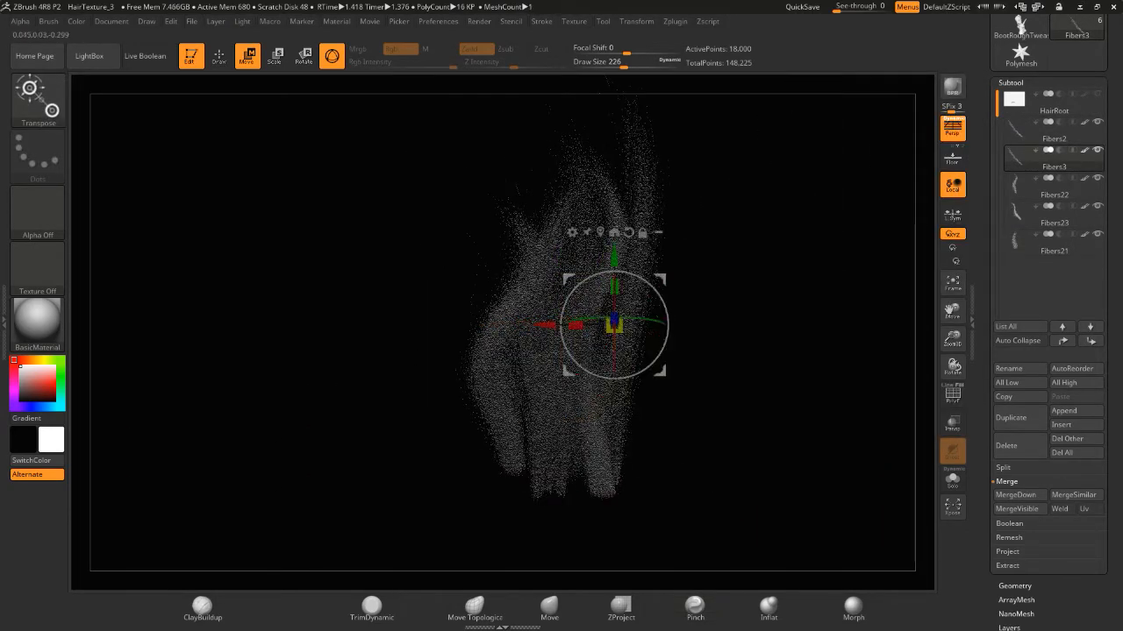
Try to curve the copied strand toward the group with the Move brush at draw size 174 and check it with a BPR render.
key(q)
mouse_move(647, 219)
mouse_down()
mouse_move(621, 219)
mouse_move(635, 171)
mouse_up()
key(bracketleft)
mouse_move(637, 90)
mouse_down()
mouse_move(336, 334)
mouse_move(377, 280)
mouse_up()
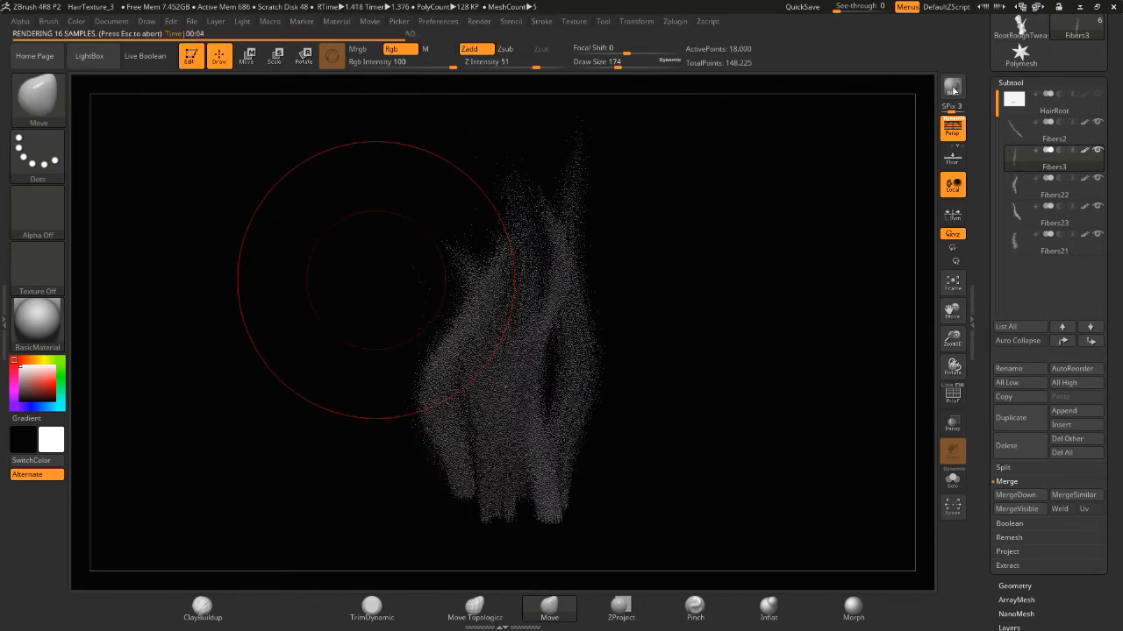
Try to shift the copied strand across the group with the Transpose gizmo.
key(w)
alt+click(581, 271)
drag(519, 280, 421, 273)
drag(351, 290, 562, 290)
drag(489, 274, 430, 268)
click(1018, 213)
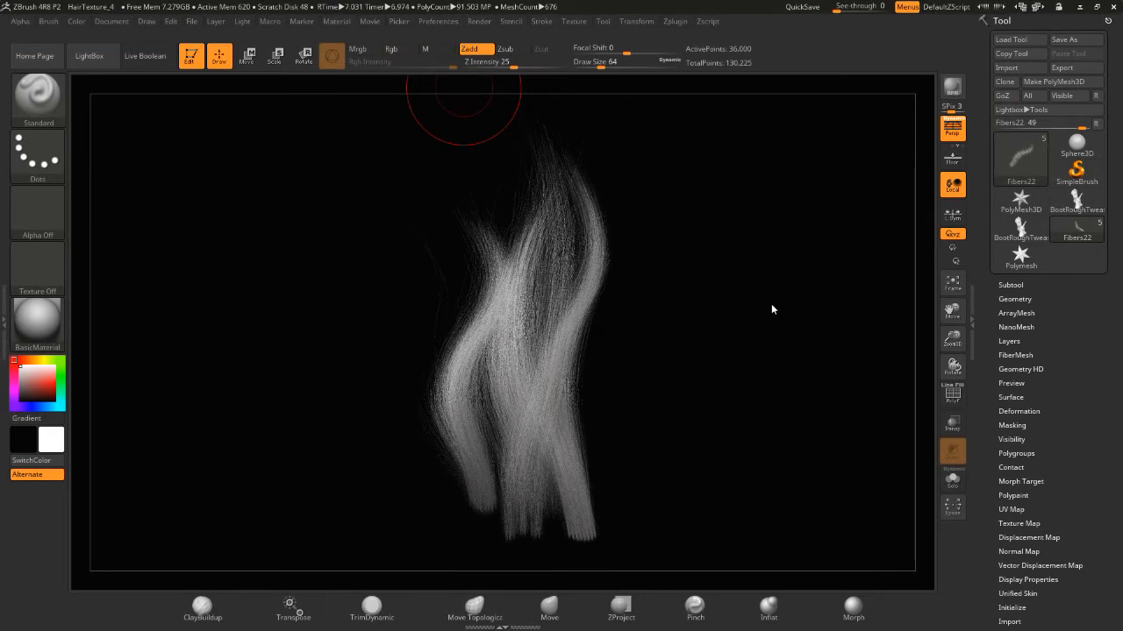
Select the HairRoot plane subtool and clear its mask.
click(1009, 285)
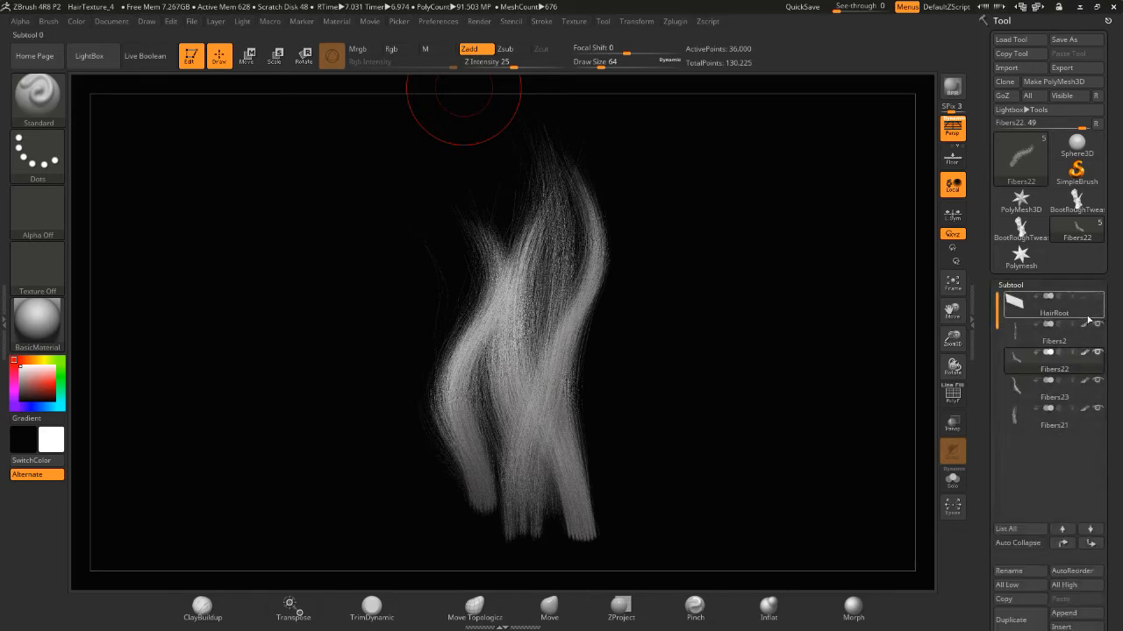
mouse_move(1083, 312)
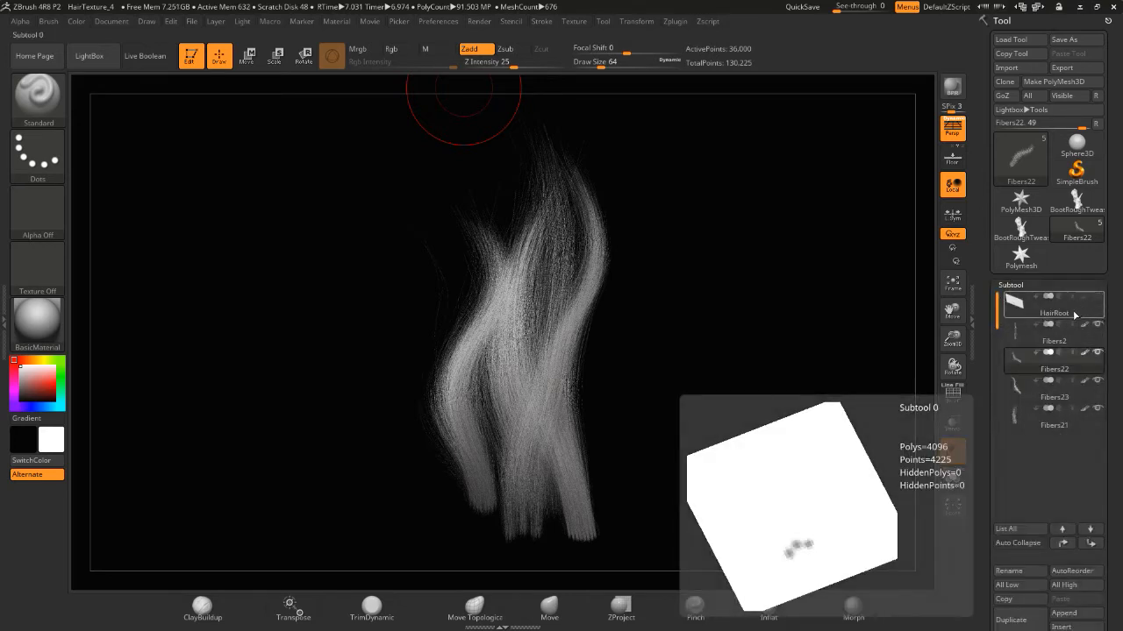
click(1043, 311)
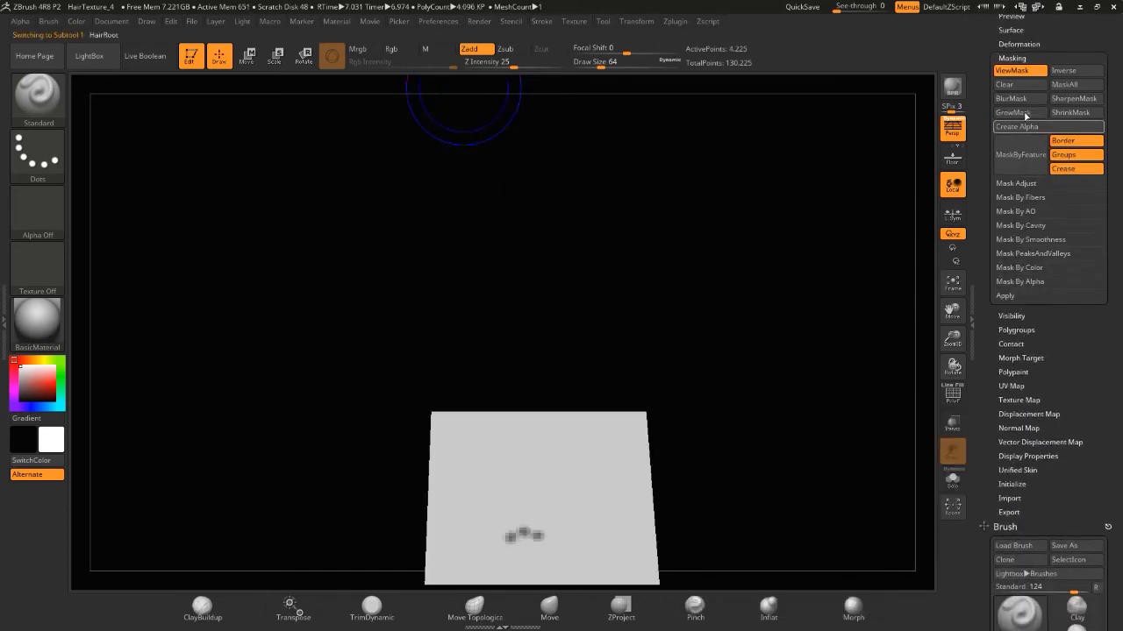
click(1006, 84)
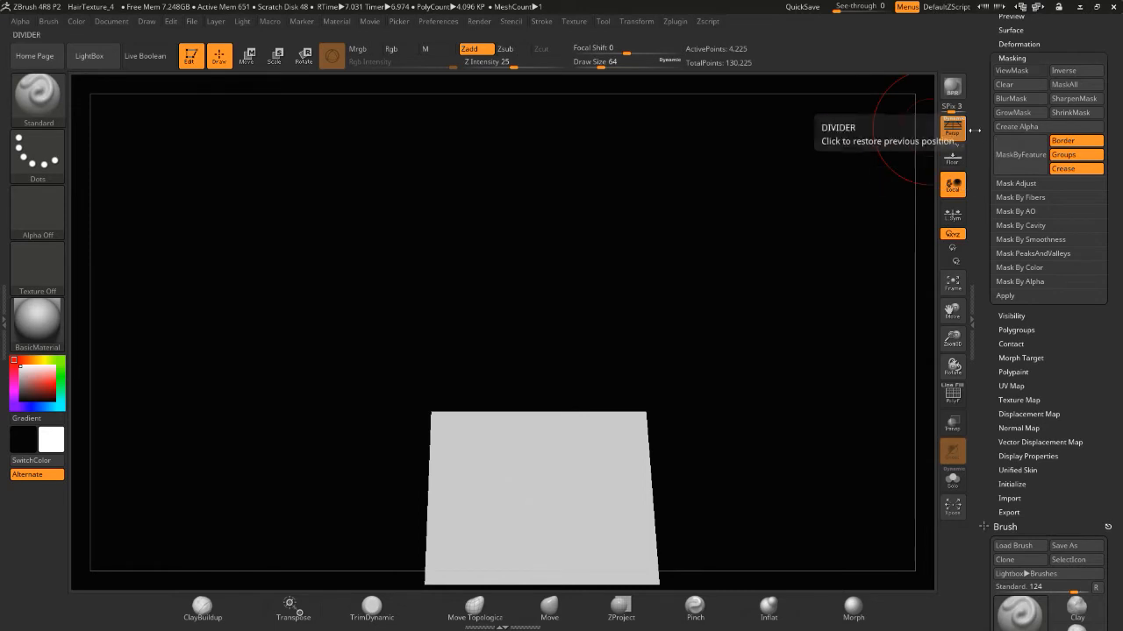
Subdivide the HairRoot plane twice, up to SDiv 9.
drag(980, 136, 975, 226)
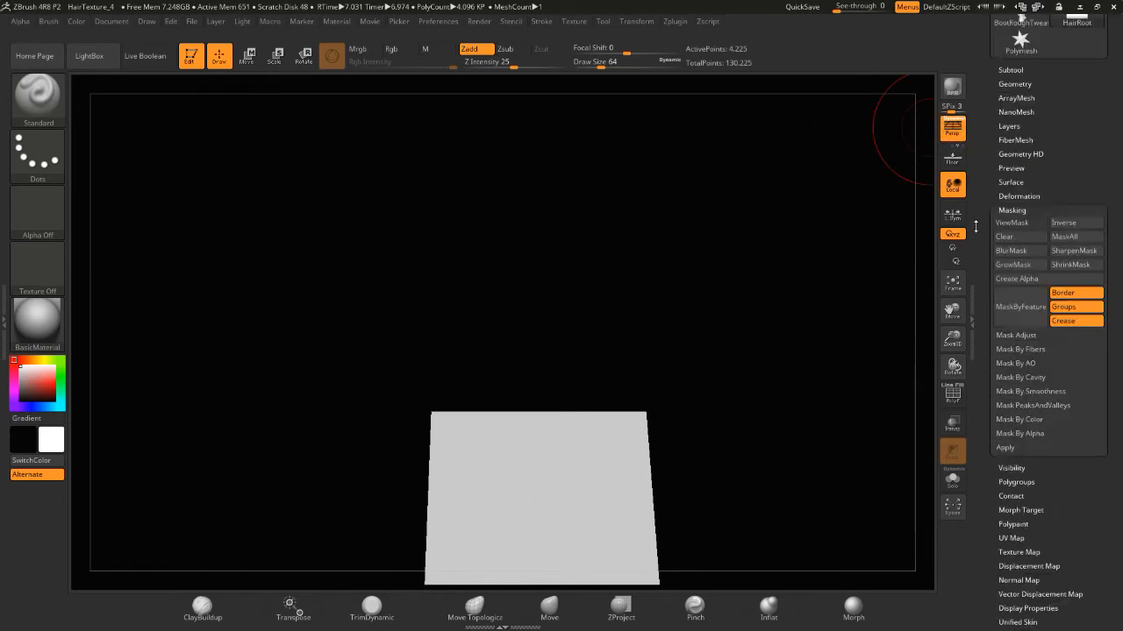
click(1002, 84)
click(1006, 187)
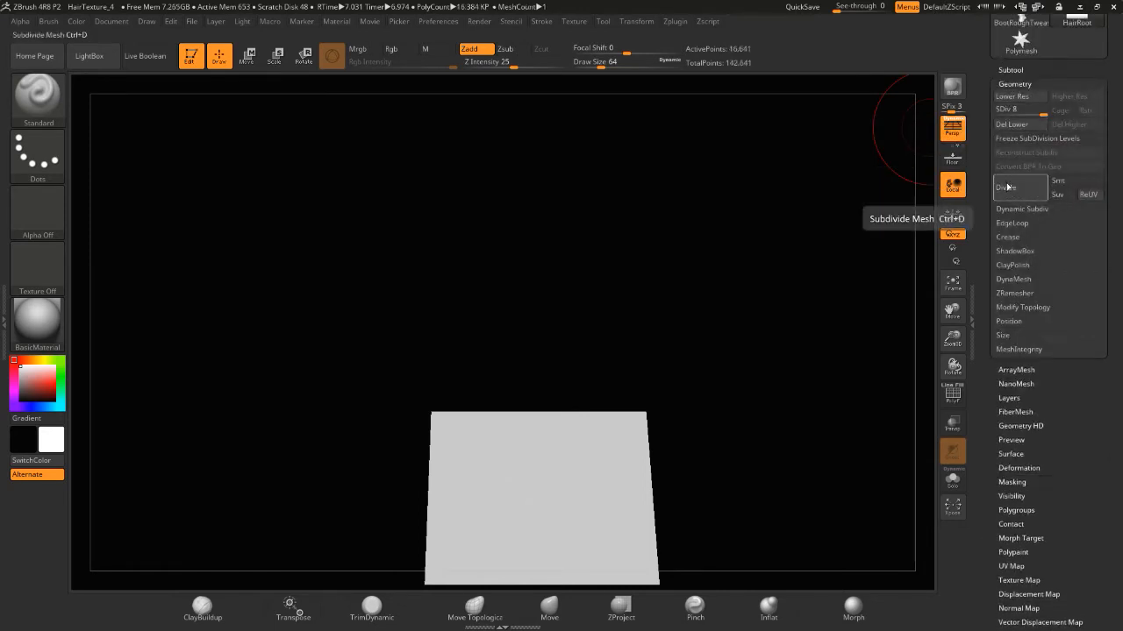
click(1007, 188)
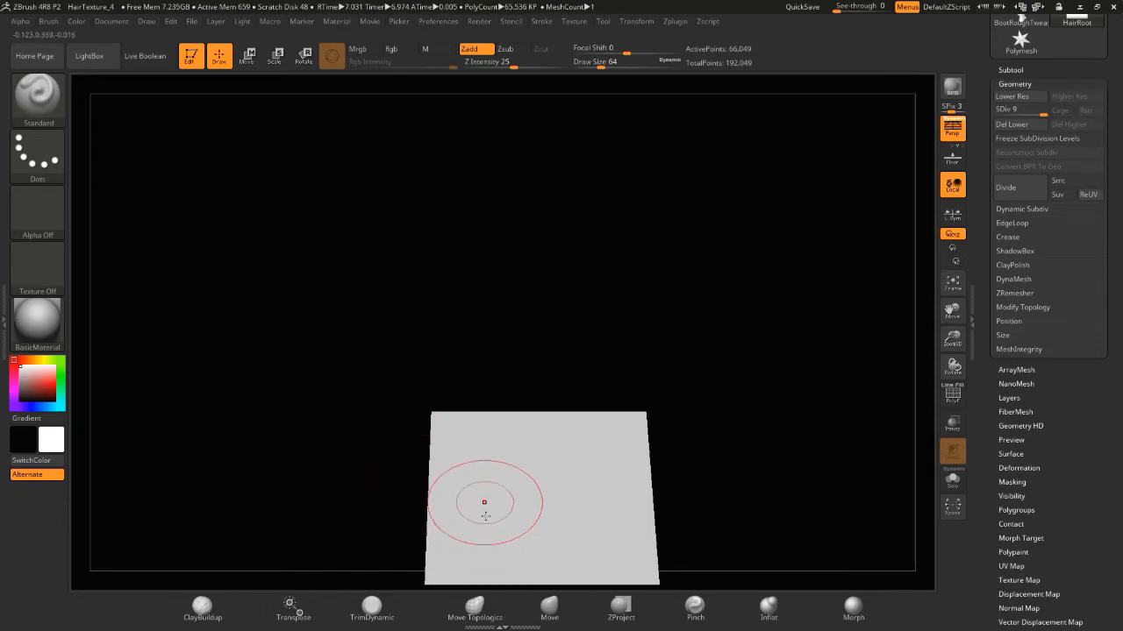
Mask one small spot near the front left of the HairRoot plane and preview a FiberMesh growing from it.
key([)
key(ctrl)
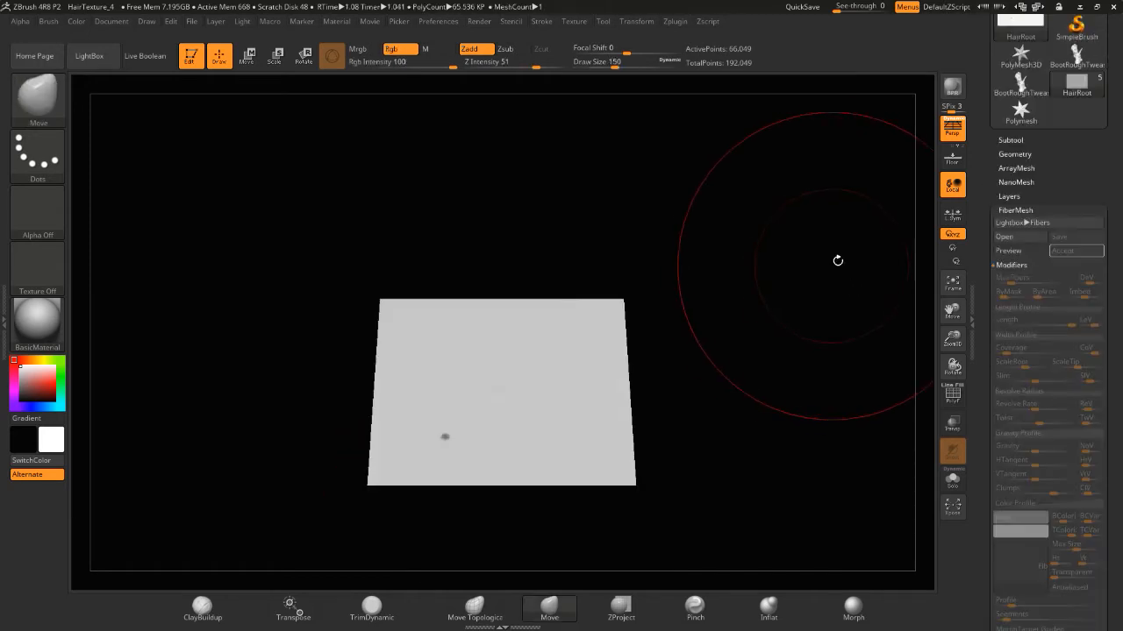
click(1005, 252)
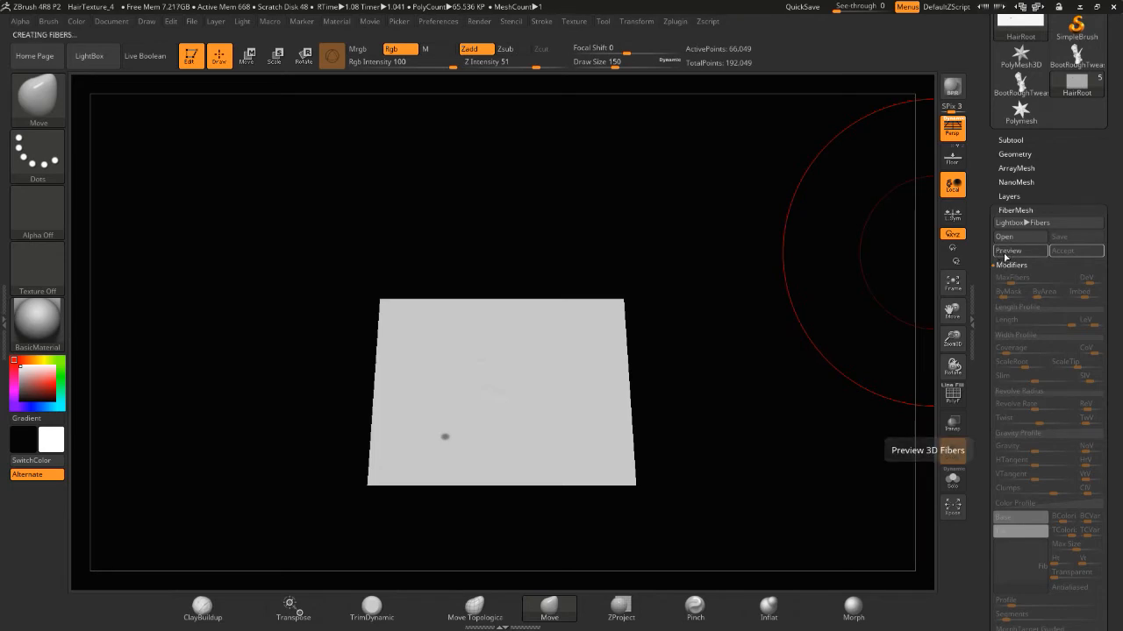
scroll(1035, 465, down, 1)
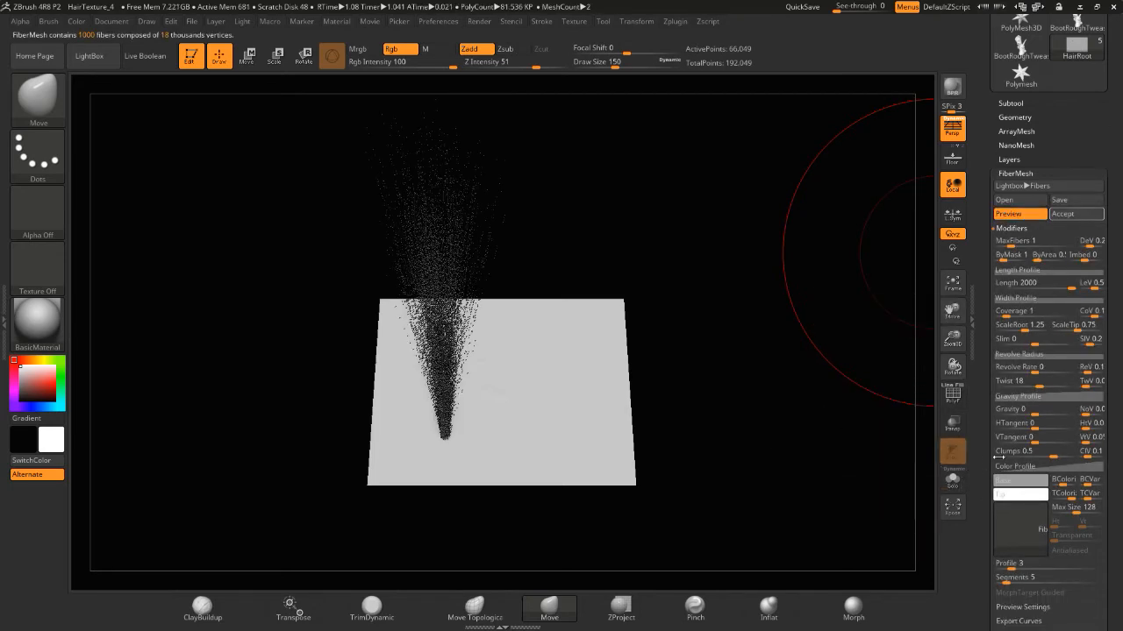
Set the previewed FiberMesh's clumps to 1 and its segments to 8.
click(1009, 451)
text(1)
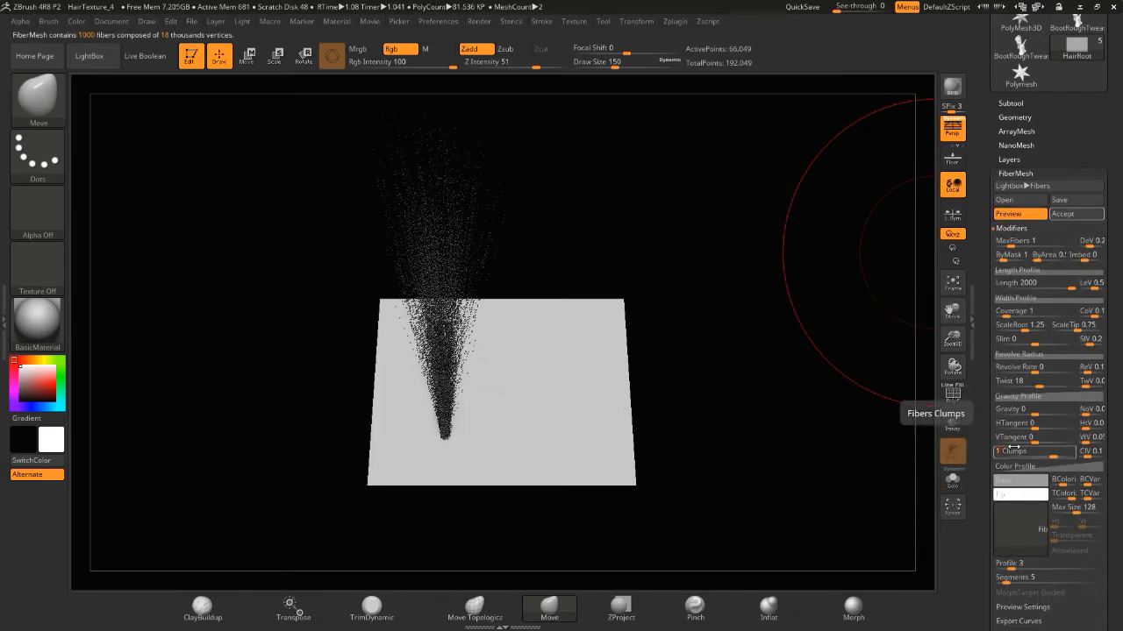
key(Return)
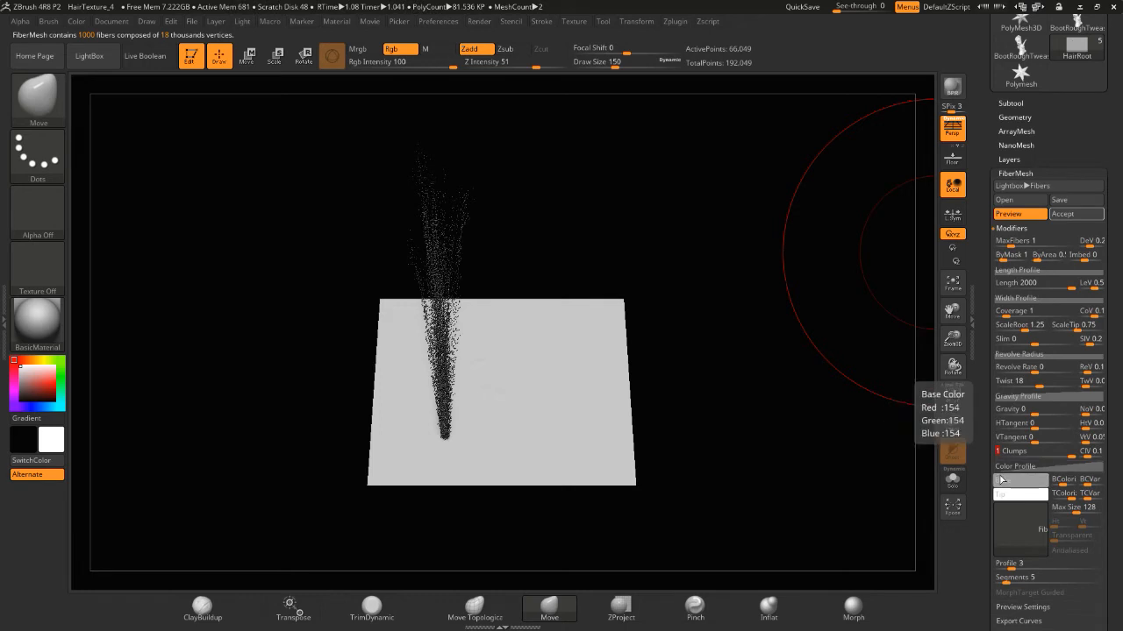
drag(987, 519, 991, 458)
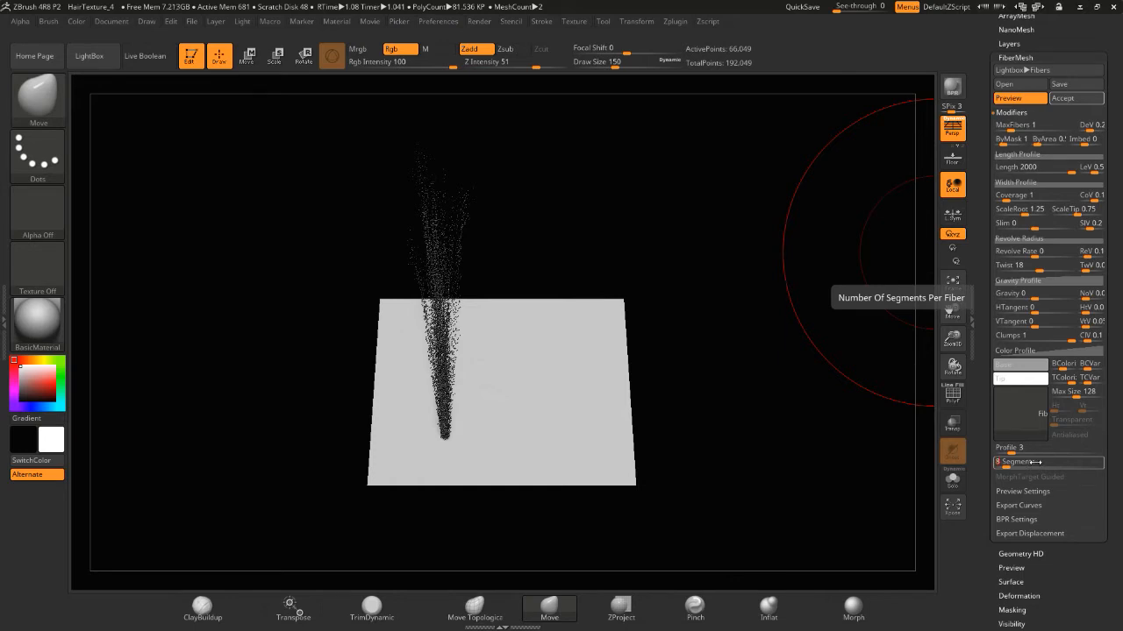
key(Return)
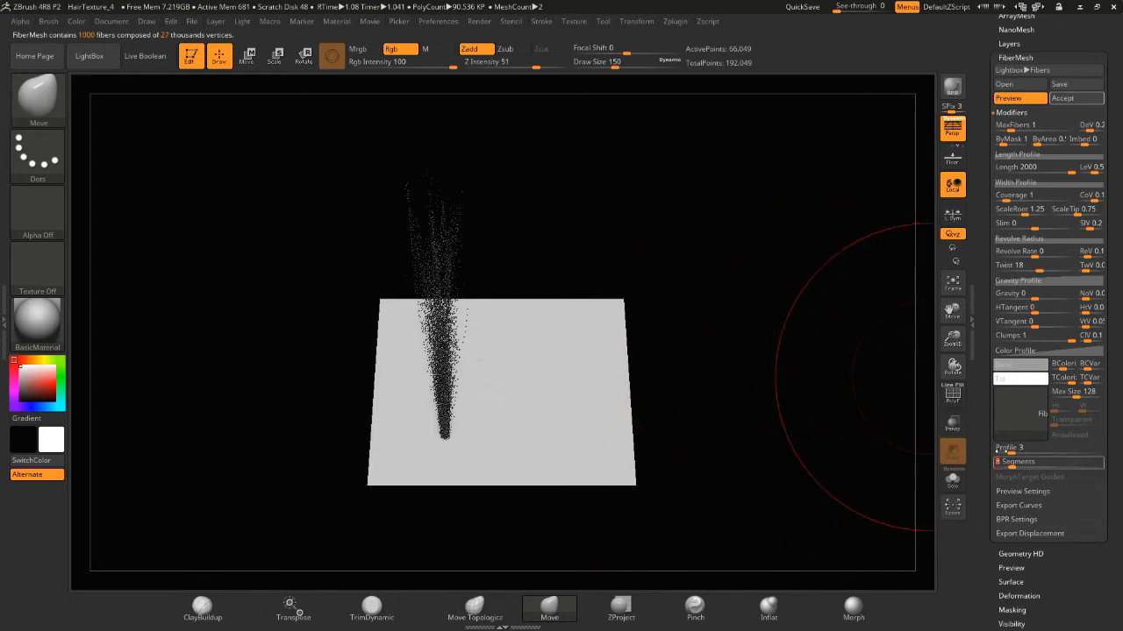
Accept the previewed fibers as a new subtool and view the strand and the HairRoot plane from the side.
drag(980, 101, 976, 196)
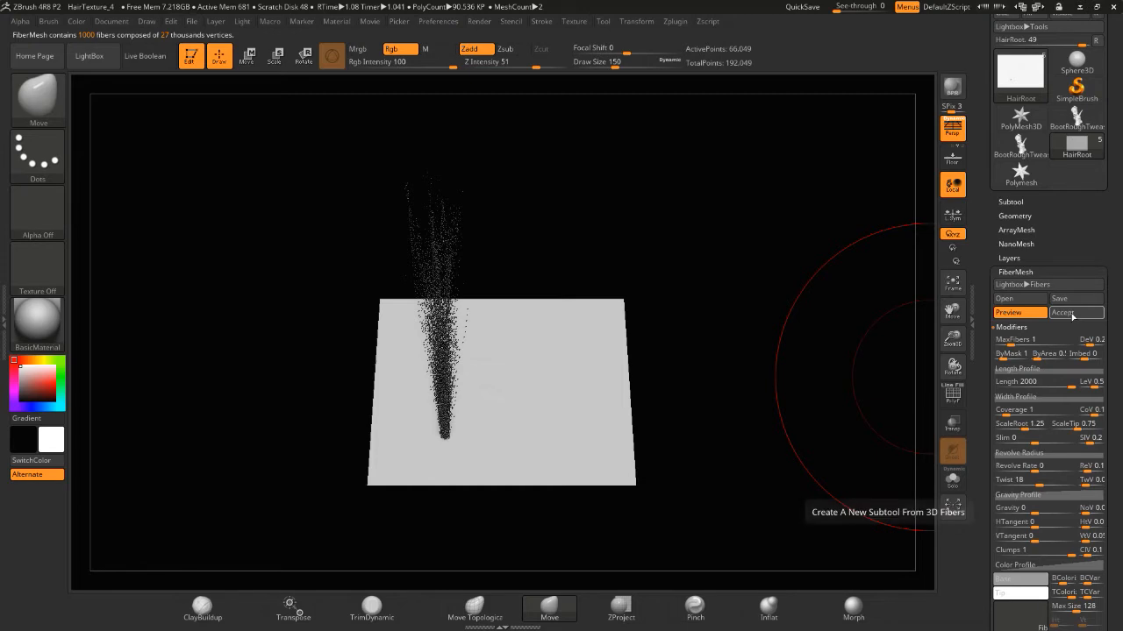
click(1070, 313)
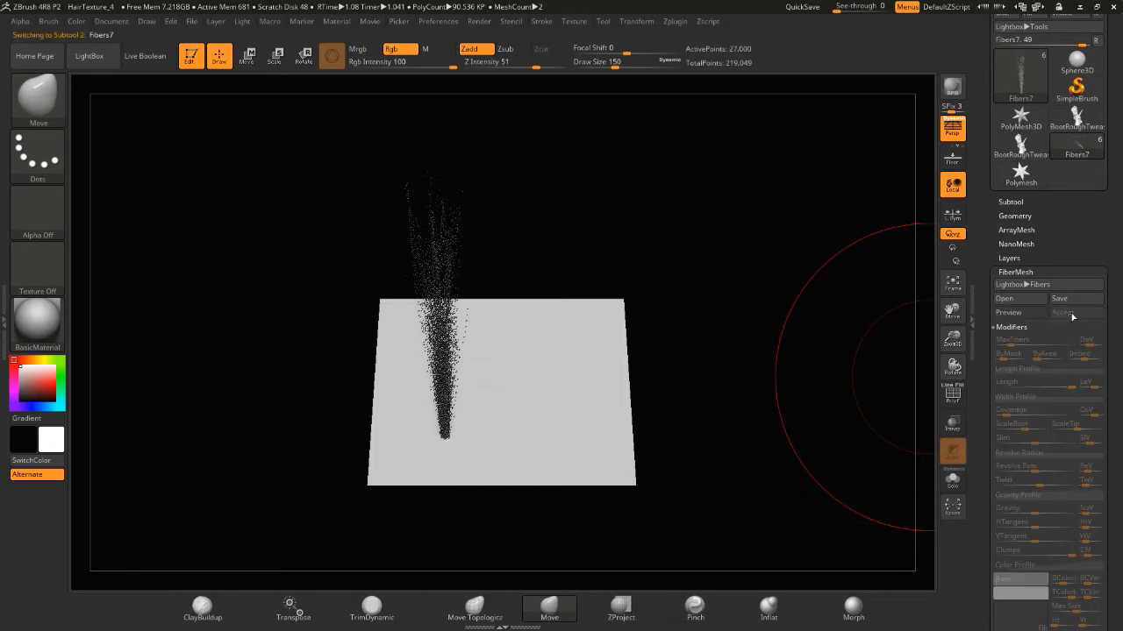
click(1011, 202)
drag(830, 333, 719, 346)
drag(773, 392, 462, 491)
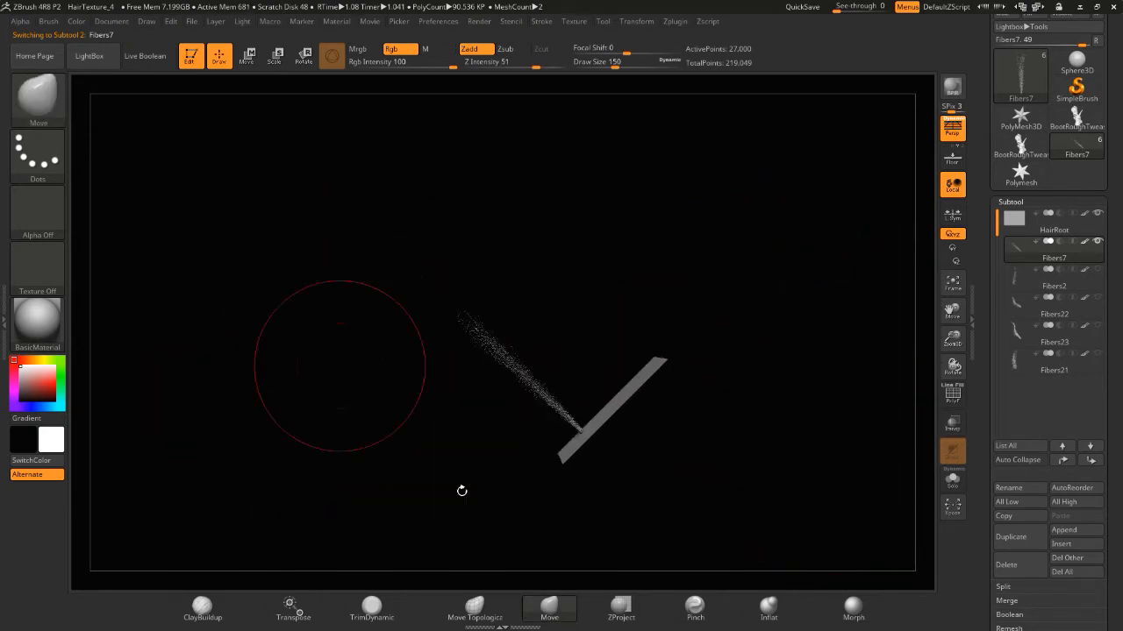
Set the Move brush's FiberMesh Preserve Length to 100 and pull the new strand outward, away from the plane.
click(48, 21)
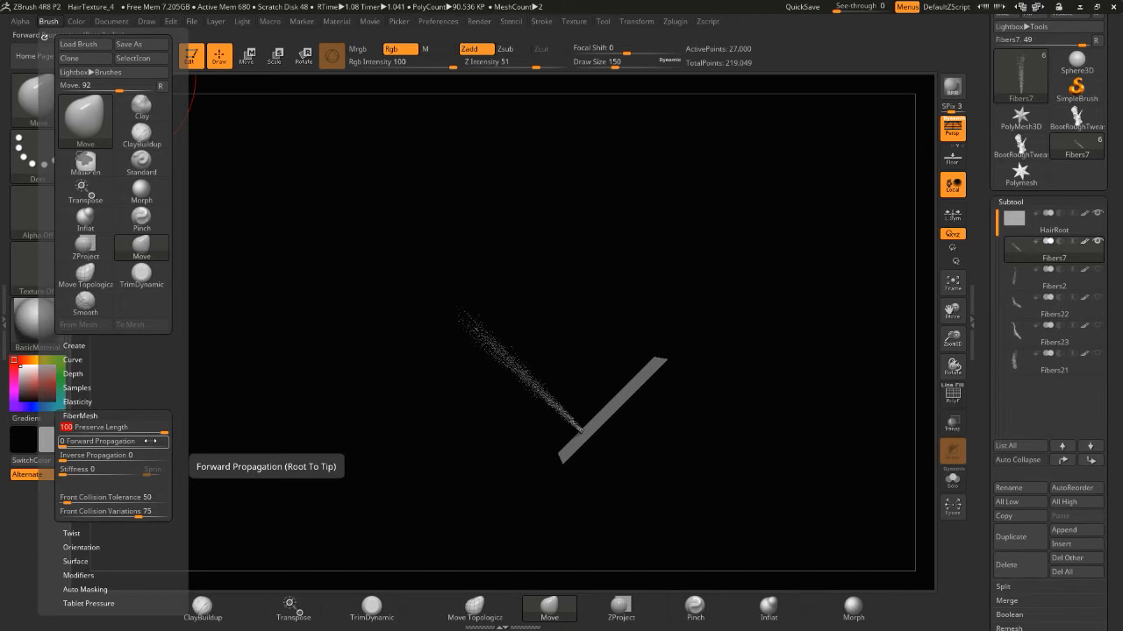
key(ctrl)
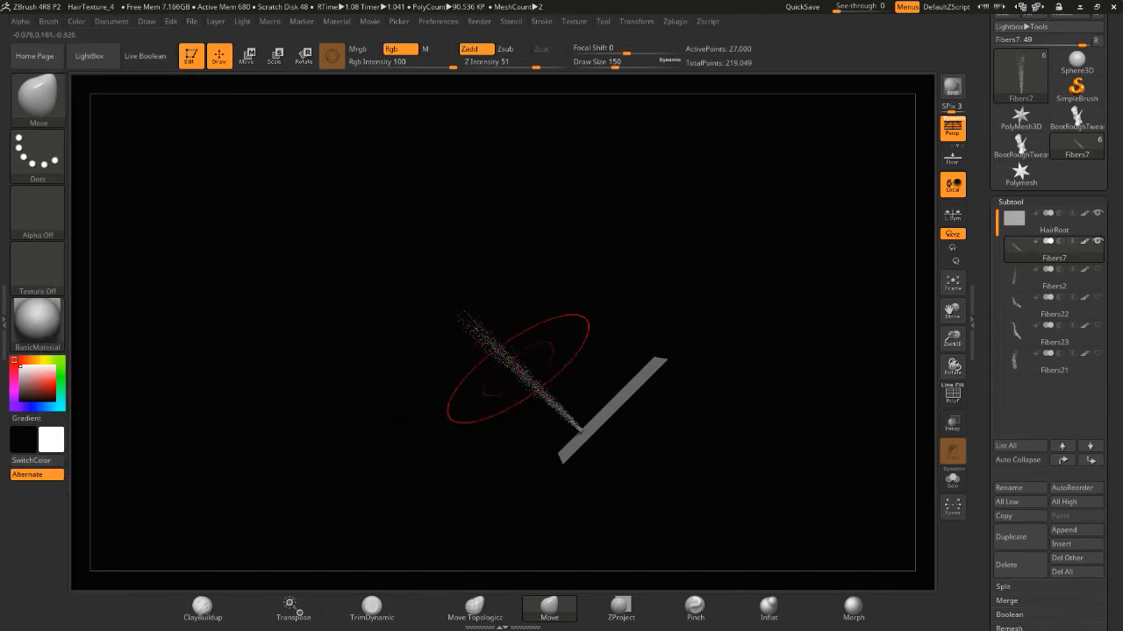
drag(479, 328, 399, 234)
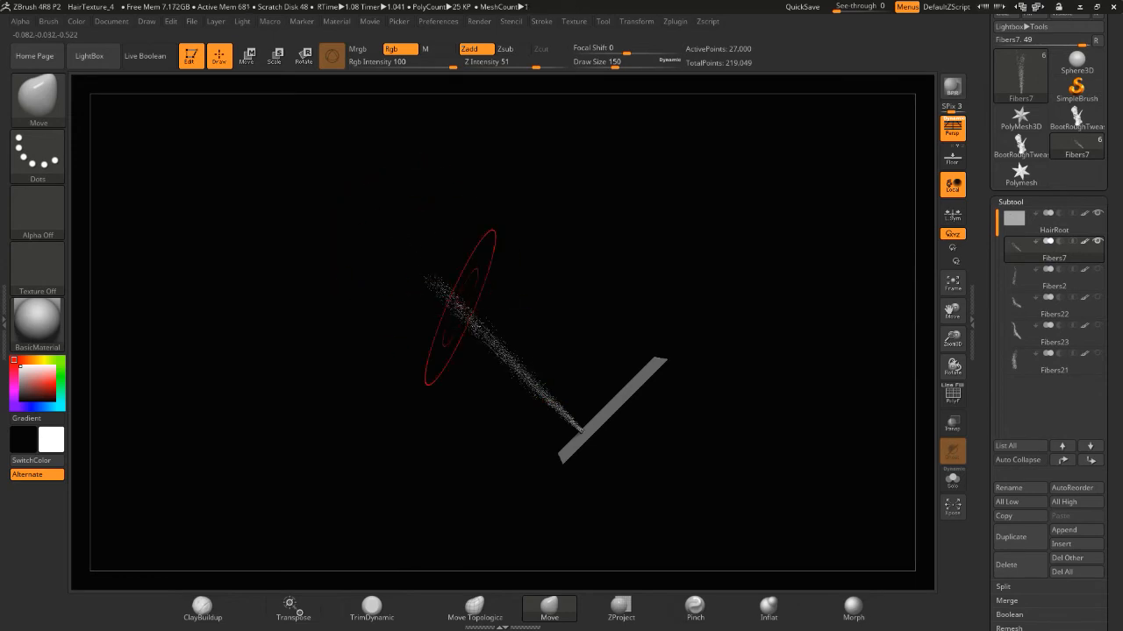
drag(442, 289, 418, 261)
drag(516, 368, 404, 249)
mouse_move(456, 383)
mouse_down()
mouse_move(357, 358)
mouse_move(343, 343)
mouse_move(380, 353)
mouse_move(345, 358)
mouse_move(606, 529)
mouse_up()
Tighten the new strand's fibers along its middle with the Pinch brush.
click(693, 605)
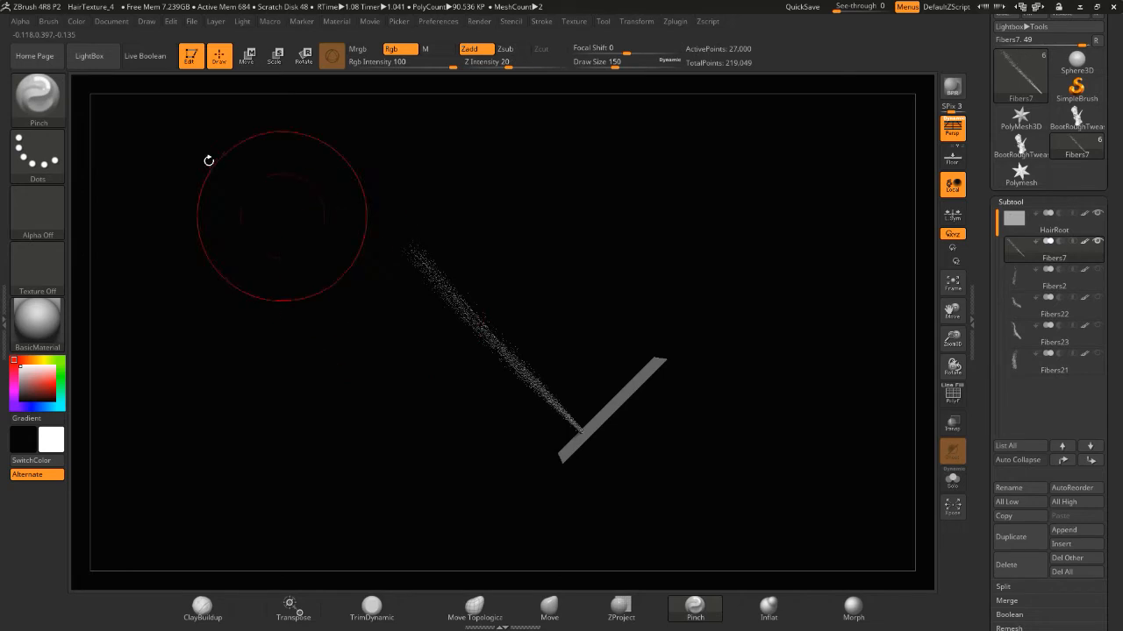
click(49, 22)
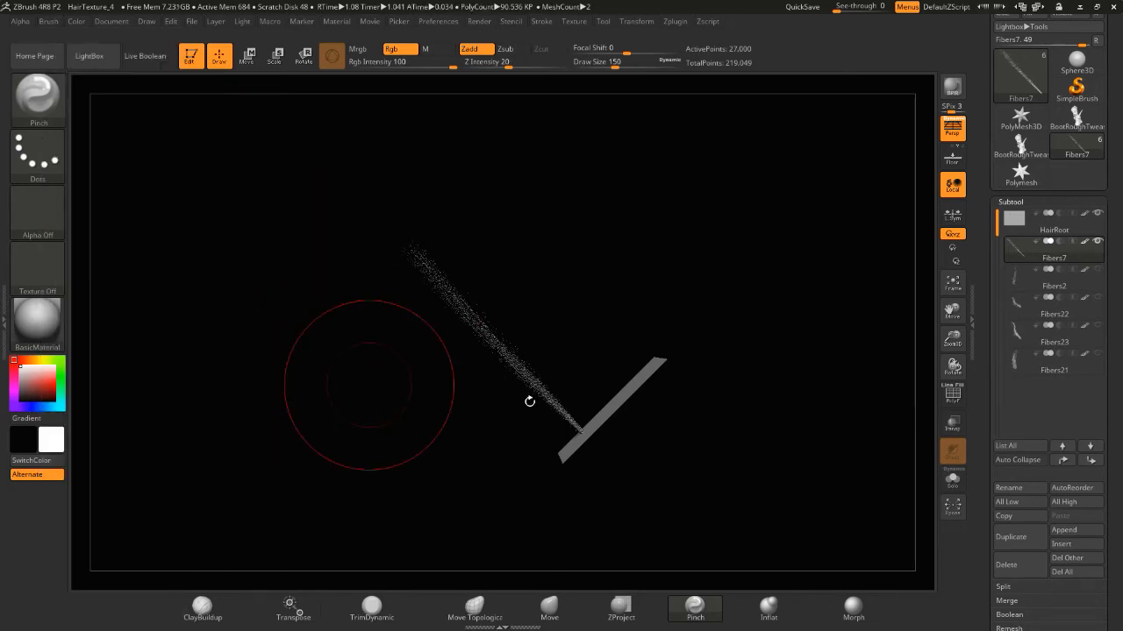
mouse_move(501, 346)
mouse_down()
mouse_move(551, 311)
mouse_move(394, 411)
mouse_up()
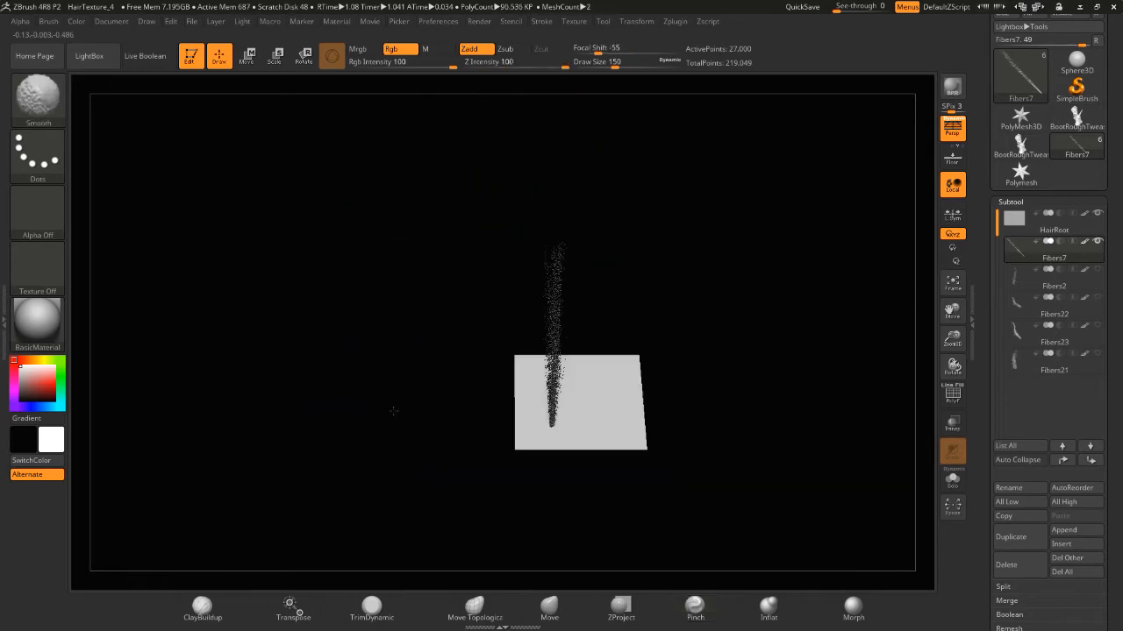
Bend the strand into a gentle S-curve with the Move brush.
click(549, 609)
click(49, 22)
drag(493, 373, 478, 373)
mouse_move(476, 301)
mouse_down()
mouse_move(504, 300)
mouse_move(389, 233)
mouse_move(418, 211)
mouse_move(385, 202)
mouse_move(461, 294)
mouse_up()
Undo the strand's bends, duplicate the straight version as a hidden spare subtool, and redo the bends on the original.
key(ctrl+z)
key(ctrl+z)
key(ctrl+z)
click(1020, 535)
click(1098, 254)
key(ctrl+shift+z)
key(ctrl+shift+z)
key(ctrl+shift+z)
Switch to the Pinch brush and render the curved strand on its own with the HairRoot plane hidden.
key(b)
key(p)
key(i)
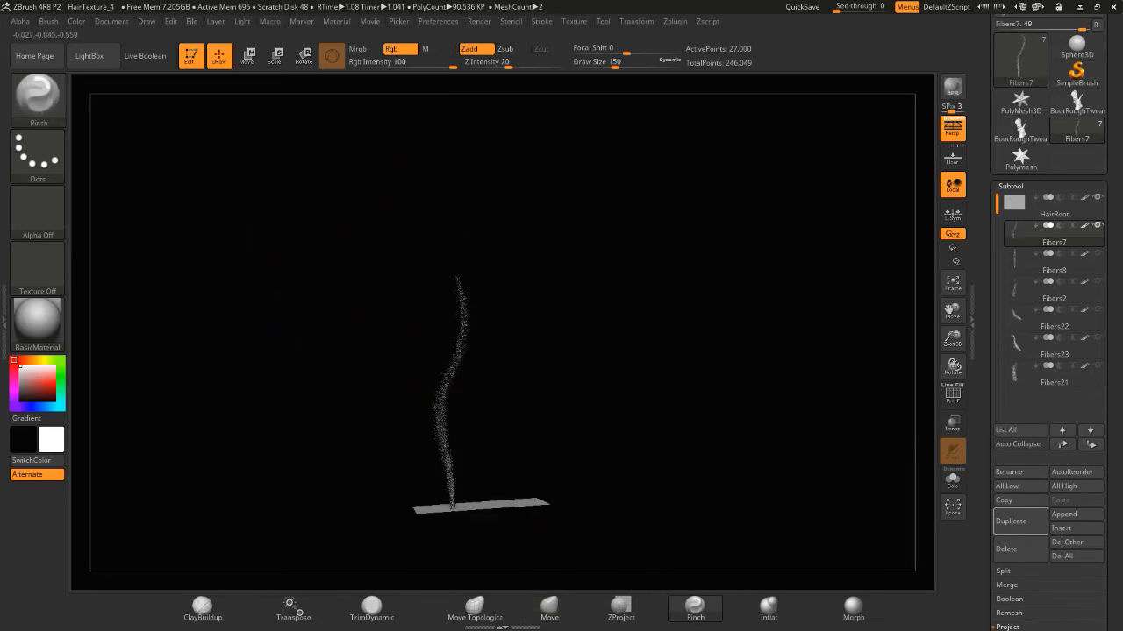
click(952, 88)
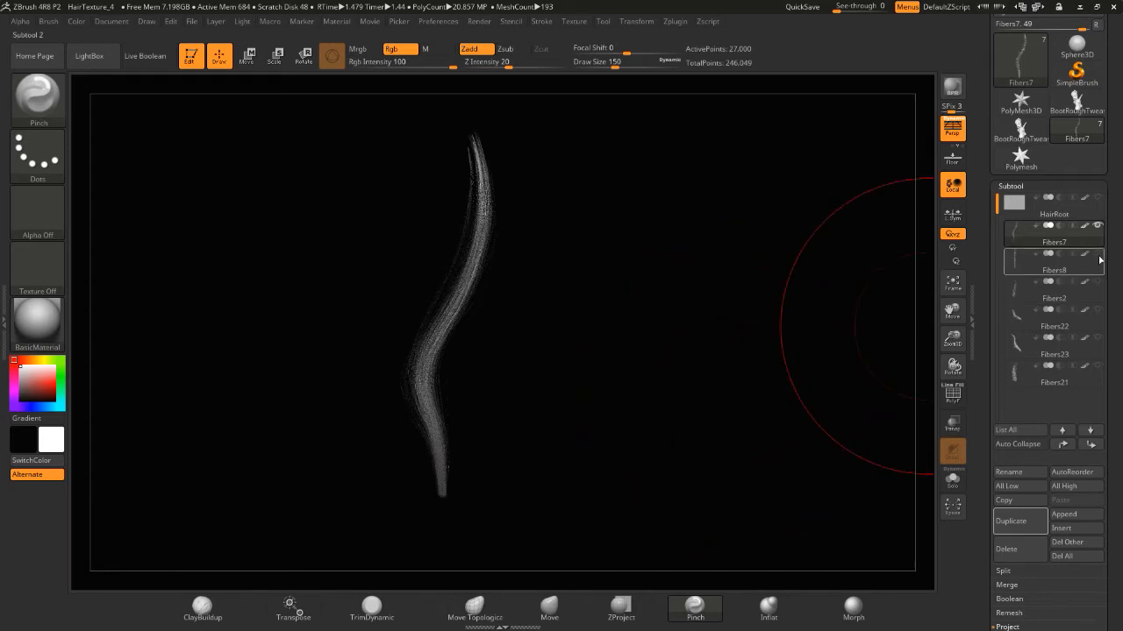
Show the Fibers2, Fibers22, Fibers23 and Fibers21 subtools and render them together with the curved strand.
click(1098, 284)
click(1099, 311)
click(1097, 353)
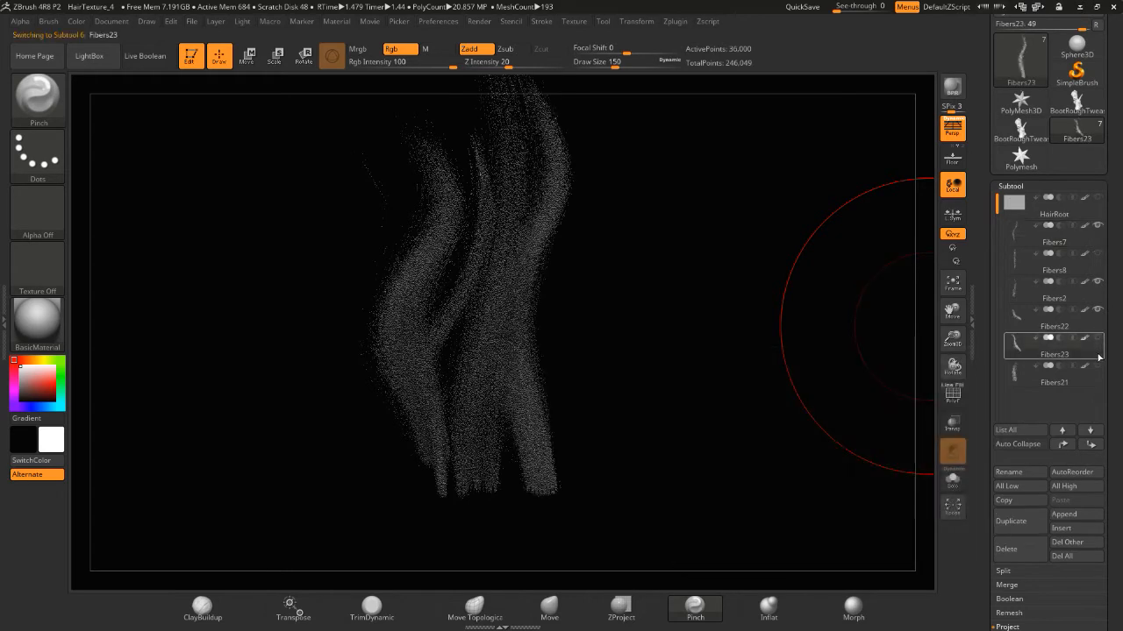
click(1098, 368)
alt+drag(781, 376, 766, 502)
click(954, 89)
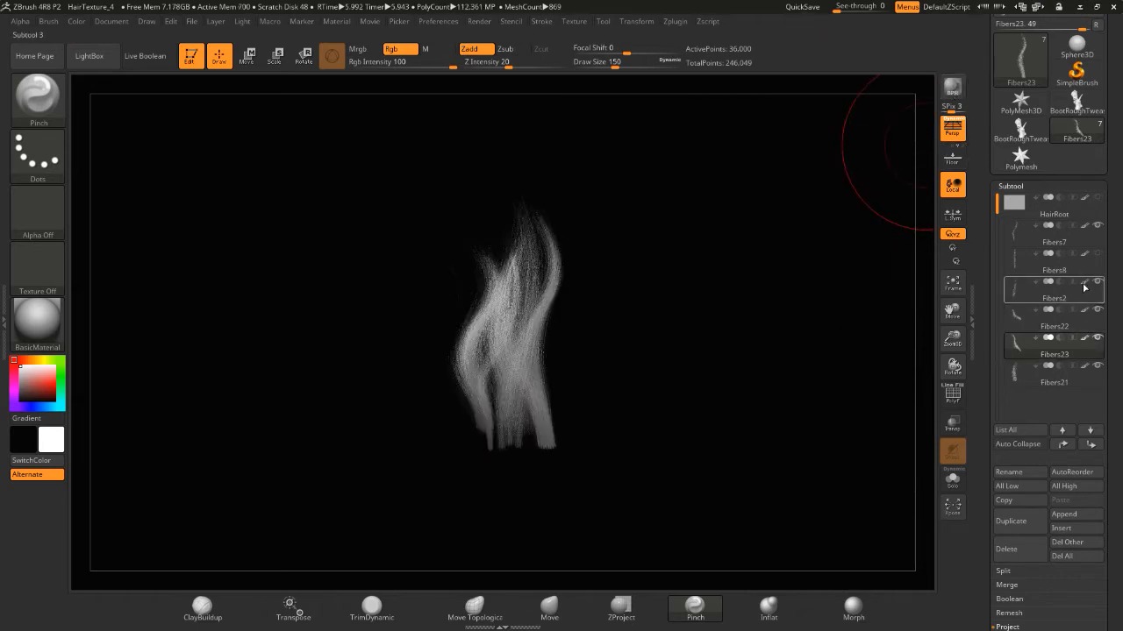
Duplicate the Fibers7 strand and activate the Transpose gizmo on the copy.
mouse_move(1044, 240)
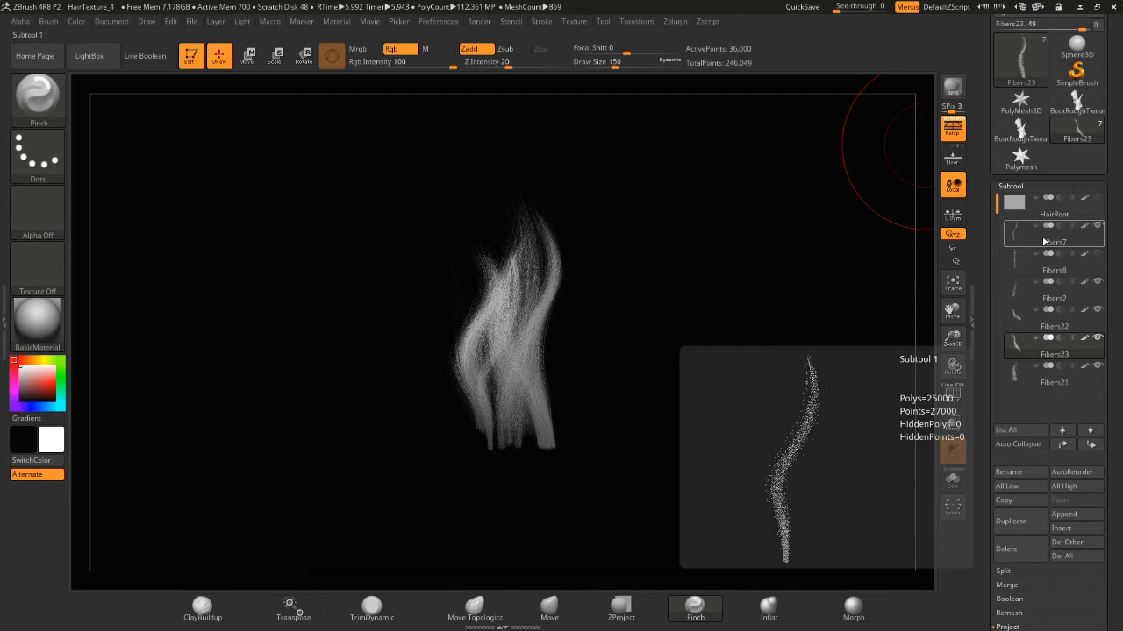
click(1044, 246)
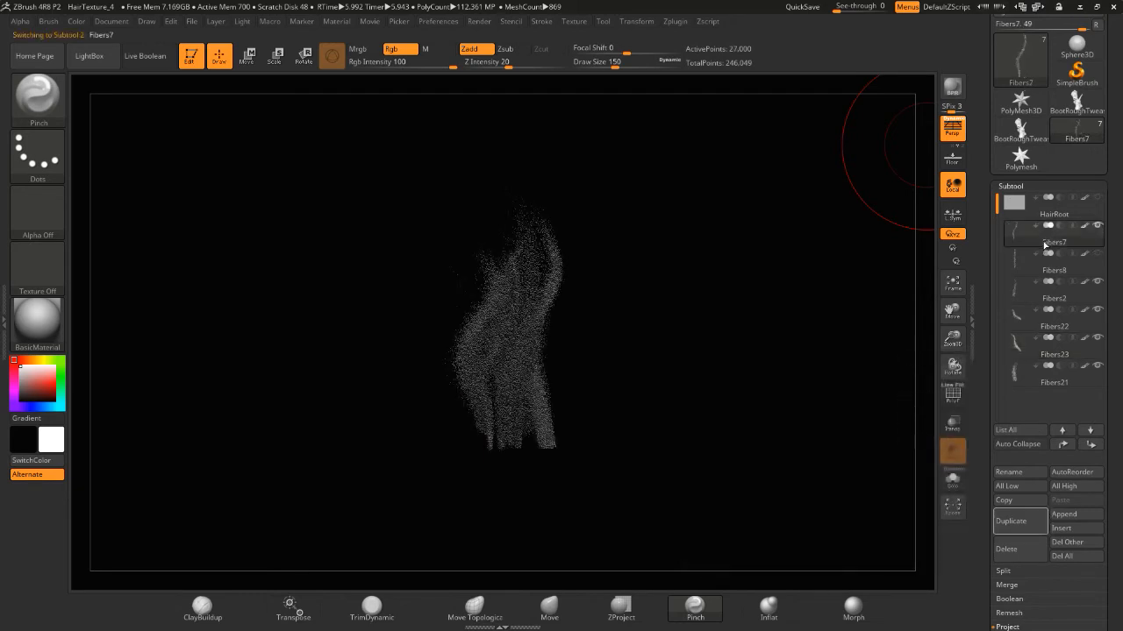
click(1010, 522)
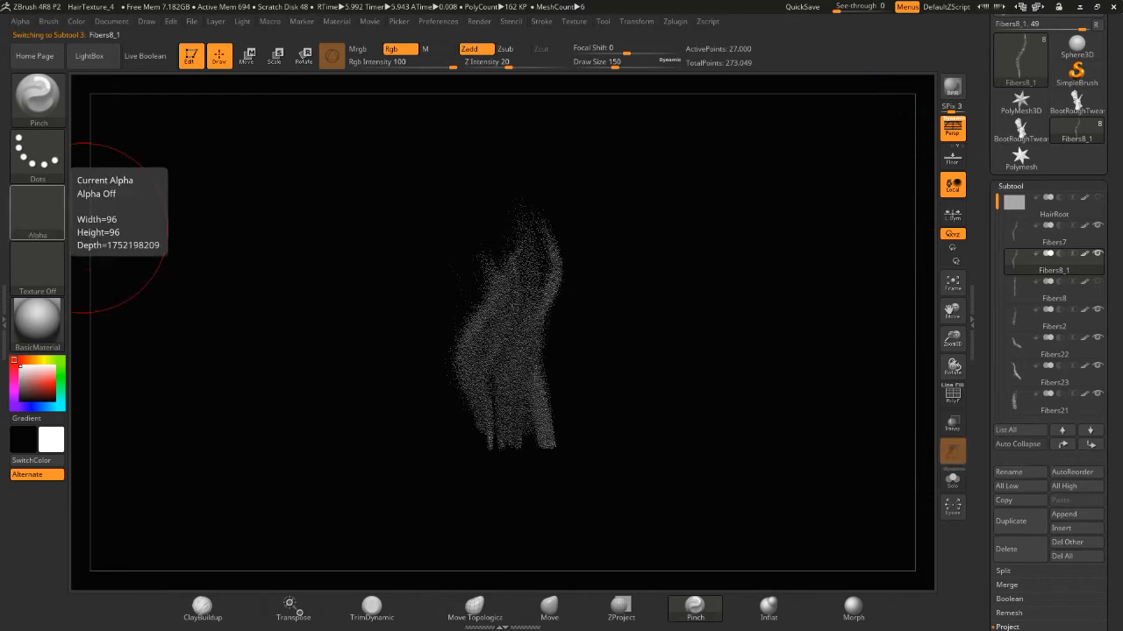
click(290, 616)
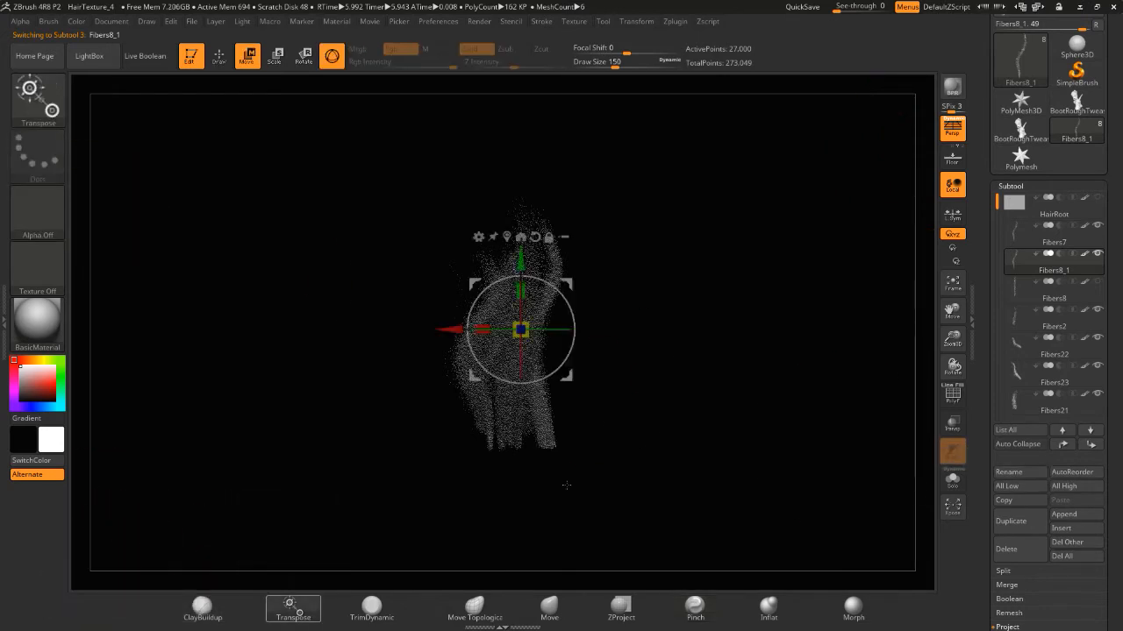
Show the HairRoot plane and hide every other visible strand except the new copy.
click(1097, 227)
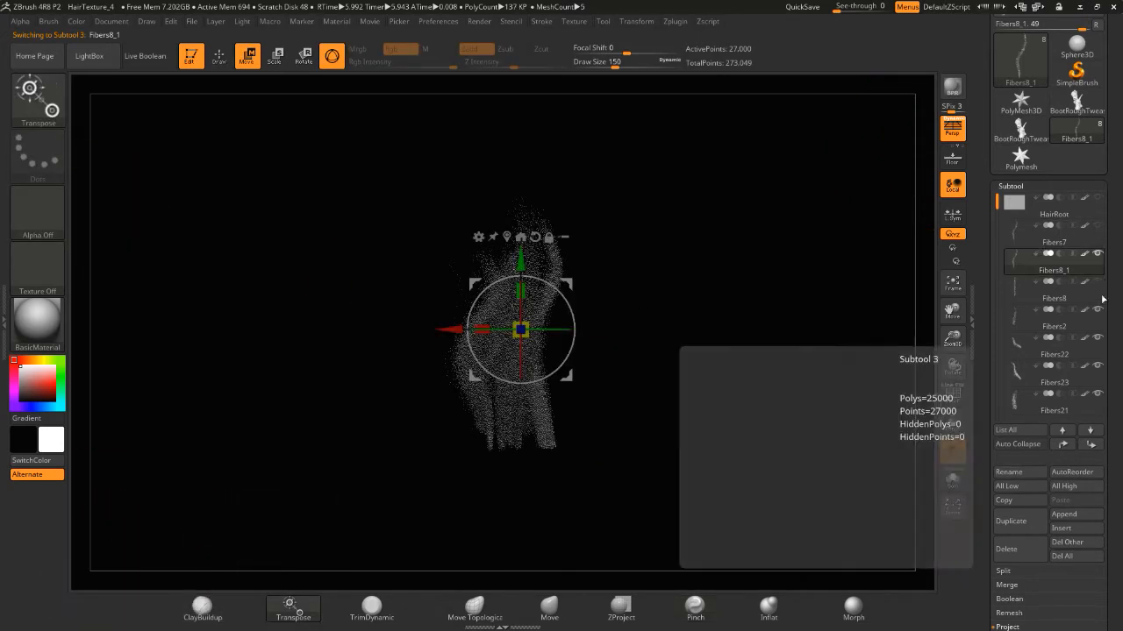
click(1098, 198)
click(1097, 310)
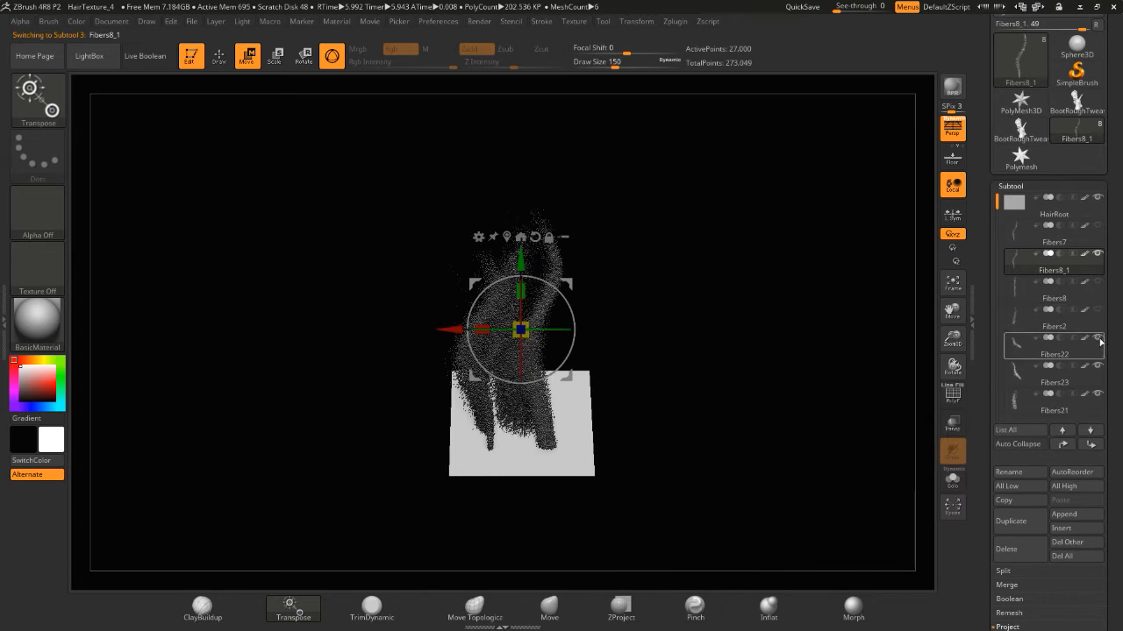
click(1097, 338)
click(1097, 365)
click(1097, 394)
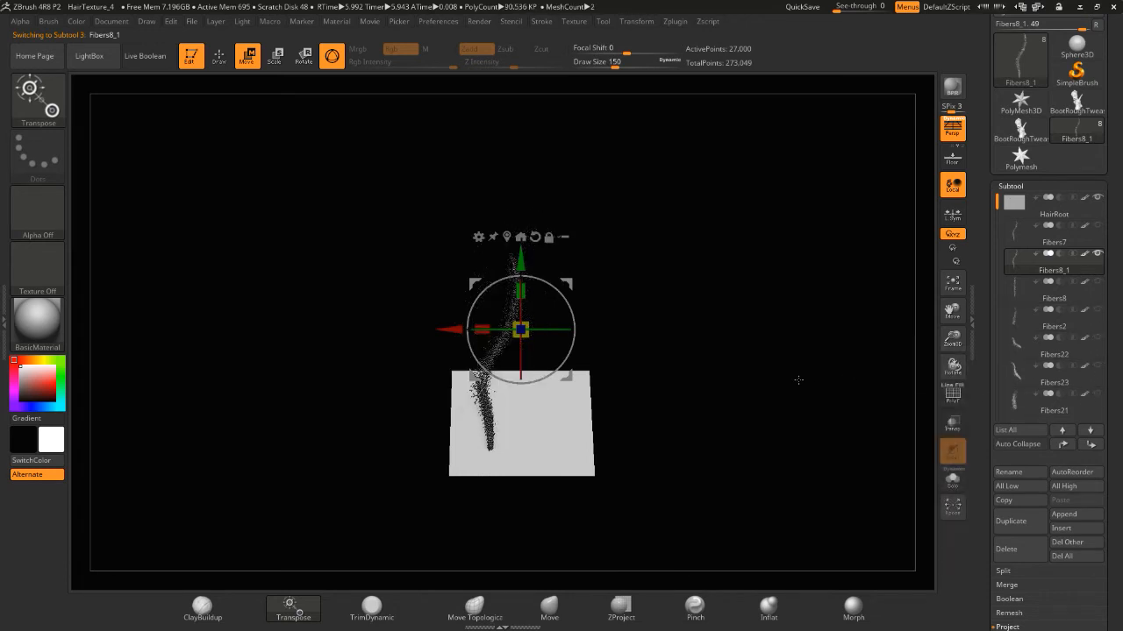
Move the gizmo pivot to the root of the copied strand where it meets the HairRoot plane.
drag(798, 379, 748, 380)
drag(678, 364, 759, 343)
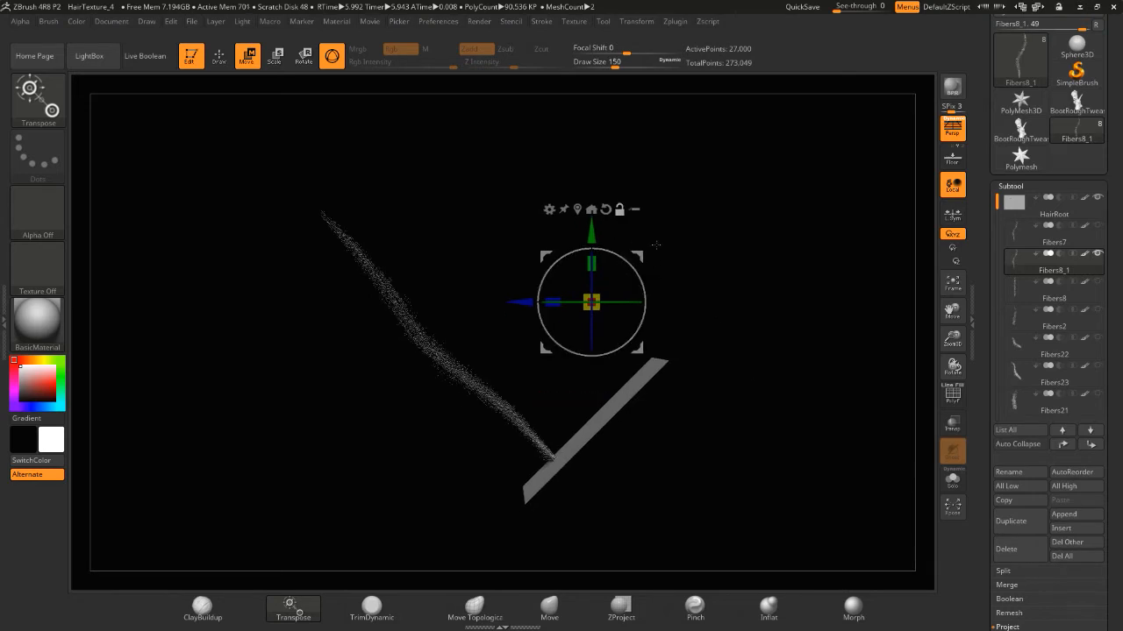
alt+drag(639, 256, 531, 403)
shift+drag(231, 429, 303, 432)
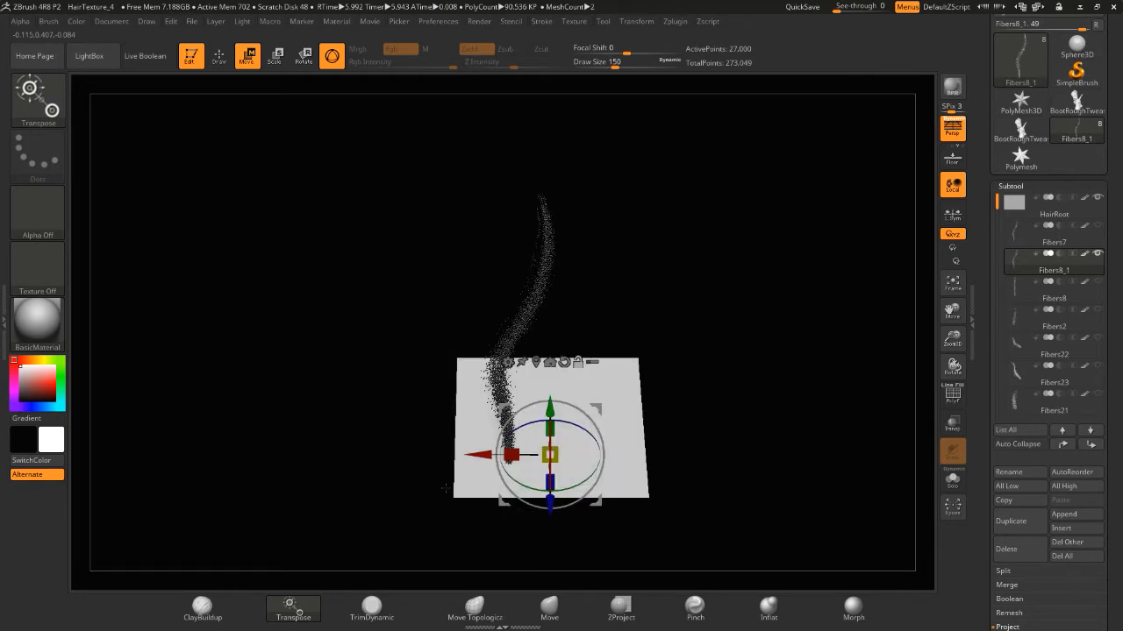
drag(473, 455, 441, 451)
drag(386, 421, 343, 423)
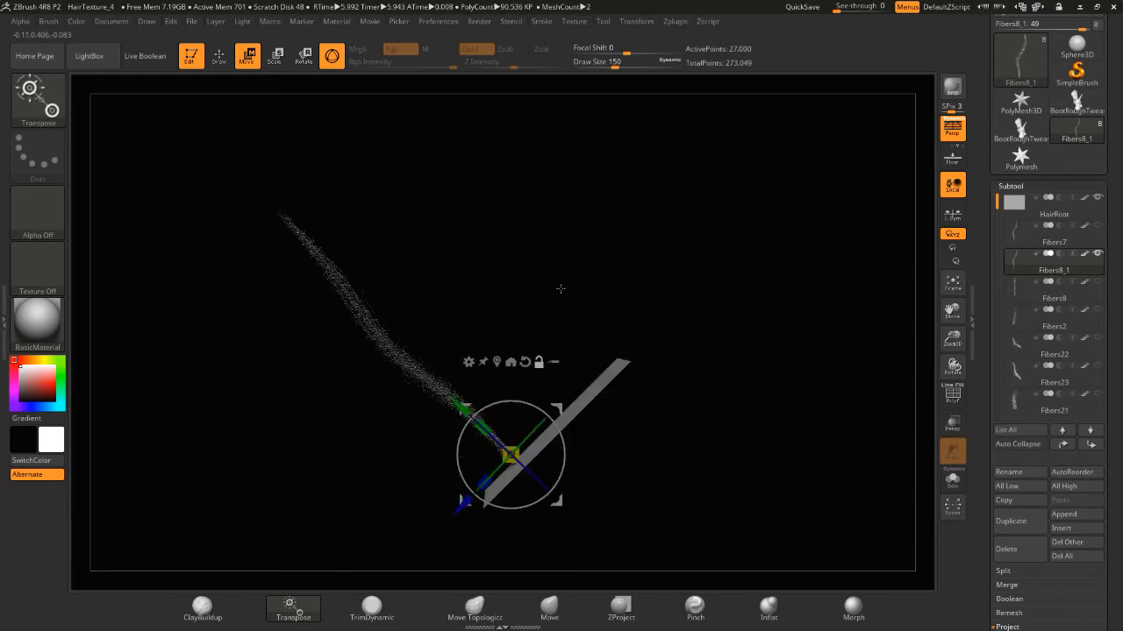
Reposition the copied strand toward the front edge of the HairRoot plane with the Transpose gizmo.
drag(601, 247, 655, 248)
drag(718, 280, 694, 274)
drag(677, 333, 701, 299)
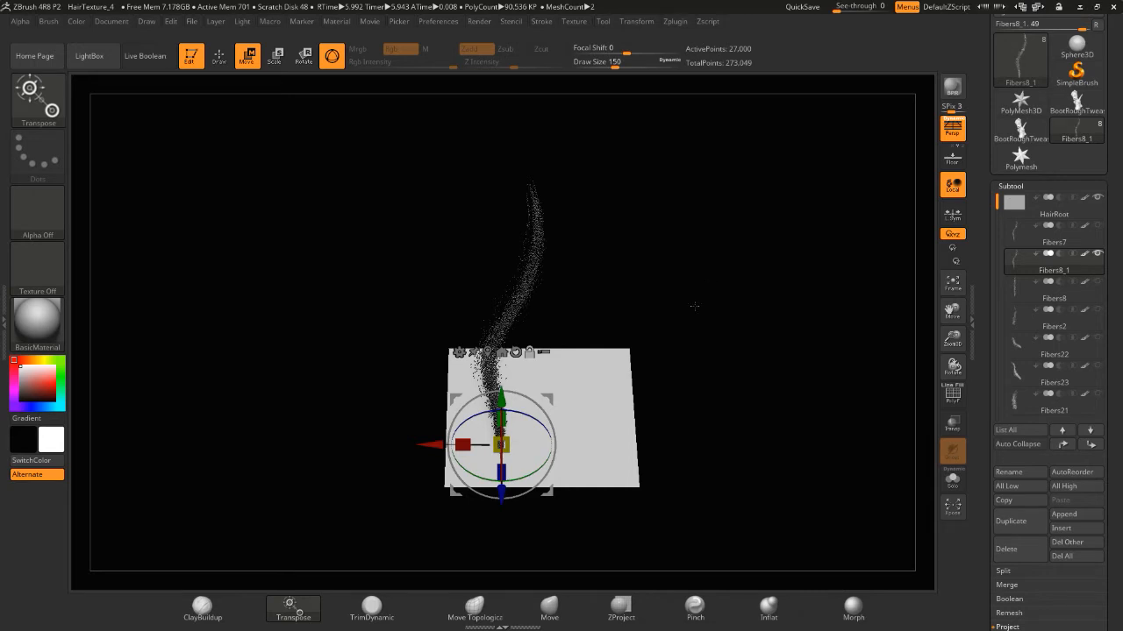
mouse_move(692, 302)
mouse_down()
mouse_move(739, 298)
mouse_move(697, 292)
mouse_up()
drag(706, 343, 629, 352)
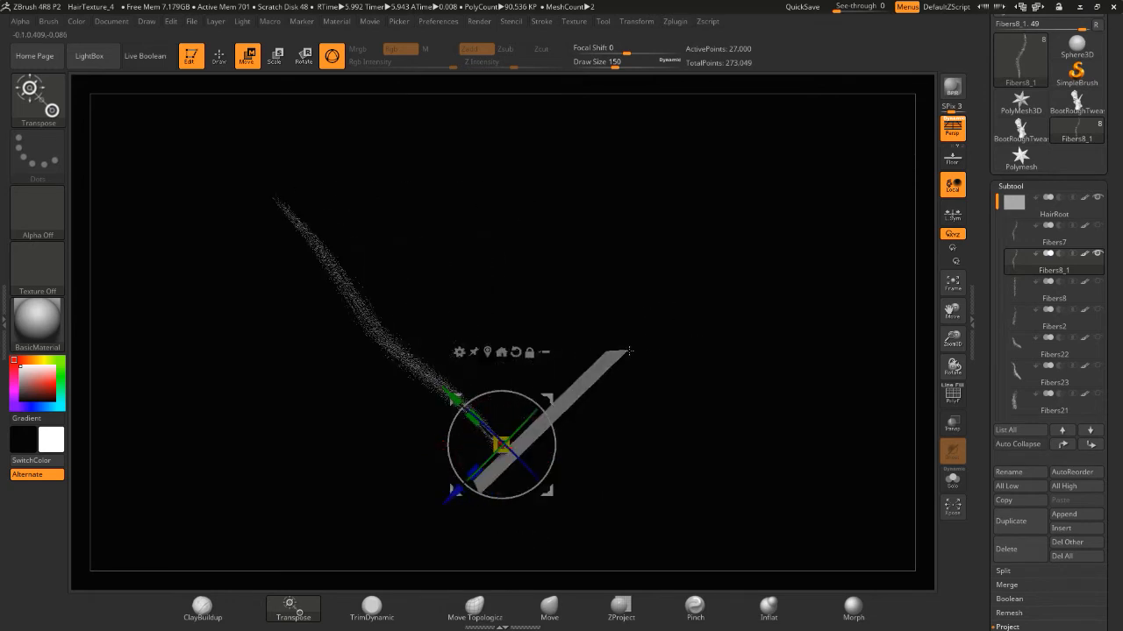
drag(454, 399, 294, 380)
drag(507, 448, 499, 446)
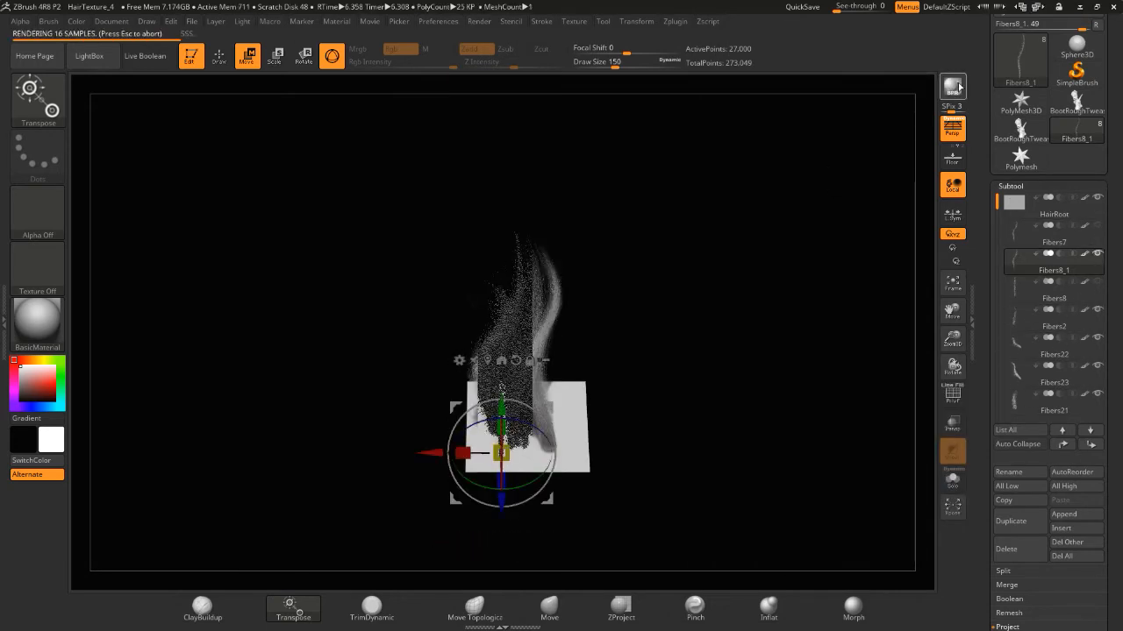
Nudge the copied strand's tip toward the group with the Move brush and render all the strands.
key(q)
alt+drag(319, 396, 817, 374)
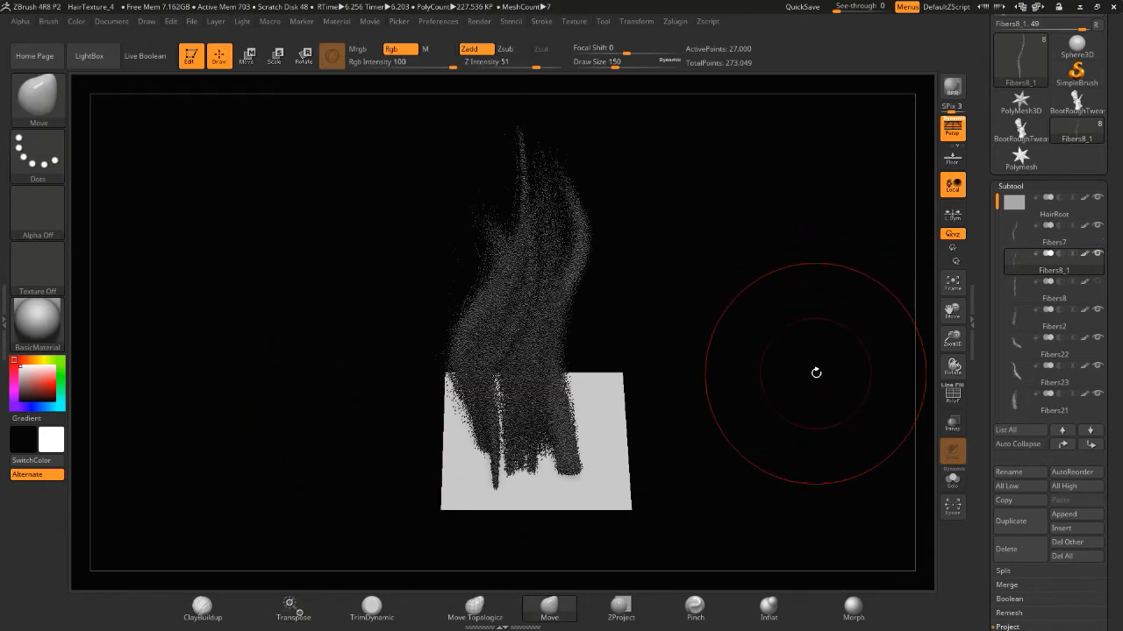
click(952, 87)
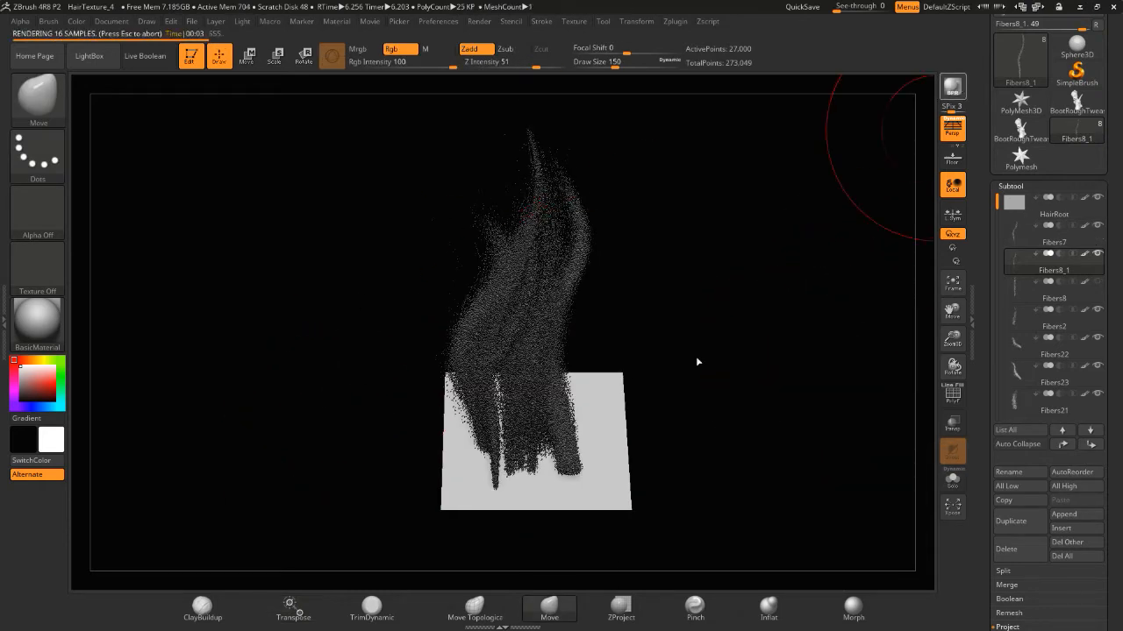
Shift the Fibers7 strand across to the right side of the group and render the strands with the HairRoot plane hidden.
click(1042, 243)
key(w)
drag(491, 319, 534, 320)
key(shift+r)
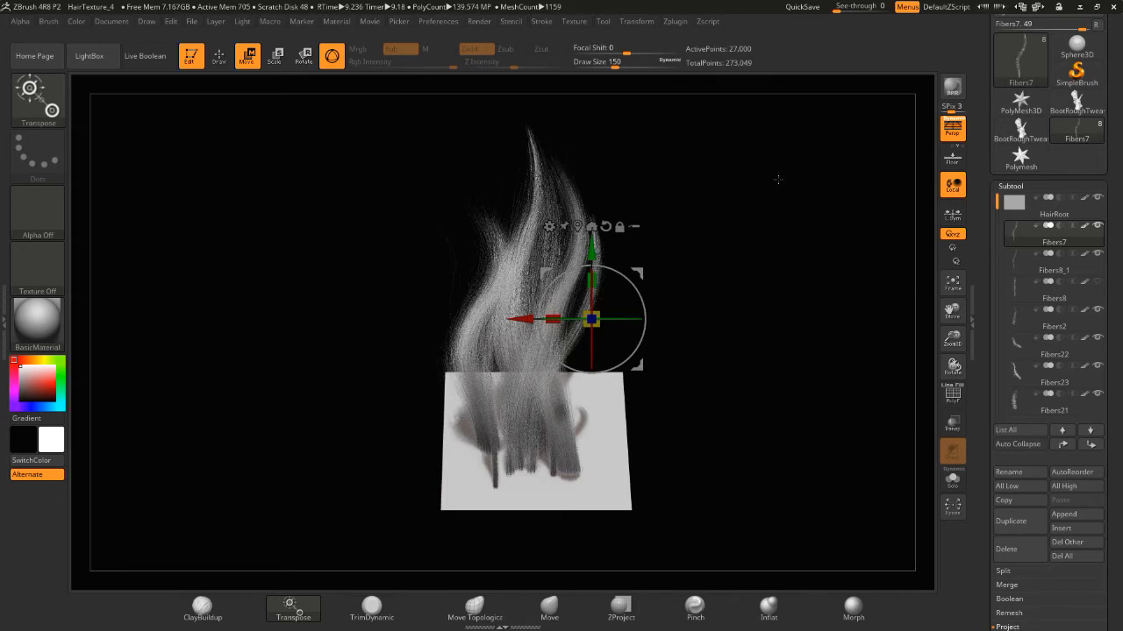
click(1057, 290)
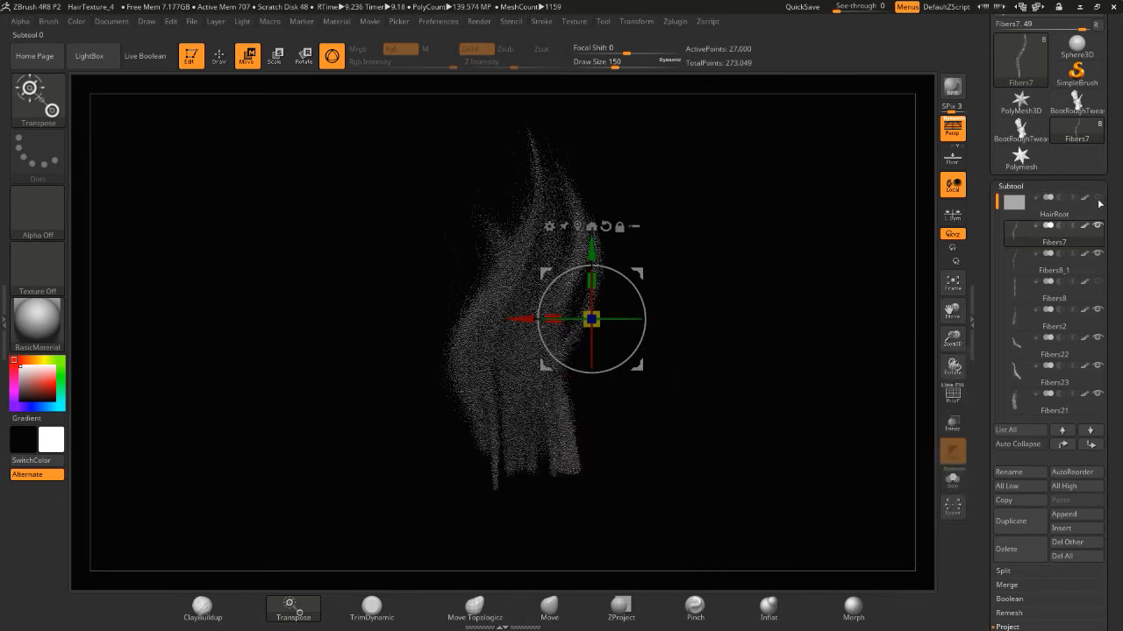
click(953, 88)
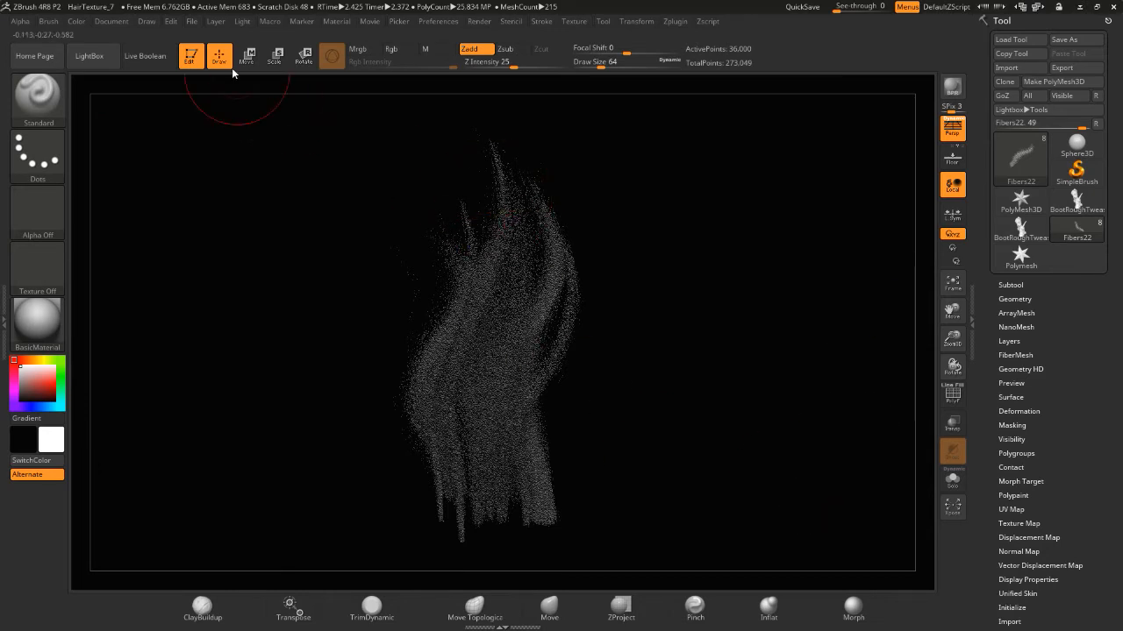
Set the document background to a dark grey sampled from the interface and render the hair strands with BPR.
click(110, 21)
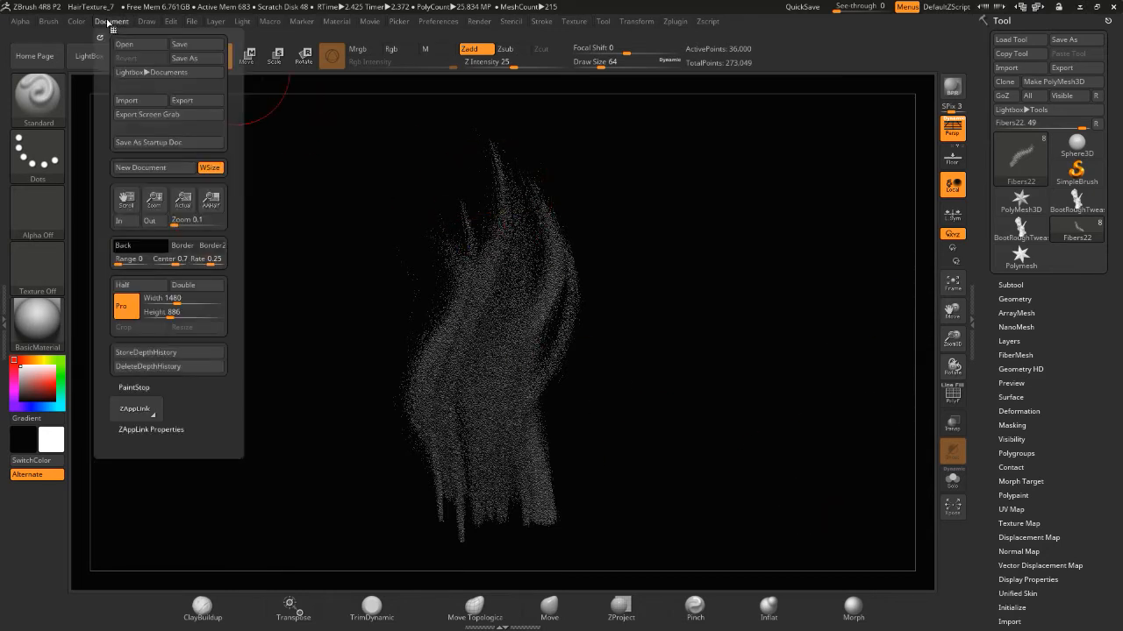
click(144, 247)
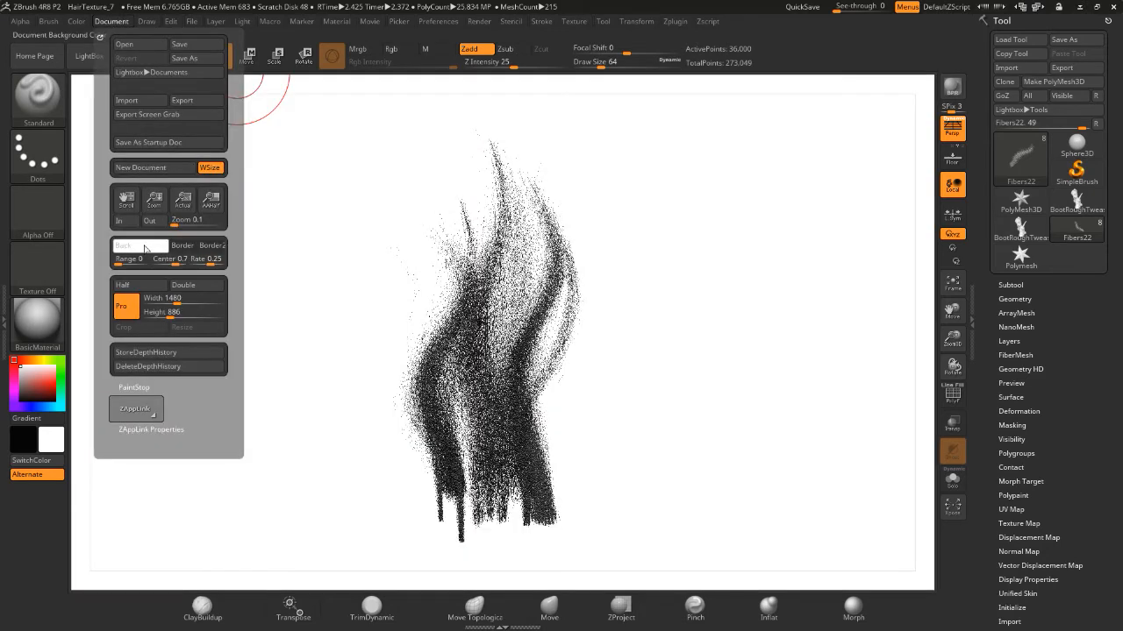
drag(144, 249, 33, 339)
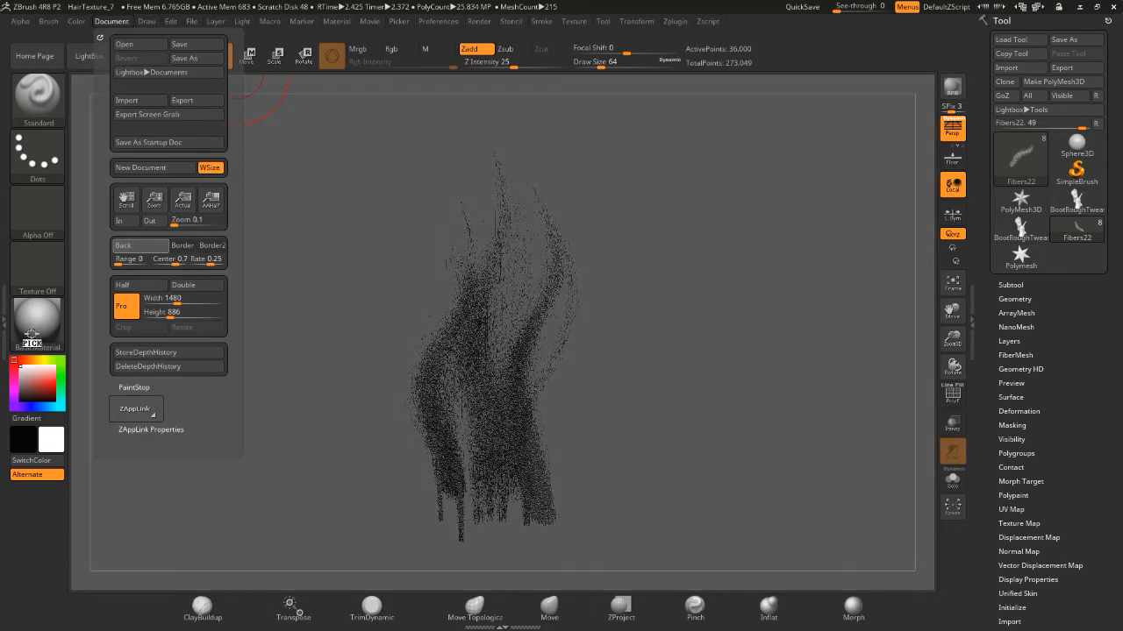
drag(31, 335, 35, 336)
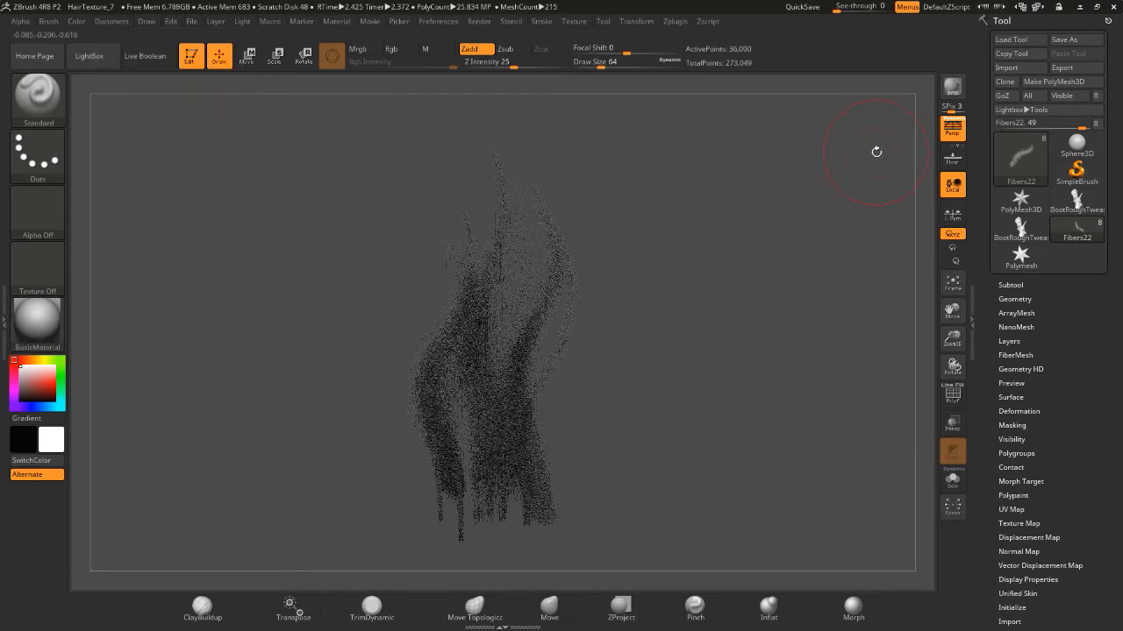
click(953, 87)
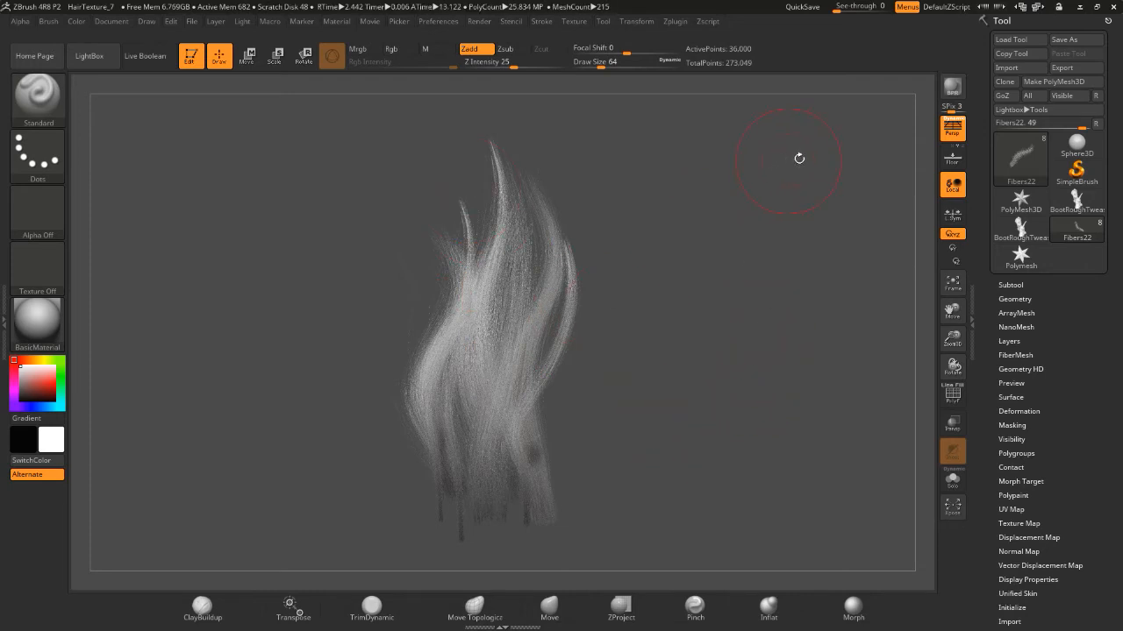
Export the rendered document image as HairTexDiffuse in Photoshop PSD format to the Renders folder.
click(110, 22)
click(207, 106)
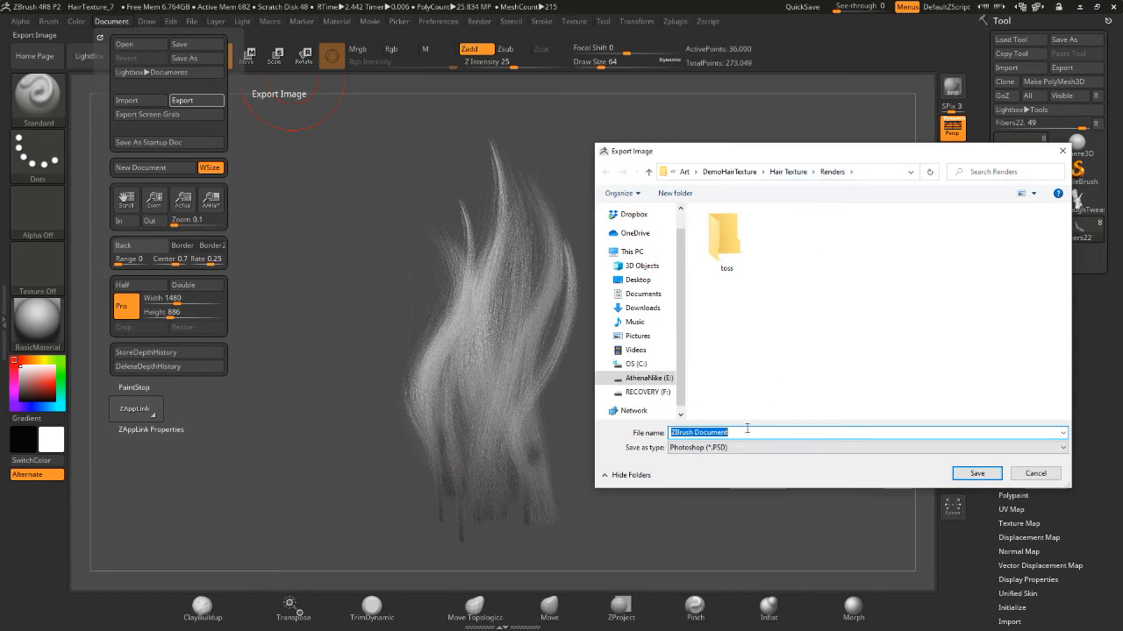
text(HairTexDiffuse)
key(Return)
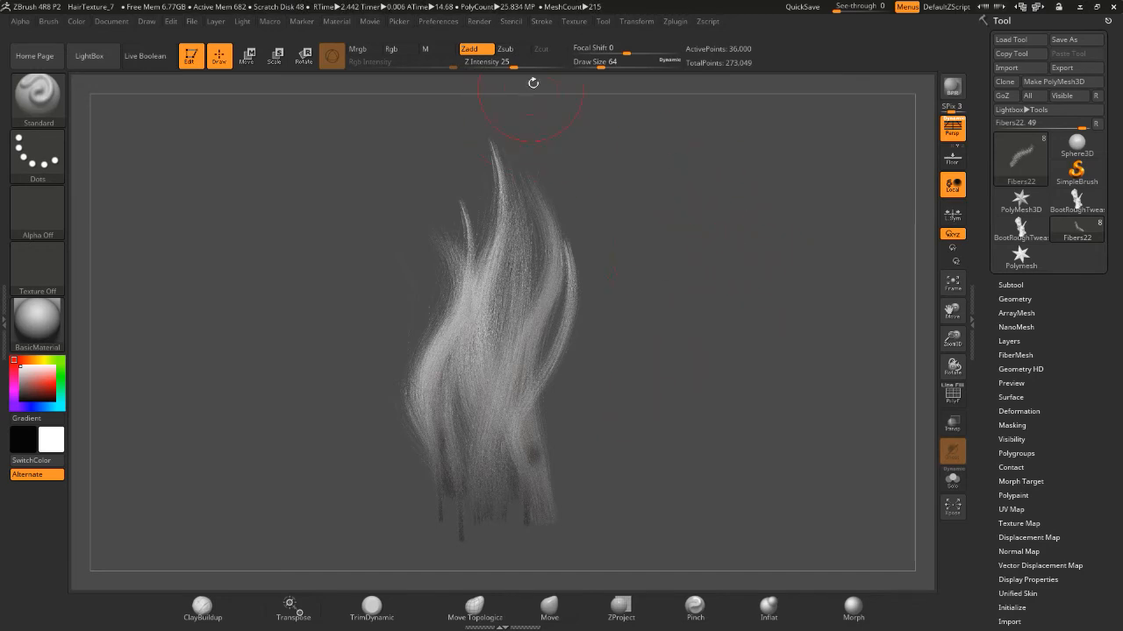
Export the Depth map of the BPR render as HairTexDepth in PSD format to the Renders folder.
click(480, 23)
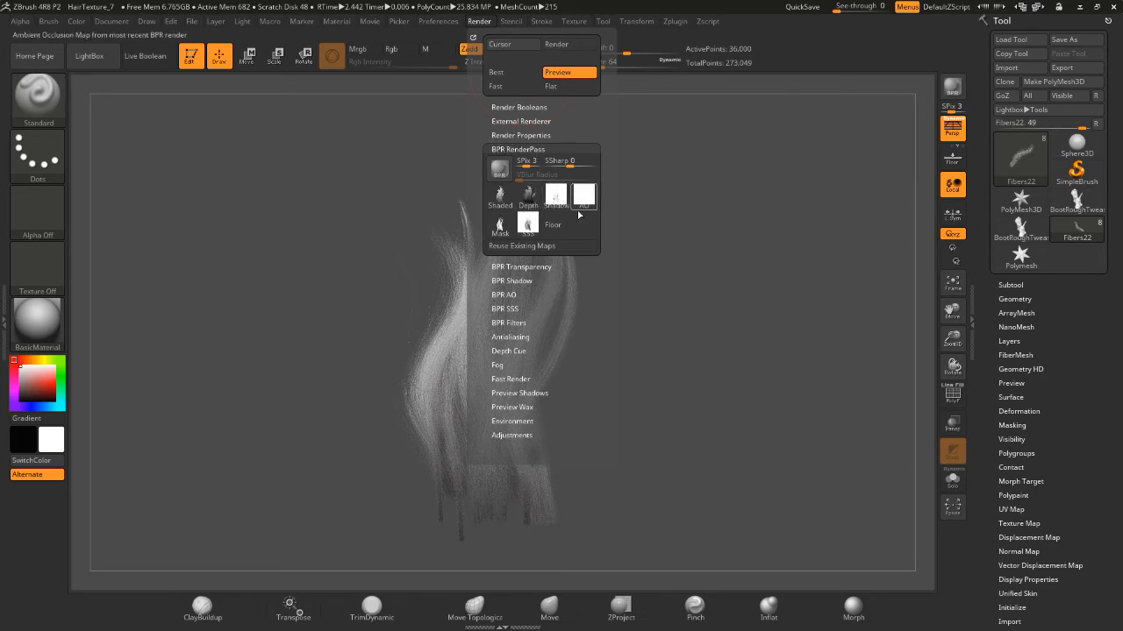
mouse_move(517, 207)
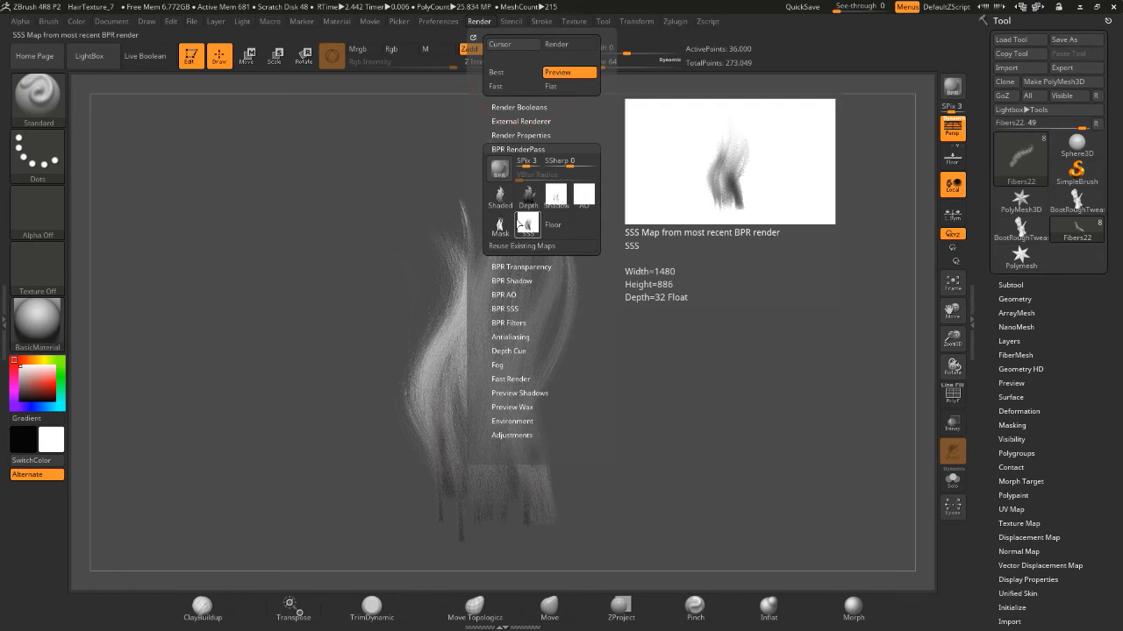
click(529, 197)
click(788, 238)
drag(693, 432, 772, 440)
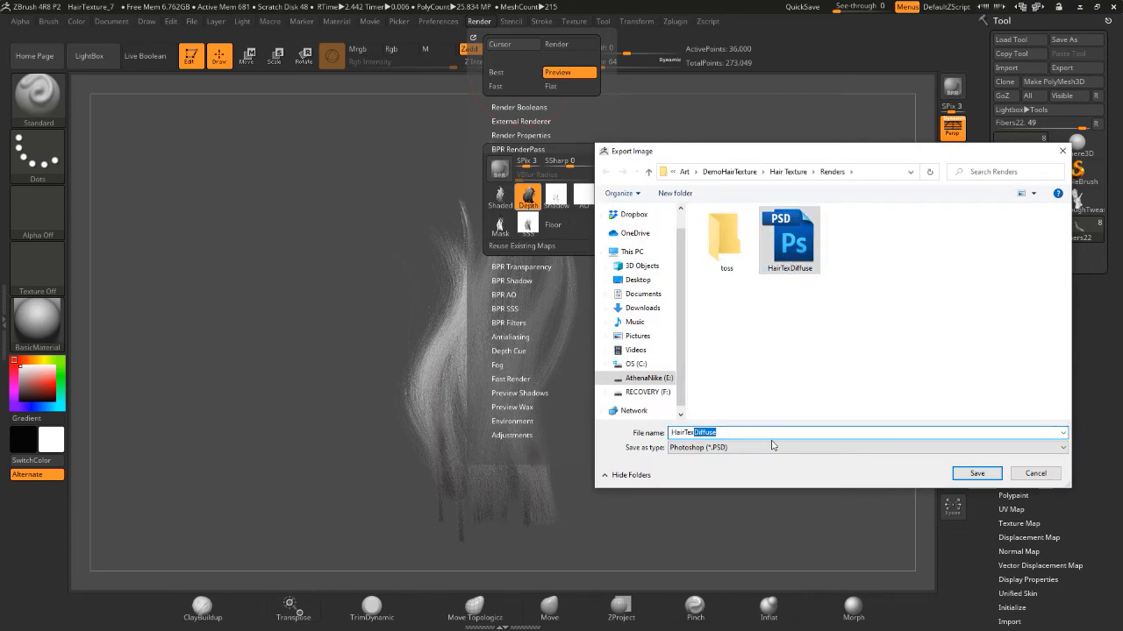
text(Depth)
key(Return)
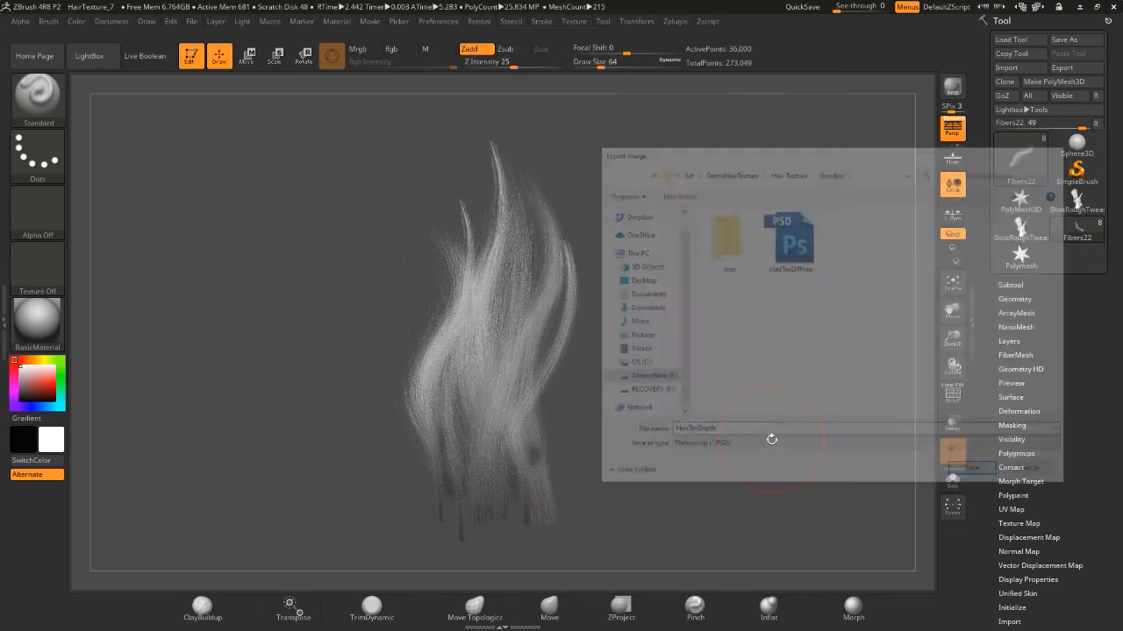
Export the Mask map of the BPR render as HairTexAlpha in PSD format to the Renders folder.
click(482, 22)
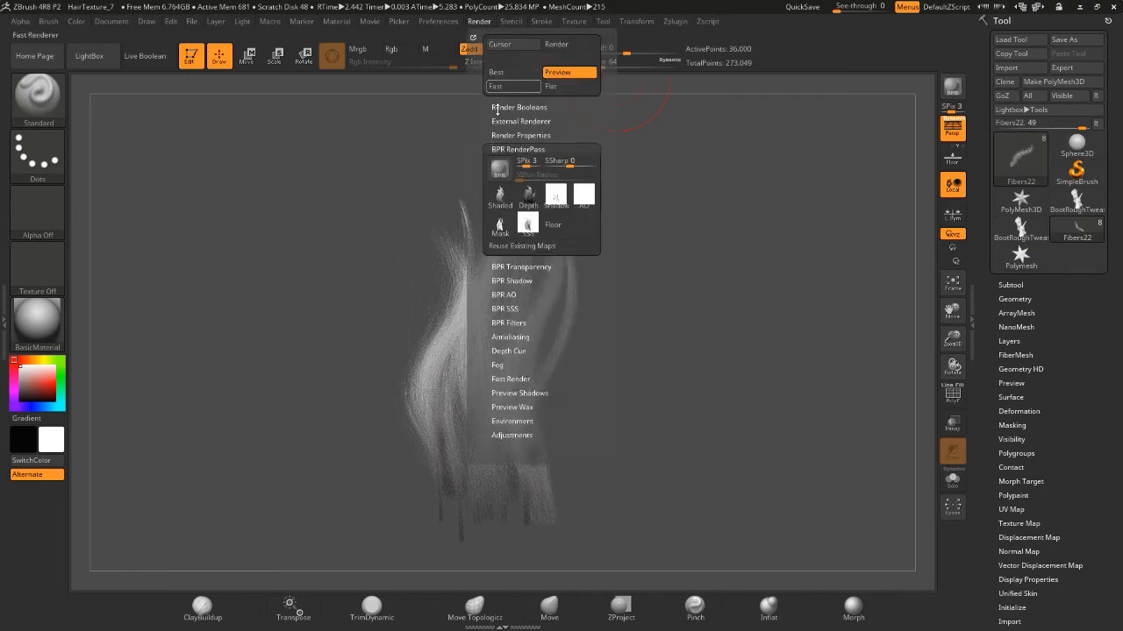
click(500, 226)
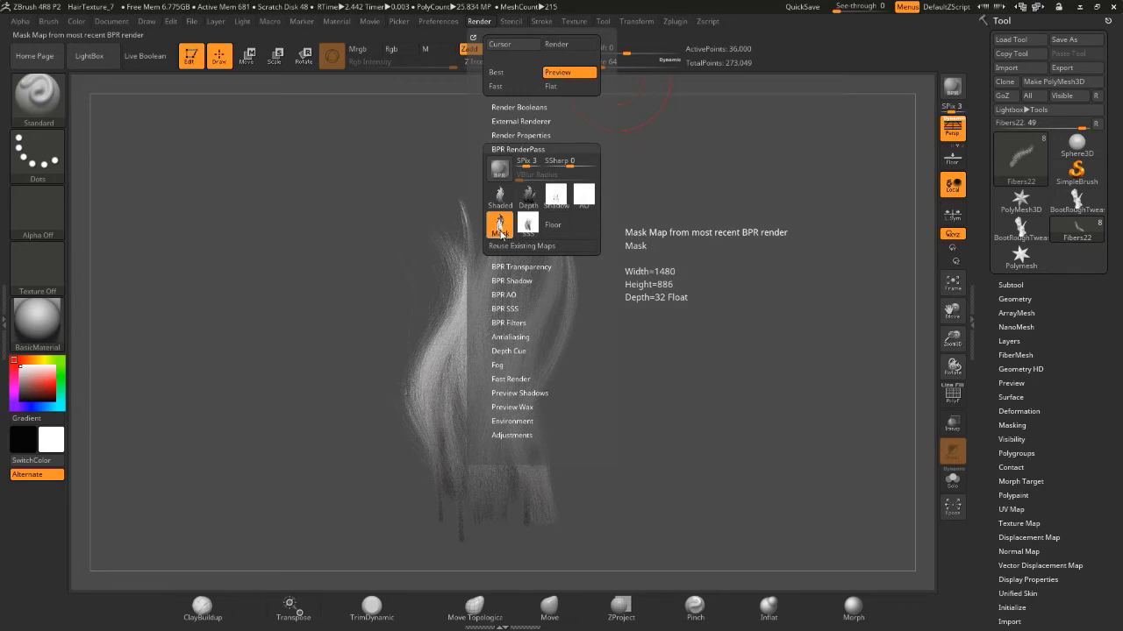
click(788, 238)
click(702, 432)
drag(694, 432, 767, 422)
text(Al)
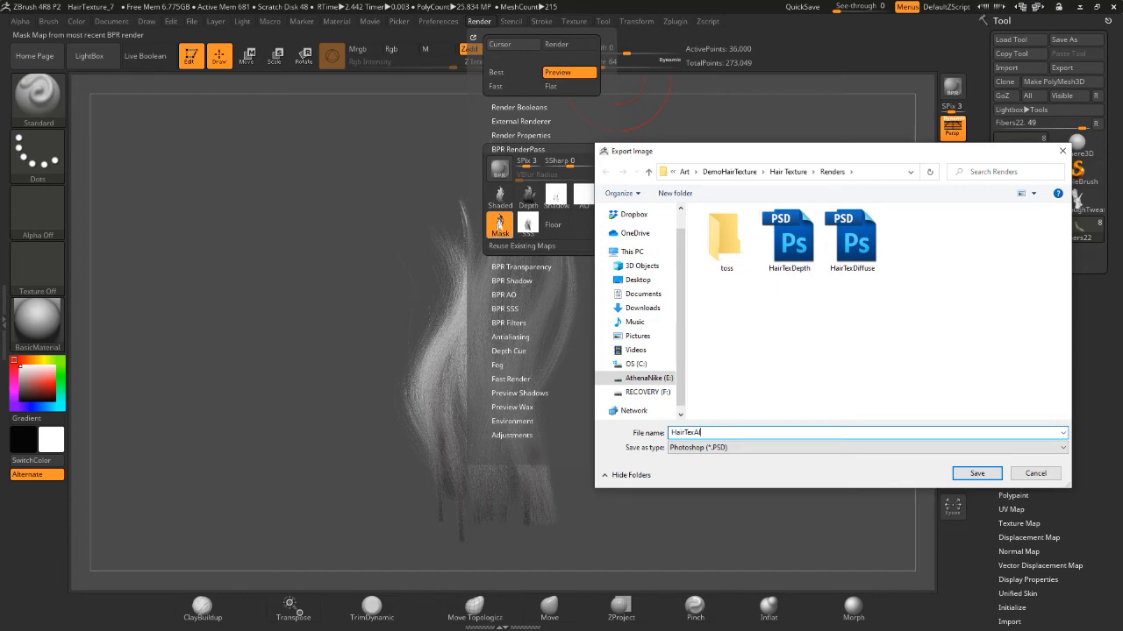
text(pha)
key(Return)
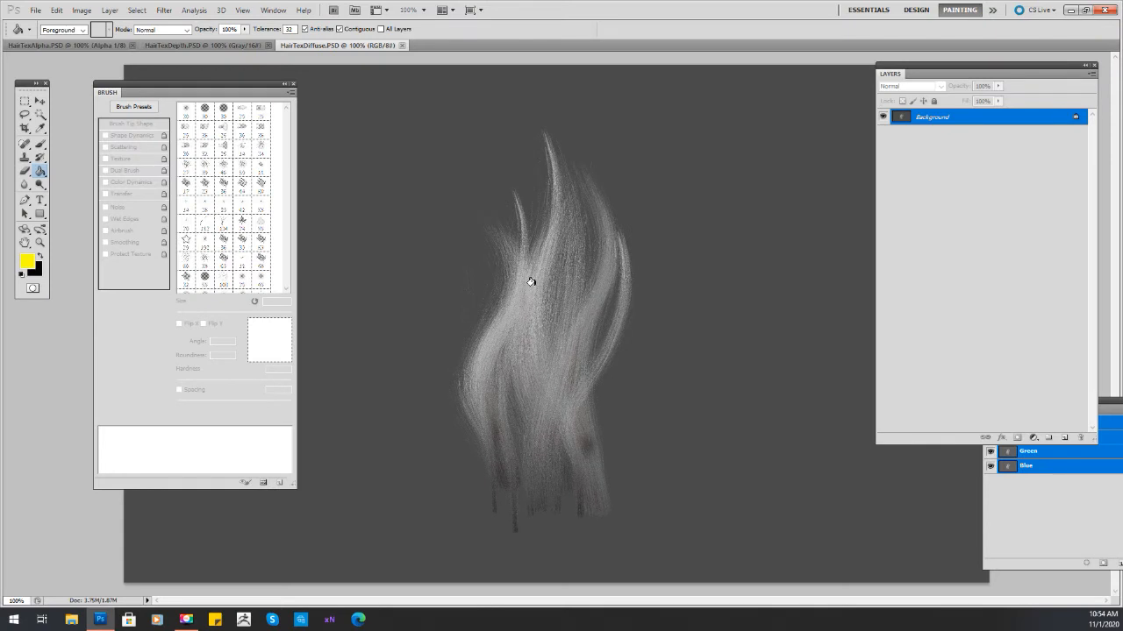
In Photoshop, look through the depth, alpha and diffuse renders and close the floating Brush palette covering the canvas.
mouse_move(268, 85)
mouse_down()
mouse_move(748, 110)
mouse_move(844, 144)
mouse_move(815, 171)
mouse_move(856, 199)
mouse_up()
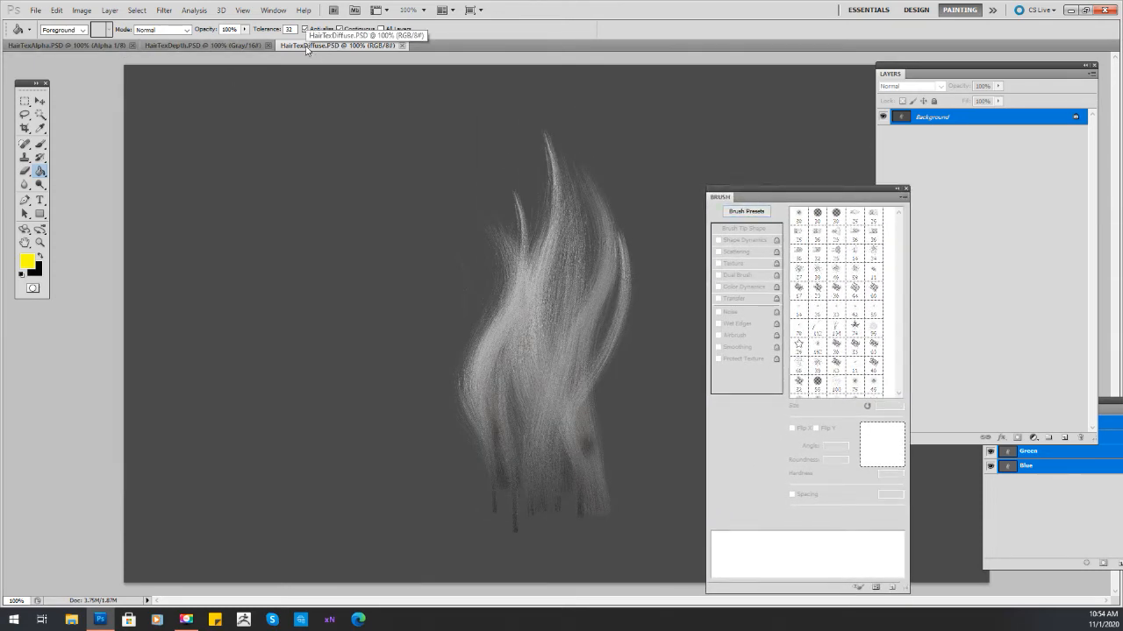
click(208, 48)
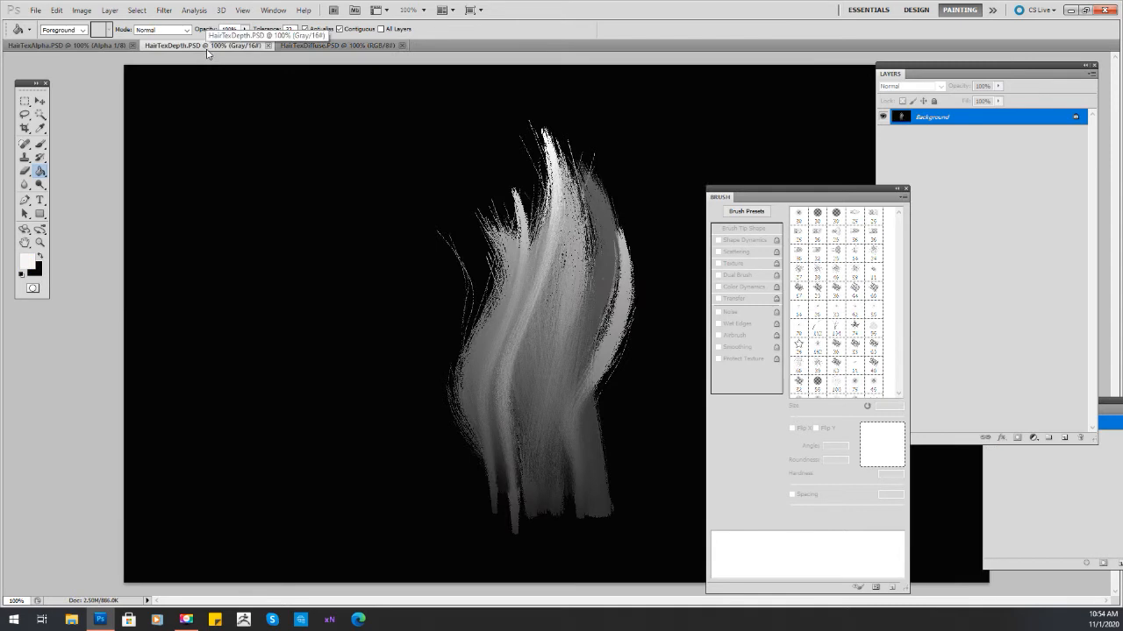
click(85, 49)
click(307, 46)
key(z)
mouse_move(563, 220)
mouse_down()
mouse_move(535, 220)
mouse_move(545, 222)
mouse_up()
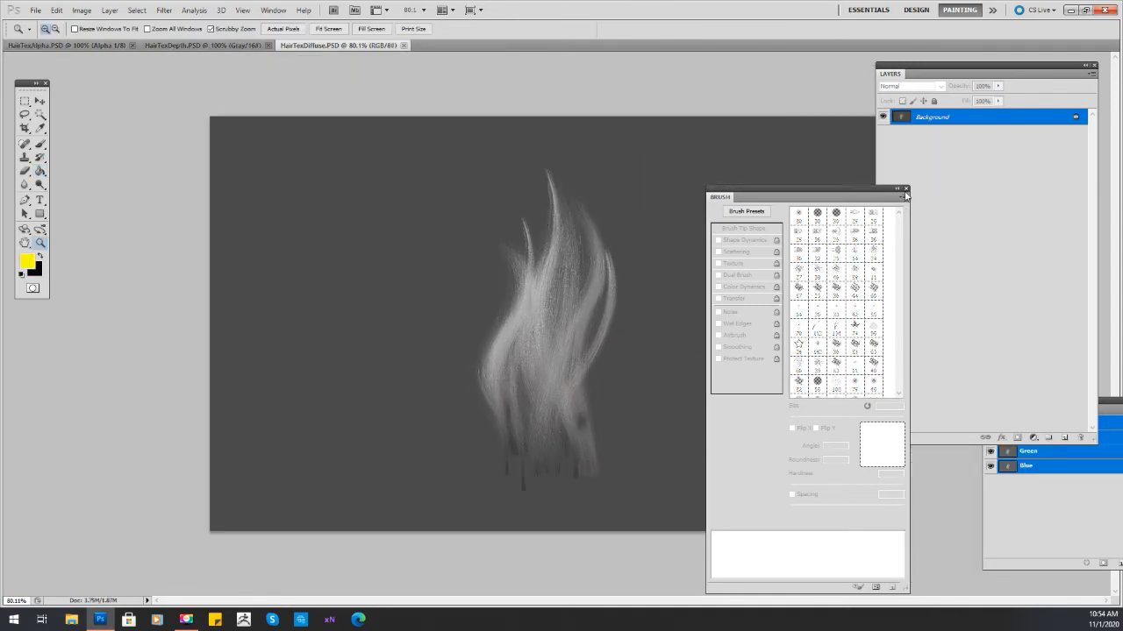
click(905, 189)
Copy the HairTexDepth image into the HairTexDiffuse document as a new layer.
click(199, 48)
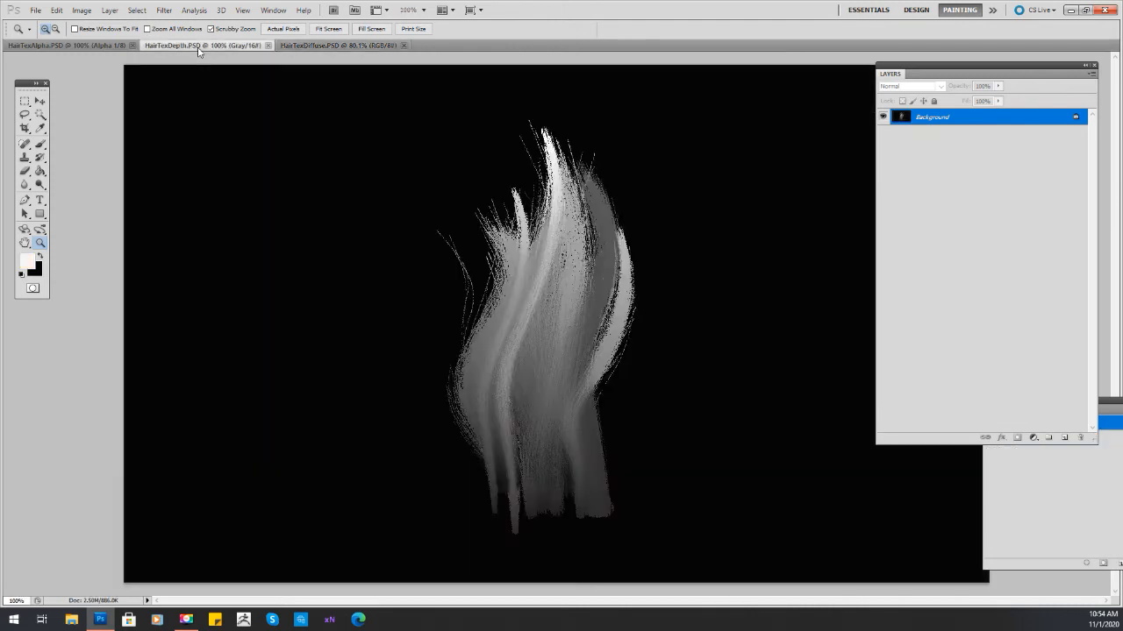
click(361, 47)
key(ctrl+v)
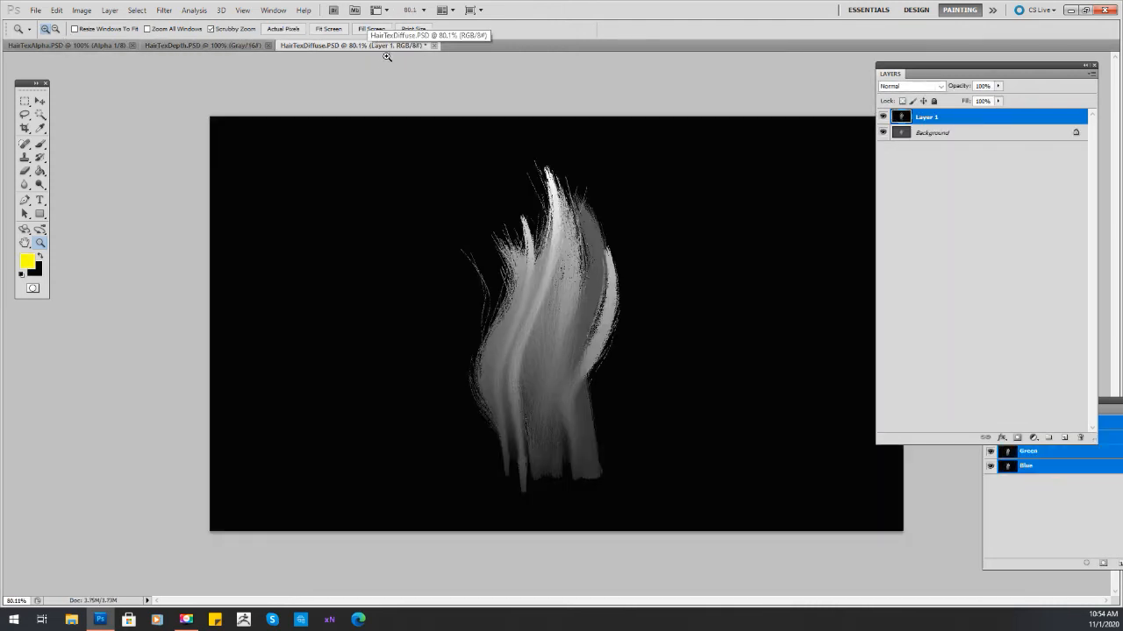
Copy the HairTexAlpha image into the HairTexDiffuse document as a new layer above the depth image.
click(100, 45)
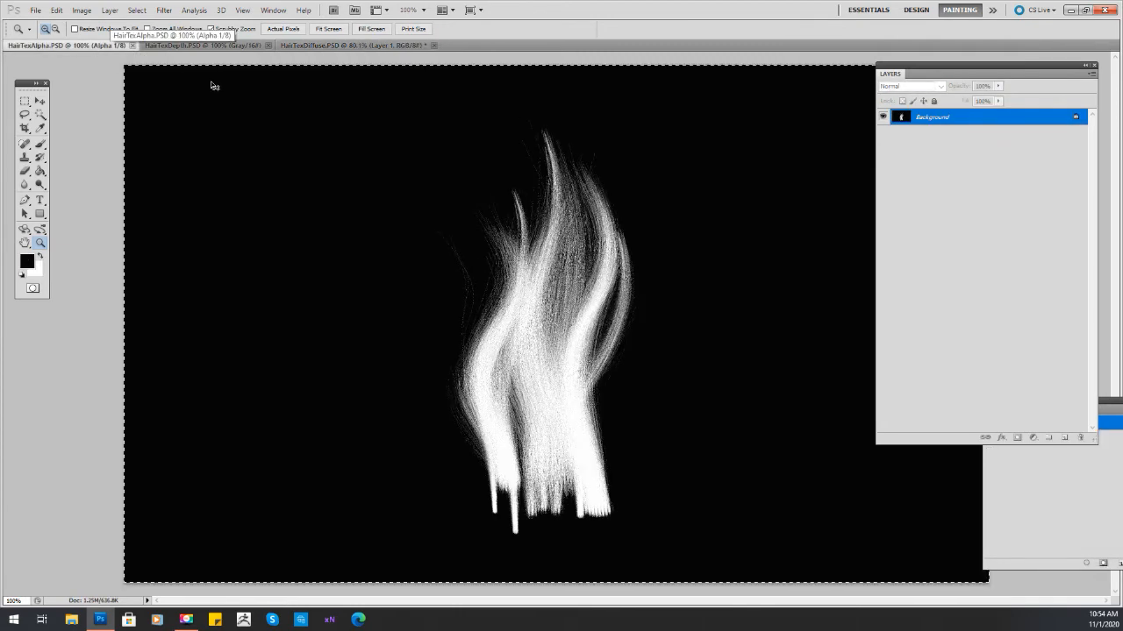
drag(496, 298, 514, 325)
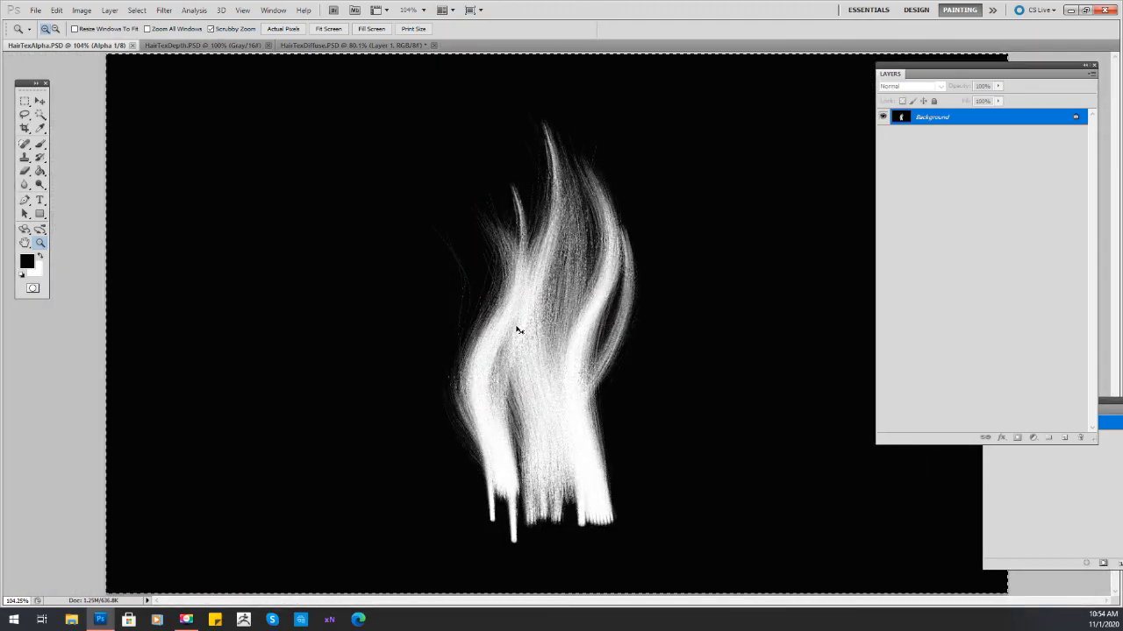
click(345, 45)
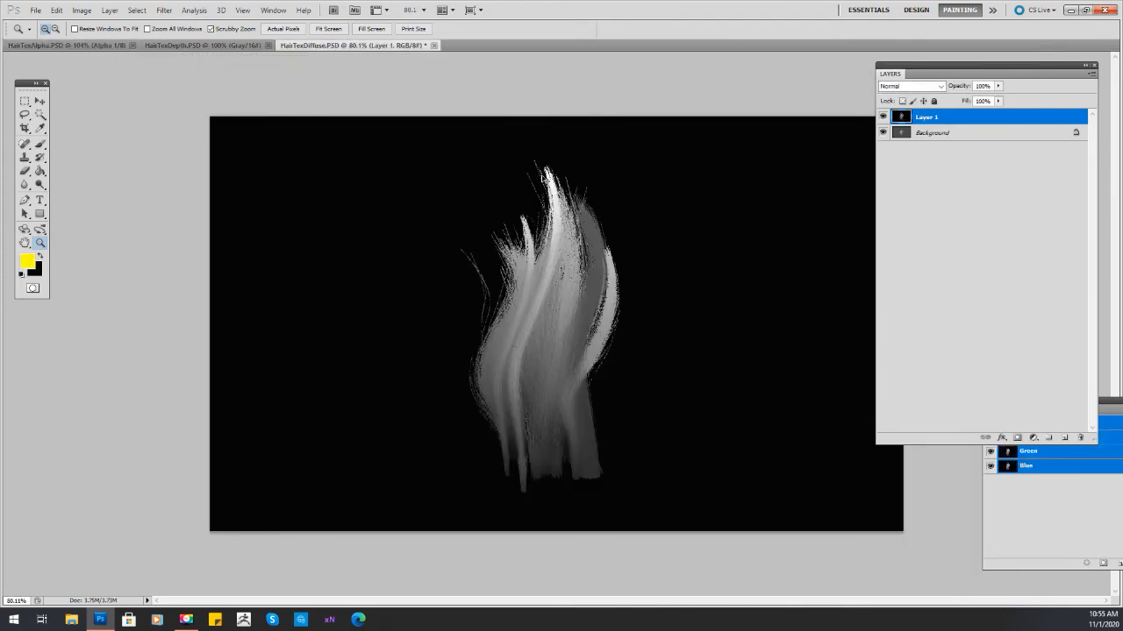
key(ctrl+v)
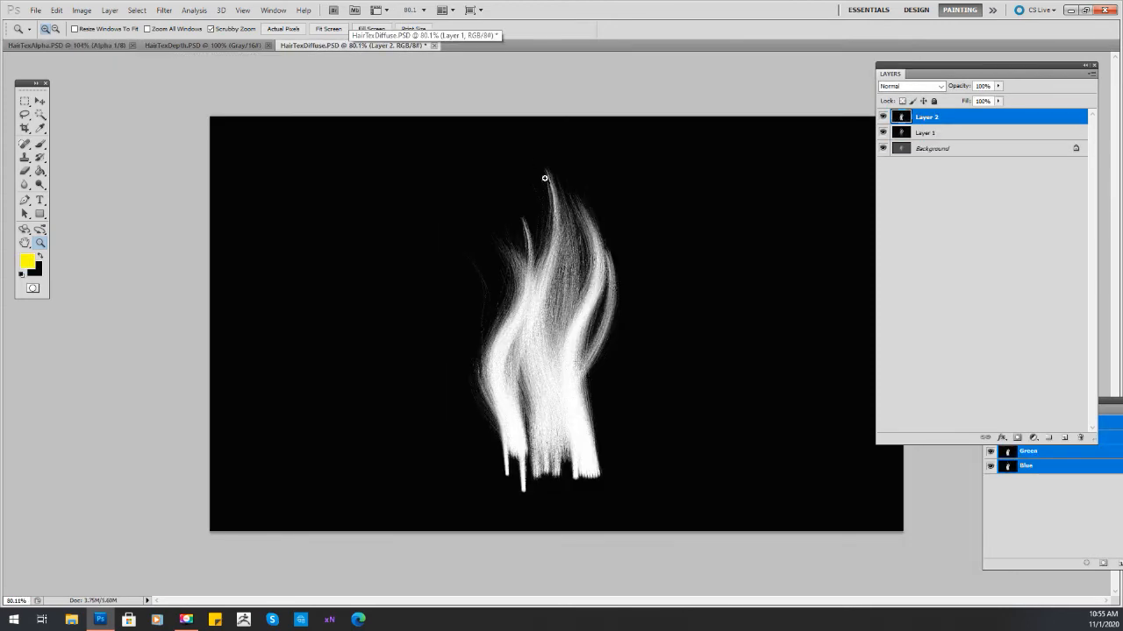
Save the combined document as HairTex_1 in Photoshop format in the Hair Texture folder.
click(35, 10)
click(70, 189)
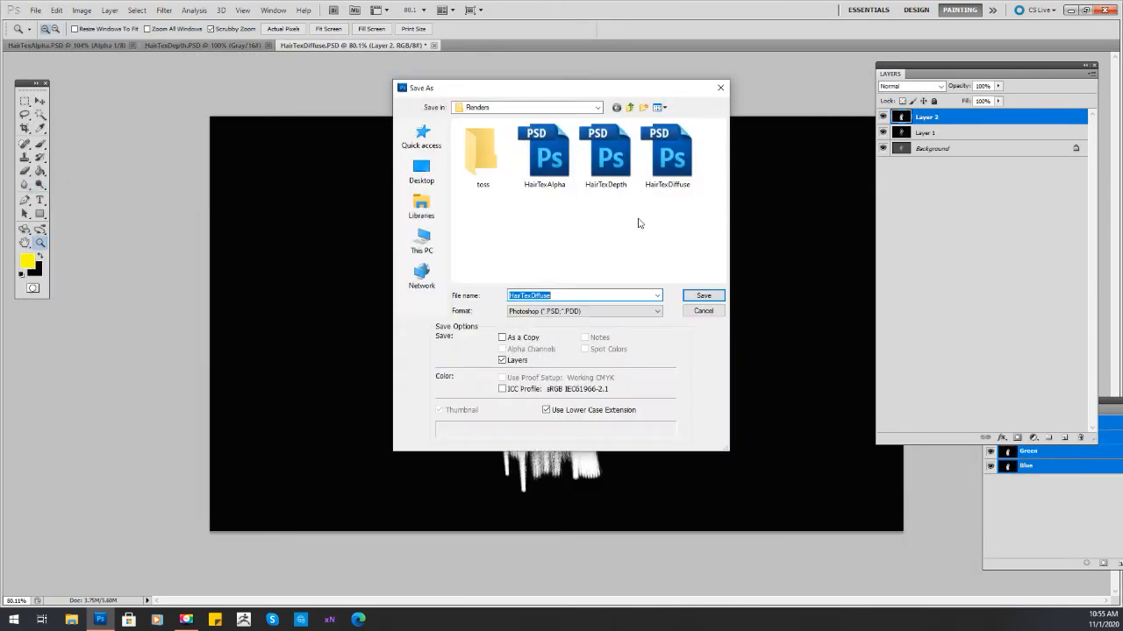
drag(532, 296, 620, 296)
click(629, 108)
drag(531, 295, 616, 295)
text(_S)
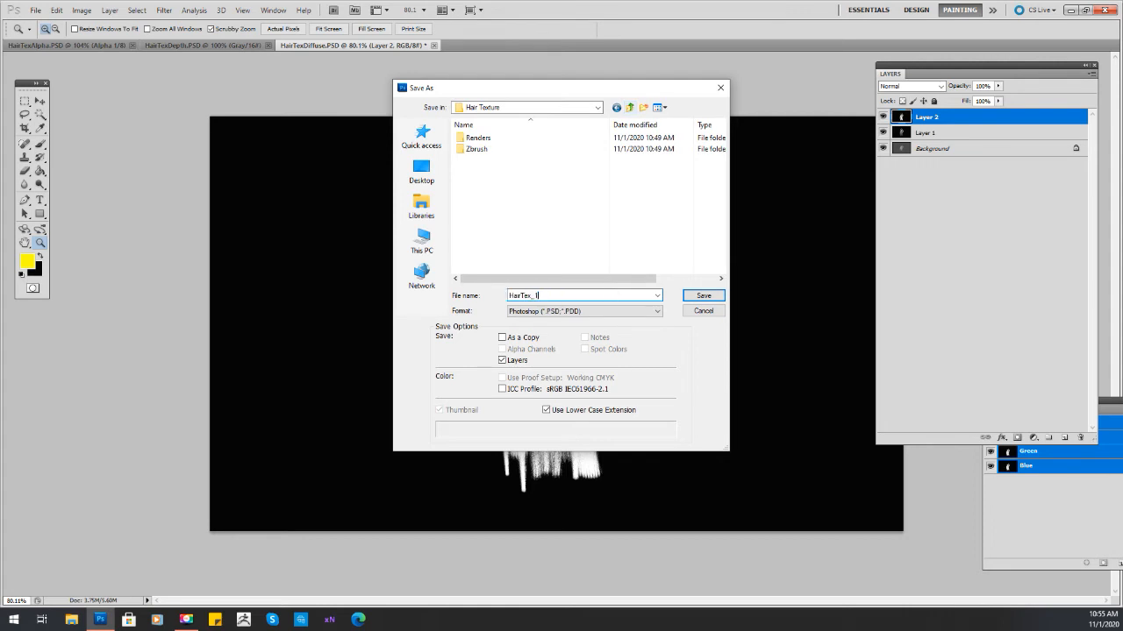
key(Return)
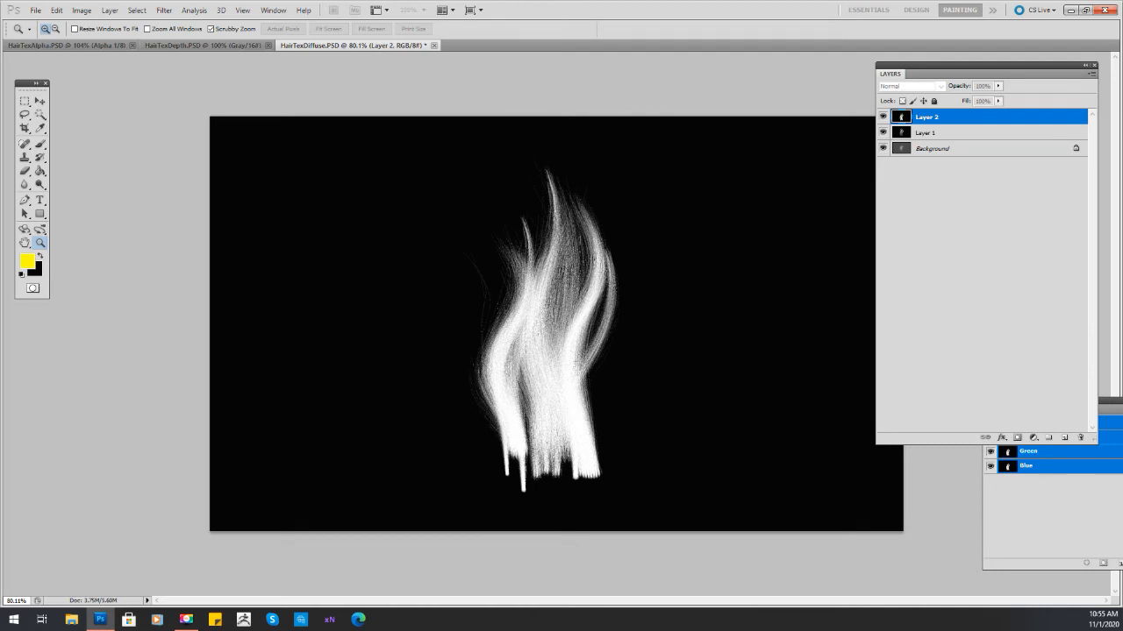
Rename the pasted mask layer alpha and the pasted depth layer depth.
double_click(926, 117)
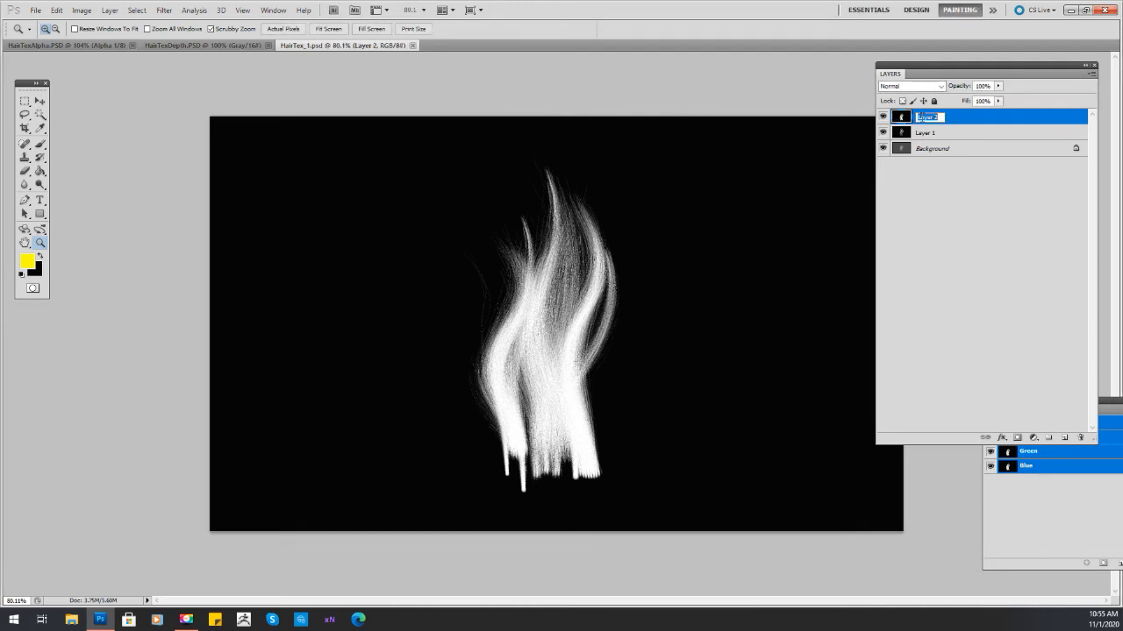
text(dlpha)
key(Return)
double_click(924, 132)
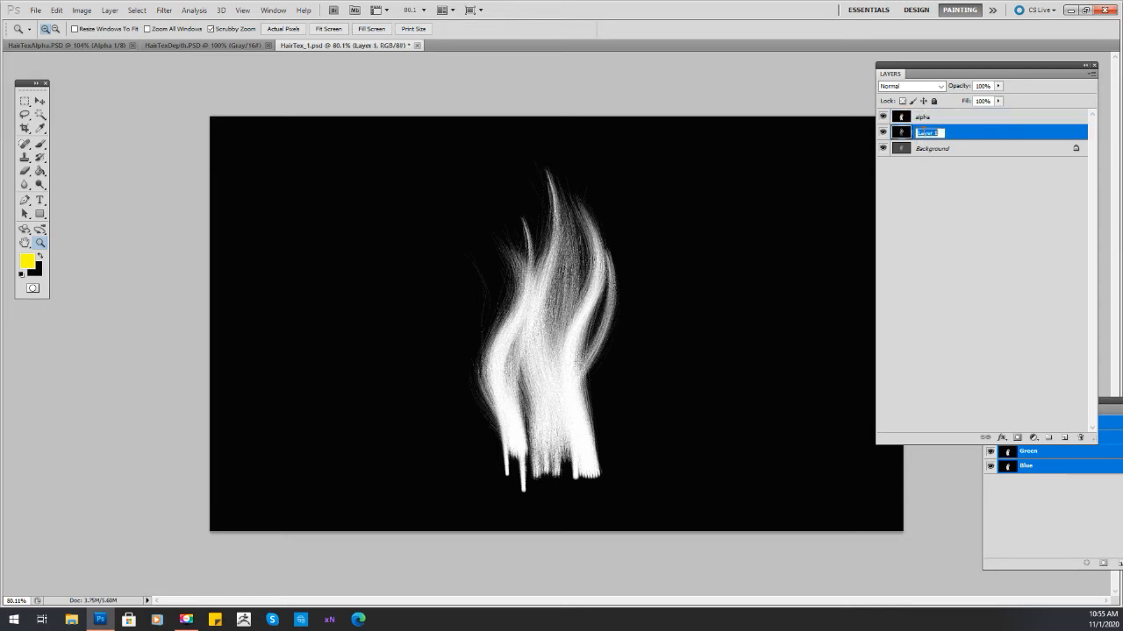
text(depth)
key(Return)
Cut the background image onto its own new layer and name that layer diffuse.
click(895, 151)
key(ctrl+shift+j)
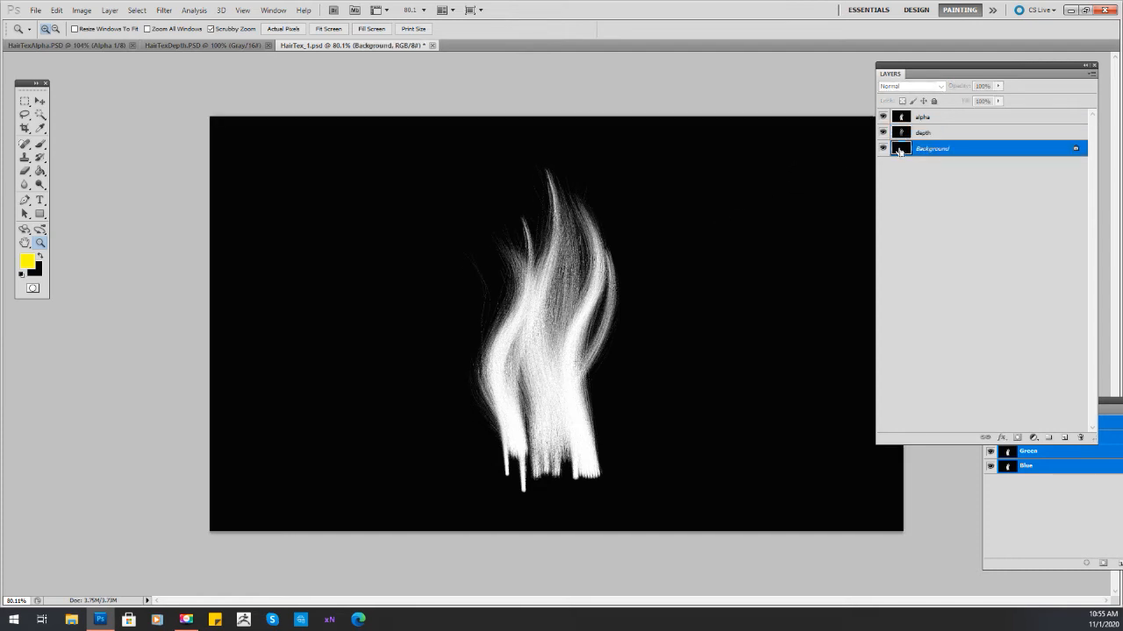
text(diffuse)
key(Return)
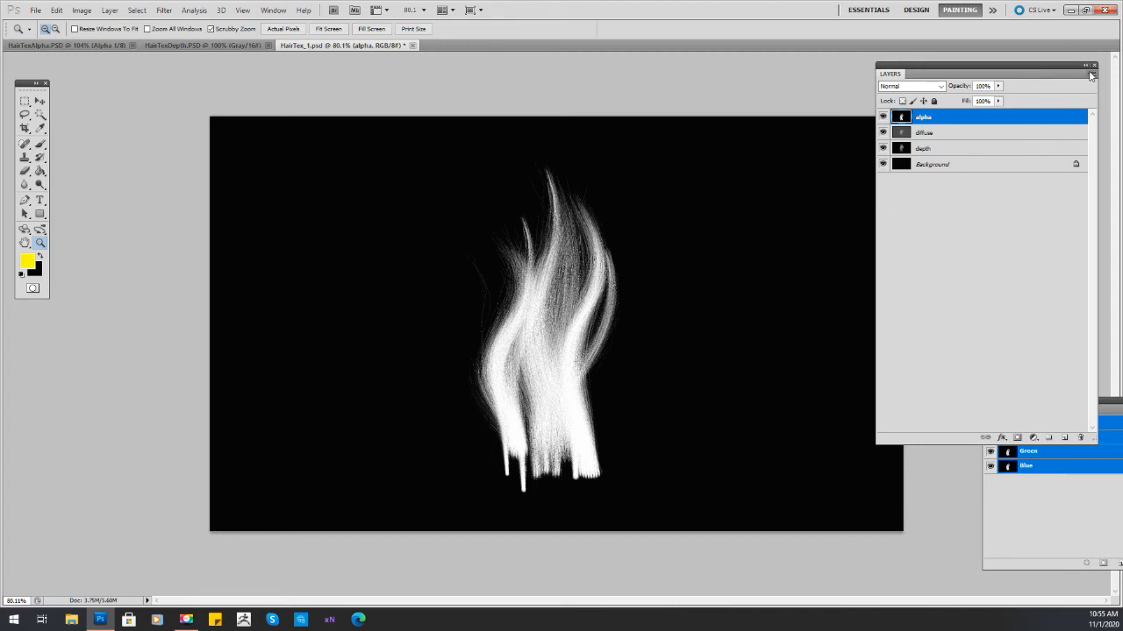
Create a layer group named Alpha and move the alpha layer into it.
click(1092, 74)
click(1018, 128)
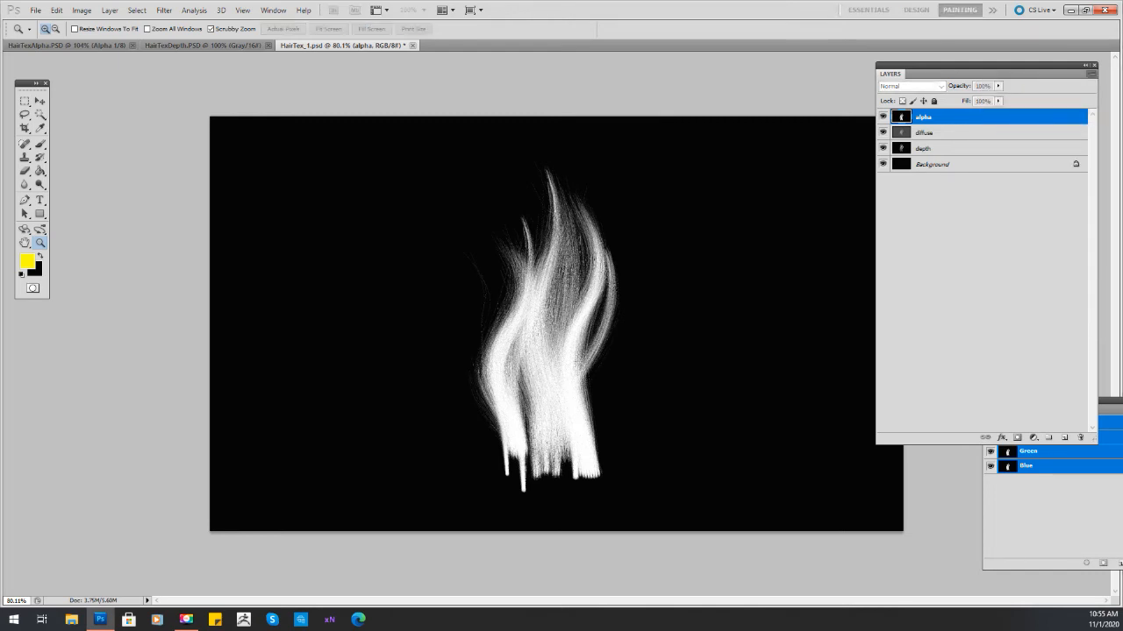
key(Return)
click(923, 130)
drag(923, 130, 925, 118)
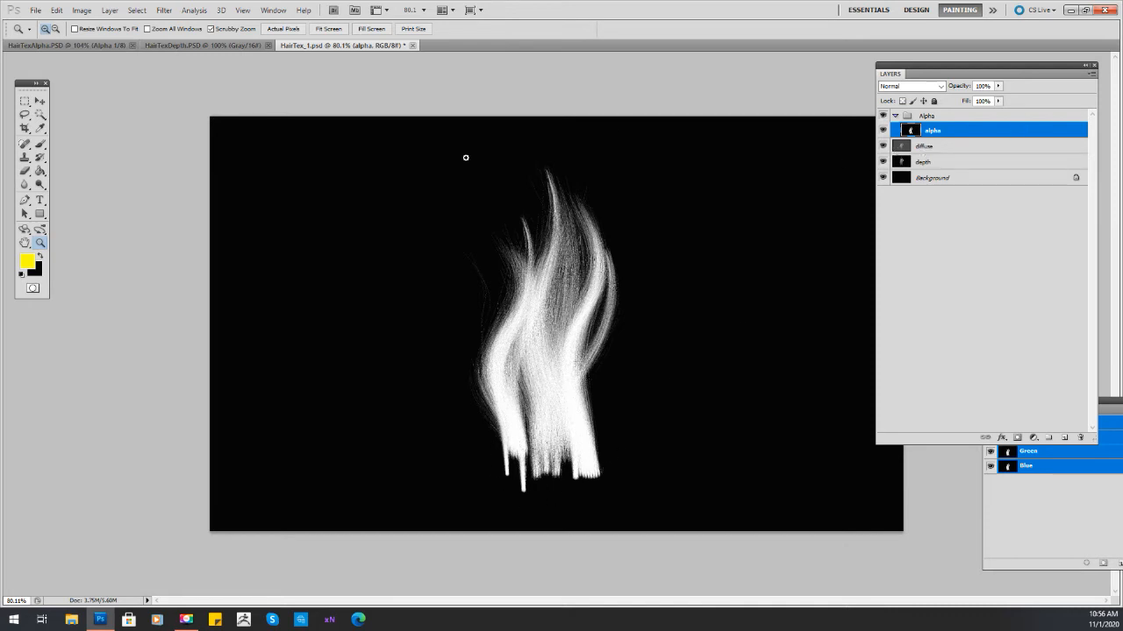
Choose the Gradient tool and set the foreground colour to white (ffffff).
click(39, 171)
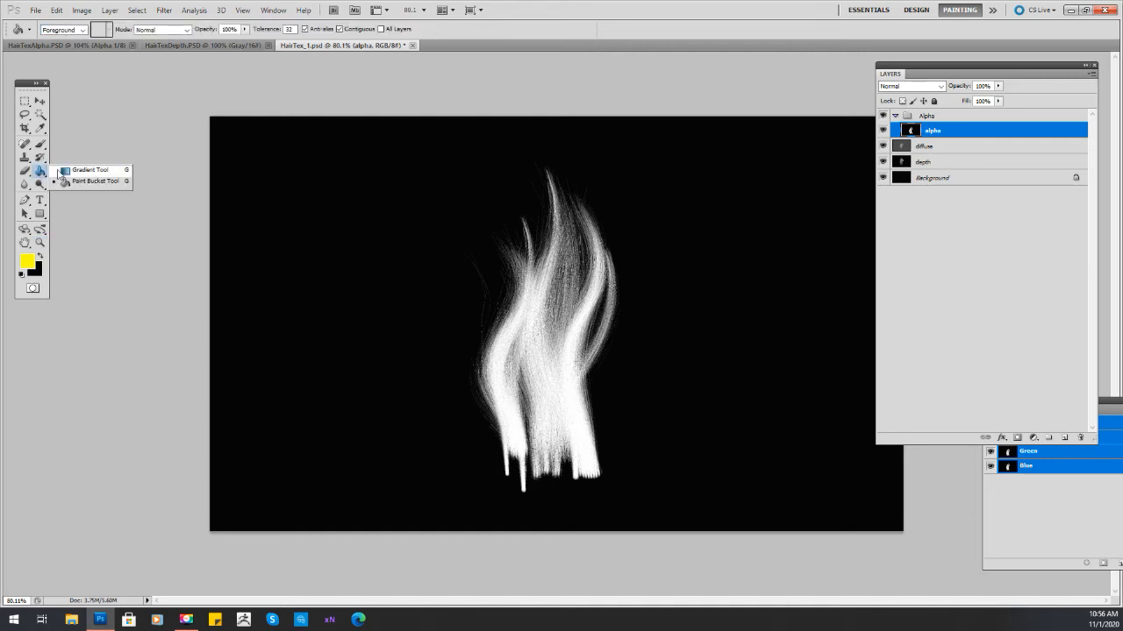
click(65, 170)
click(27, 260)
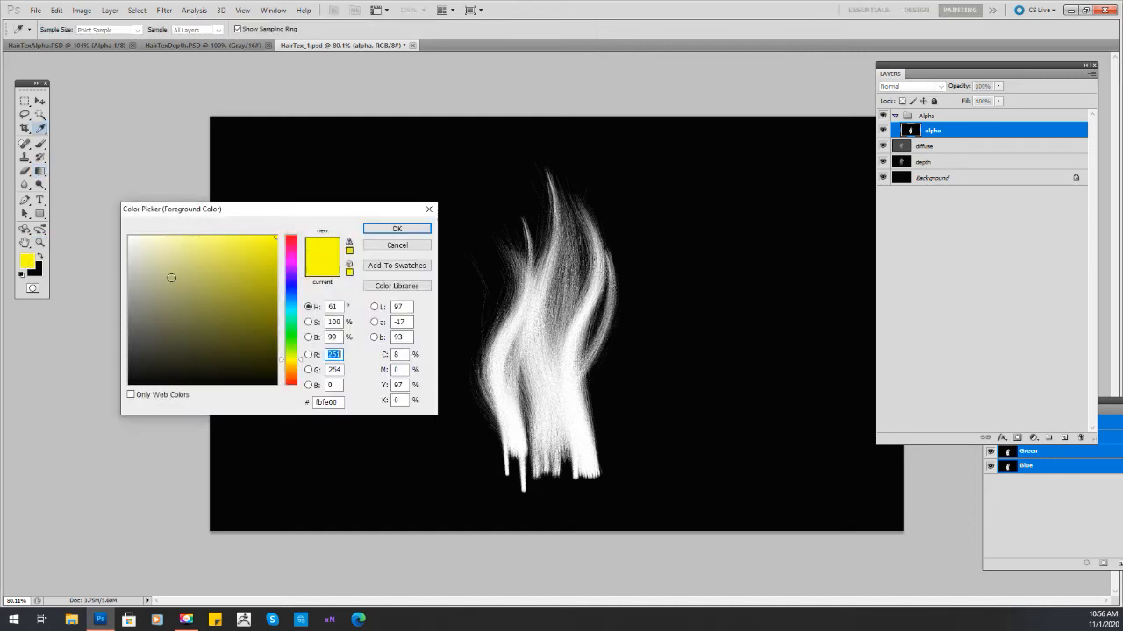
click(134, 237)
click(397, 228)
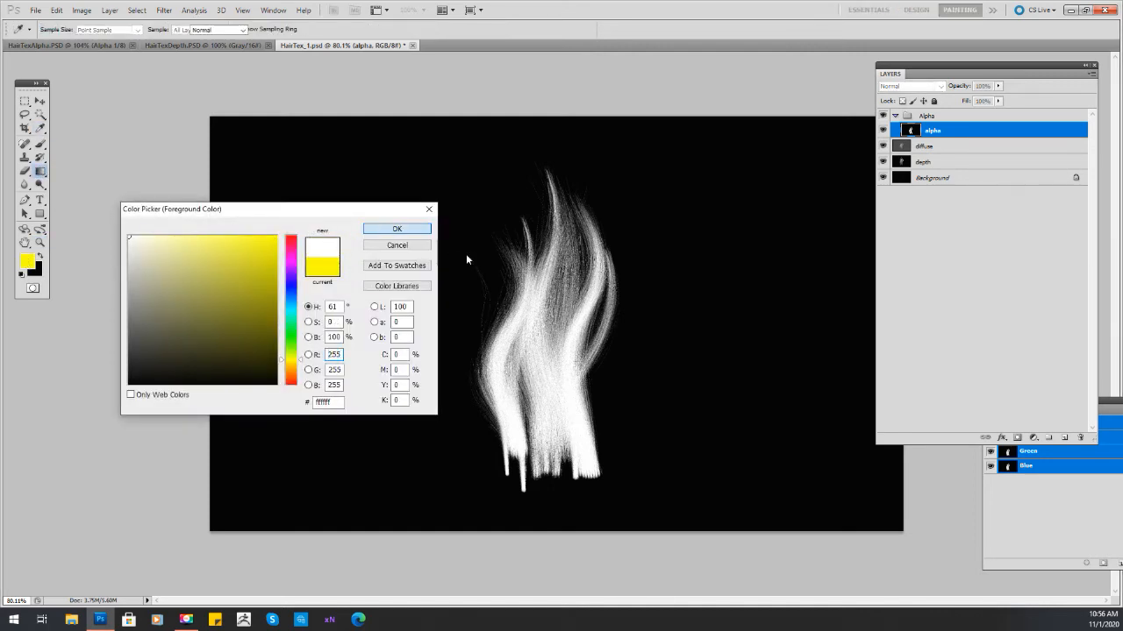
Add a new layer above the alpha layer in the Alpha group and fill it entirely with black.
click(1091, 75)
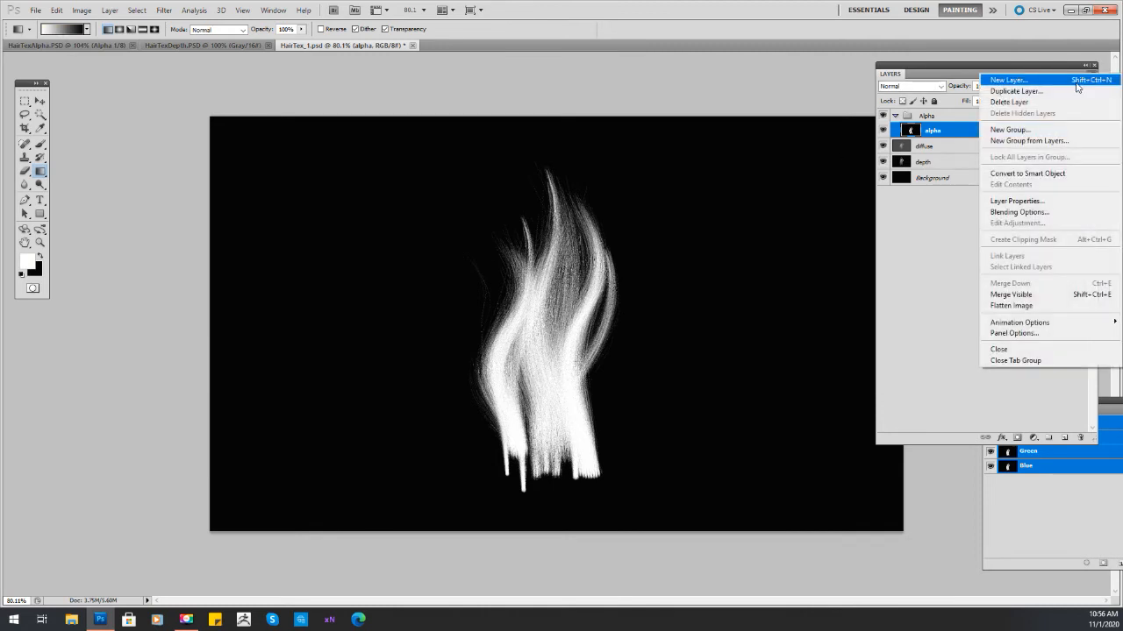
click(1077, 82)
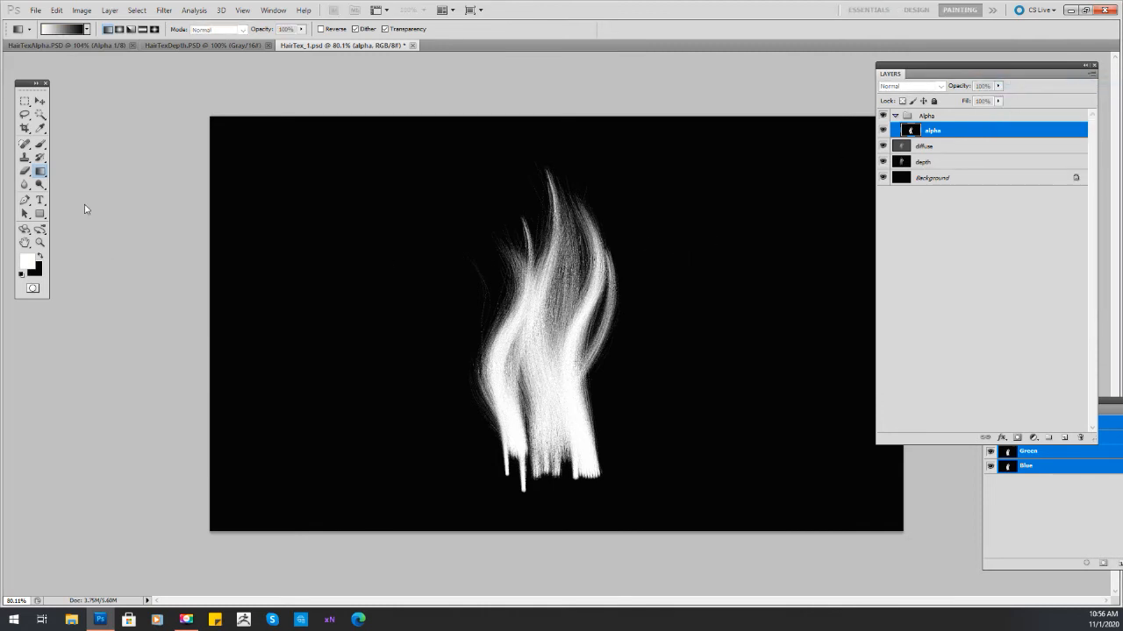
click(856, 182)
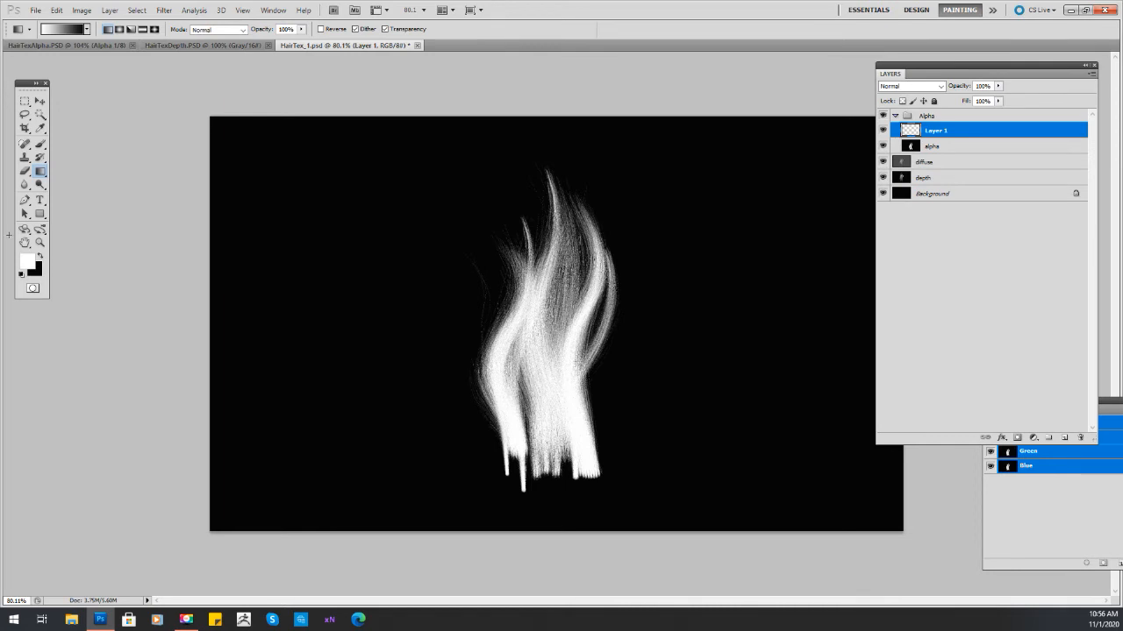
click(40, 255)
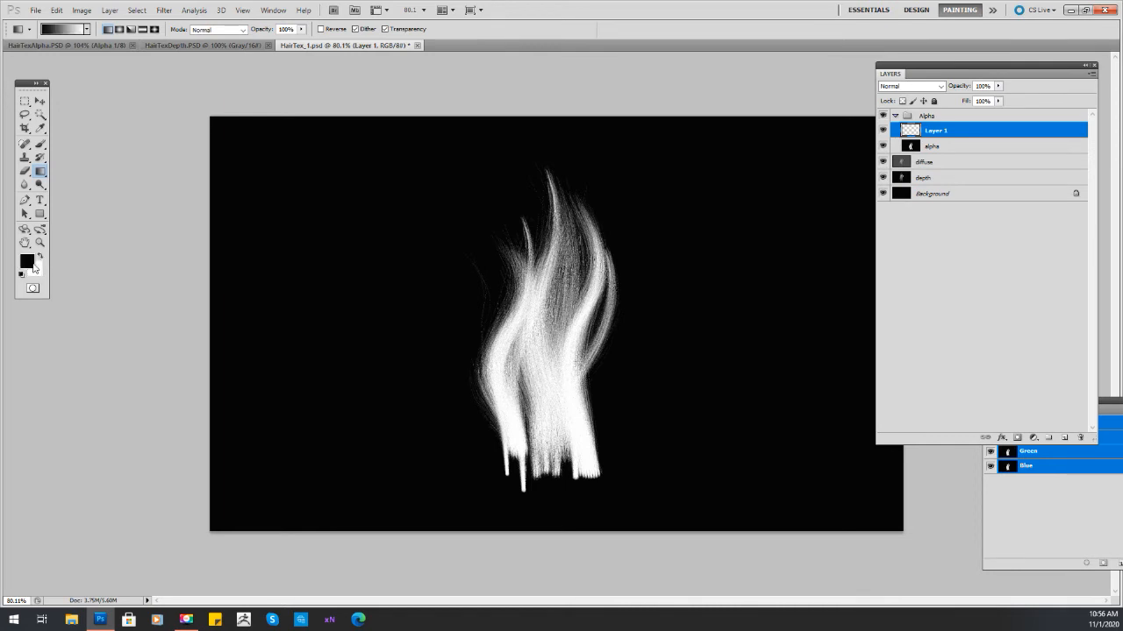
click(30, 263)
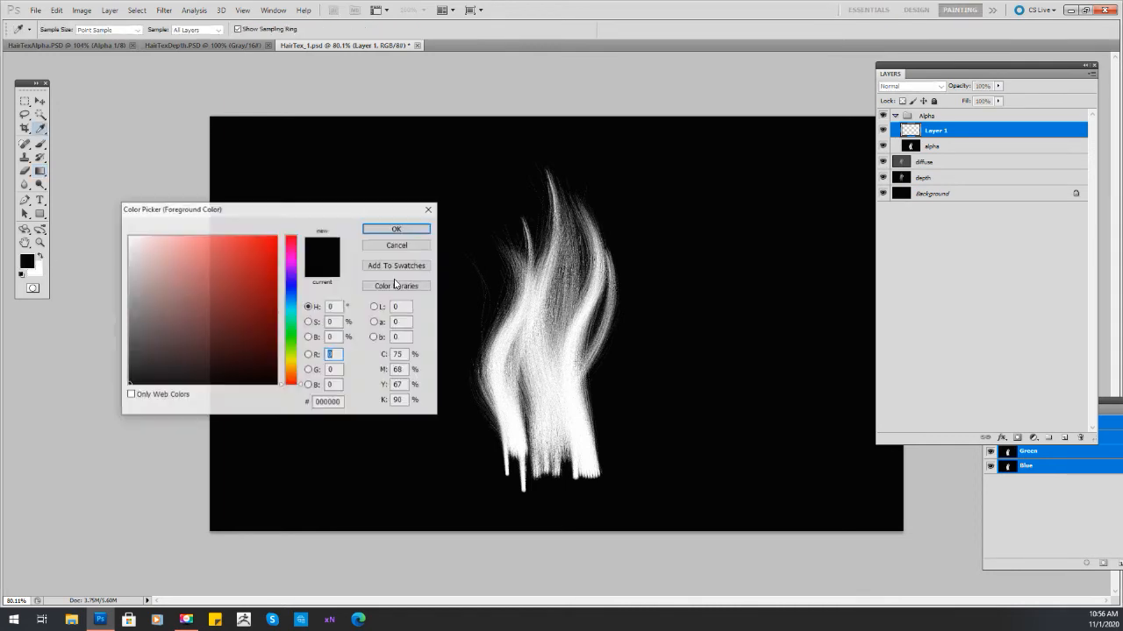
click(393, 231)
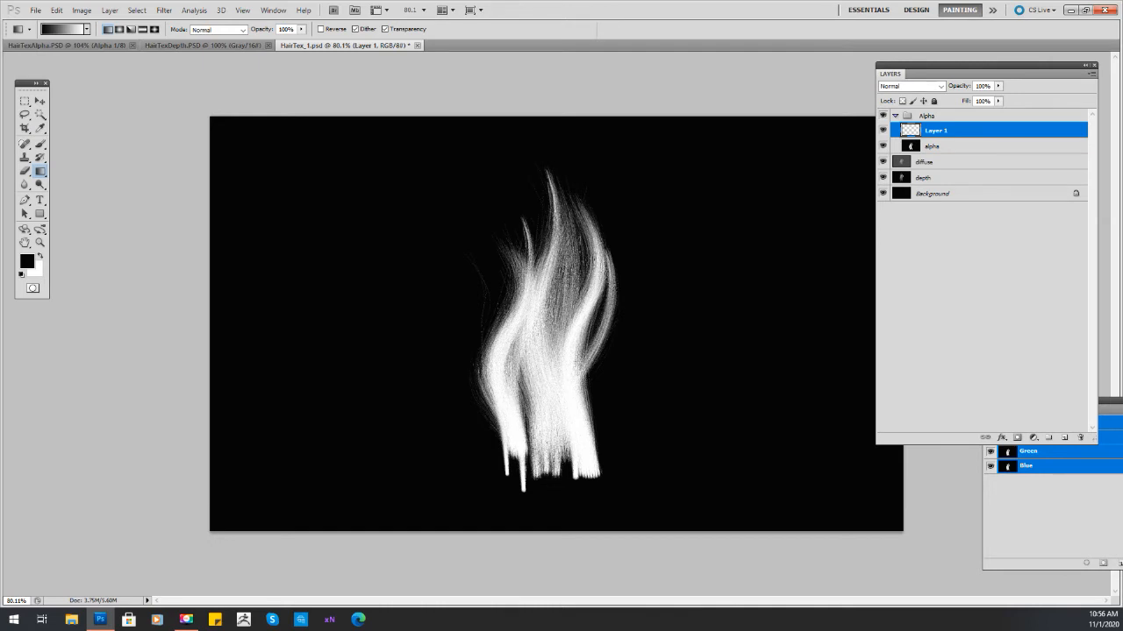
click(42, 172)
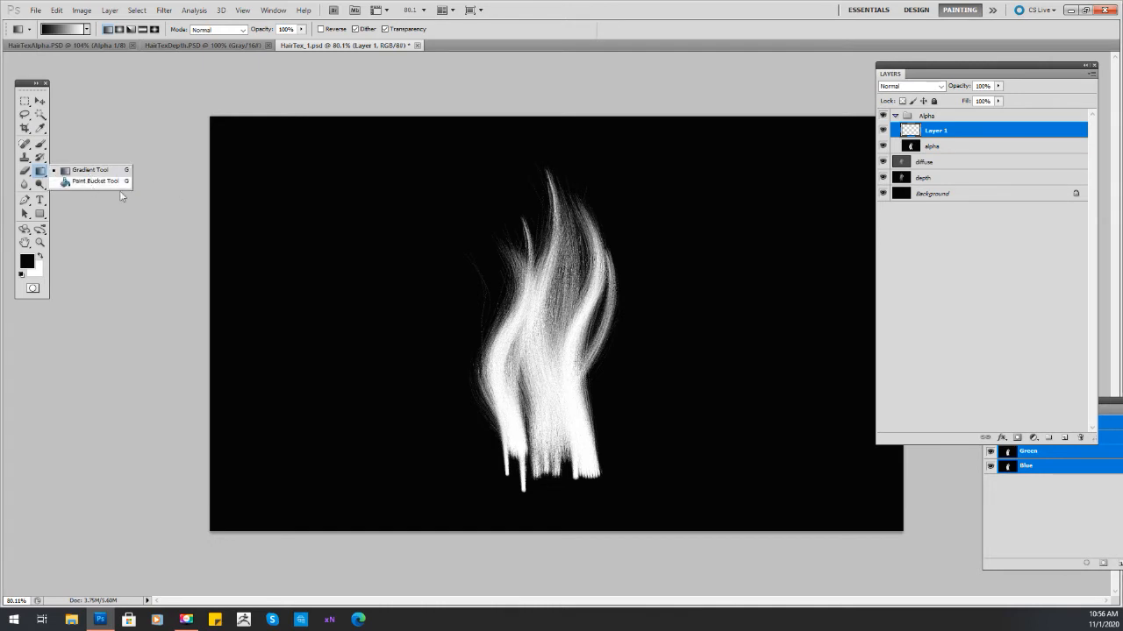
click(93, 181)
click(497, 242)
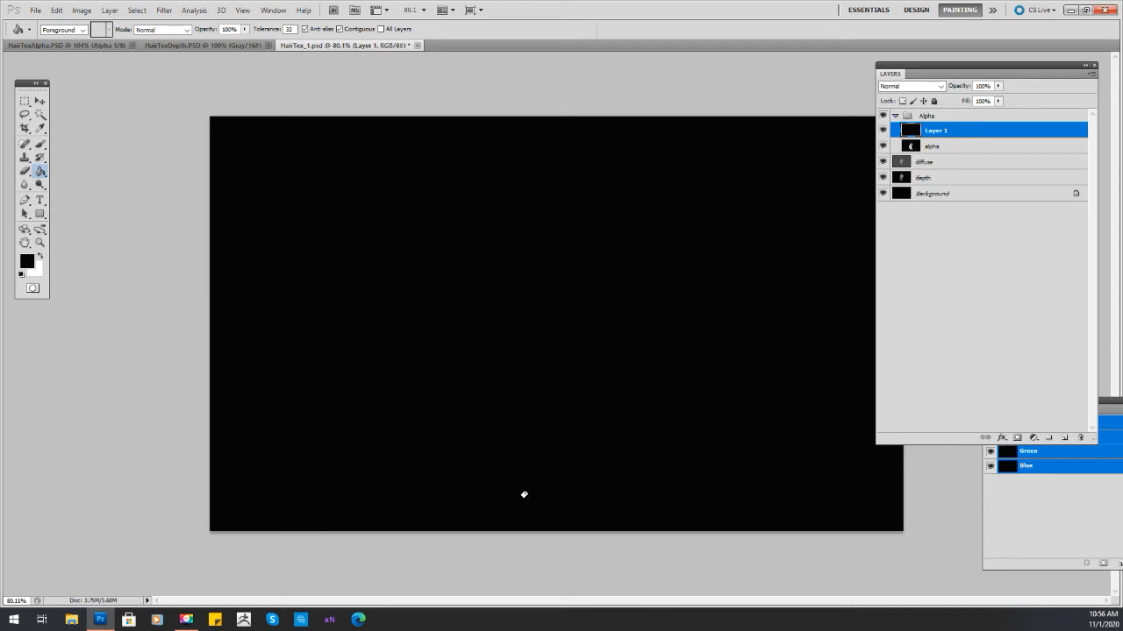
Add a layer mask to the black layer and turn the whole mask black.
click(1017, 439)
key(ctrl+a)
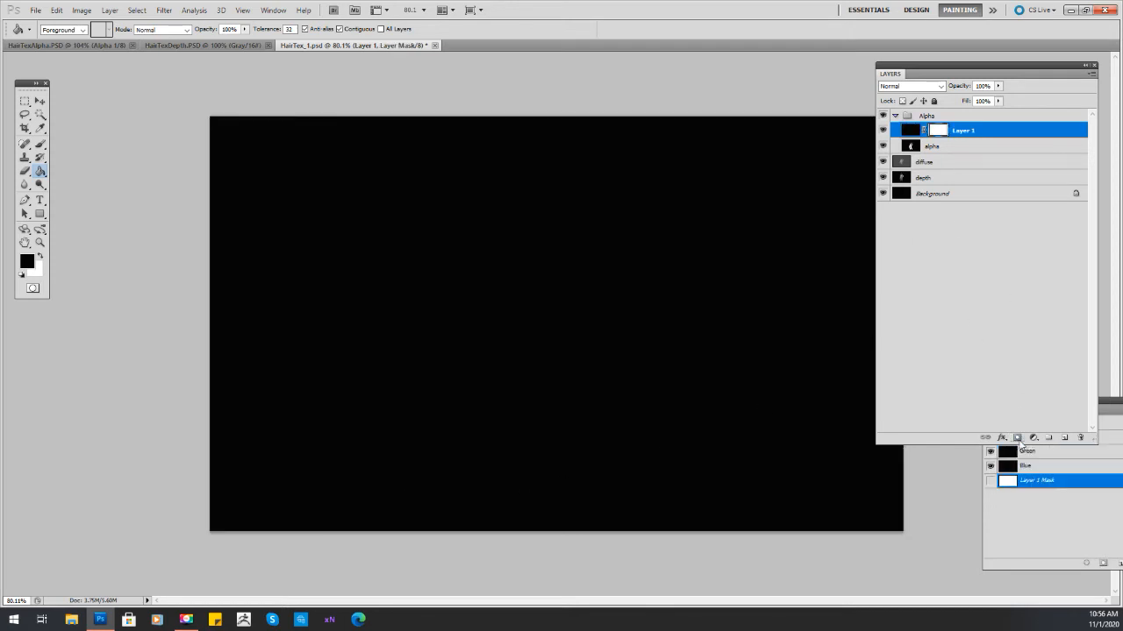
key(x)
key(ctrl+v)
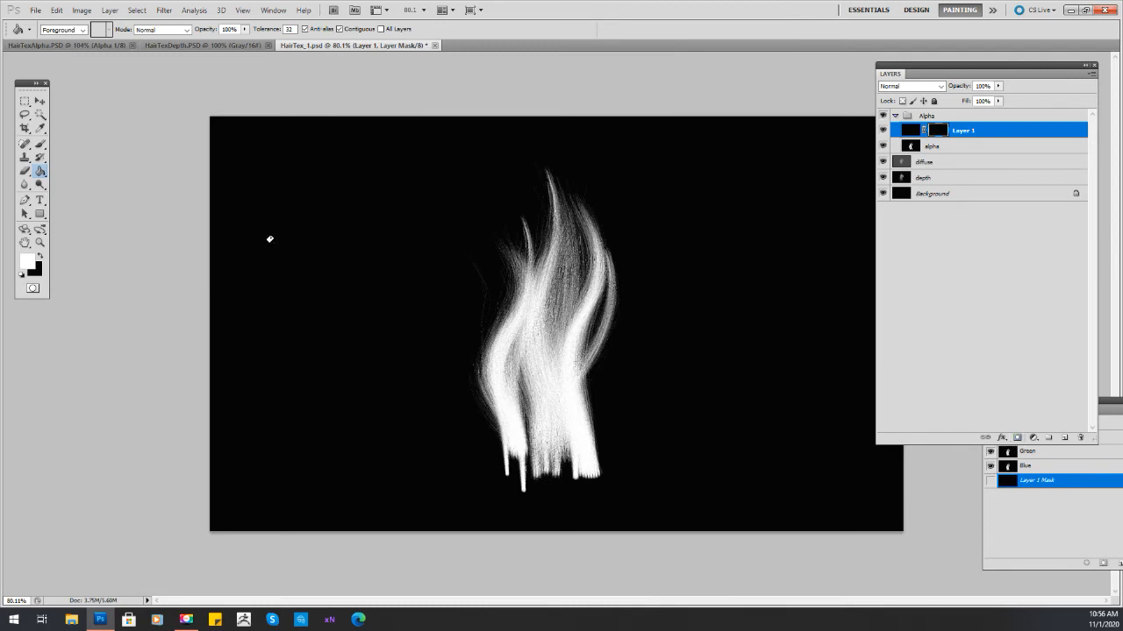
Draw a short vertical white-to-black gradient on the mask near the hair roots, and invert the mask to hide the root ends.
click(39, 171)
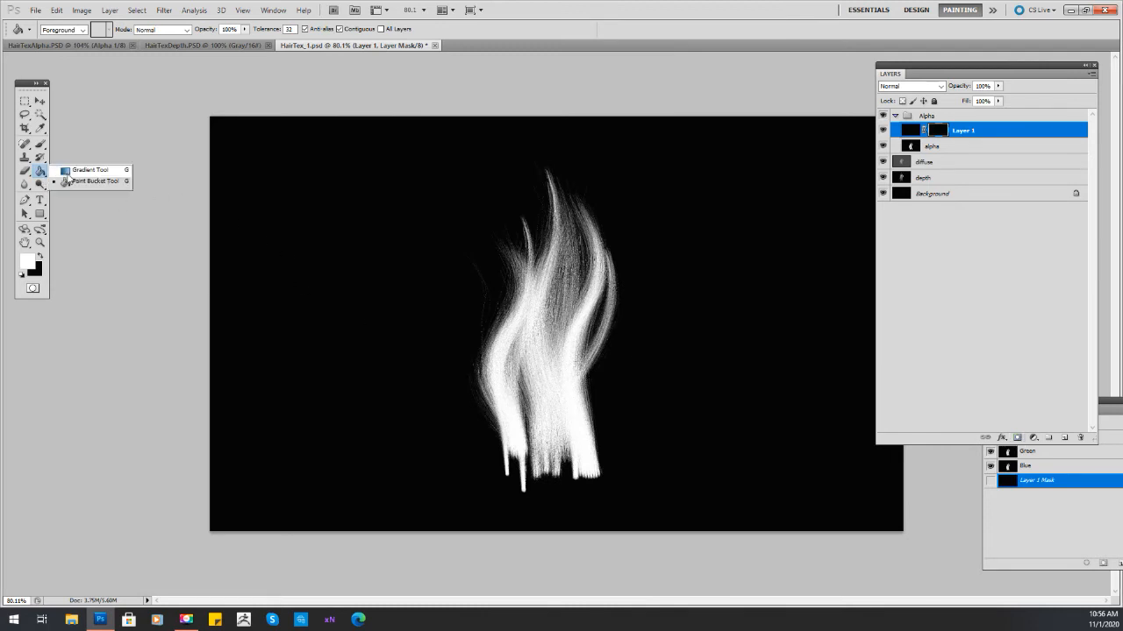
click(86, 170)
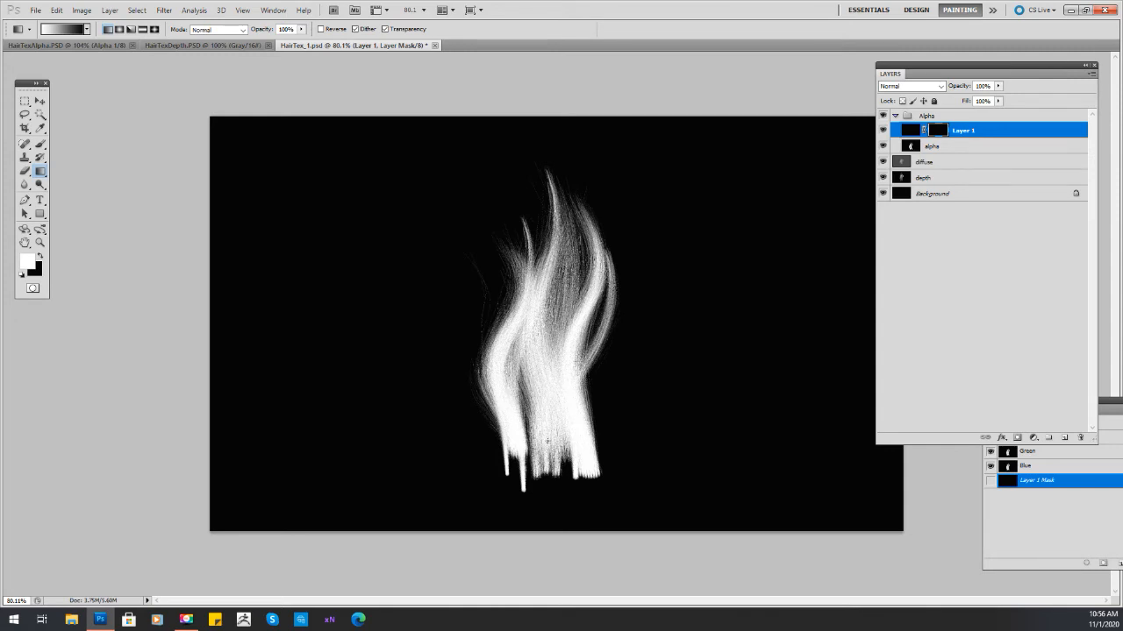
drag(531, 441, 530, 455)
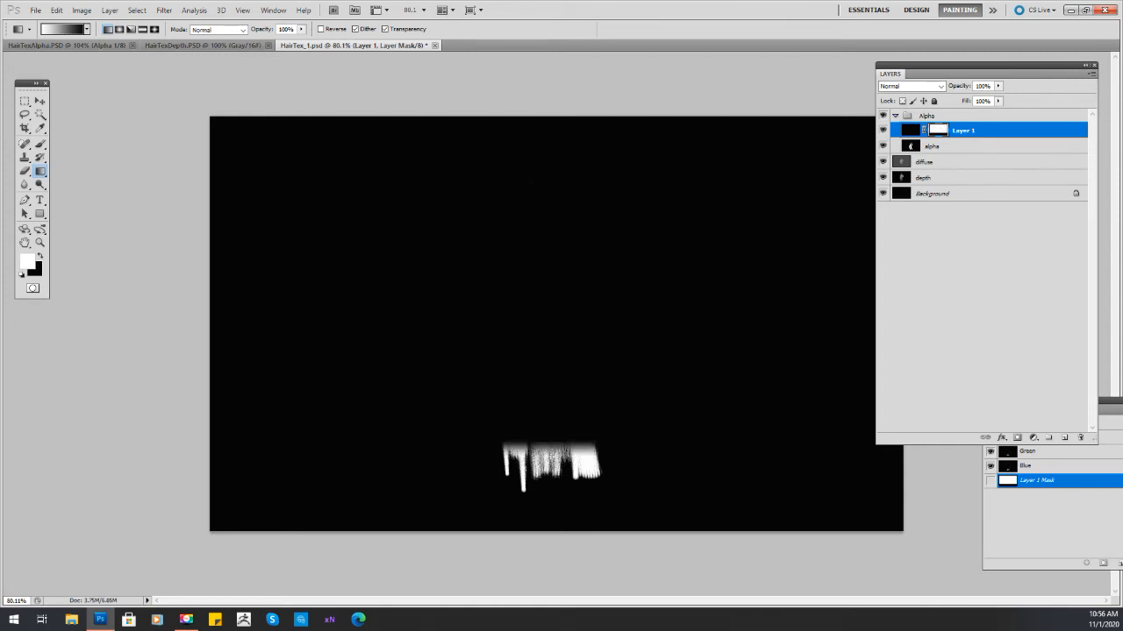
click(81, 10)
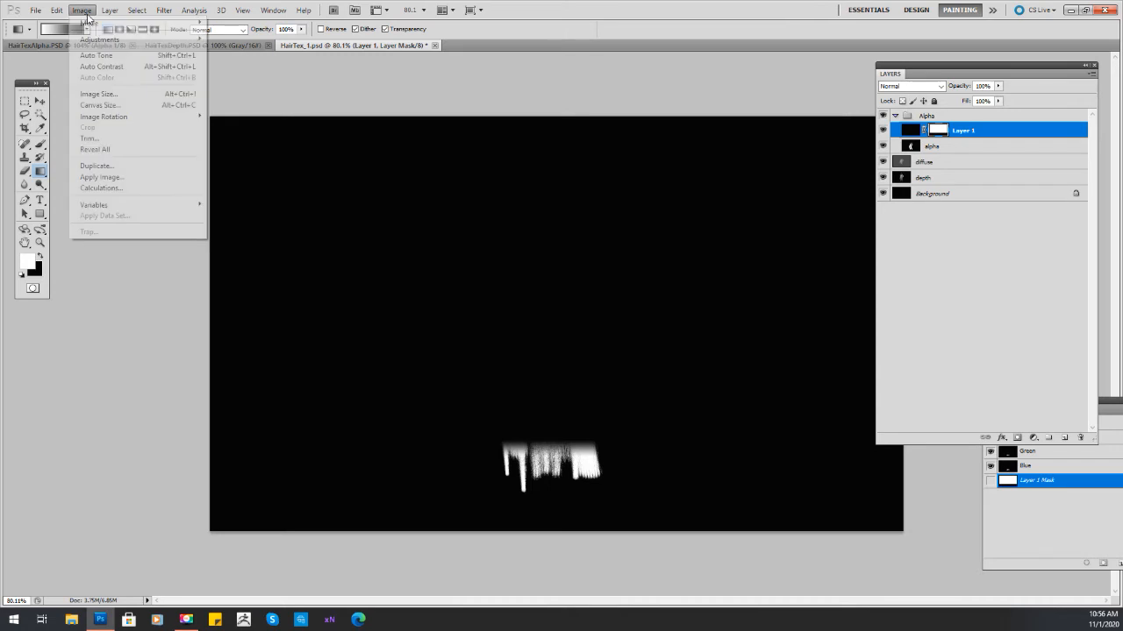
mouse_move(99, 41)
click(250, 161)
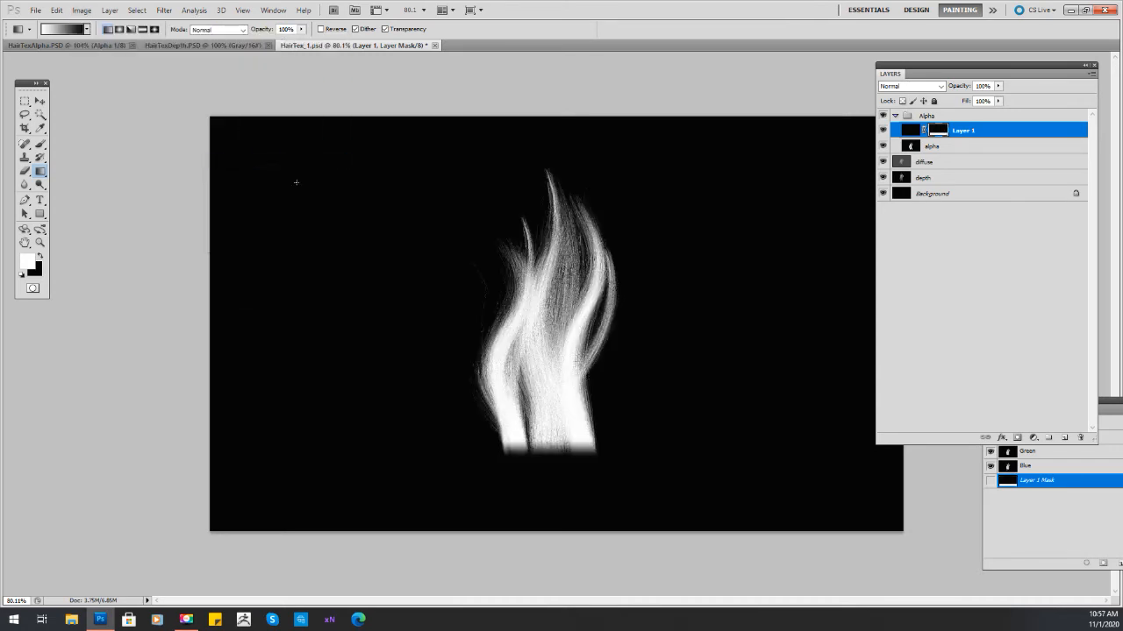
Toggle the black masked layer's visibility to compare the hair roots with and without the fade.
click(882, 130)
click(882, 130)
click(884, 132)
click(883, 131)
click(883, 132)
click(883, 132)
Paint black on the mask along the root edge with 125 and 100 pixel brushes to make the fade uneven, and save the document.
click(40, 143)
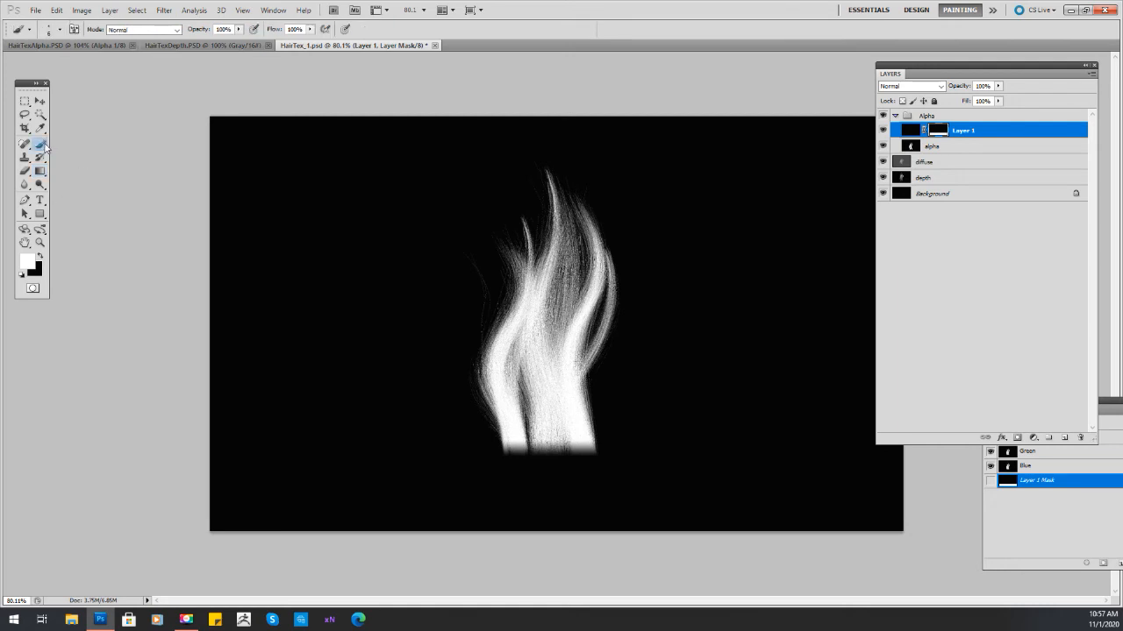
click(40, 256)
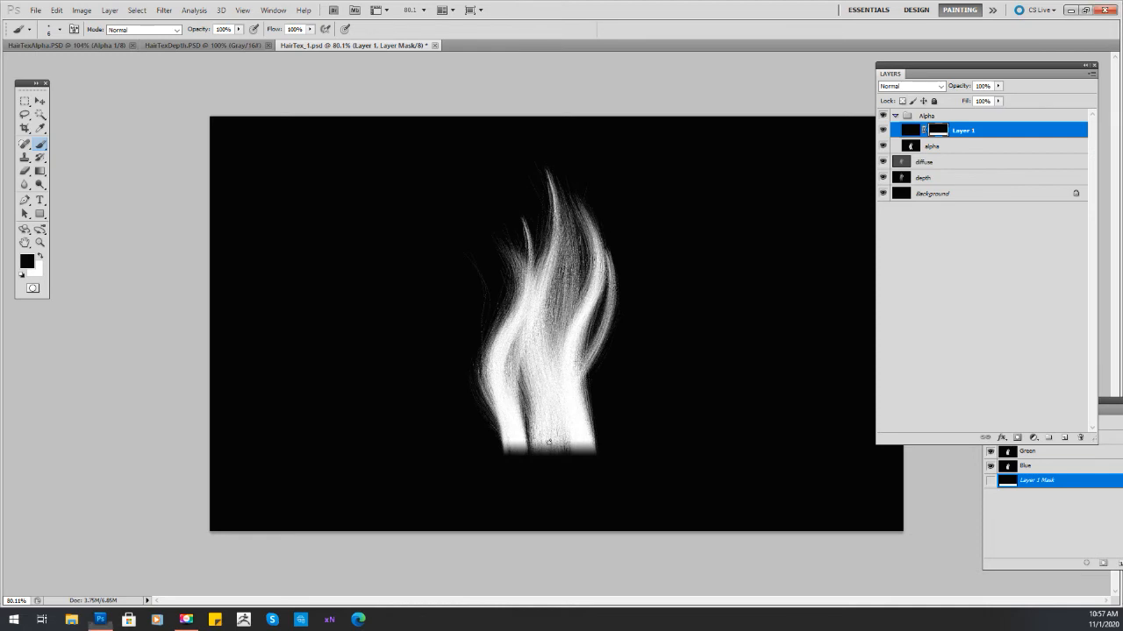
key(bracketright)
key(bracketright)
key(bracketright)
key(bracketright)
key(bracketright)
key(bracketright)
key(bracketright)
key(bracketright)
key(bracketright)
key(bracketright)
key(bracketright)
key(bracketright)
key(bracketright)
key(bracketright)
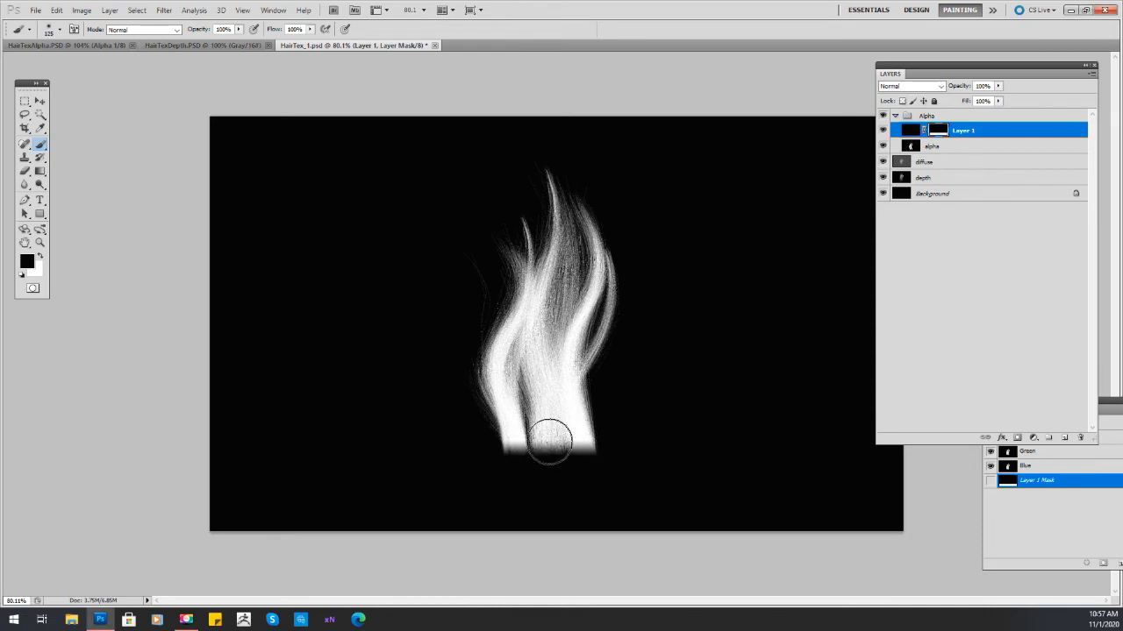
mouse_move(552, 454)
mouse_down()
mouse_move(564, 446)
mouse_move(521, 451)
mouse_up()
key(bracketleft)
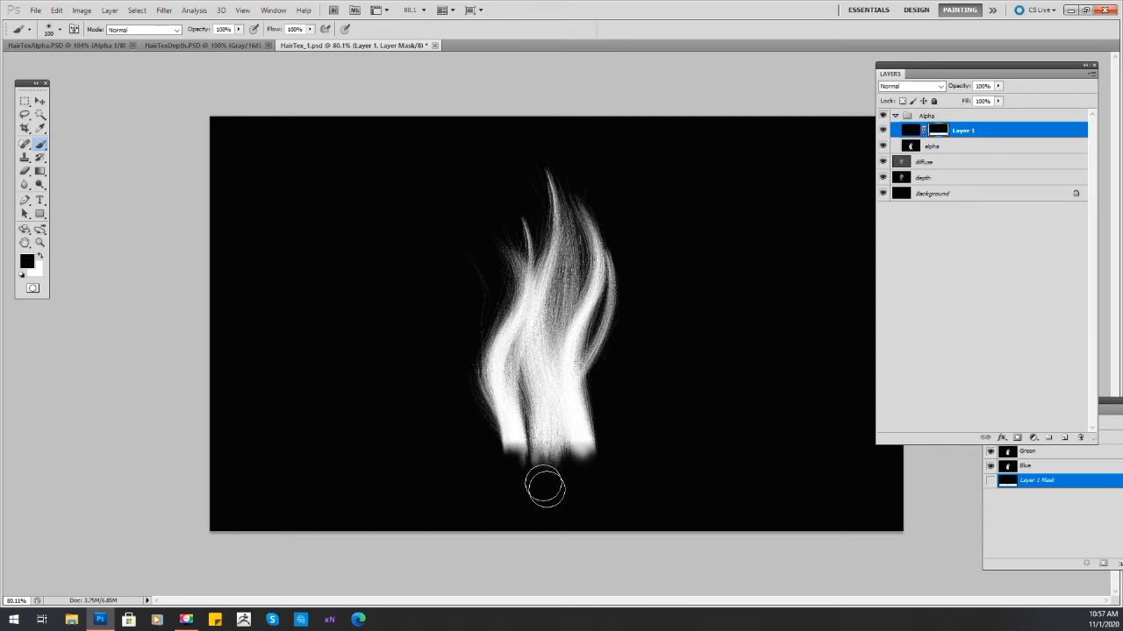
click(569, 446)
click(524, 445)
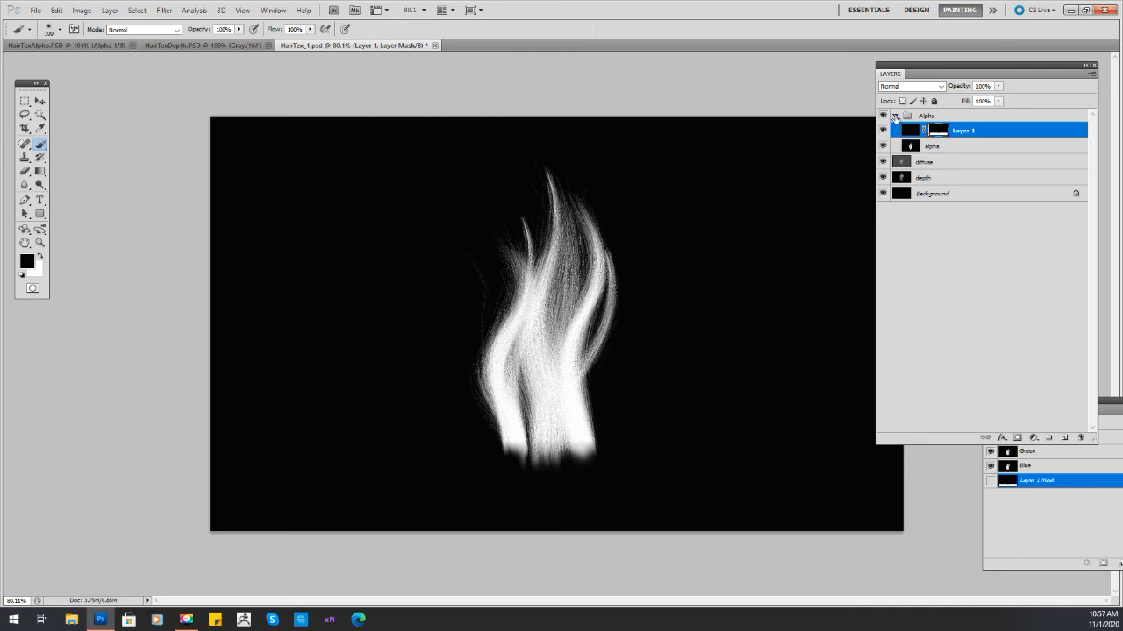
key(ctrl+s)
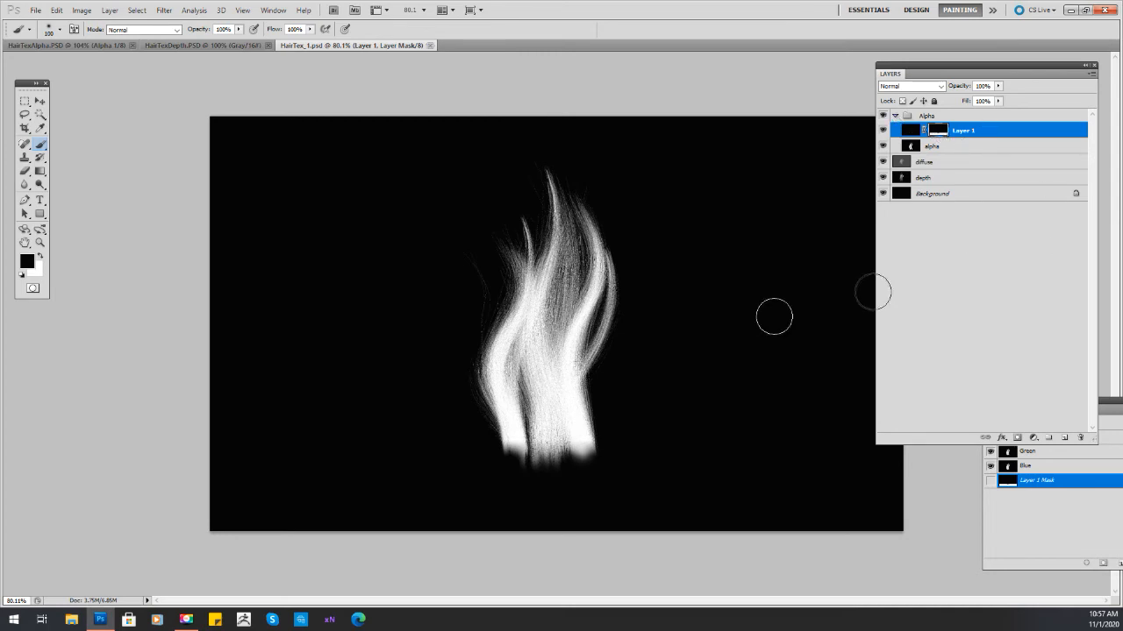
Examine the fine stray strands and pixel detail of the hair alpha at high magnification.
key(z)
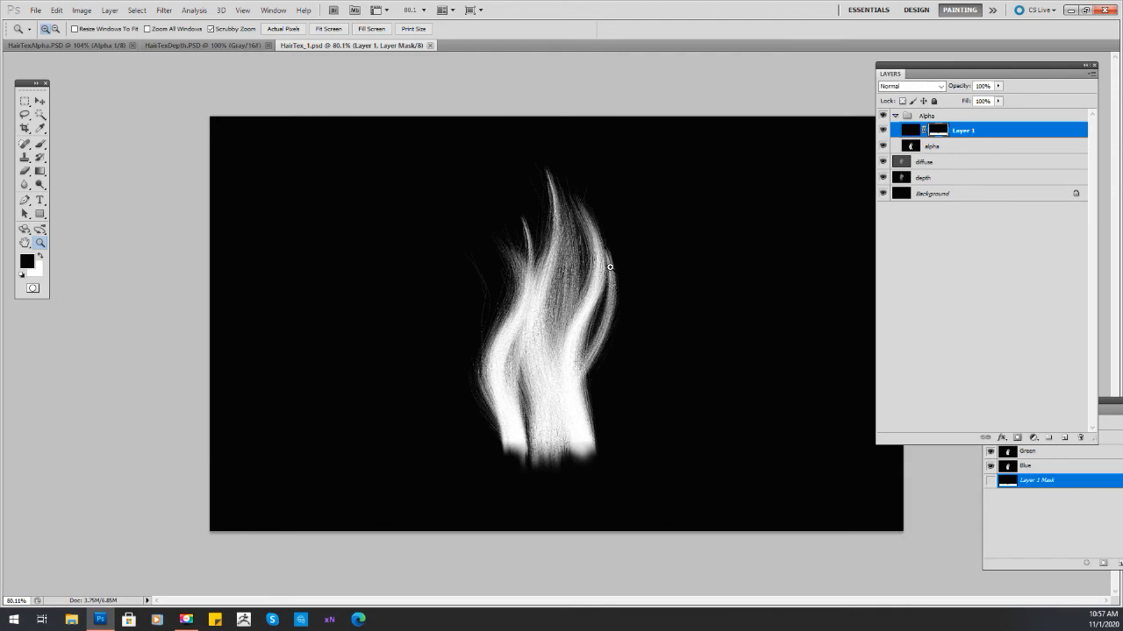
drag(374, 232, 759, 330)
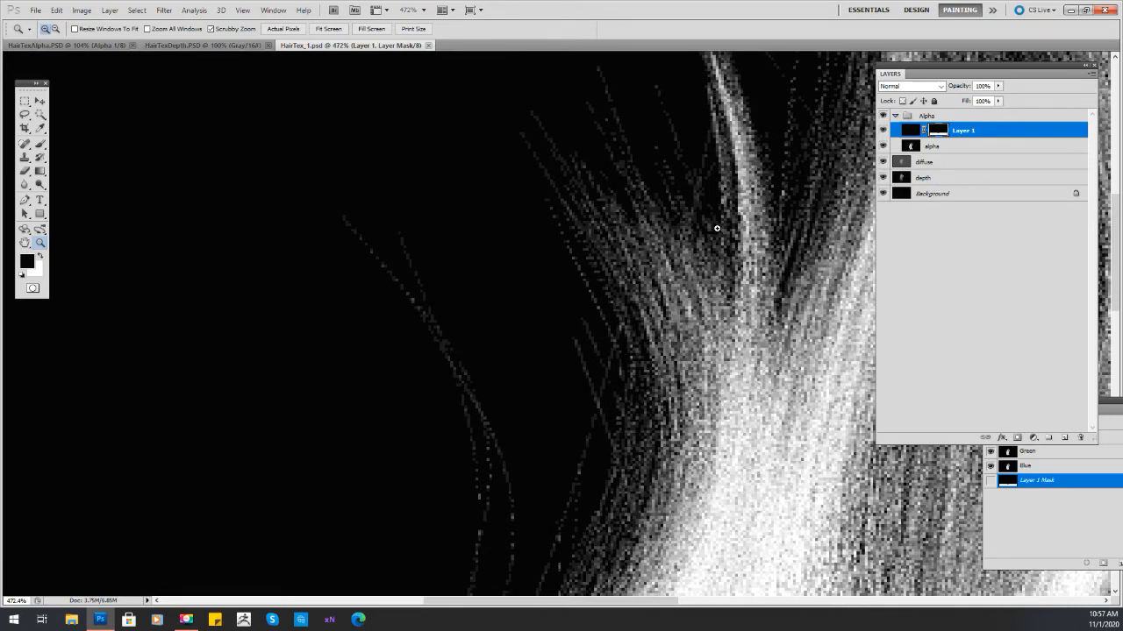
drag(745, 288, 662, 285)
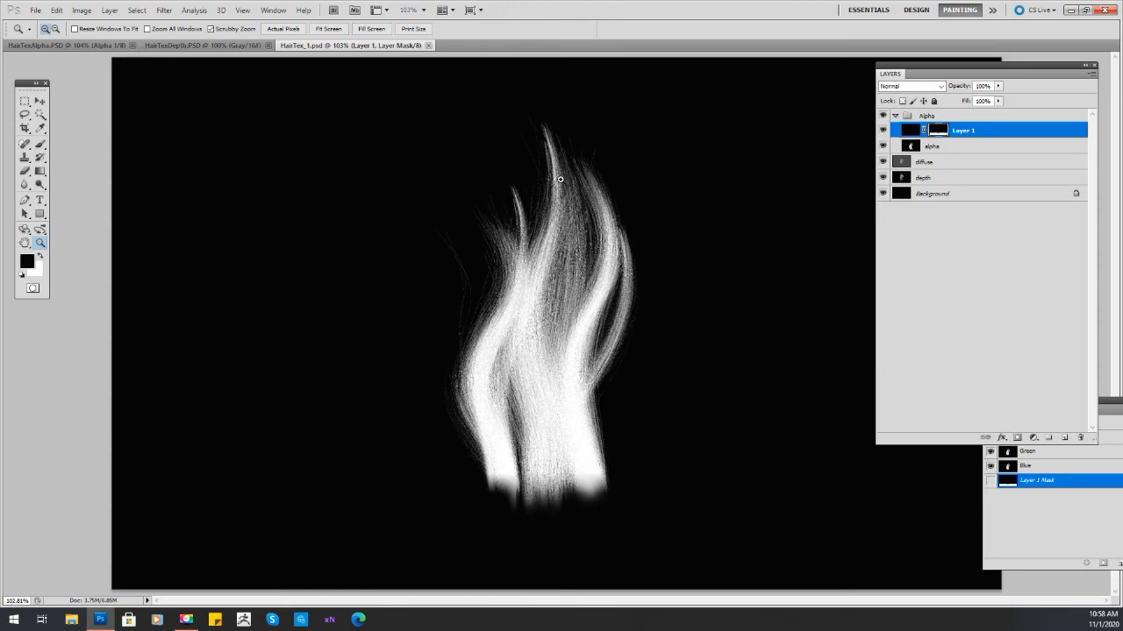
drag(565, 293, 586, 327)
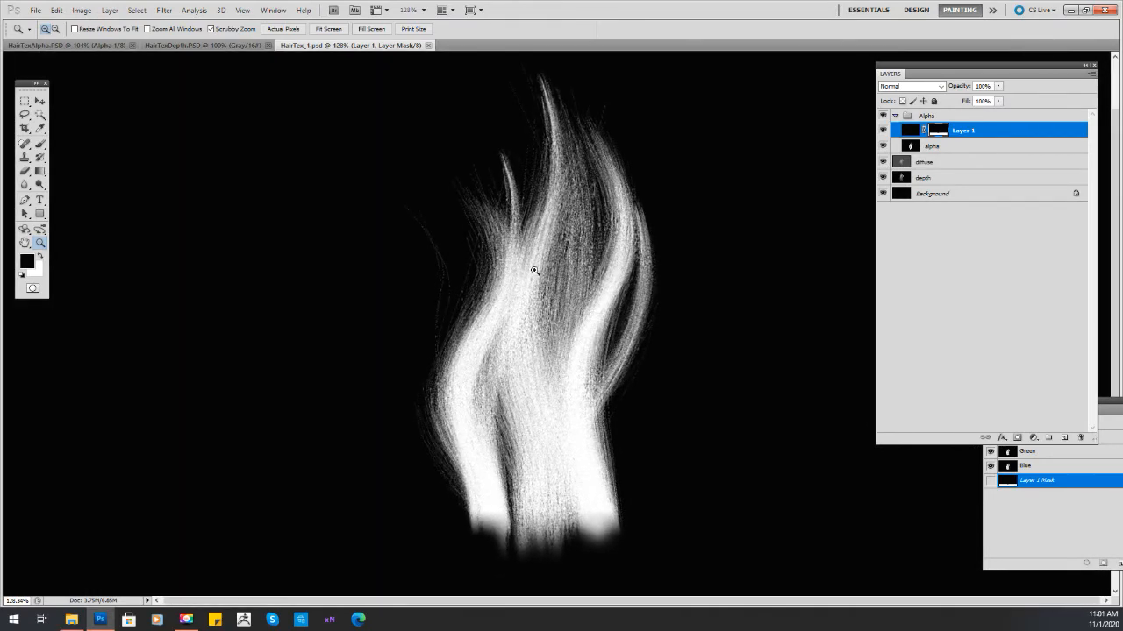
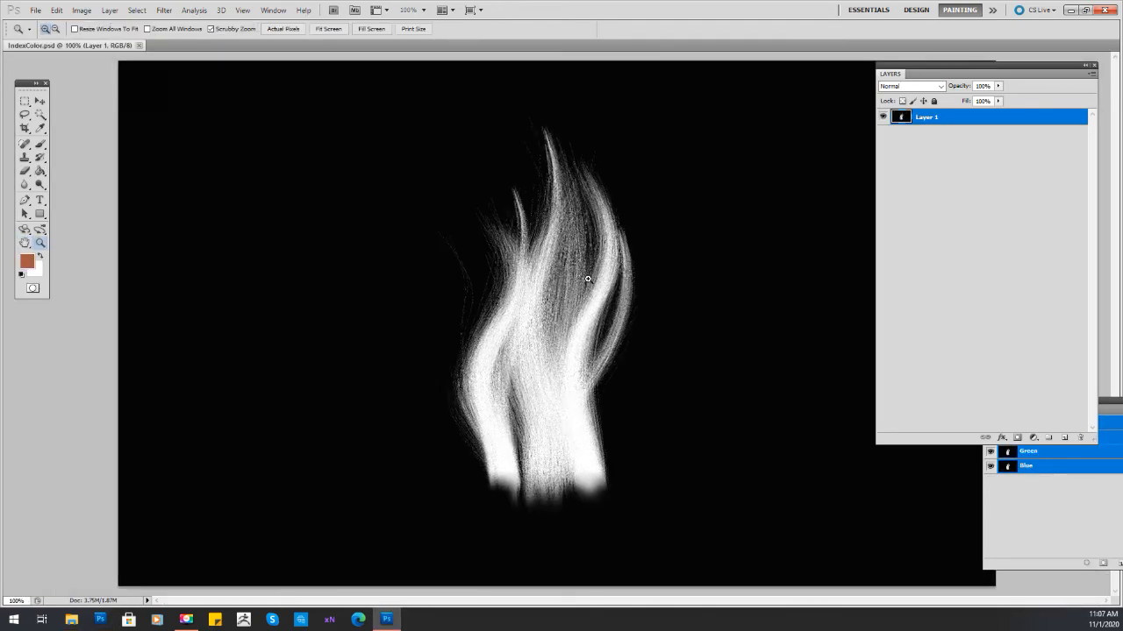
Convert the IndexColor document to Indexed Color mode with a Uniform palette, 16 colours and Diffusion dither at 75%.
drag(606, 289, 591, 272)
key(h)
drag(573, 343, 574, 316)
click(84, 14)
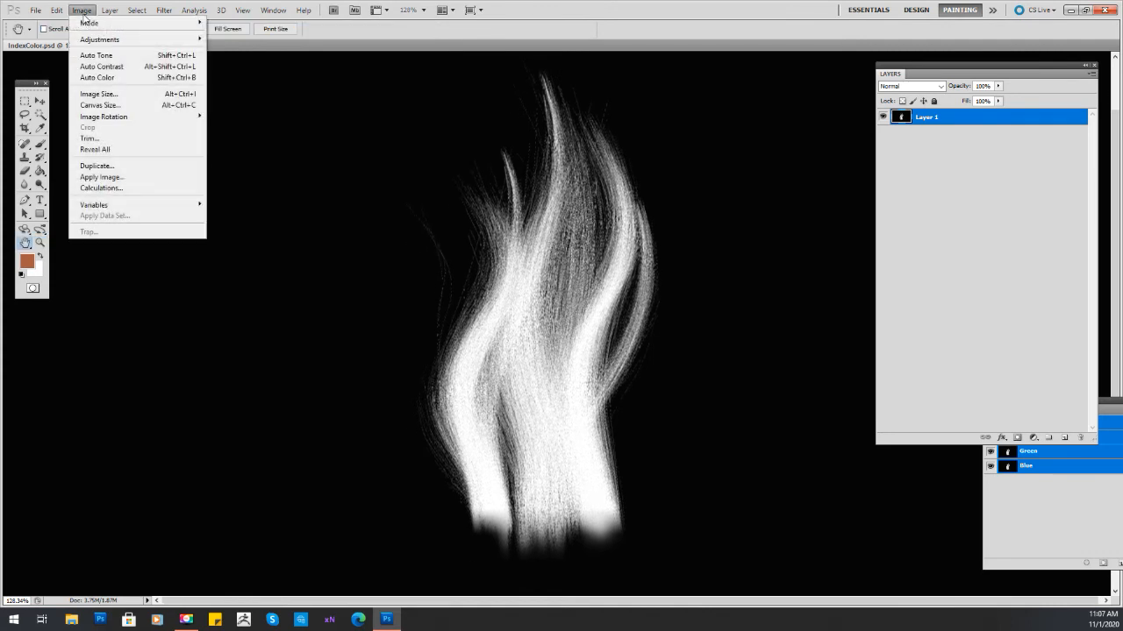
mouse_move(82, 24)
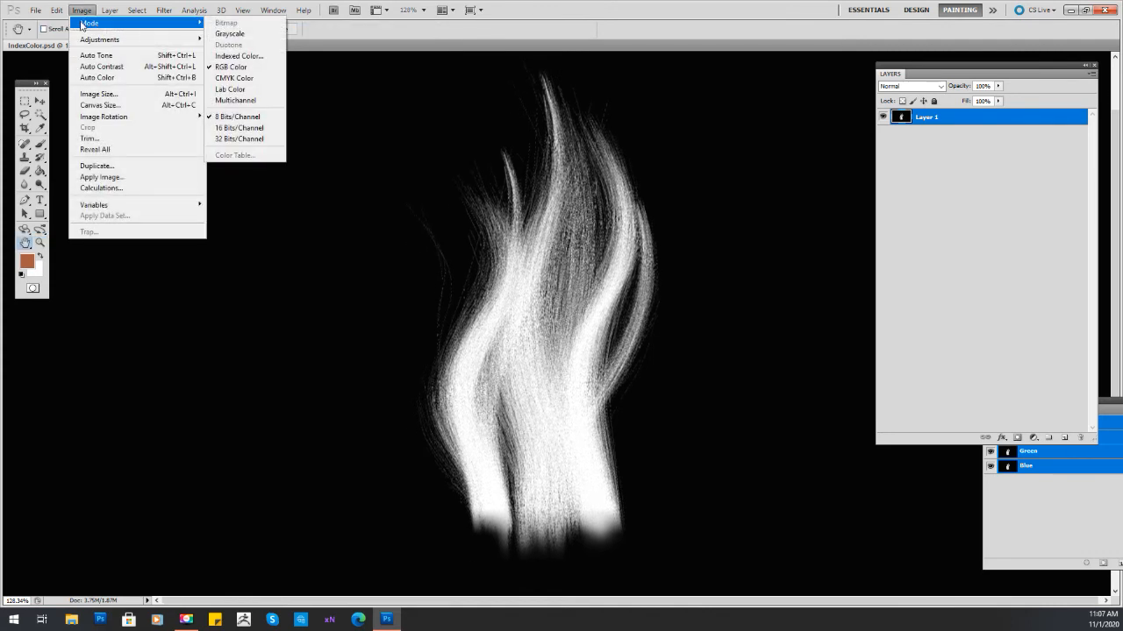
click(237, 58)
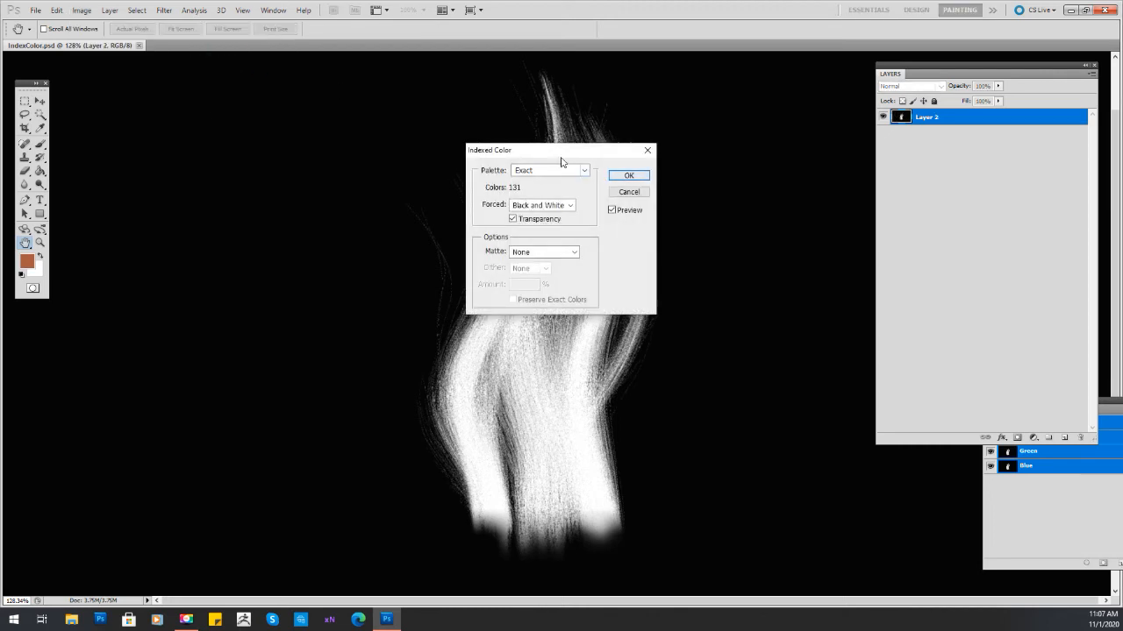
drag(552, 156, 670, 162)
click(653, 177)
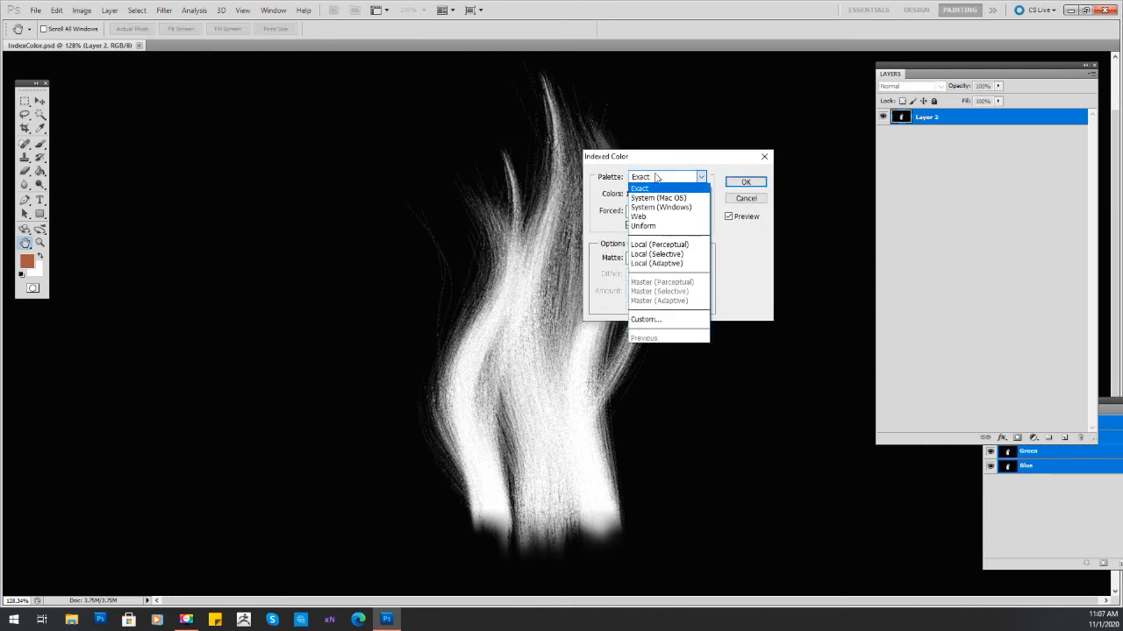
click(642, 226)
click(639, 194)
drag(616, 193, 610, 199)
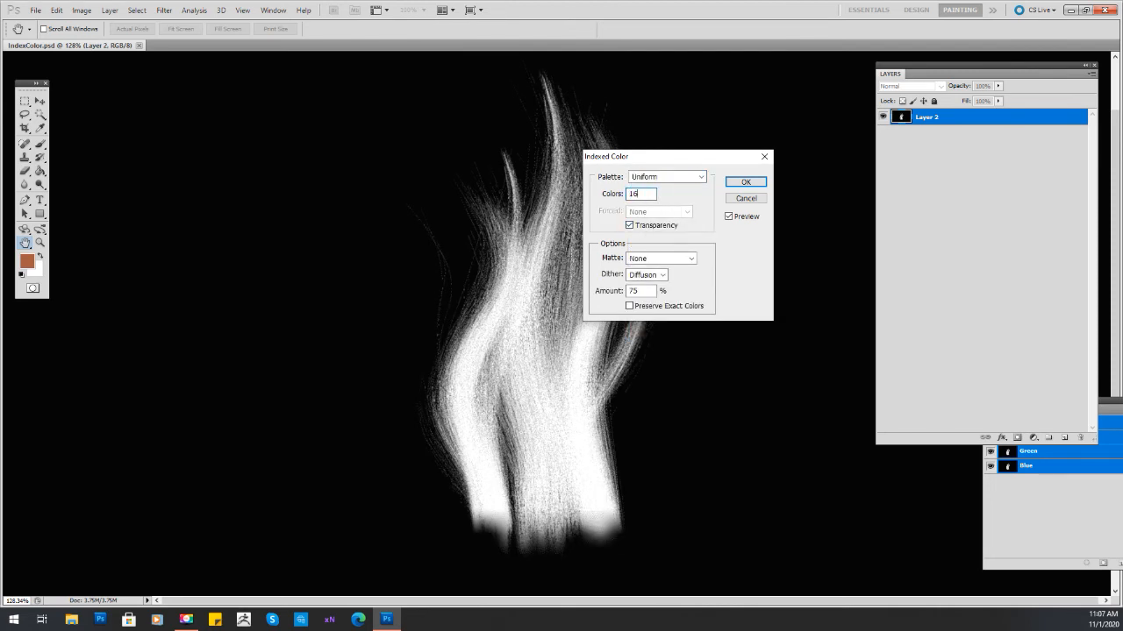
click(745, 182)
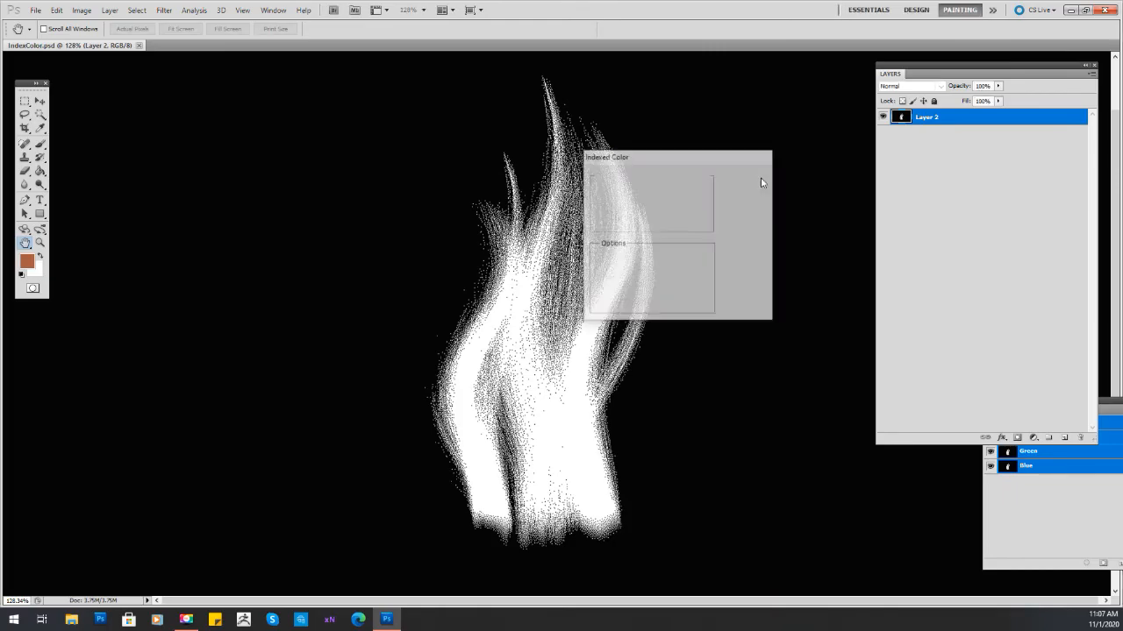
Examine the diffusion-dithered edges of the indexed hair strands at high magnification and compare them with the whole strand.
key(z)
drag(573, 255, 557, 288)
mouse_move(808, 345)
mouse_down()
mouse_move(722, 333)
mouse_move(801, 341)
mouse_up()
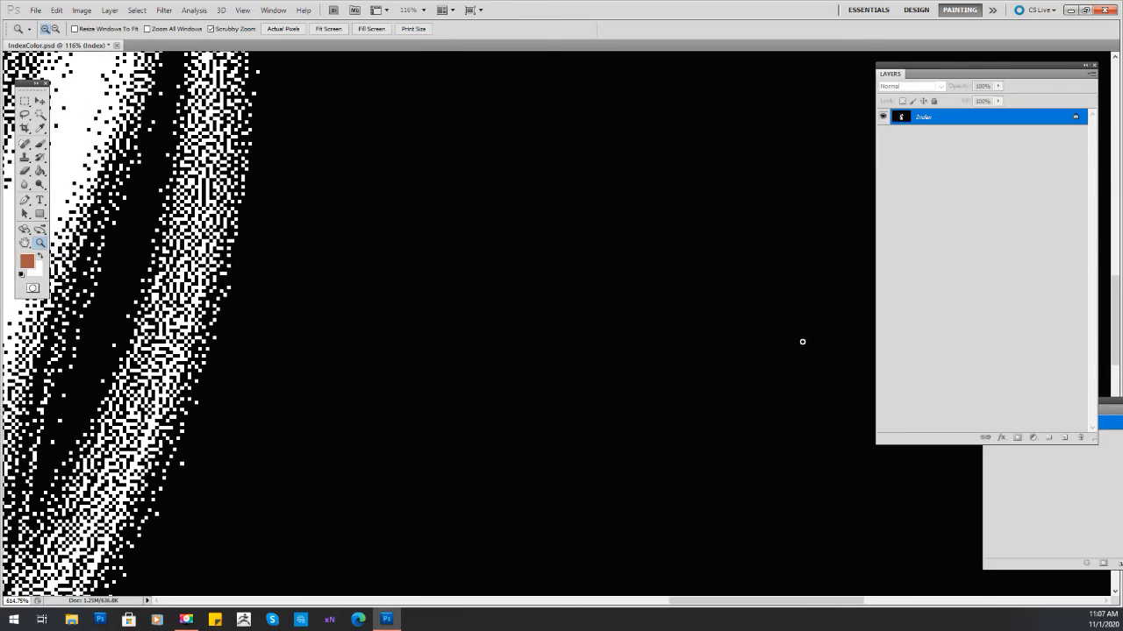
drag(511, 357, 785, 381)
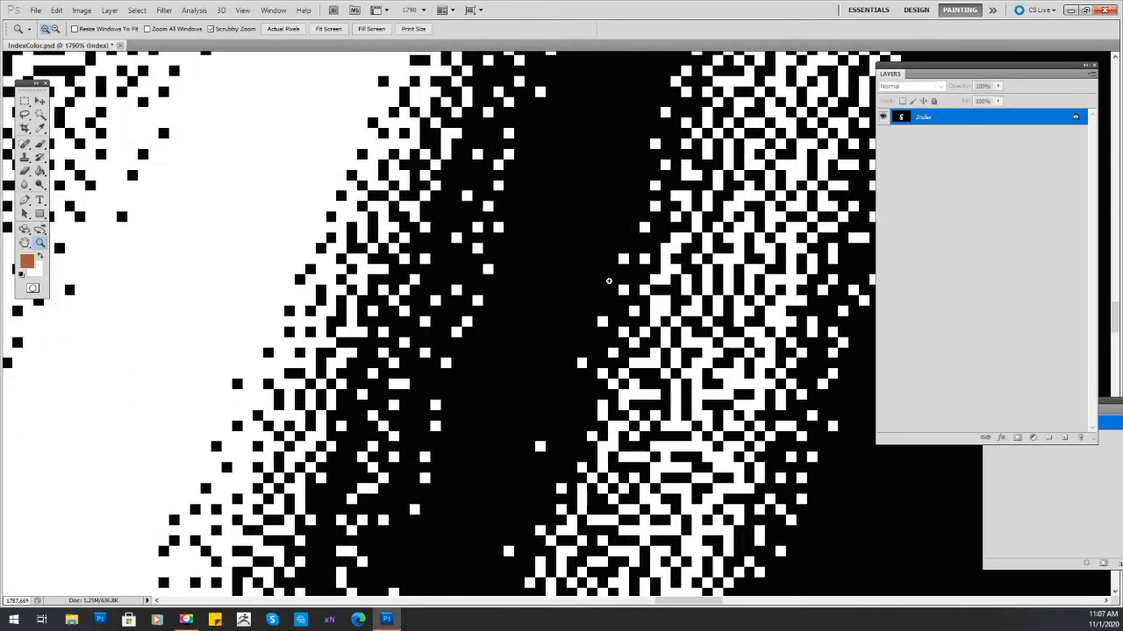
drag(676, 294, 543, 448)
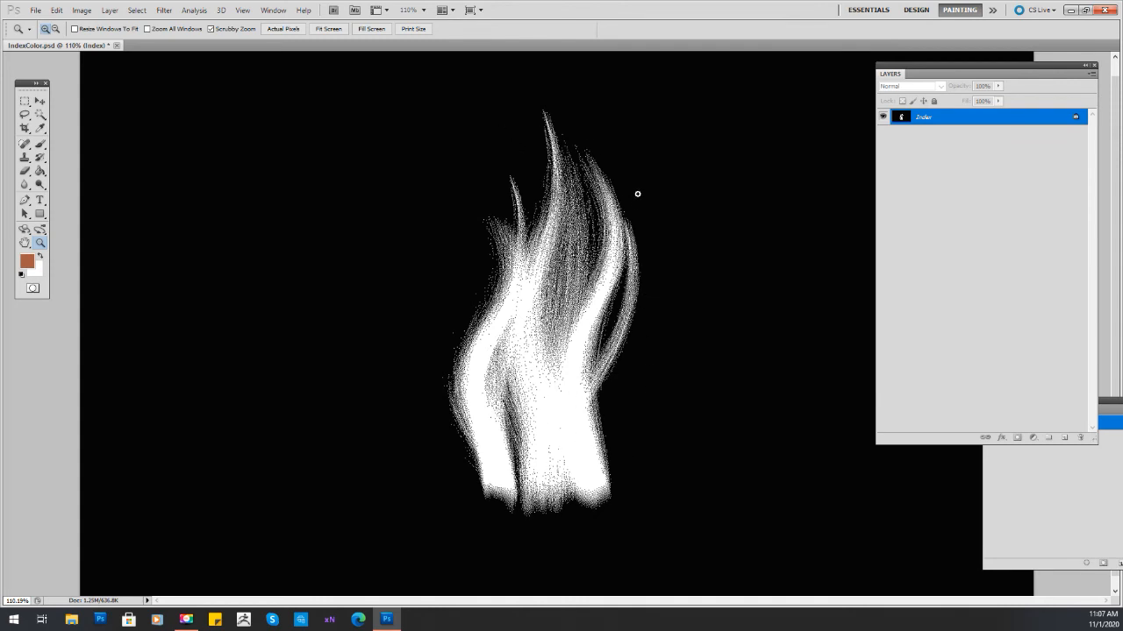
drag(575, 344, 518, 370)
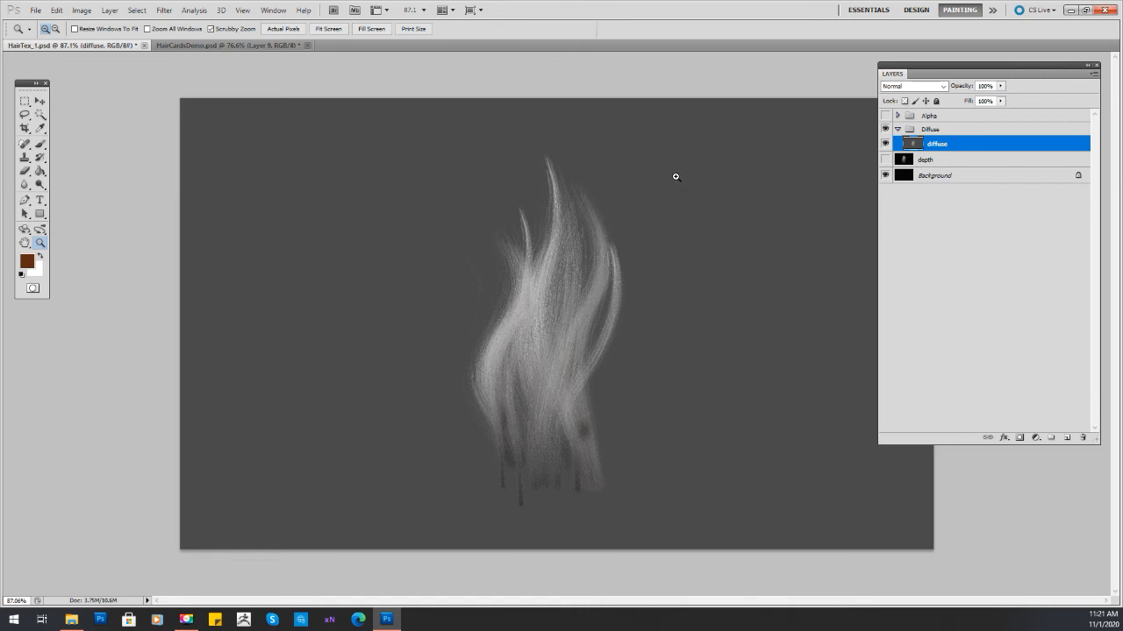
Copy the brown hair reference photo from HairCardsDemo.psd into HairTex_1.psd's Diffuse group and place it at the canvas's right edge.
click(198, 45)
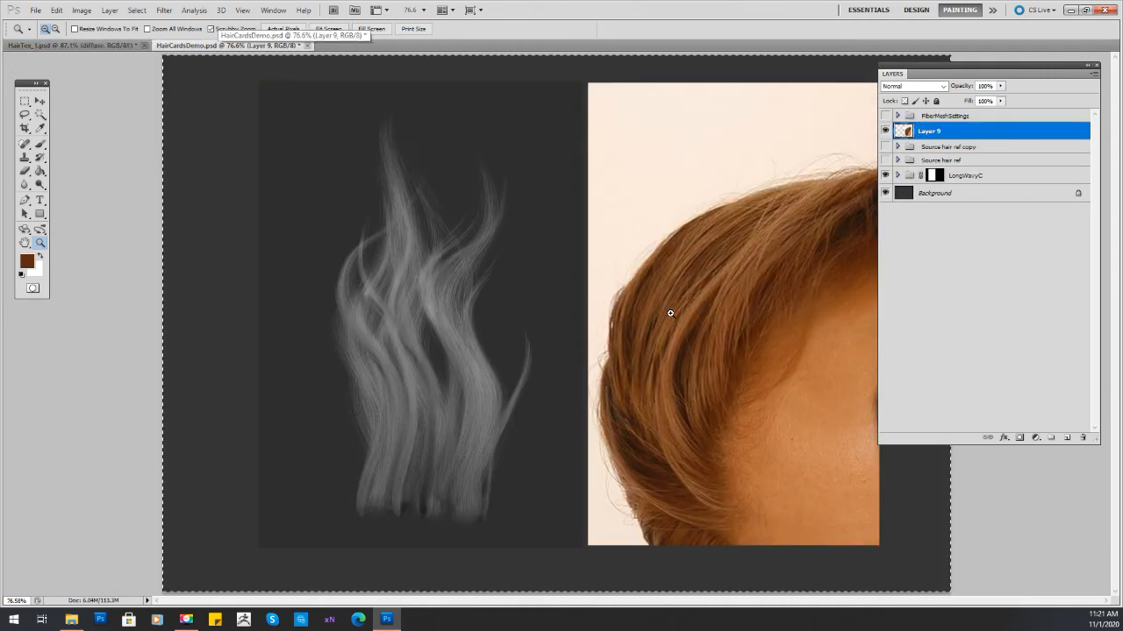
drag(383, 333, 394, 341)
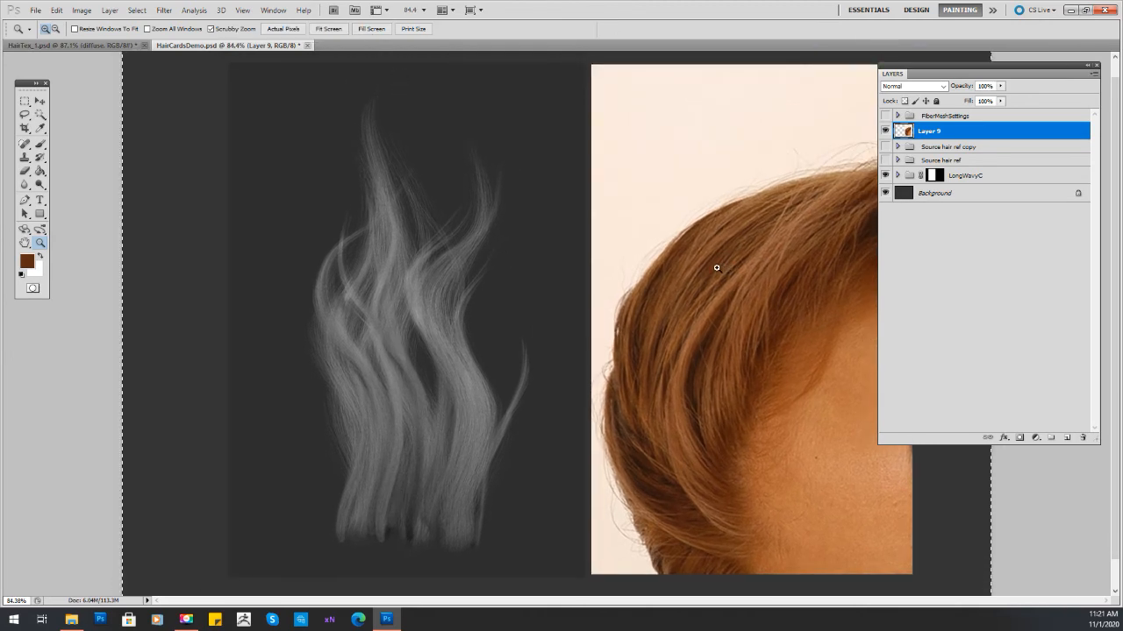
drag(717, 268, 708, 264)
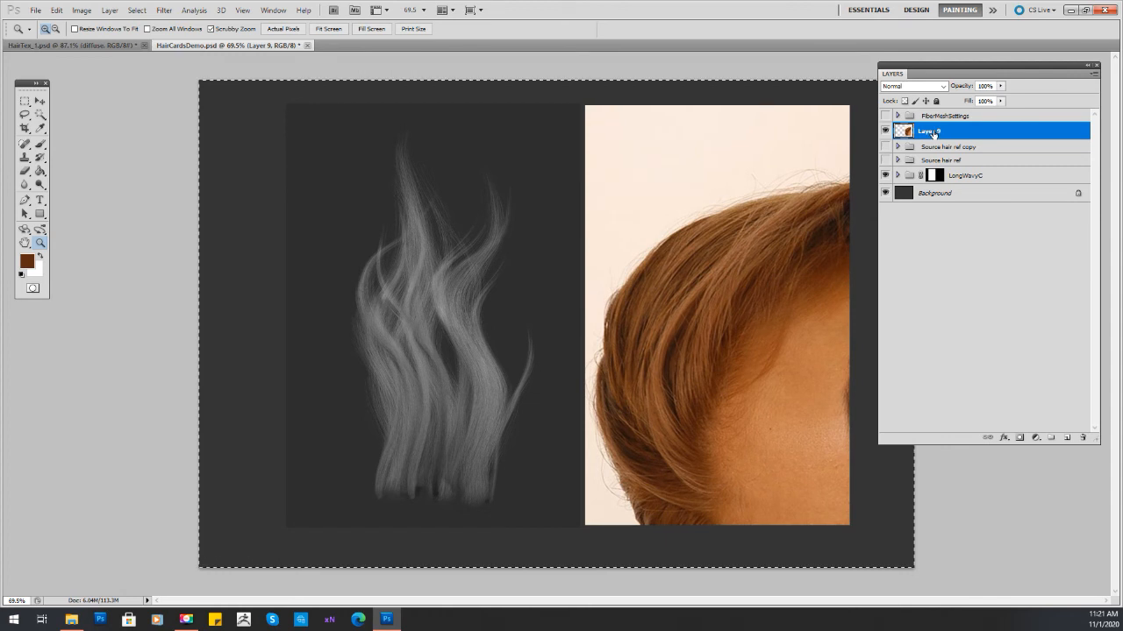
click(885, 130)
click(885, 131)
click(70, 45)
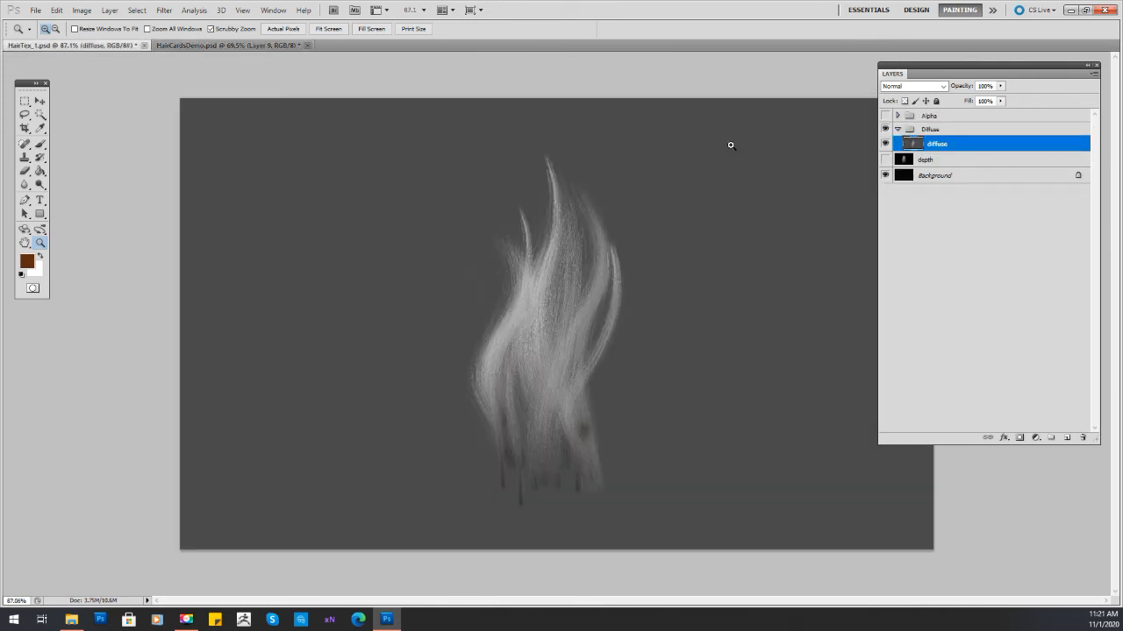
key(ctrl+v)
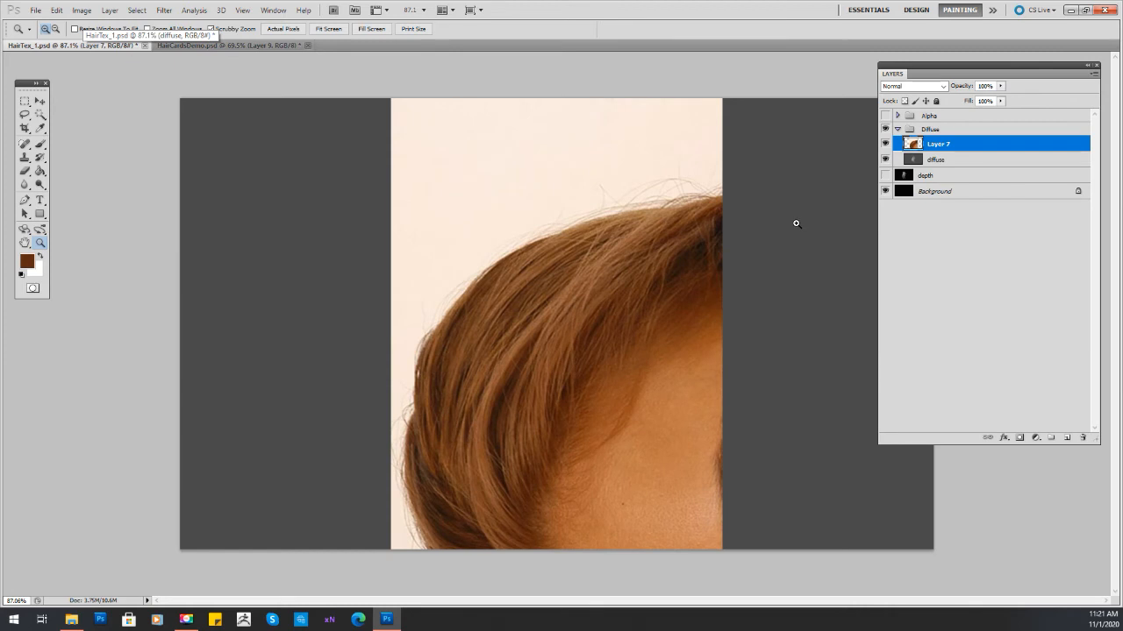
click(39, 100)
drag(439, 274, 675, 233)
Blur the pasted hair photo with a Gaussian Blur of 10 pixels radius.
key(z)
click(164, 10)
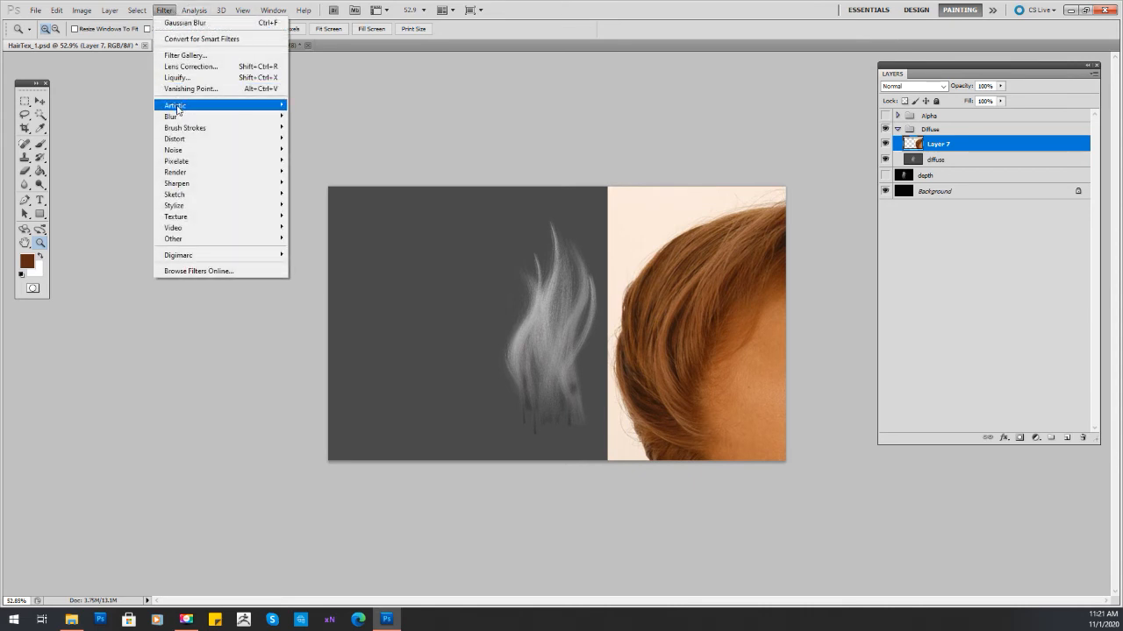
mouse_move(175, 117)
click(317, 160)
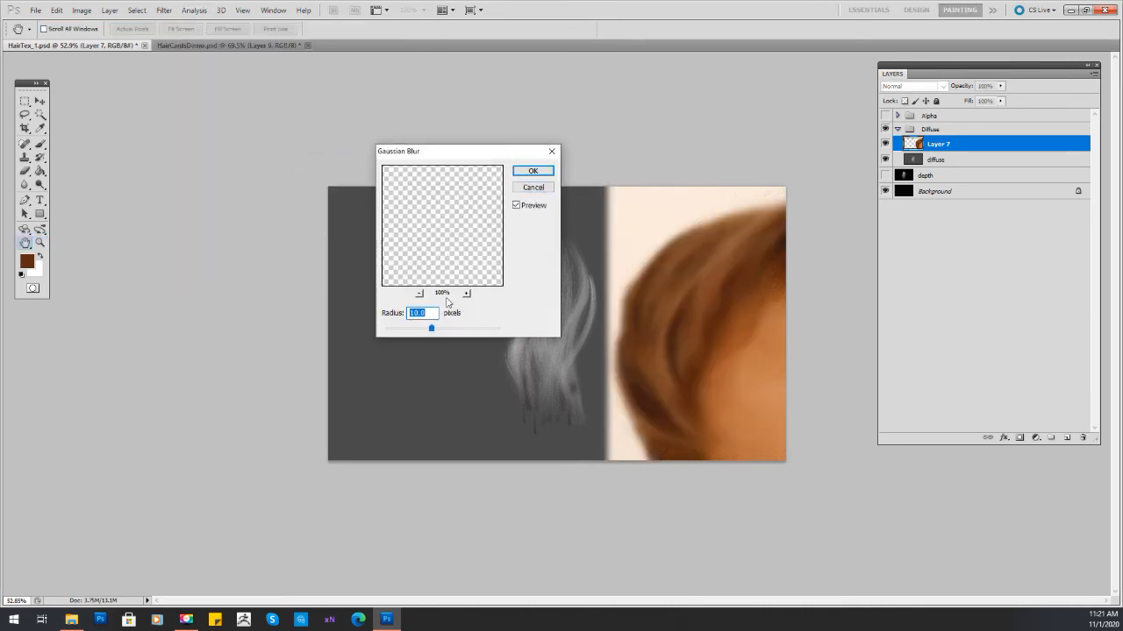
click(532, 171)
Show only the original alpha layer within the Alpha group and select its entire area for copying.
drag(681, 308, 709, 323)
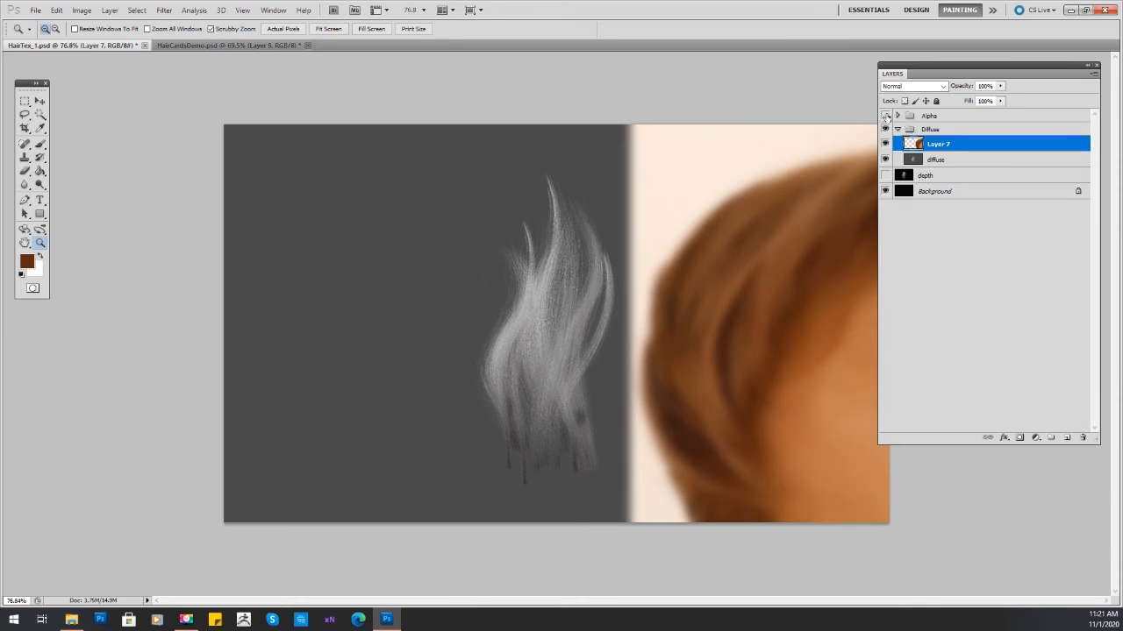
click(886, 116)
click(897, 116)
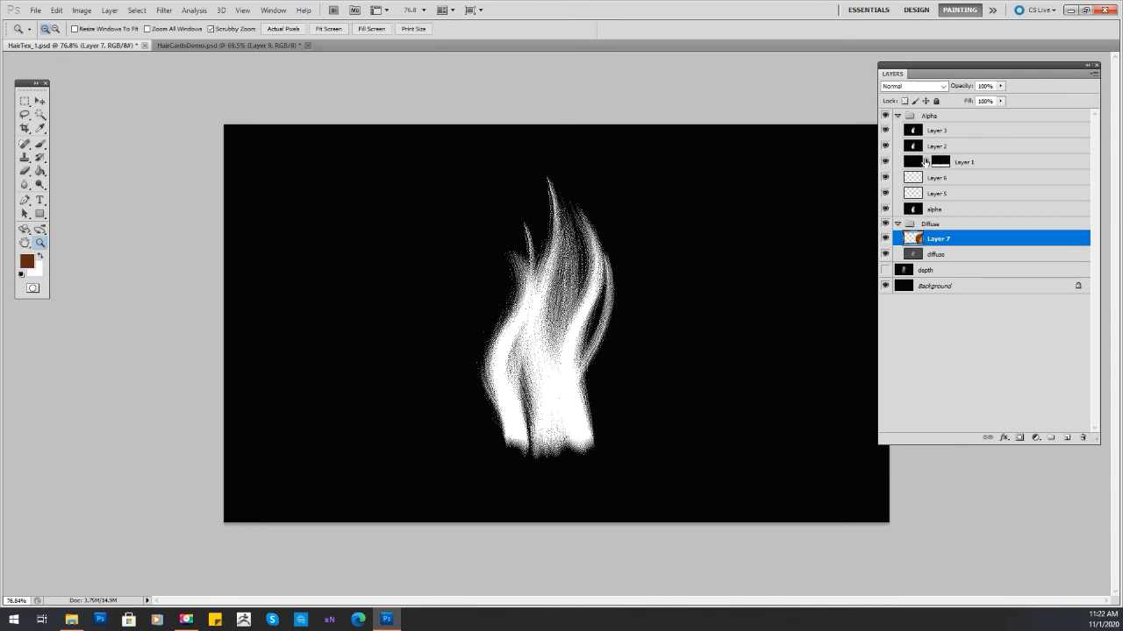
drag(885, 130, 887, 202)
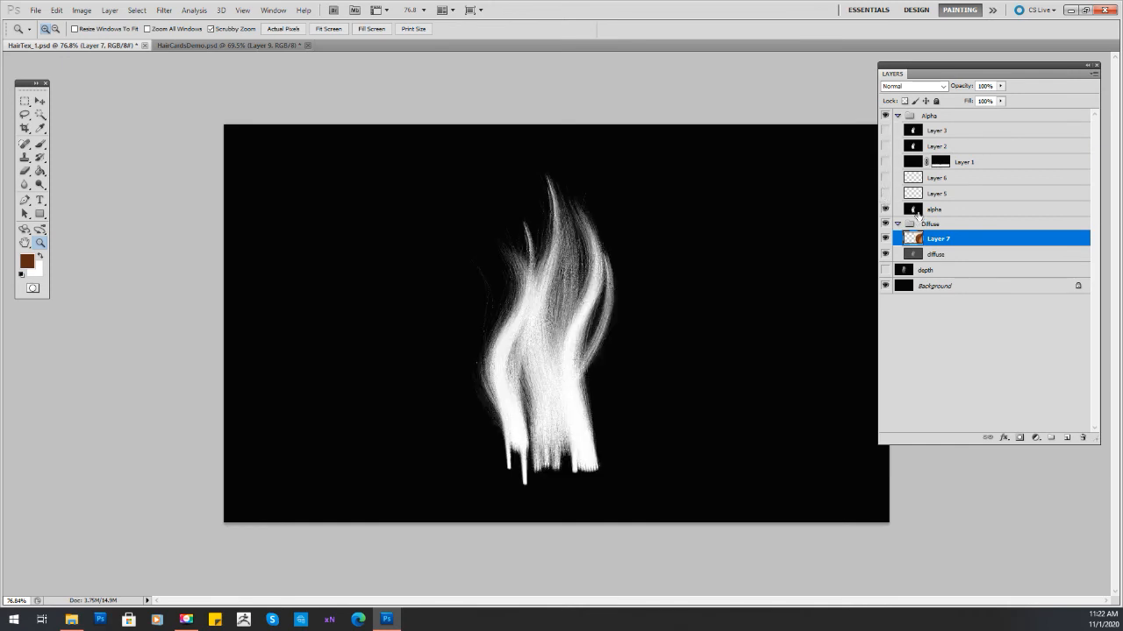
click(917, 211)
ctrl+click(917, 212)
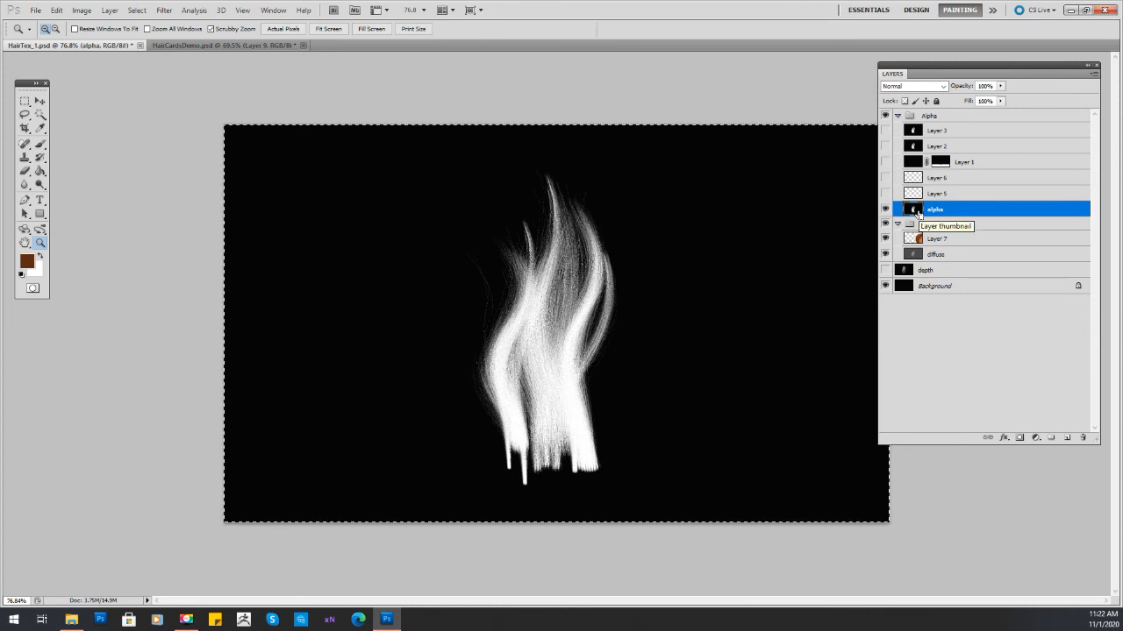
Create a new channel named Alpha 1 and paste the copied hair alpha image into it.
click(279, 11)
click(298, 132)
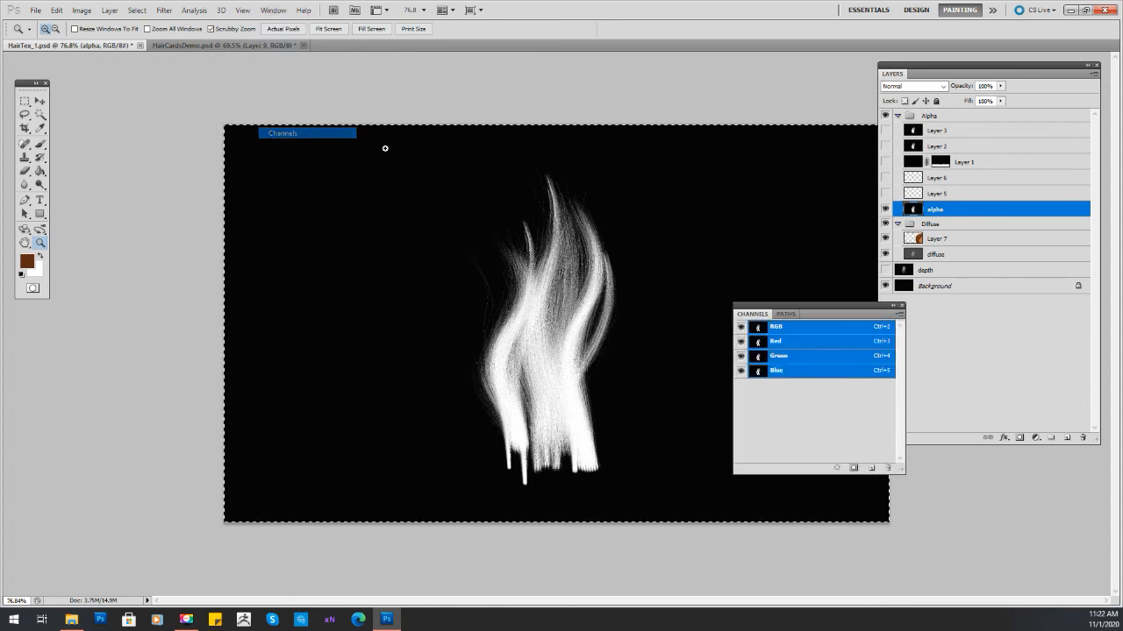
click(899, 313)
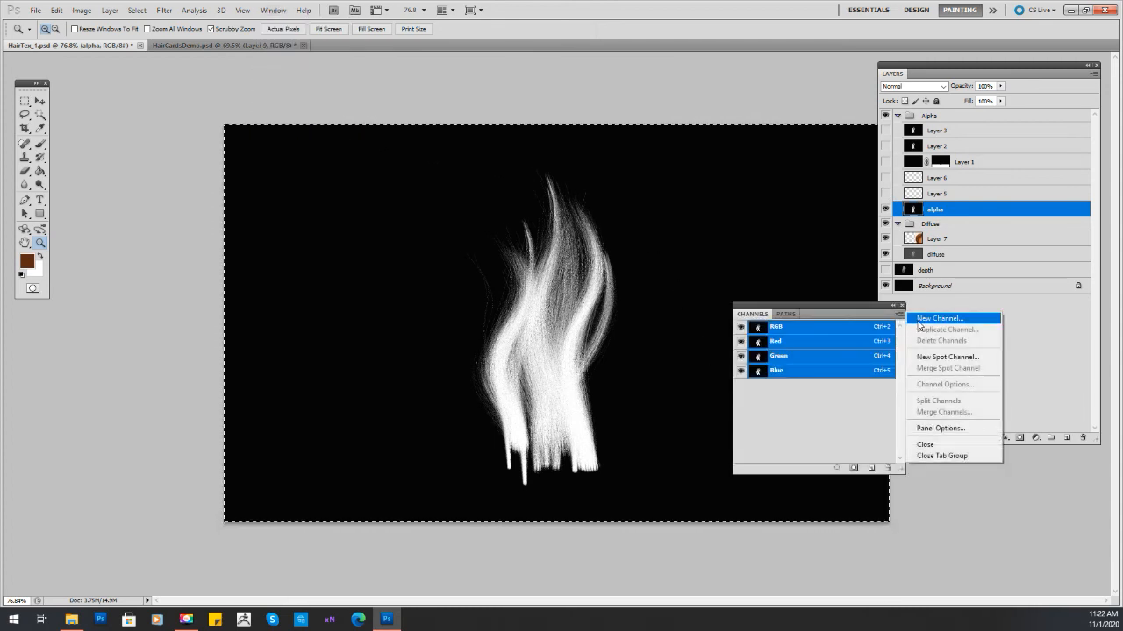
click(936, 318)
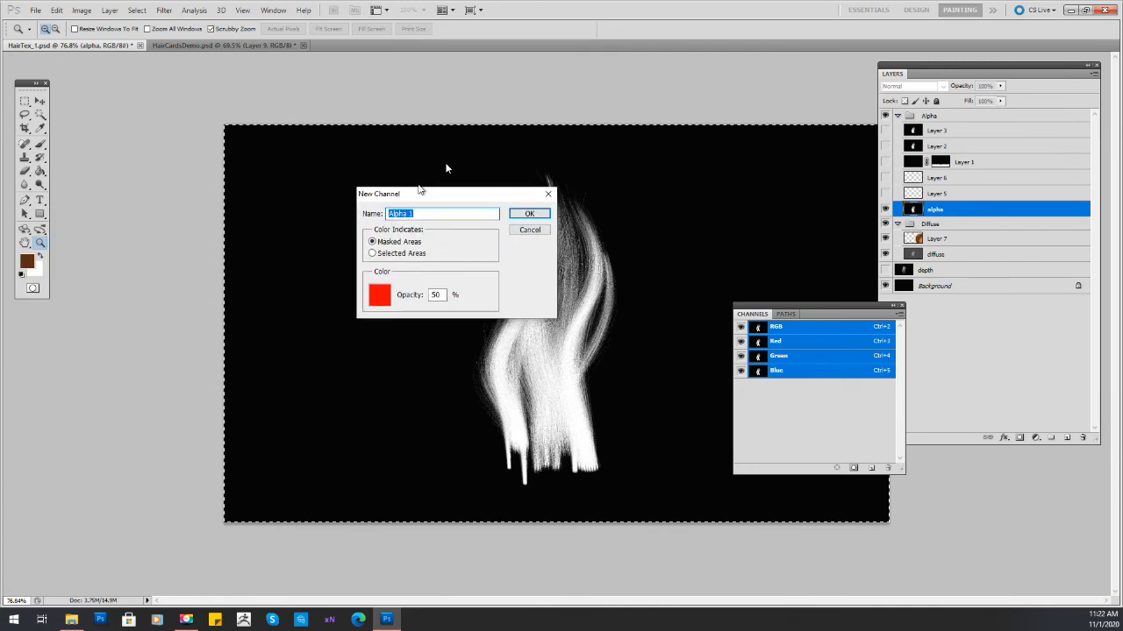
drag(404, 200, 714, 143)
click(816, 166)
key(ctrl+v)
Load the Alpha 1 channel as a selection and show the Alpha group's hidden layers again.
ctrl+click(758, 386)
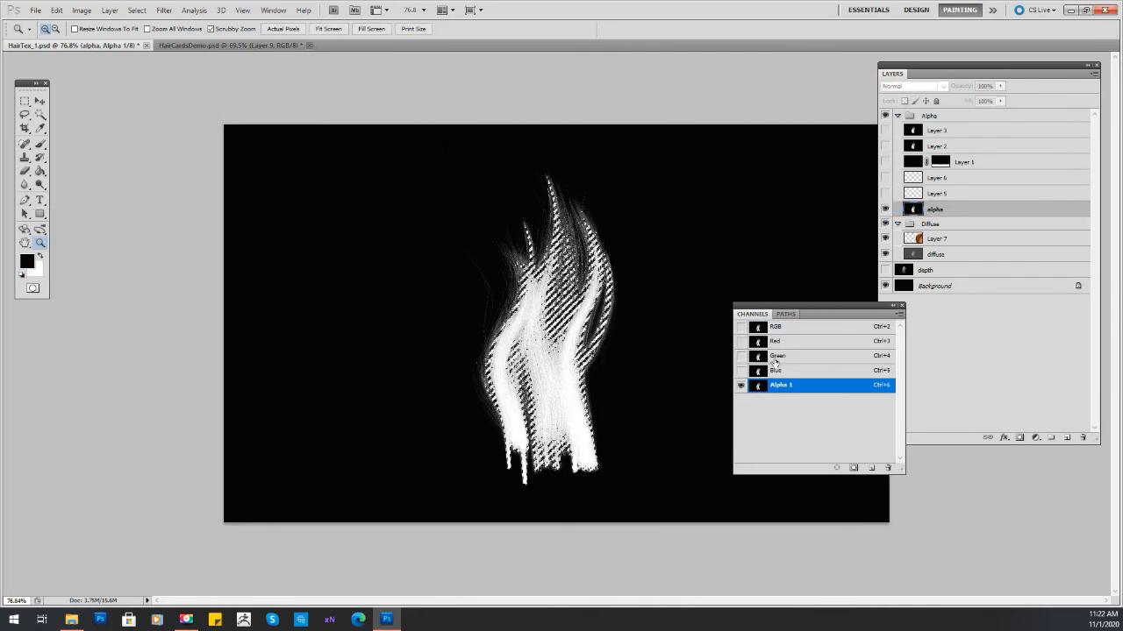
drag(885, 194, 898, 122)
click(897, 116)
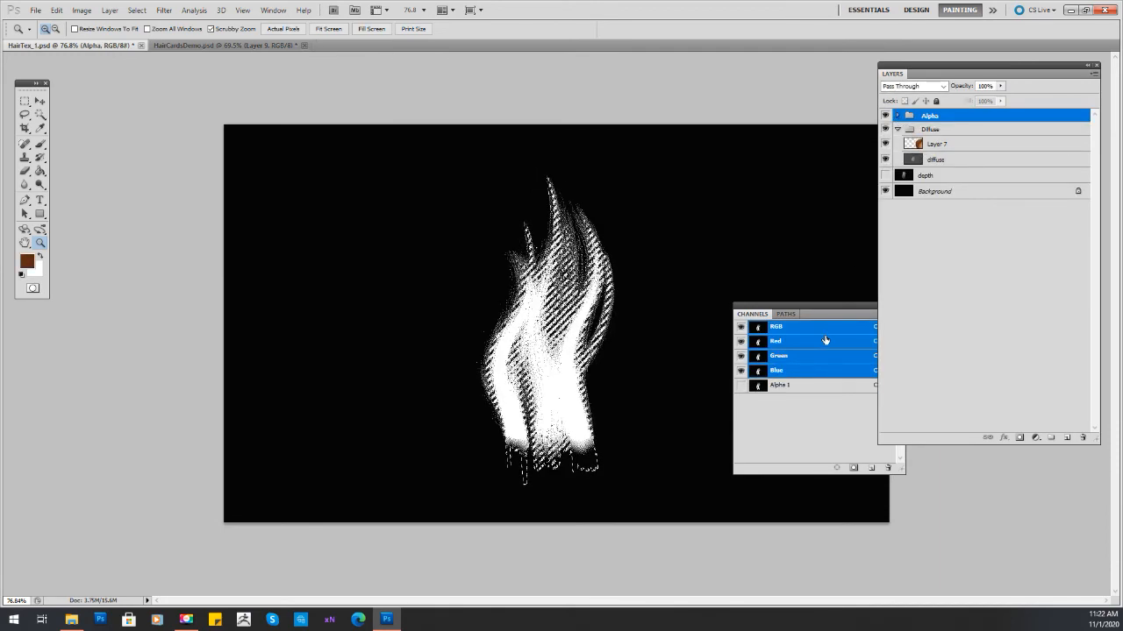
Add a new layer above the diffuse layer and mask it with the hair-shaped selection.
click(937, 161)
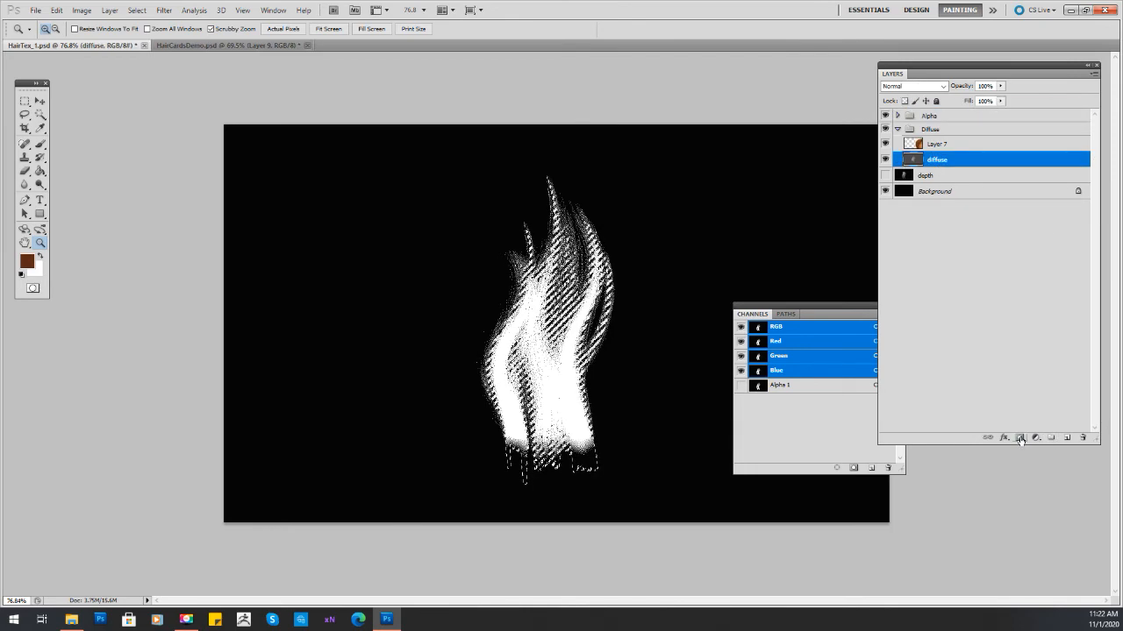
click(1093, 76)
click(1079, 80)
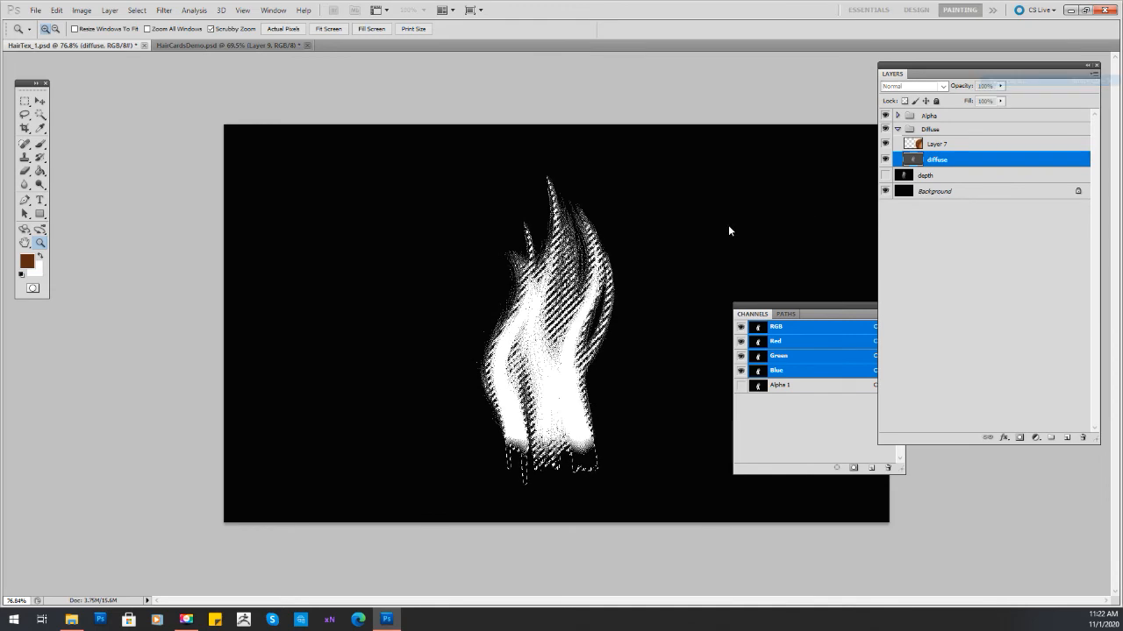
key(Return)
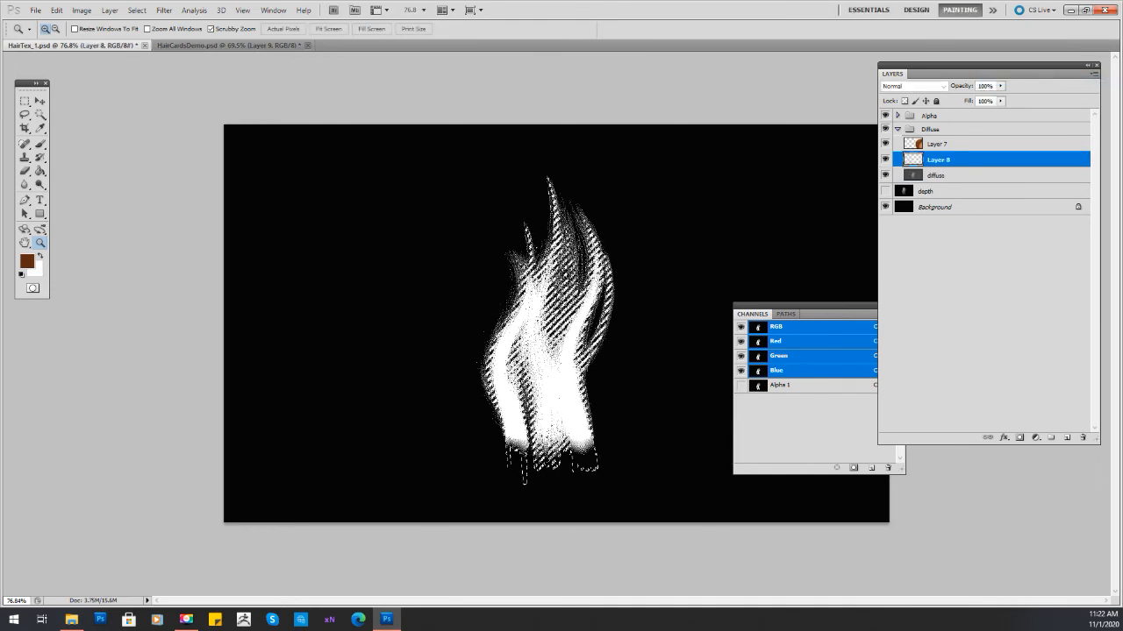
click(1020, 438)
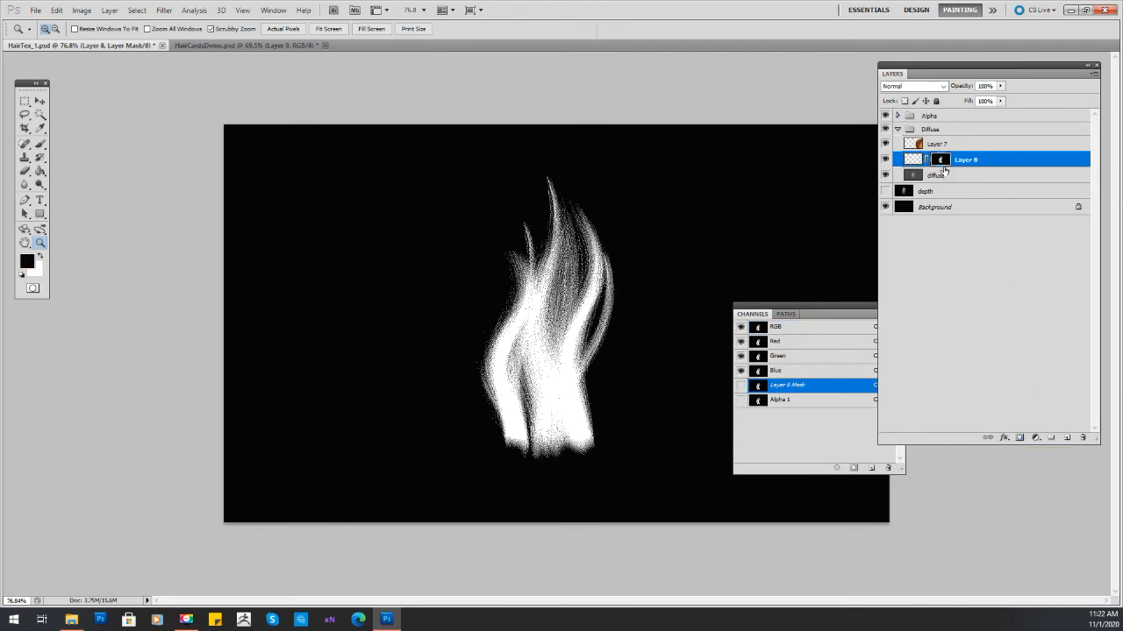
Hide the Alpha group to reveal the diffuse hair and move the channel list clear of the reference photo.
click(914, 161)
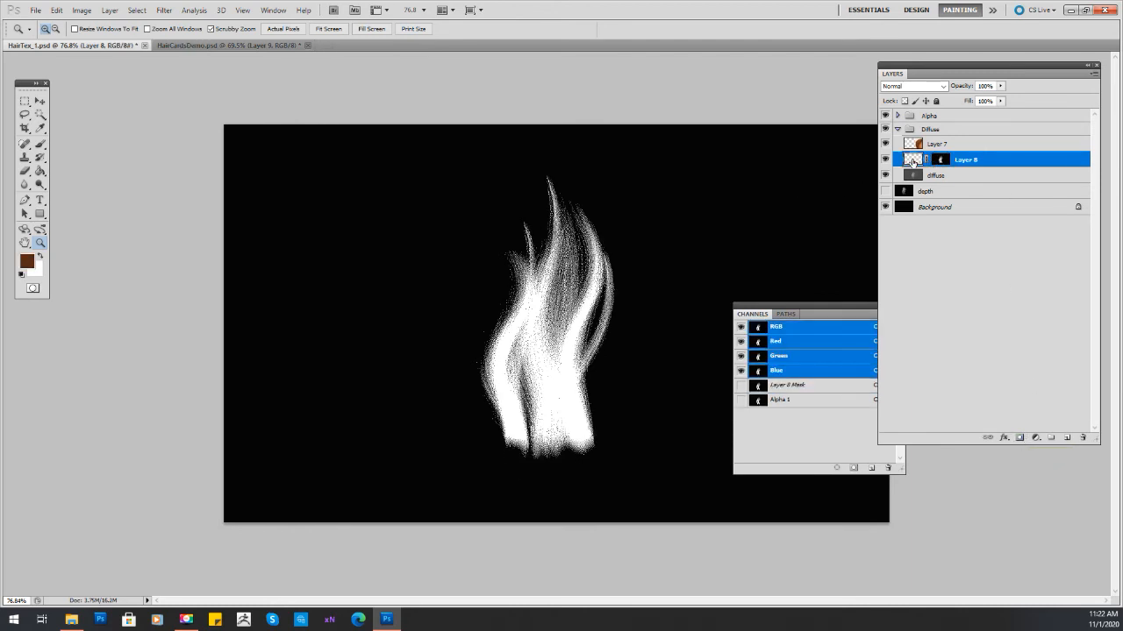
click(887, 116)
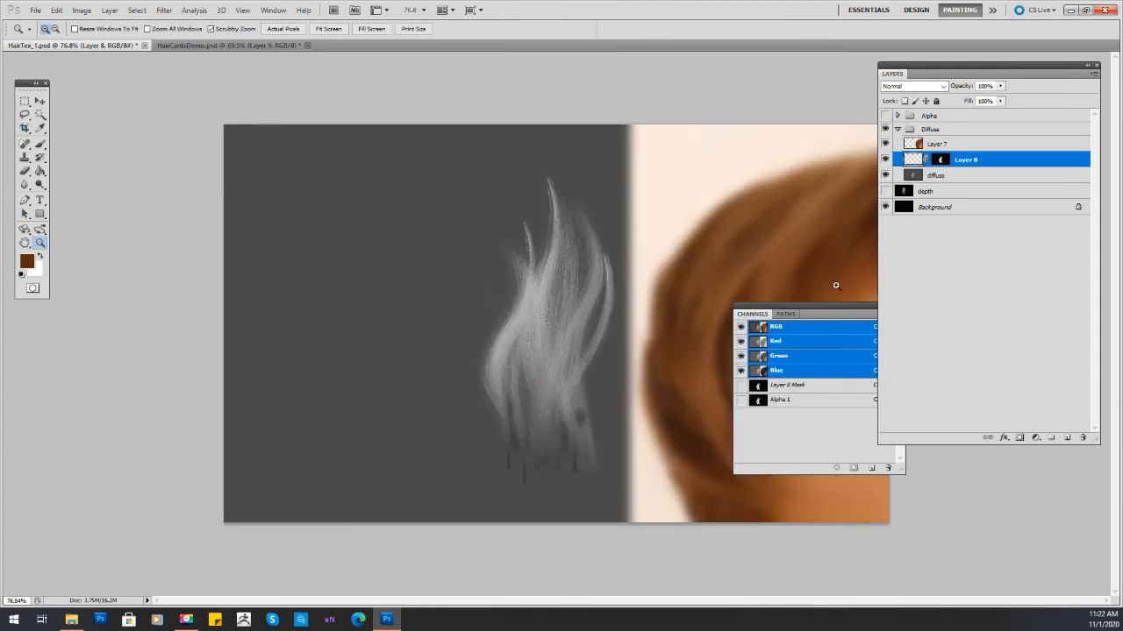
drag(826, 307, 1021, 393)
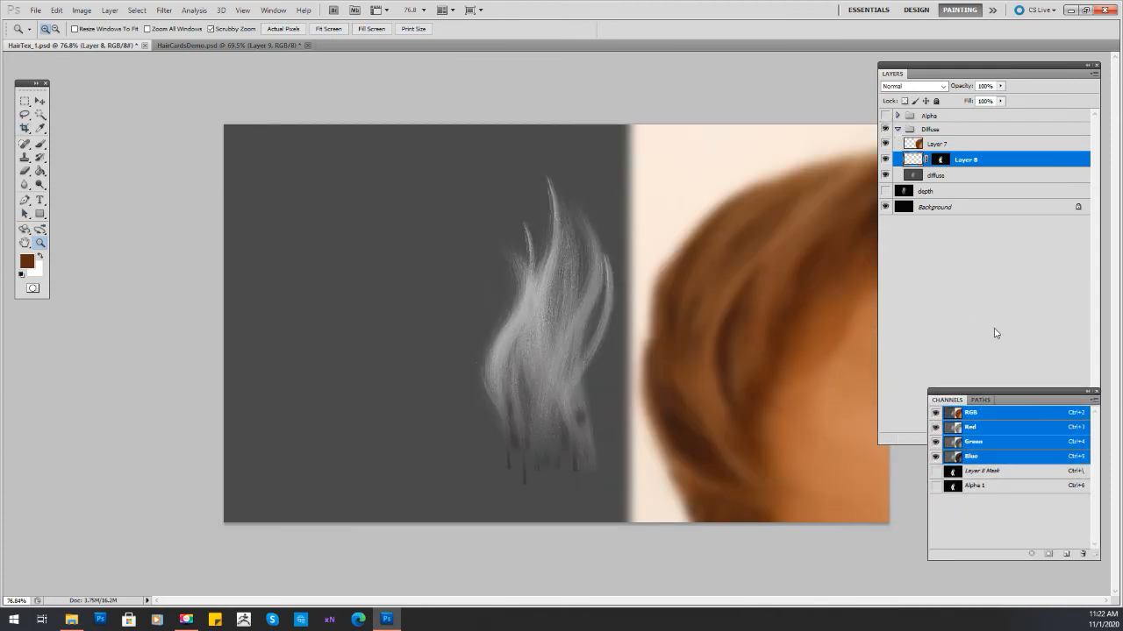
click(938, 160)
click(914, 161)
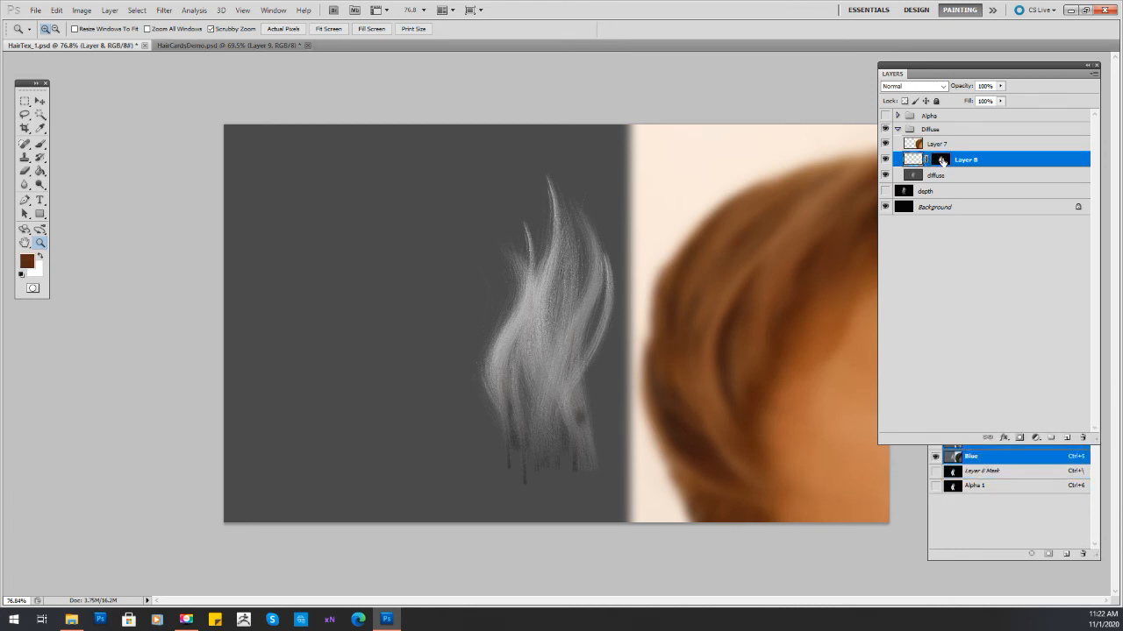
click(941, 160)
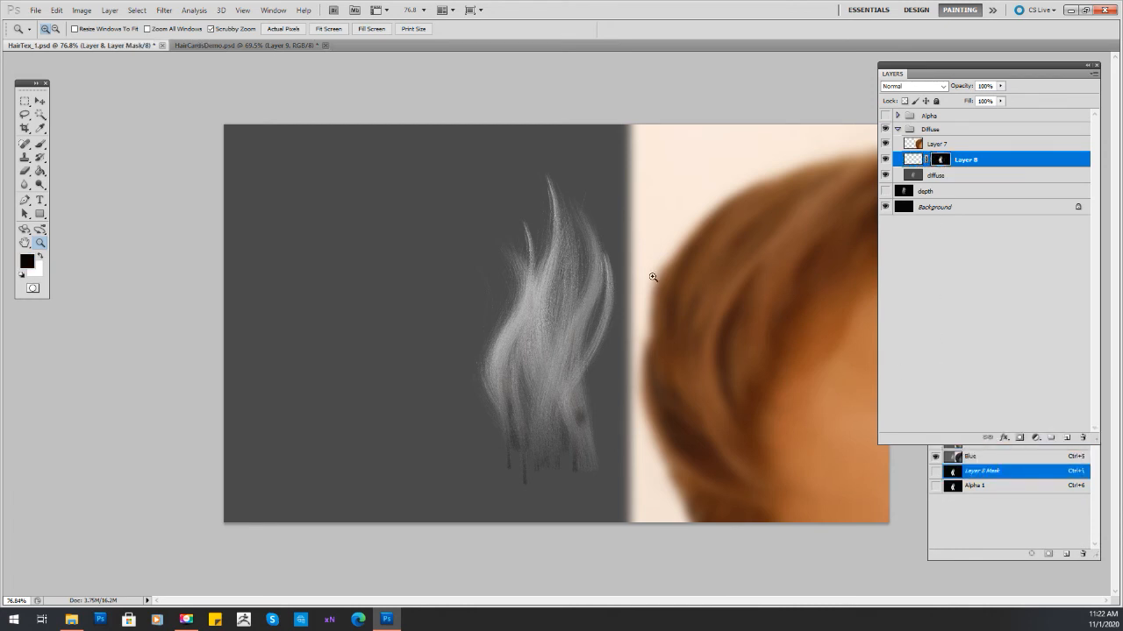
Fill the masked Layer 8 with a dark brown sampled from the blurred hair photo.
click(40, 171)
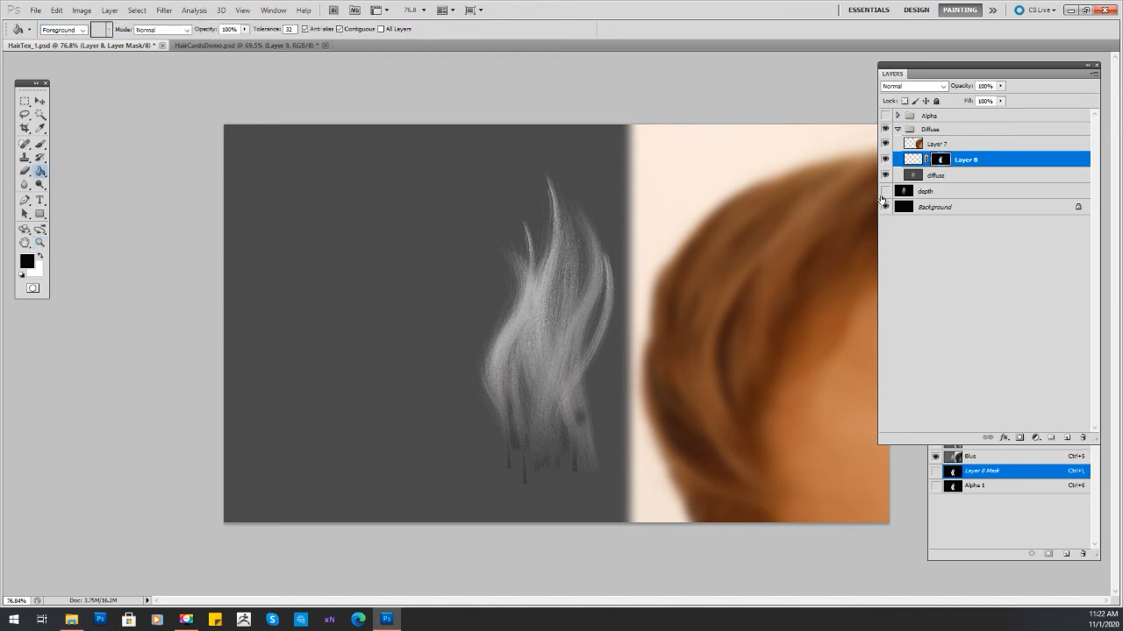
click(756, 368)
click(913, 145)
alt+click(769, 328)
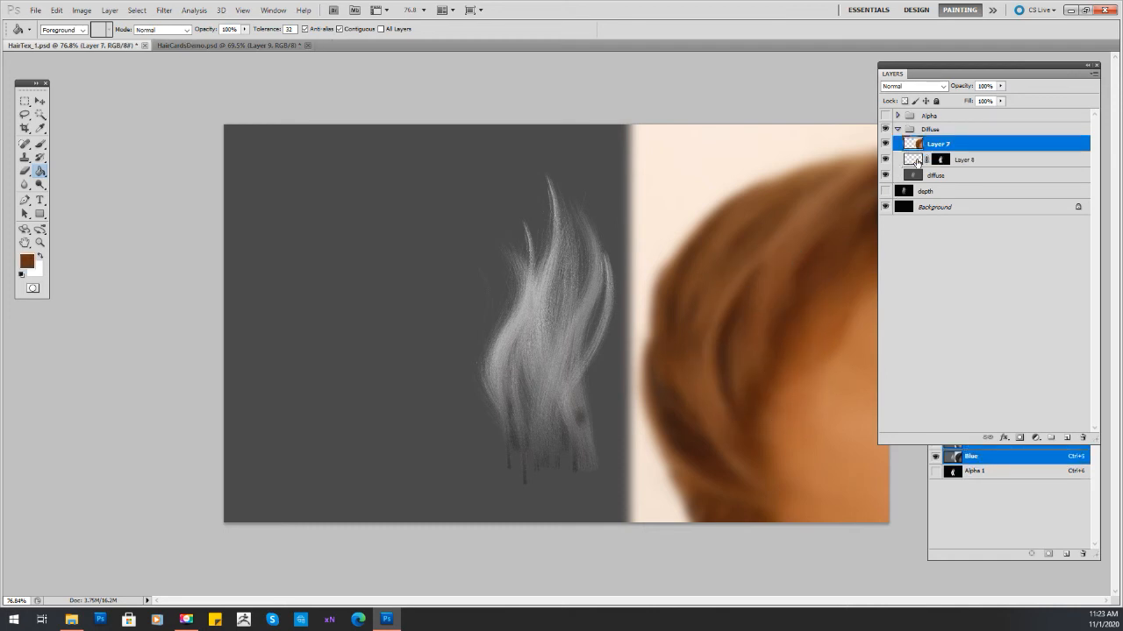
click(916, 161)
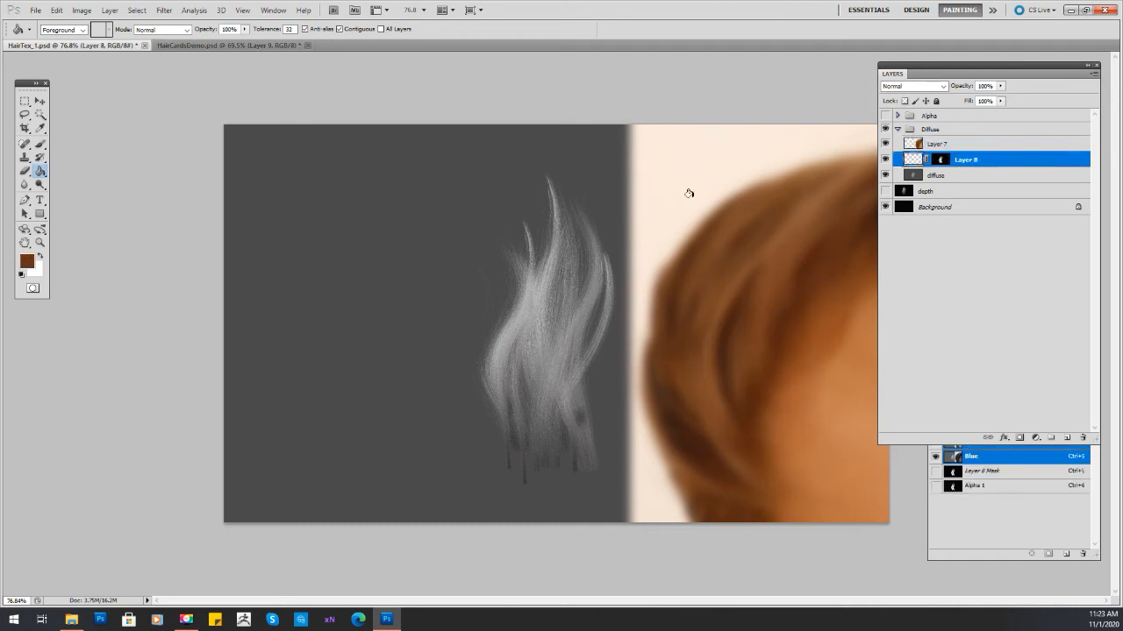
click(509, 258)
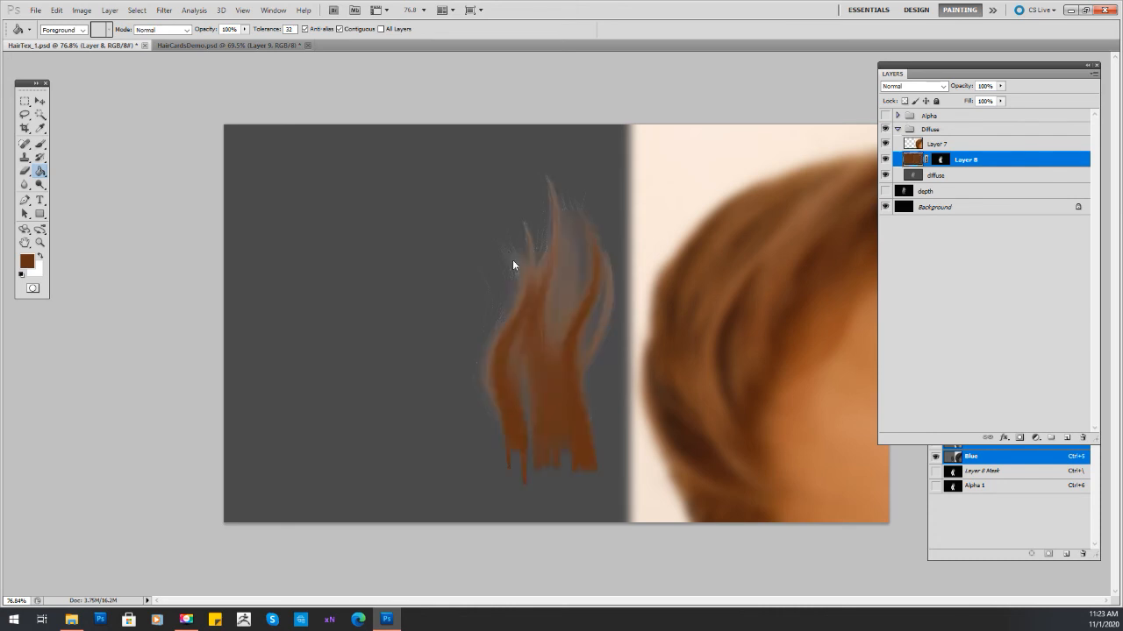
Invert Layer 8's mask so the brown fill surrounds the hair strands.
click(941, 159)
click(81, 9)
mouse_move(140, 39)
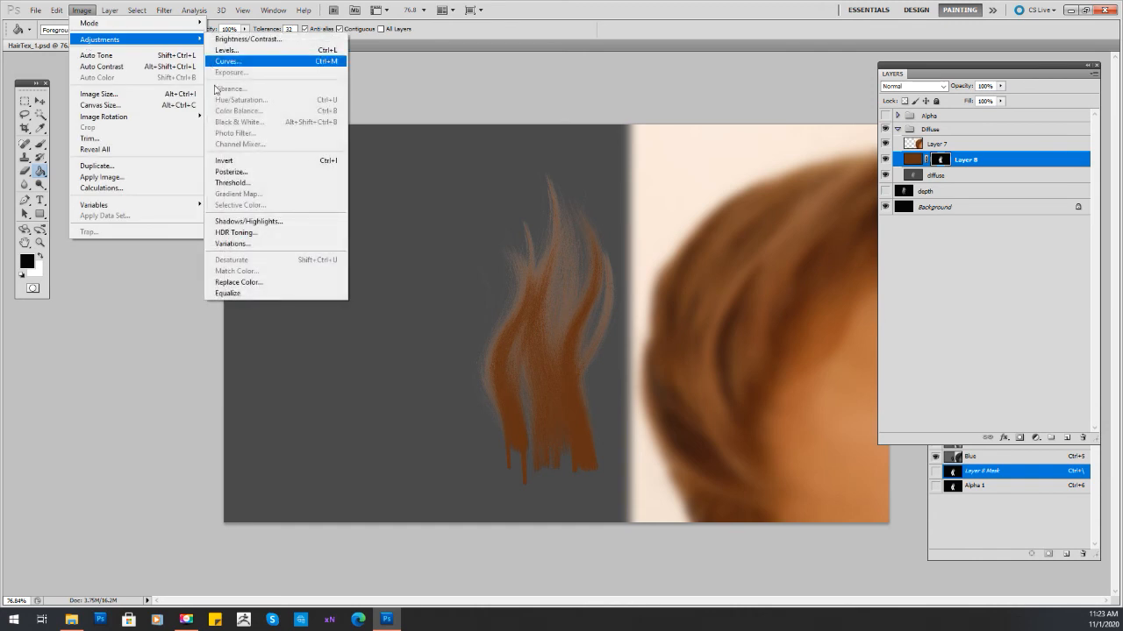
click(225, 161)
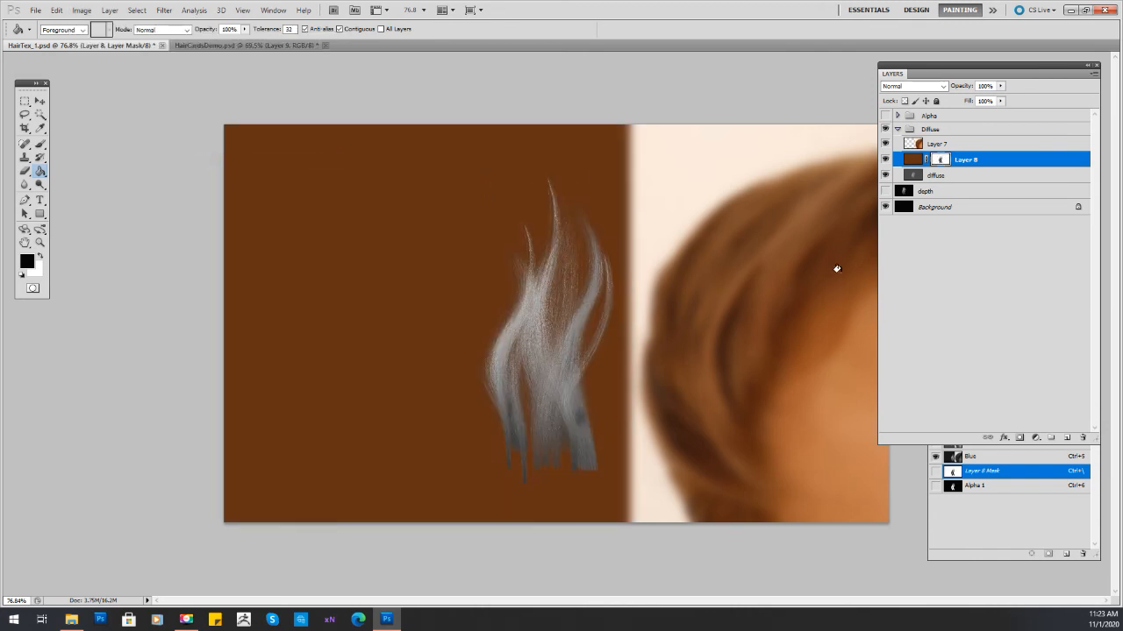
Slightly reduce the saturation of Layer 8's brown fill with a Hue/Saturation adjustment.
click(84, 11)
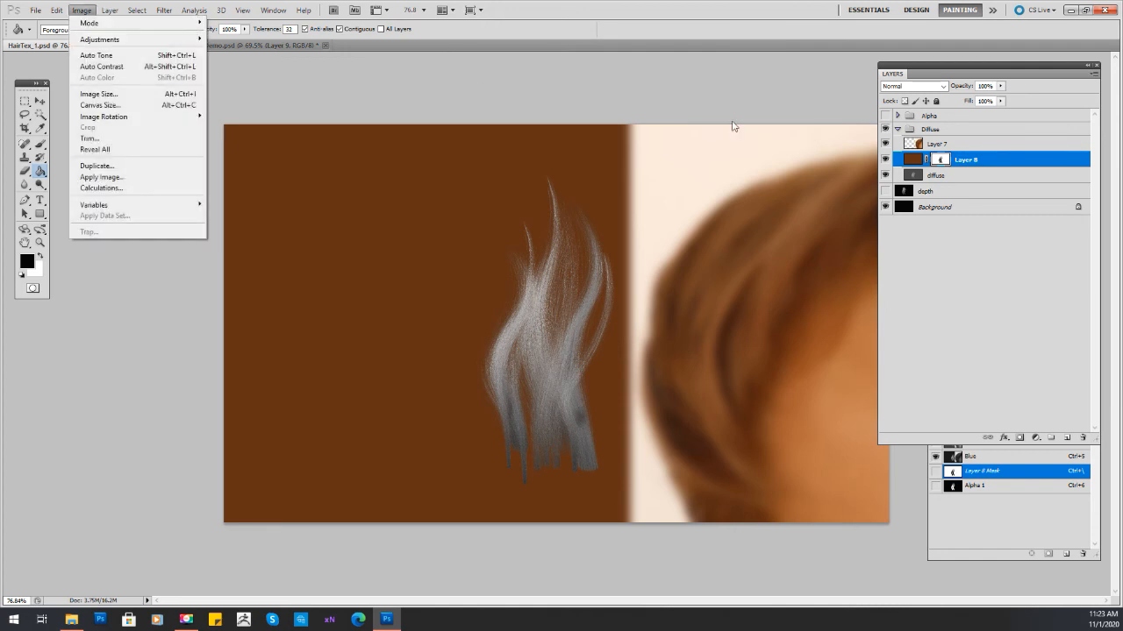
click(911, 159)
click(82, 10)
mouse_move(94, 39)
click(230, 98)
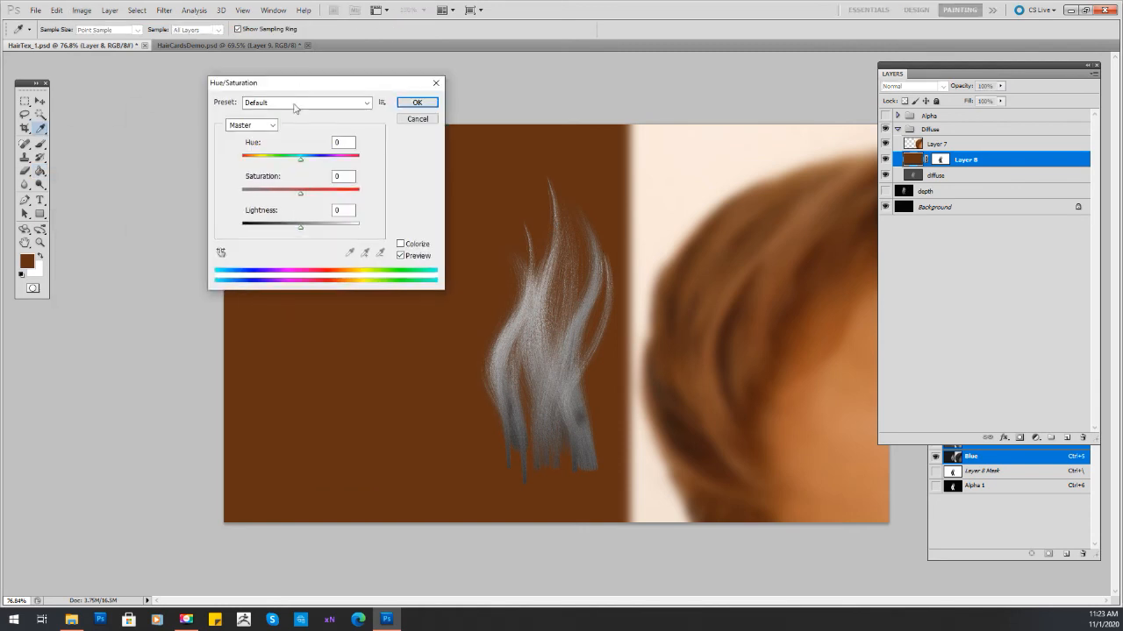
drag(298, 196, 291, 193)
click(417, 103)
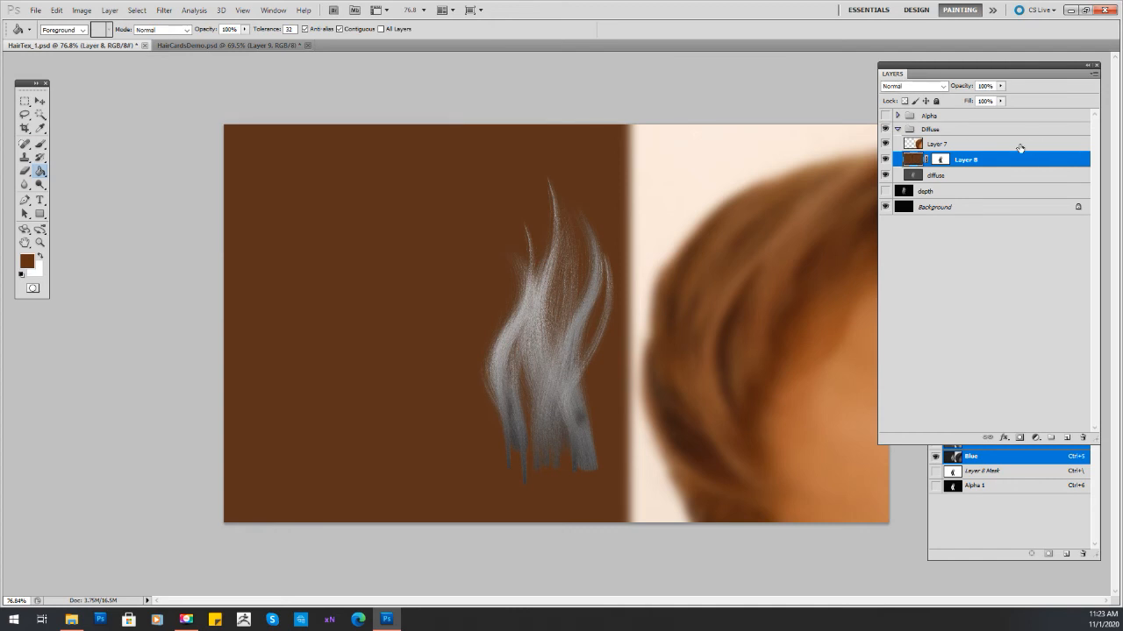
Add a new layer directly above the diffuse layer and fill it with a lighter brown sampled from the blurred hair photo.
click(955, 178)
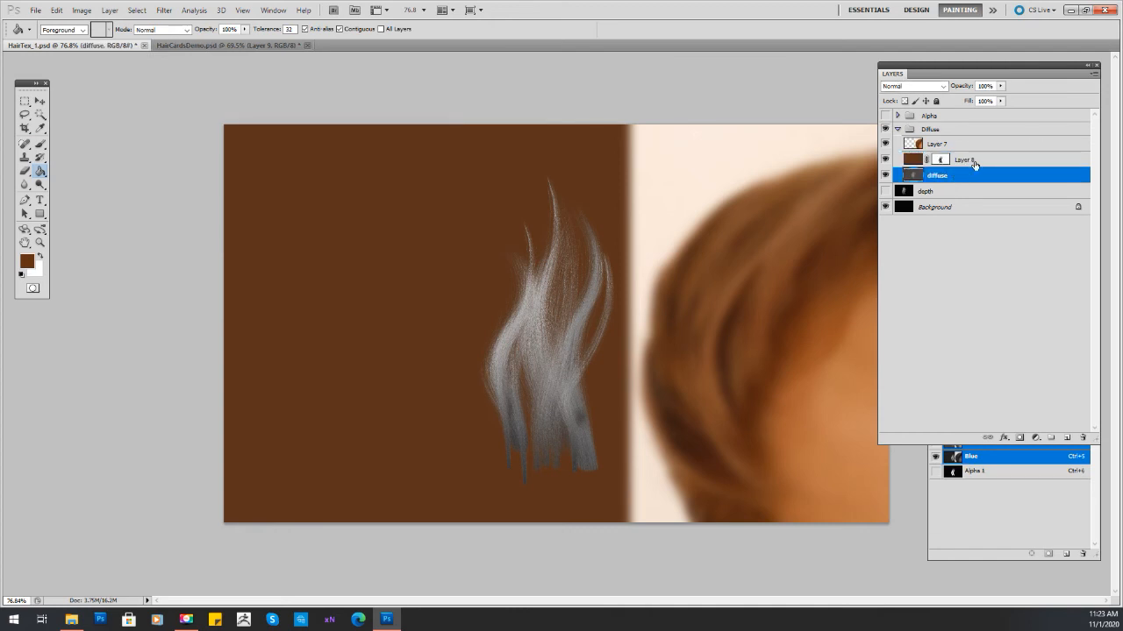
click(1091, 77)
click(1060, 82)
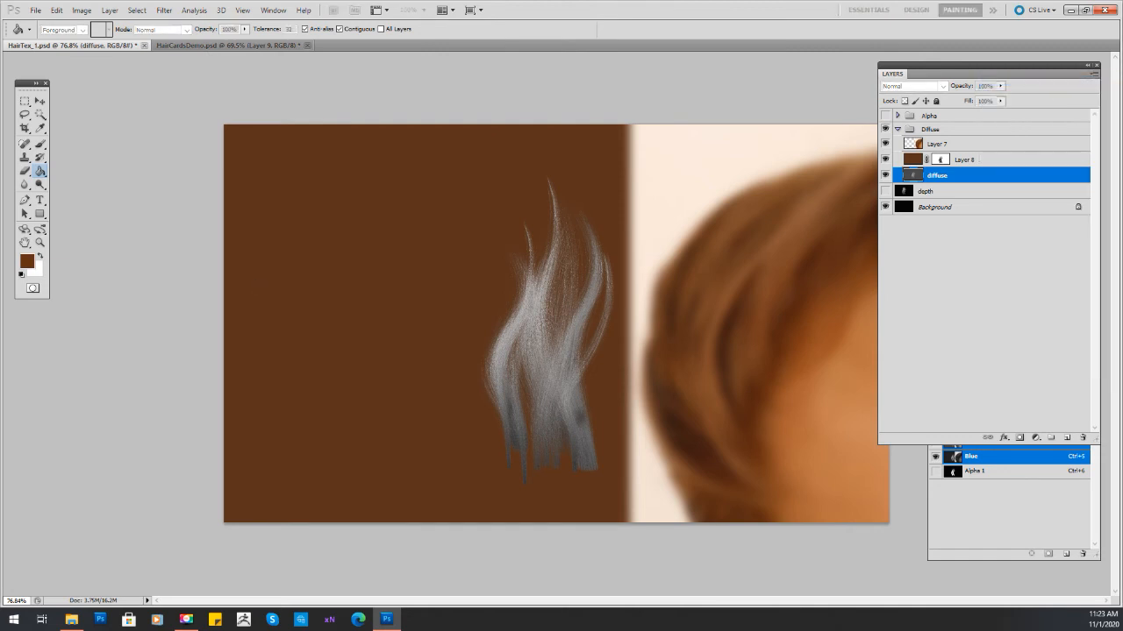
click(603, 178)
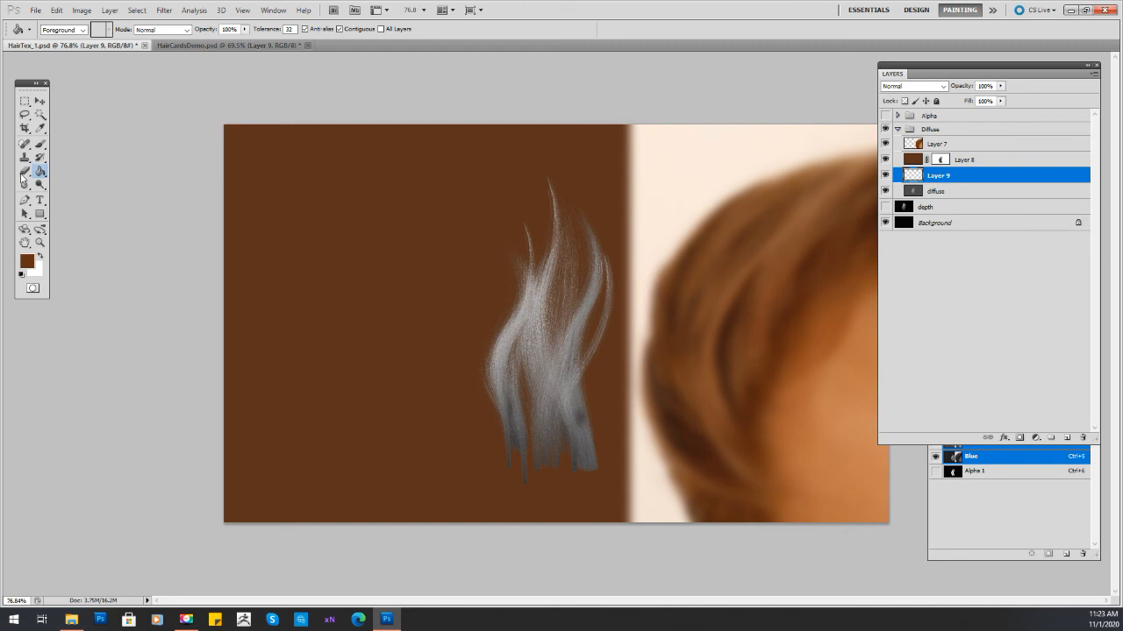
mouse_move(776, 237)
alt+mouse_down()
mouse_move(707, 367)
mouse_move(723, 351)
mouse_move(737, 265)
mouse_move(717, 279)
alt+mouse_up()
click(502, 296)
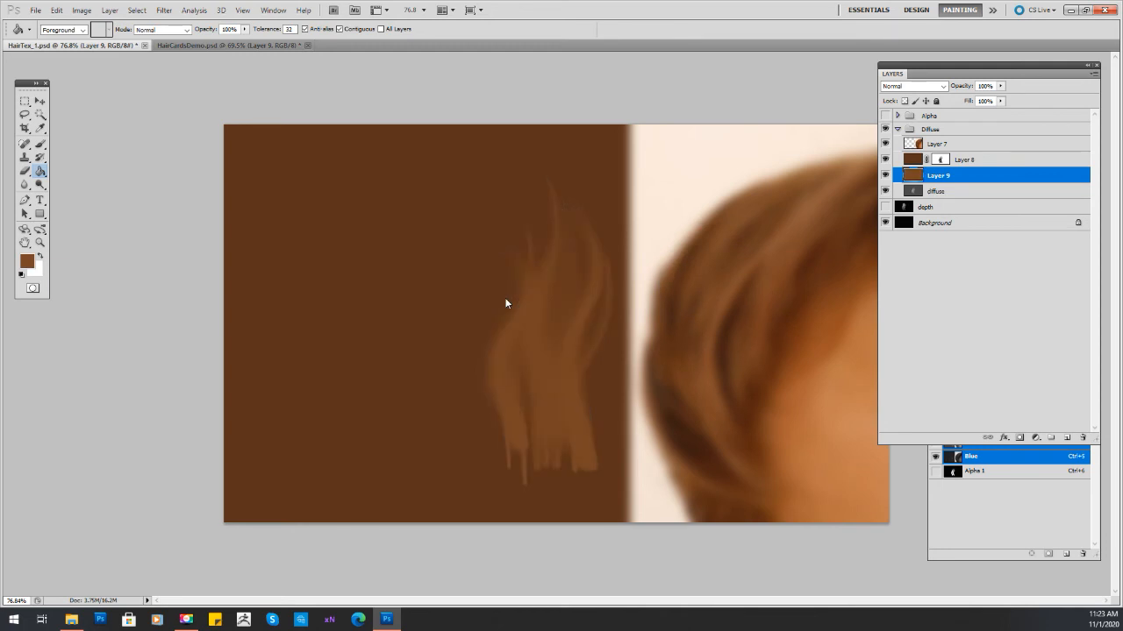
Set Layer 9's blend mode to Multiply and lighten its brown fill with a Brightness/Contrast adjustment.
click(907, 89)
click(894, 139)
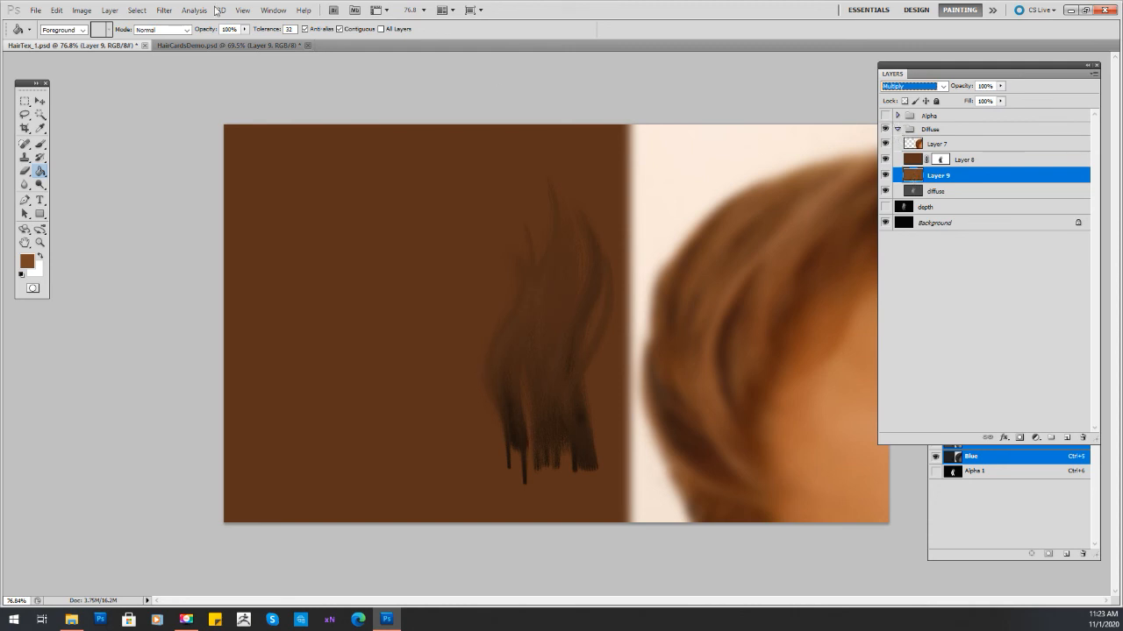
click(82, 9)
mouse_move(140, 39)
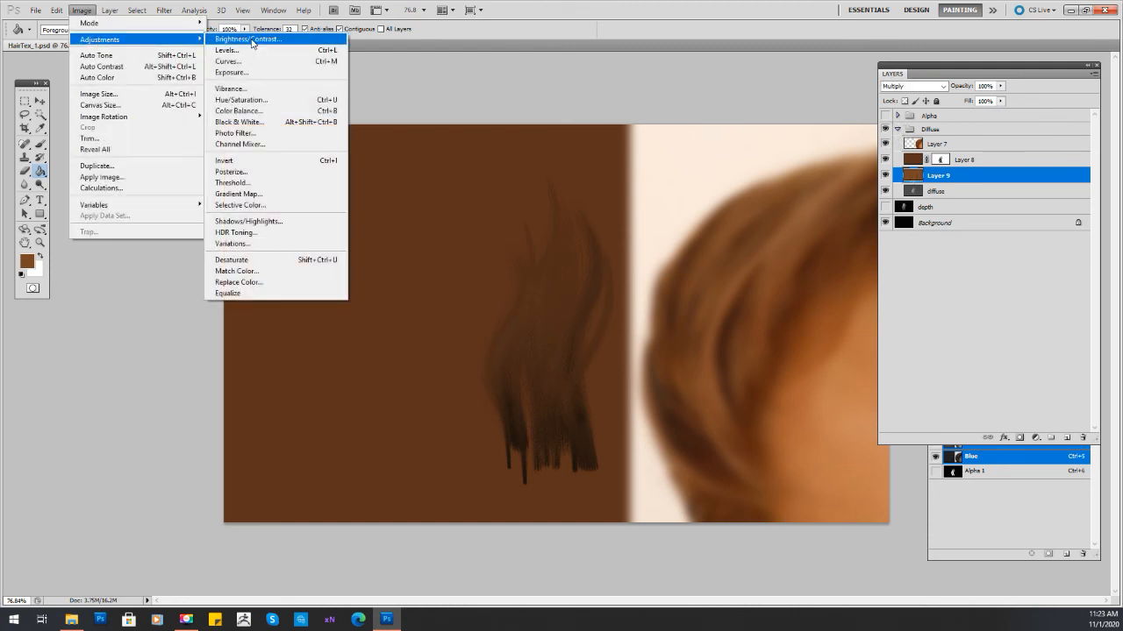
click(254, 39)
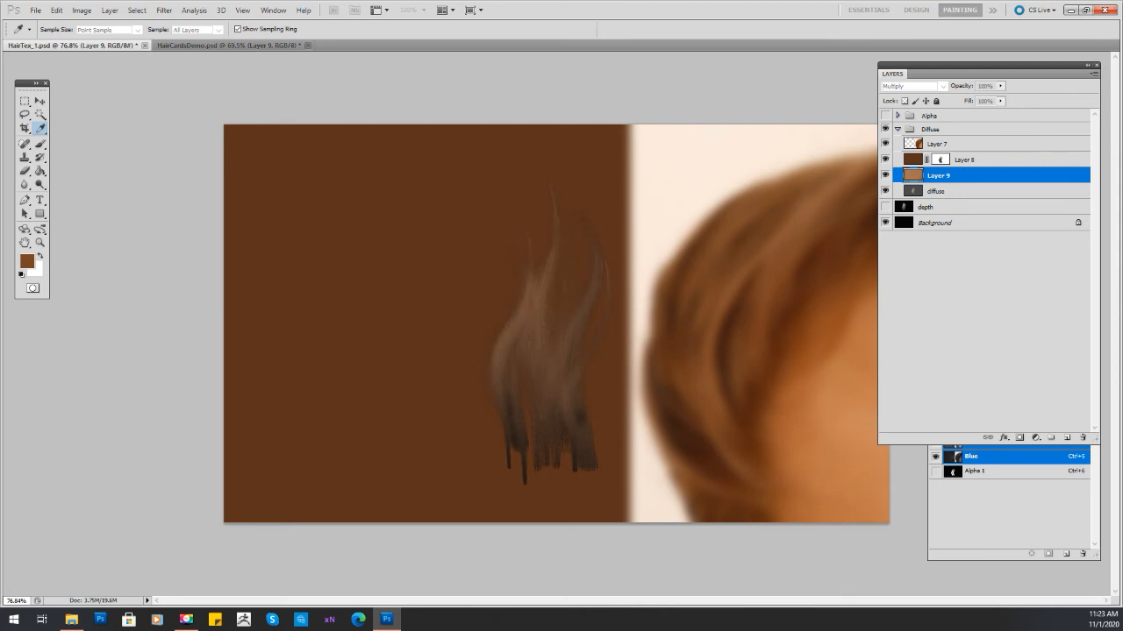
key(Return)
Duplicate Layer 9 and set the copy's blend mode to Color.
click(1093, 75)
click(1086, 92)
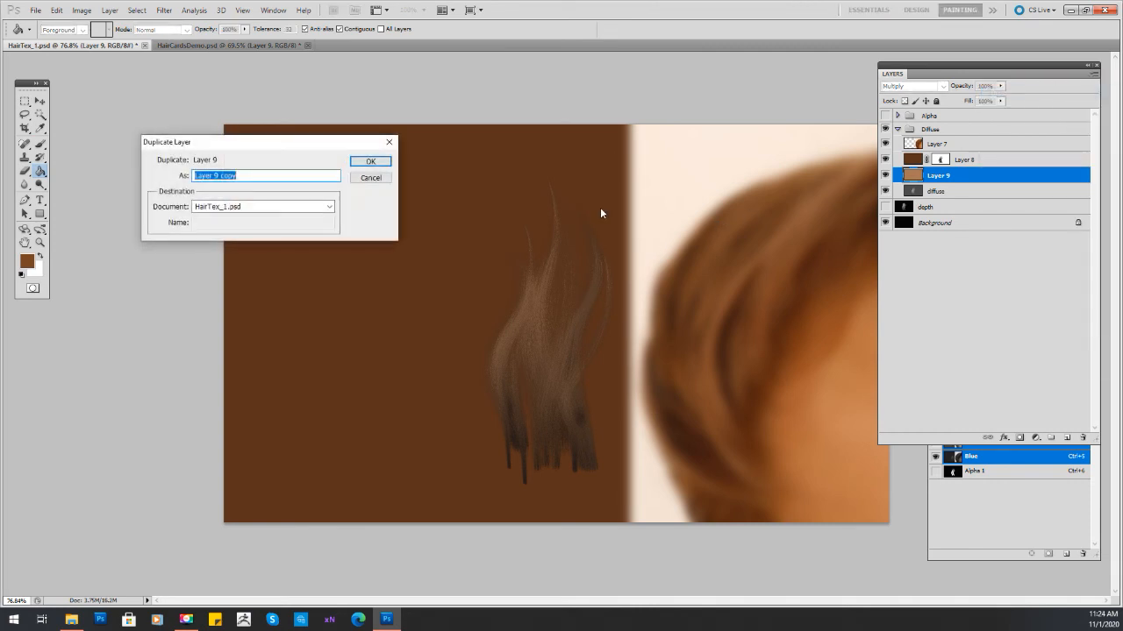
click(370, 161)
click(913, 86)
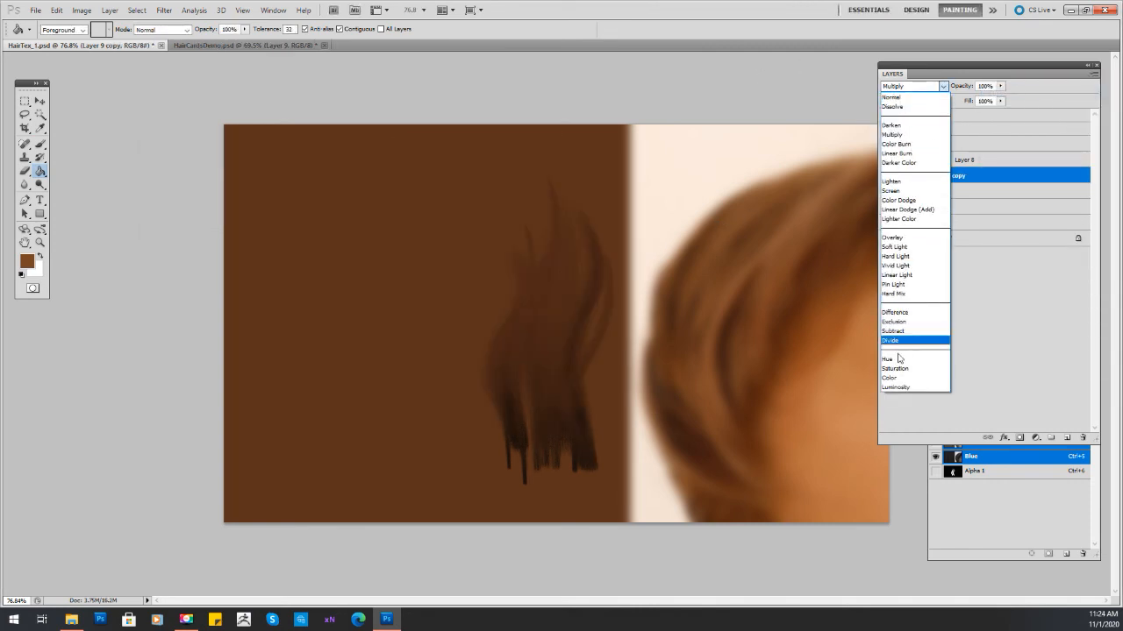
click(902, 379)
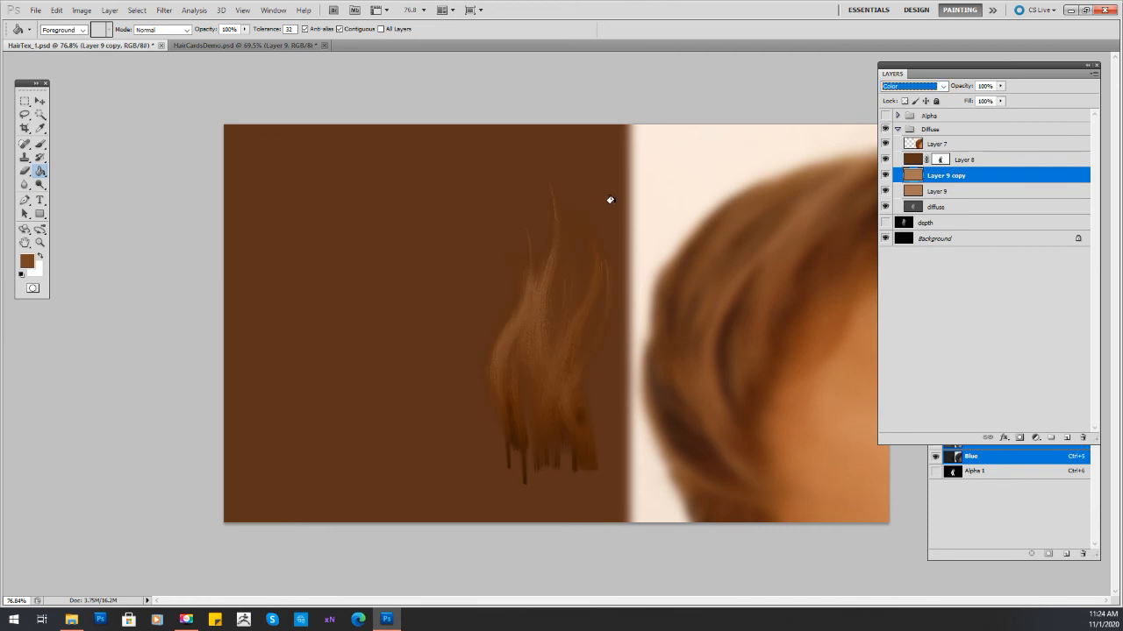
Toggle the visibility of Layer 9 copy, Layer 8 and Layer 9 to compare their effect on the grey hair.
click(885, 175)
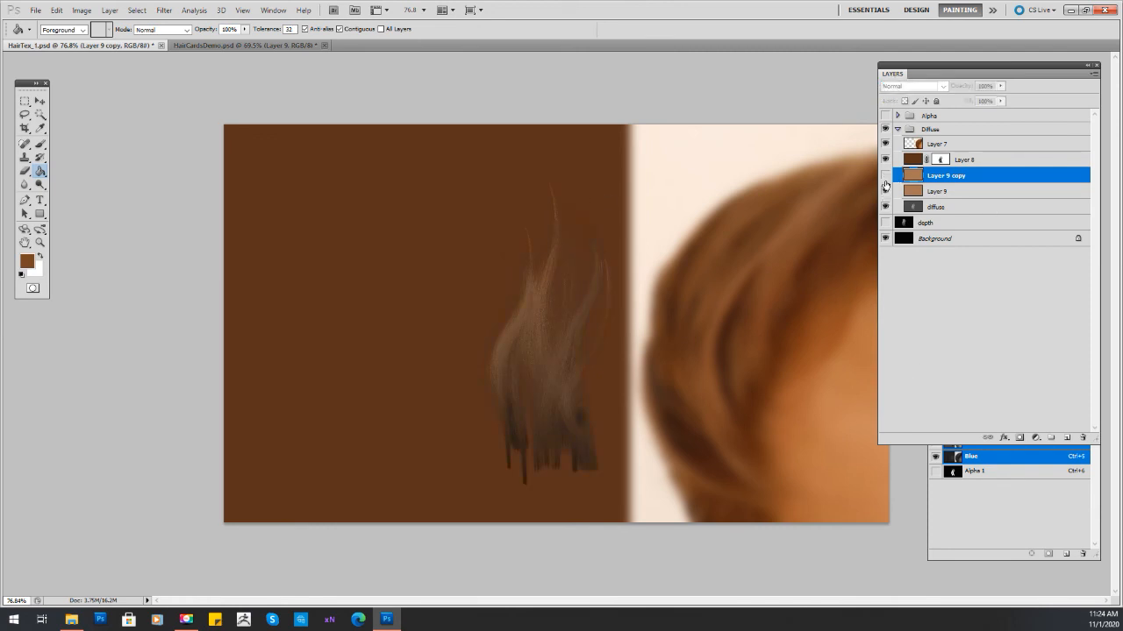
click(885, 160)
click(885, 192)
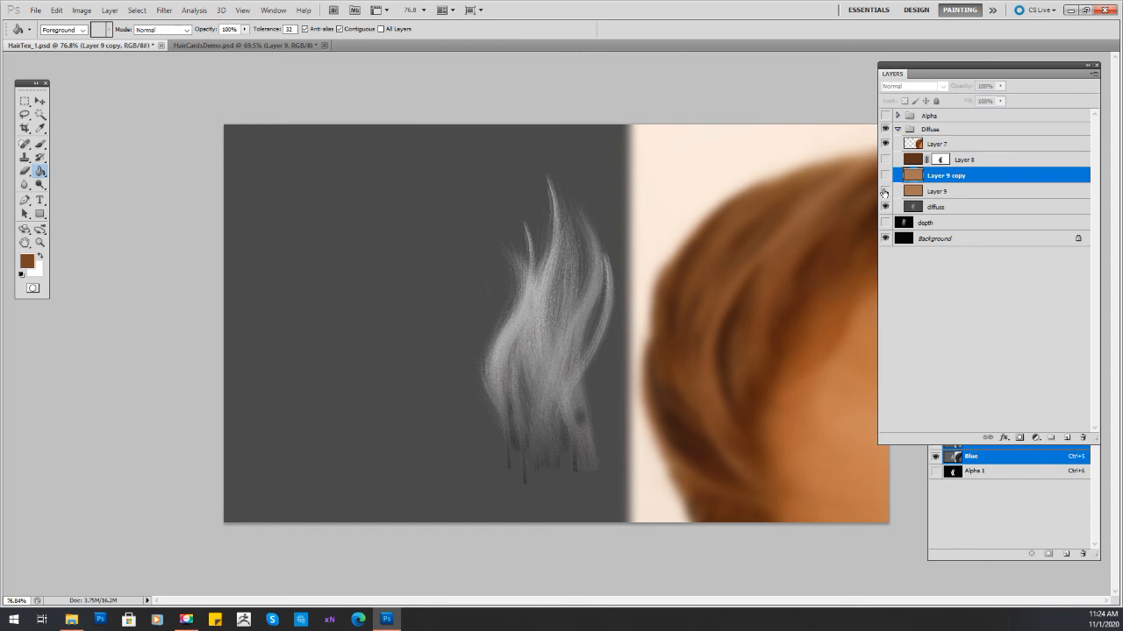
click(885, 160)
click(885, 191)
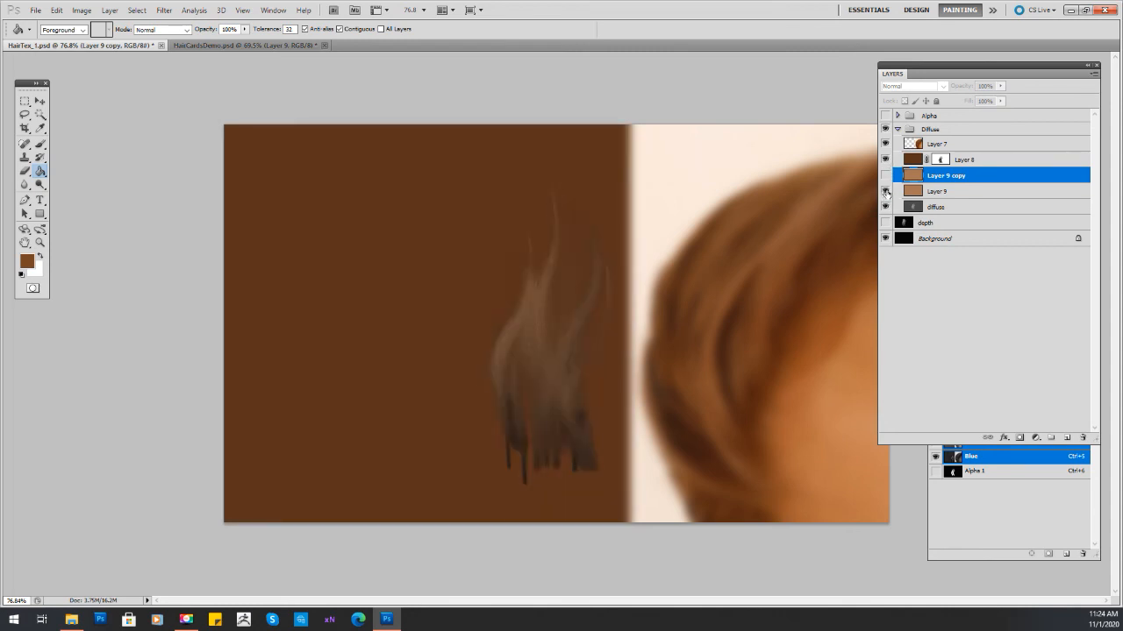
click(885, 175)
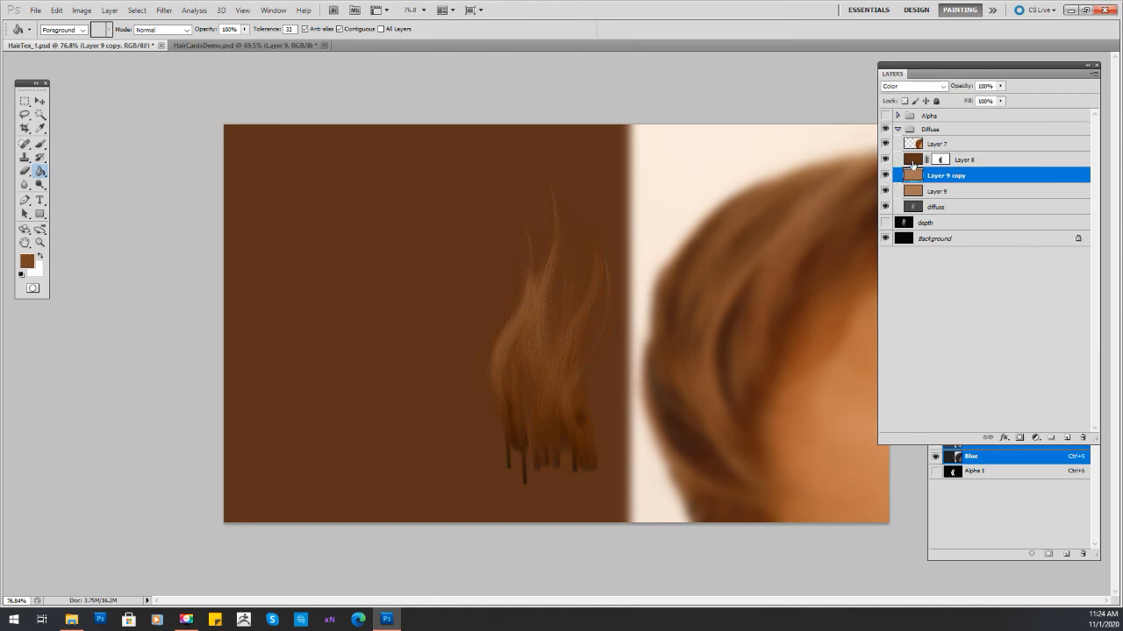
Darken Layer 8's brown fill around the hair strands with an image adjustment.
click(913, 166)
click(81, 10)
mouse_move(103, 39)
click(337, 185)
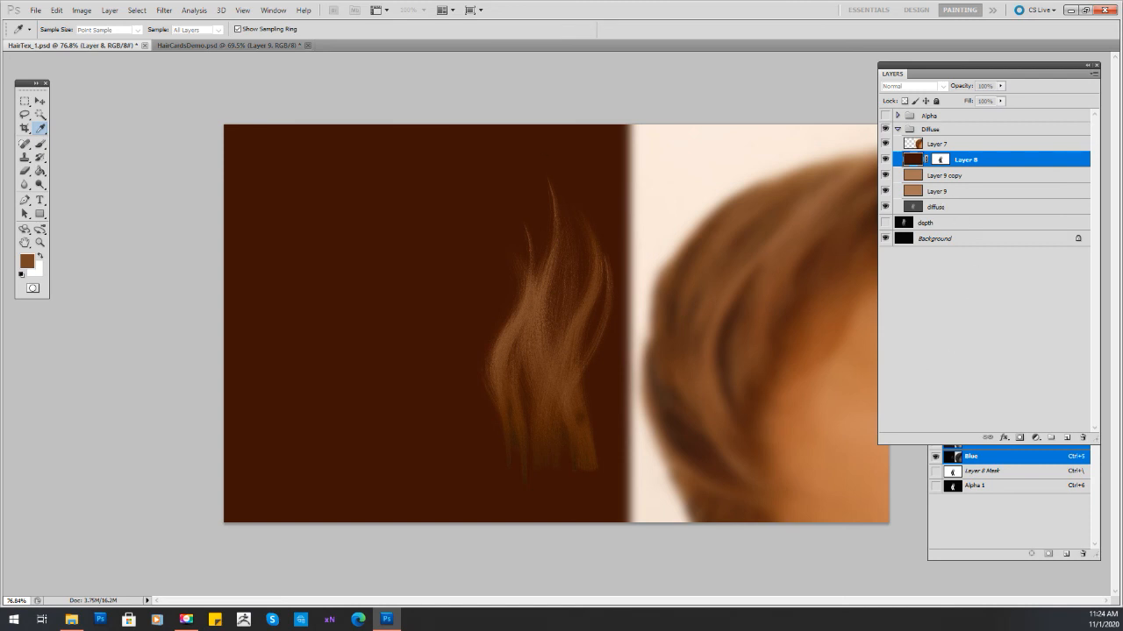
key(Return)
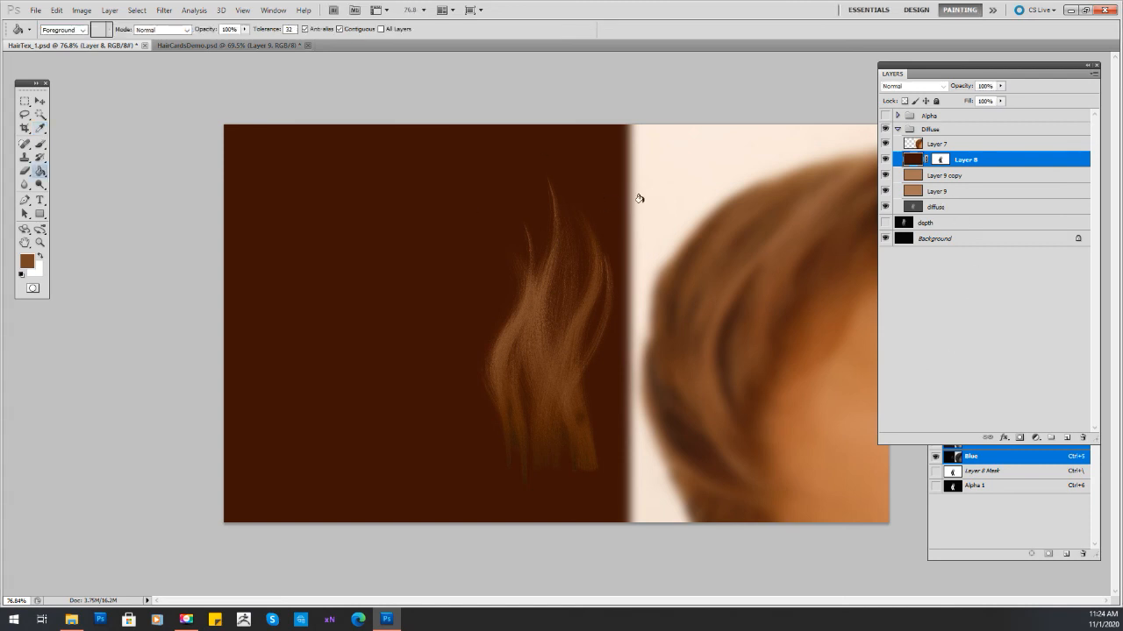
Hide the hair photo on Layer 7 and add a Hue/Saturation adjustment layer above Layer 8 with Saturation -18.
click(886, 144)
click(1036, 437)
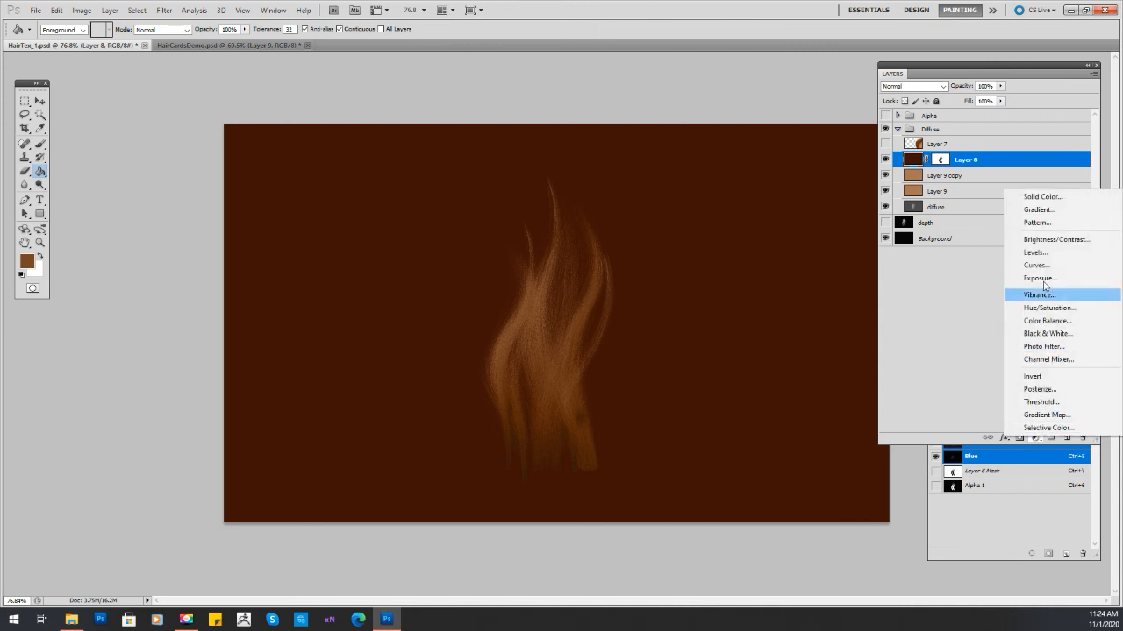
click(1048, 308)
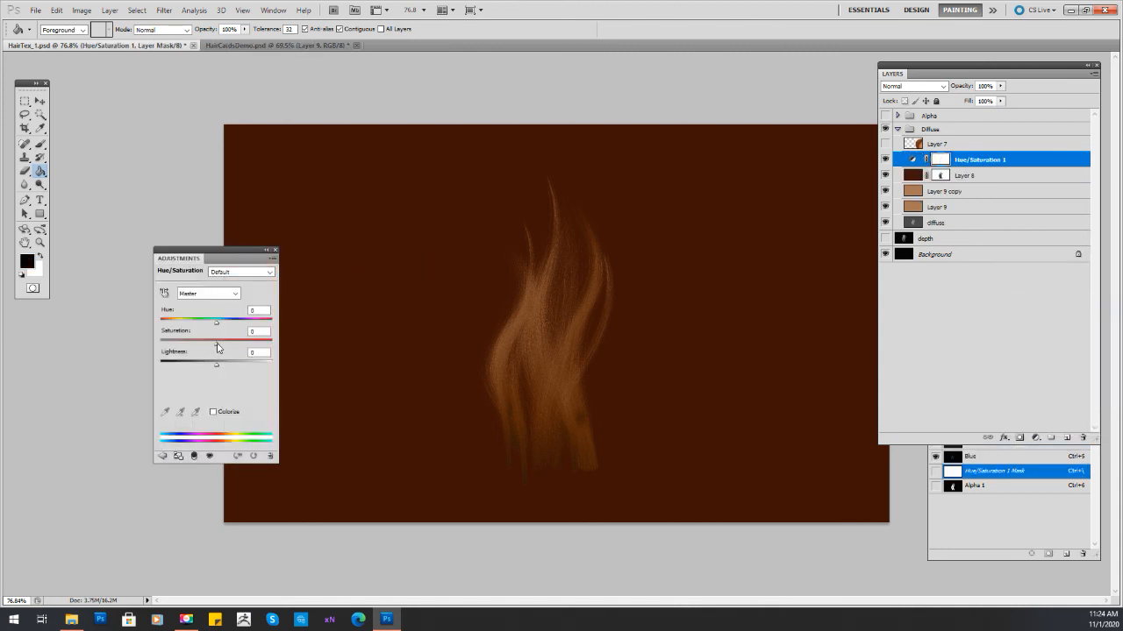
drag(214, 342, 205, 342)
drag(251, 250, 531, 250)
drag(775, 242, 882, 197)
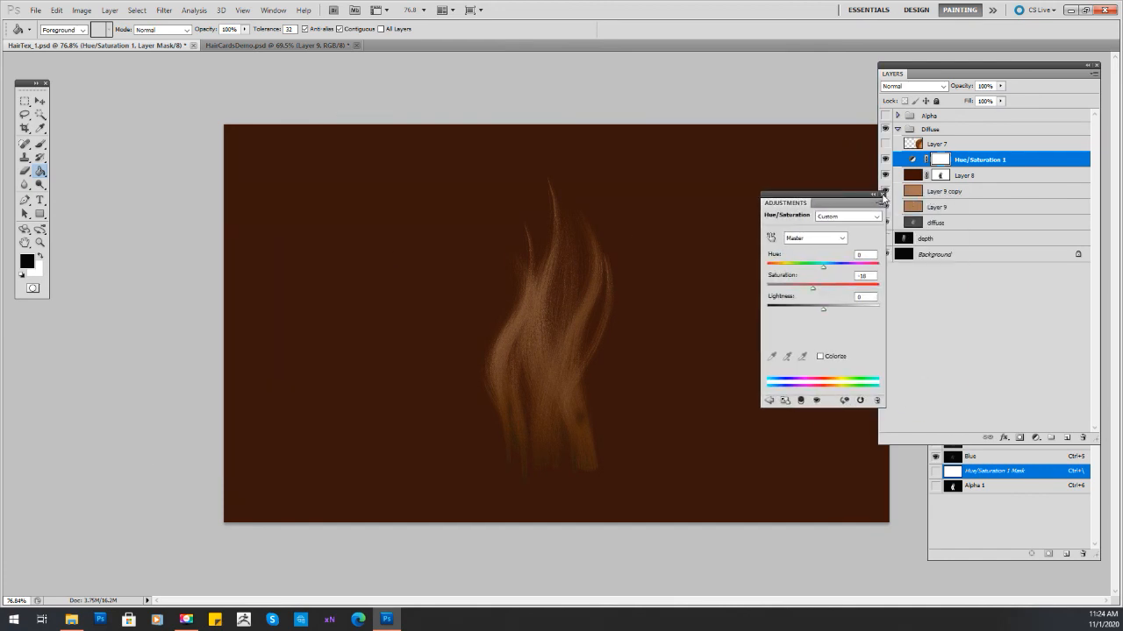
click(881, 193)
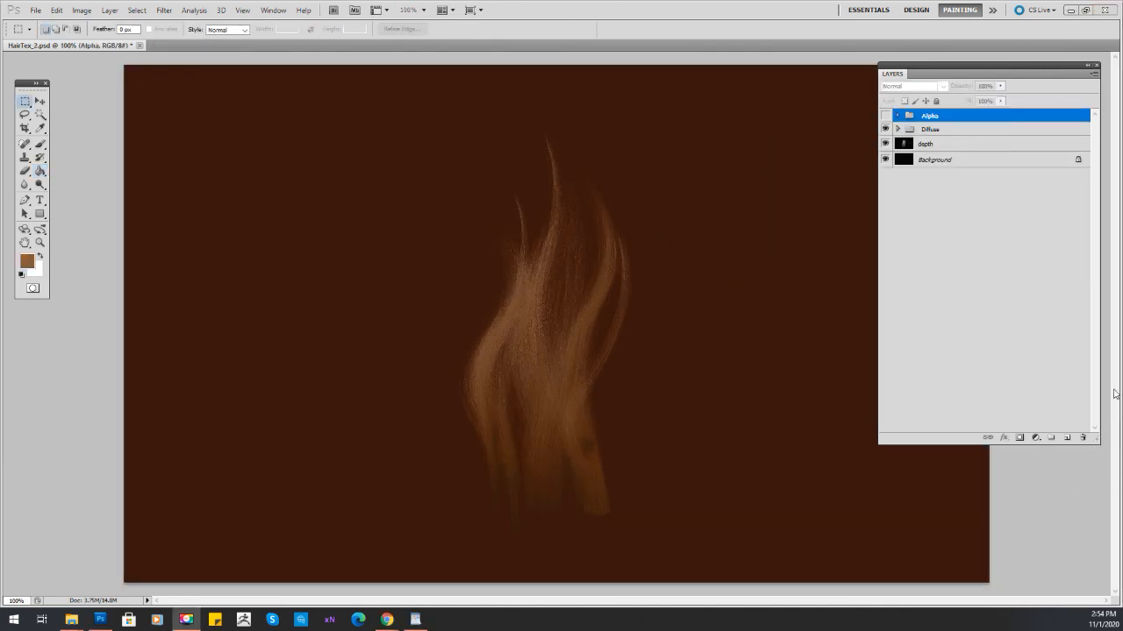
Hide the Diffuse group and duplicate the depth layer as "depth copy".
click(926, 143)
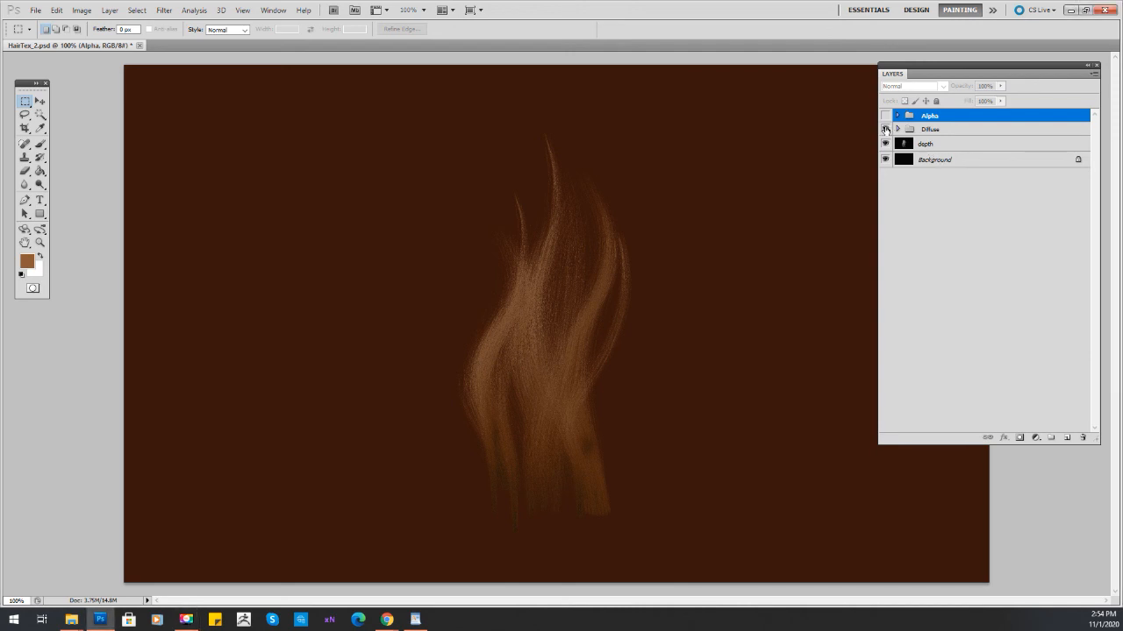
click(885, 129)
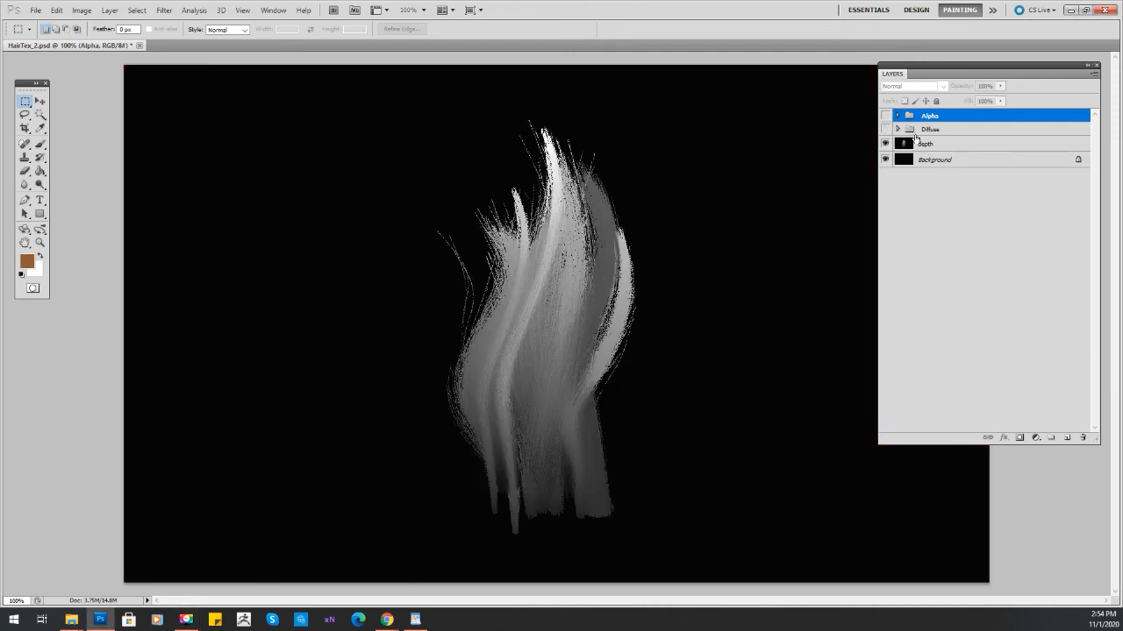
click(990, 144)
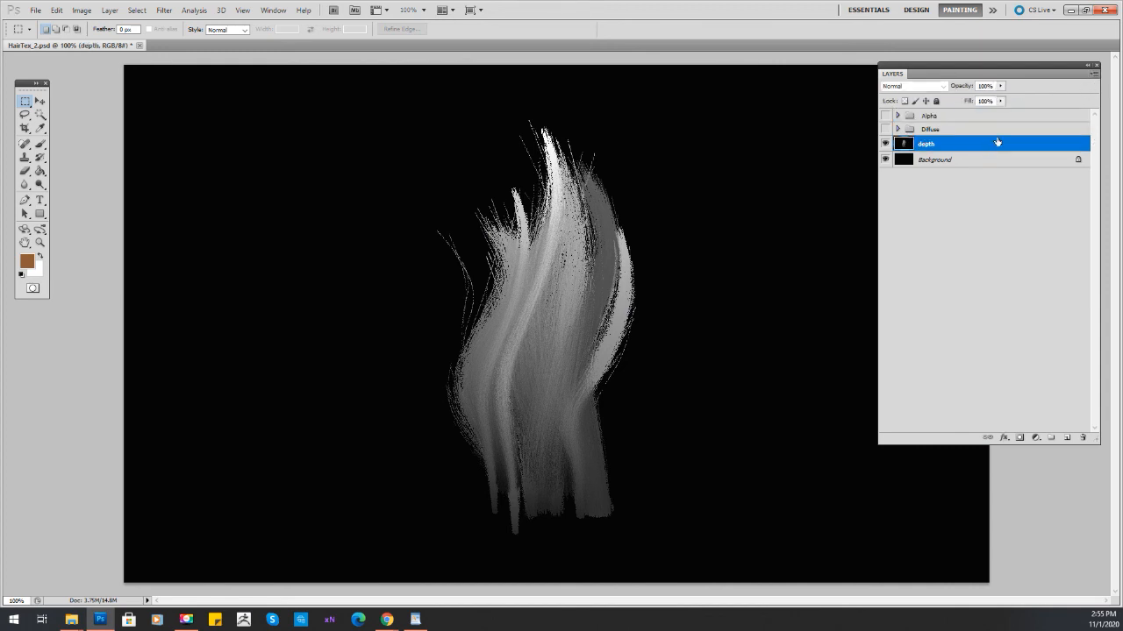
click(1094, 74)
click(1055, 94)
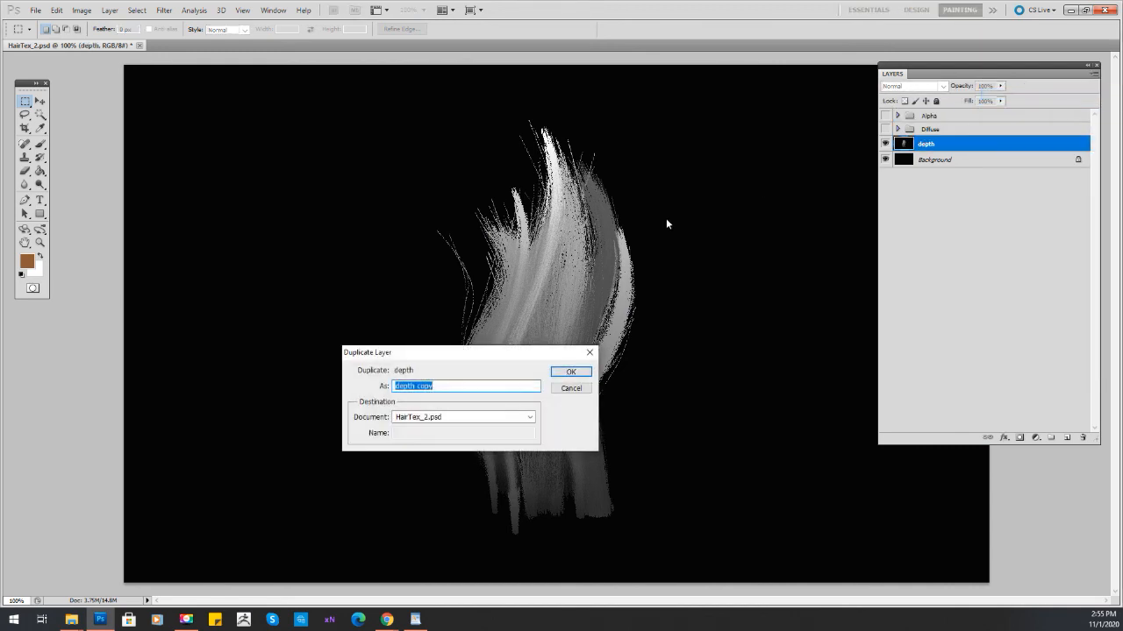
click(571, 374)
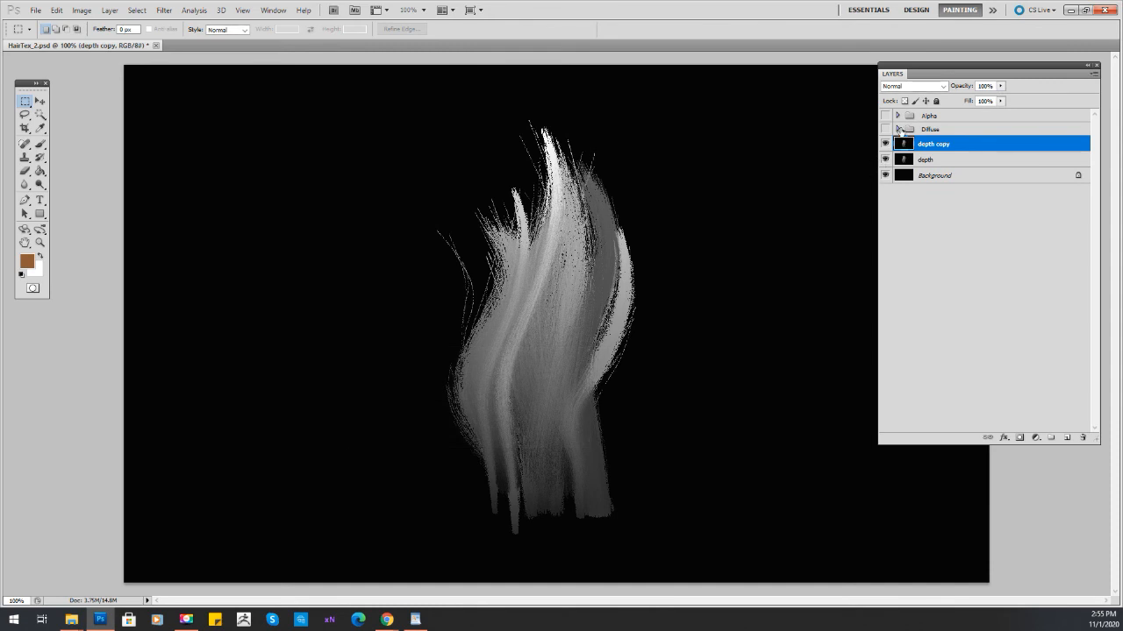
Move depth copy directly above the diffuse layer in the Diffuse group, show the group and set the copy's blend mode to Multiply.
click(897, 129)
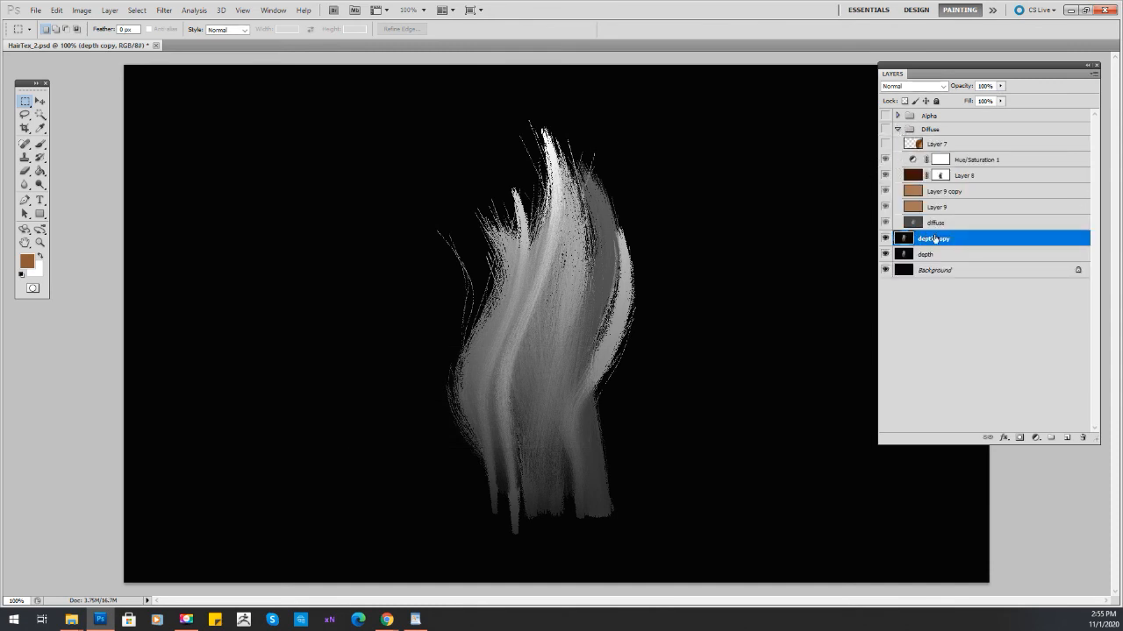
drag(937, 235, 947, 221)
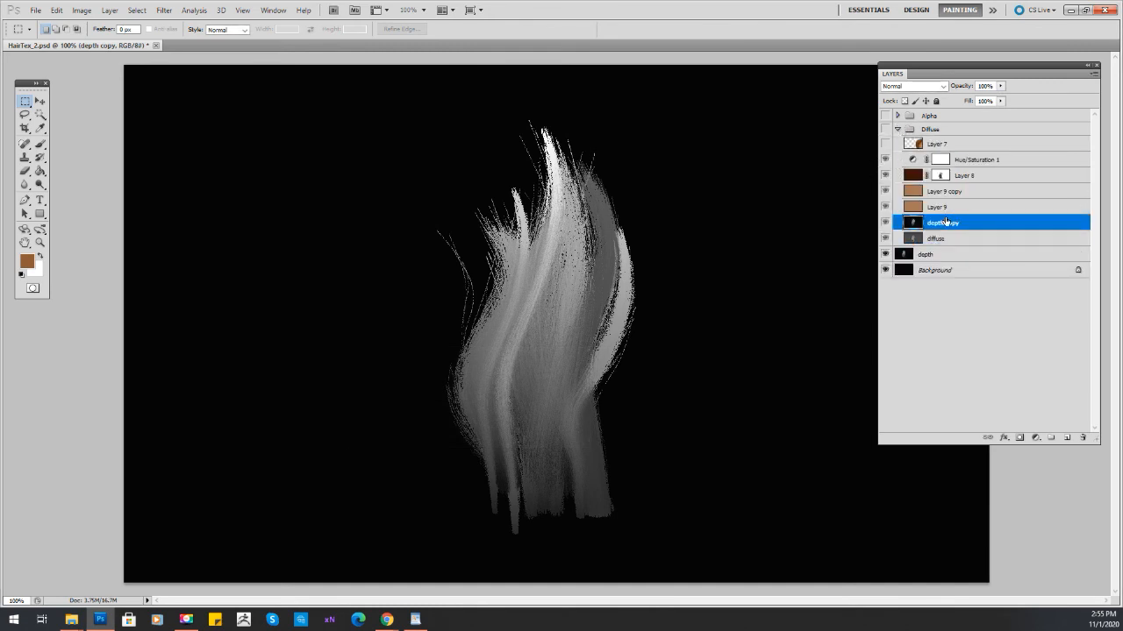
click(886, 130)
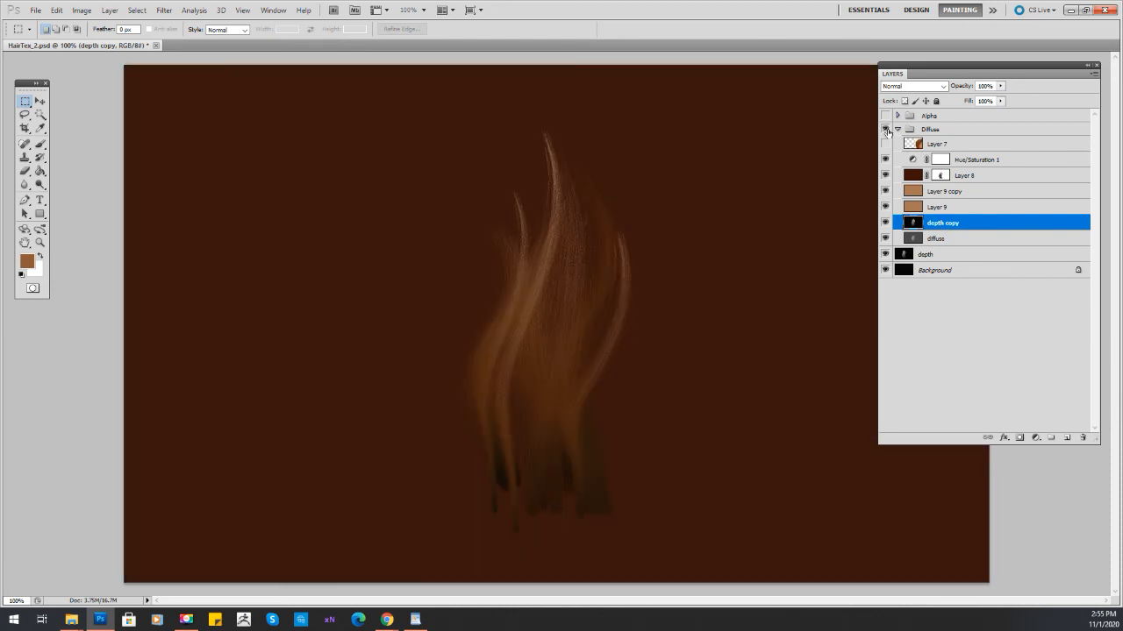
click(900, 87)
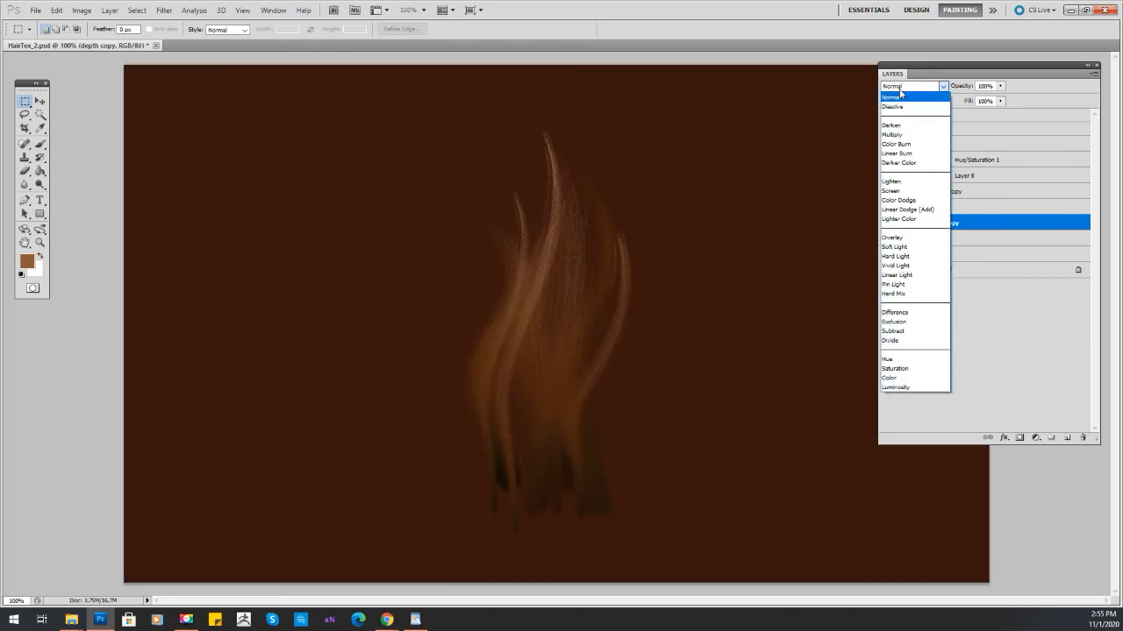
click(899, 135)
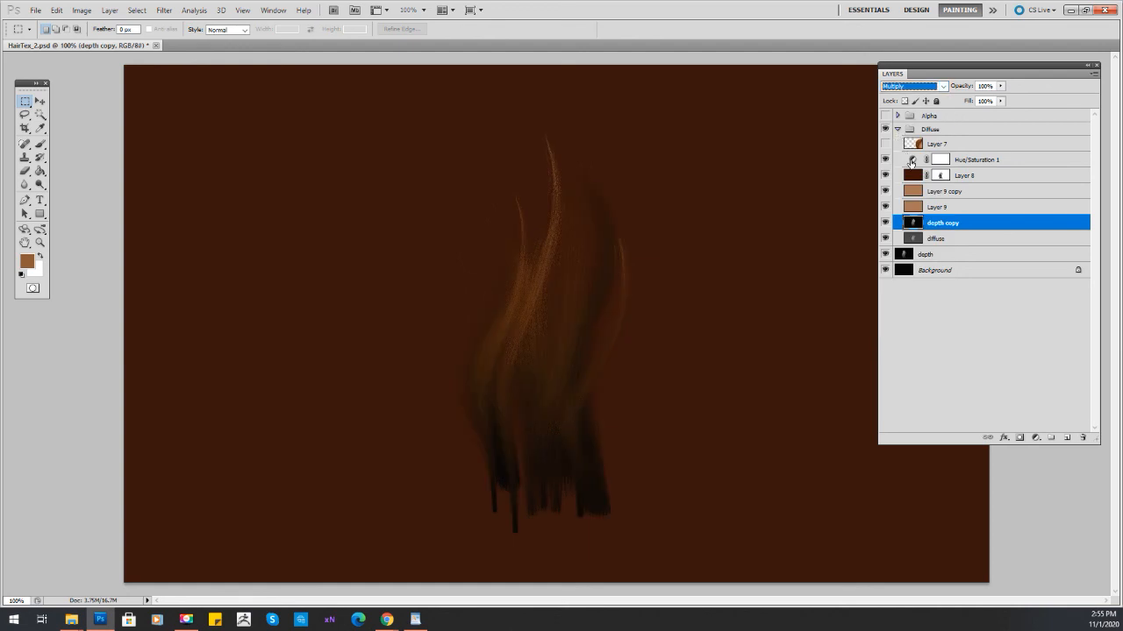
Darken Layer 8's brown fill to a near-black brown with a Brightness/Contrast adjustment.
click(918, 178)
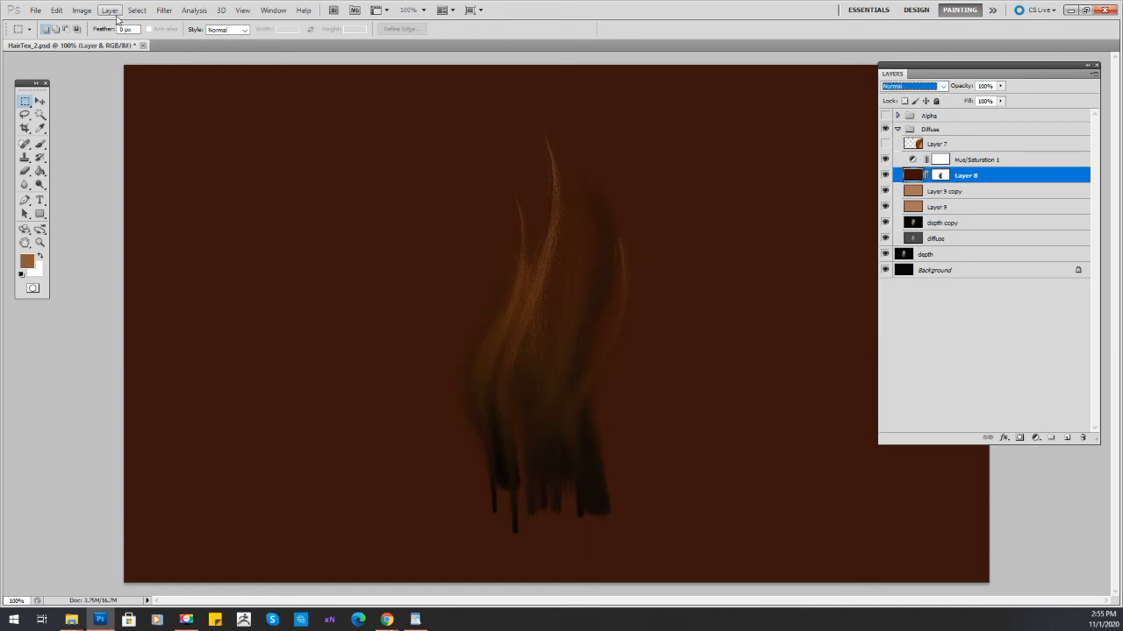
click(82, 10)
mouse_move(131, 39)
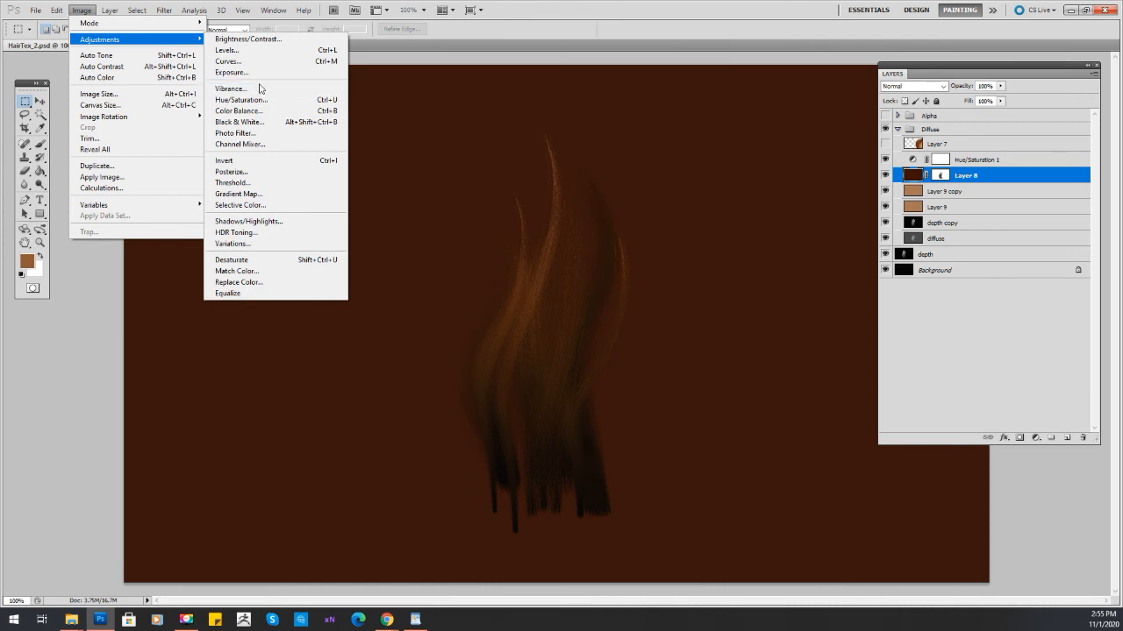
click(248, 39)
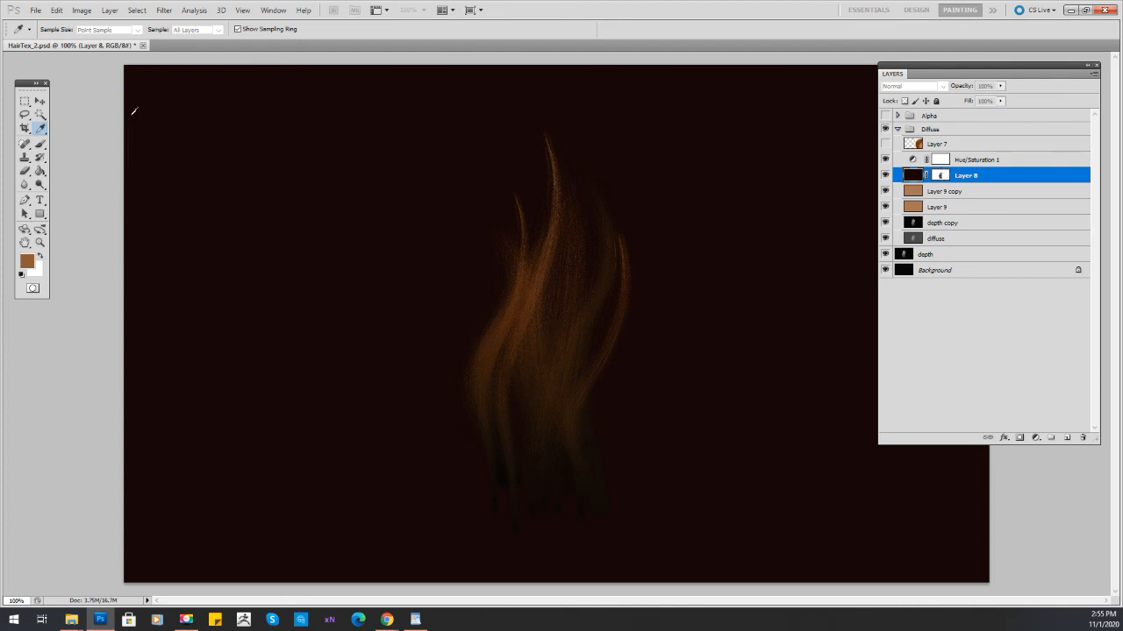
click(25, 101)
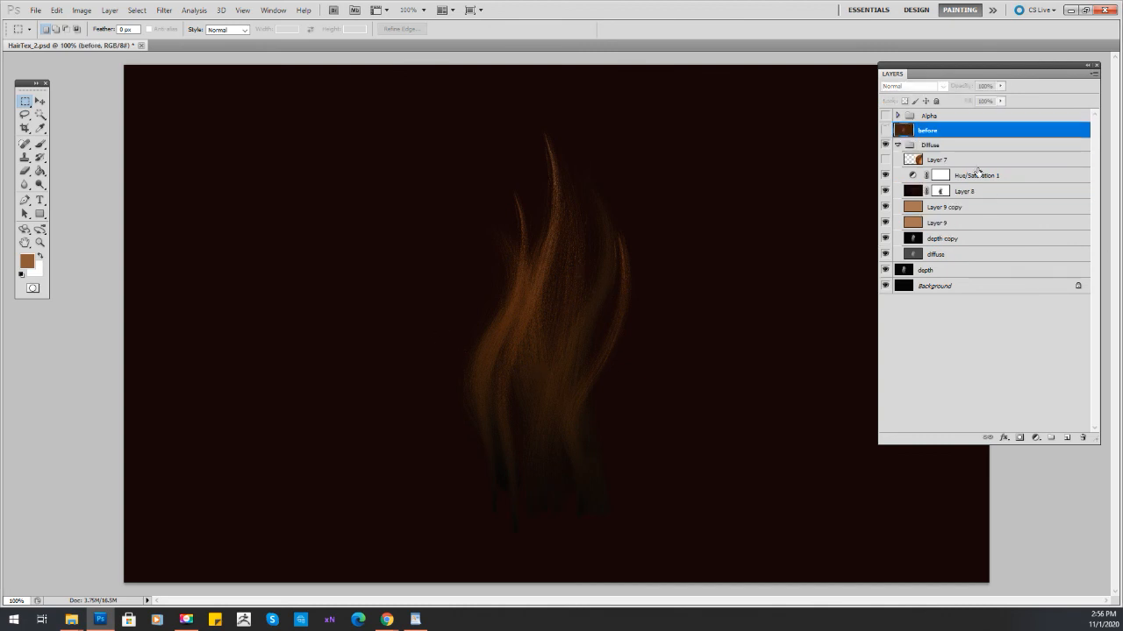
Show and hide the "before" layer to compare the earlier hair coloring with the darkened version.
click(884, 131)
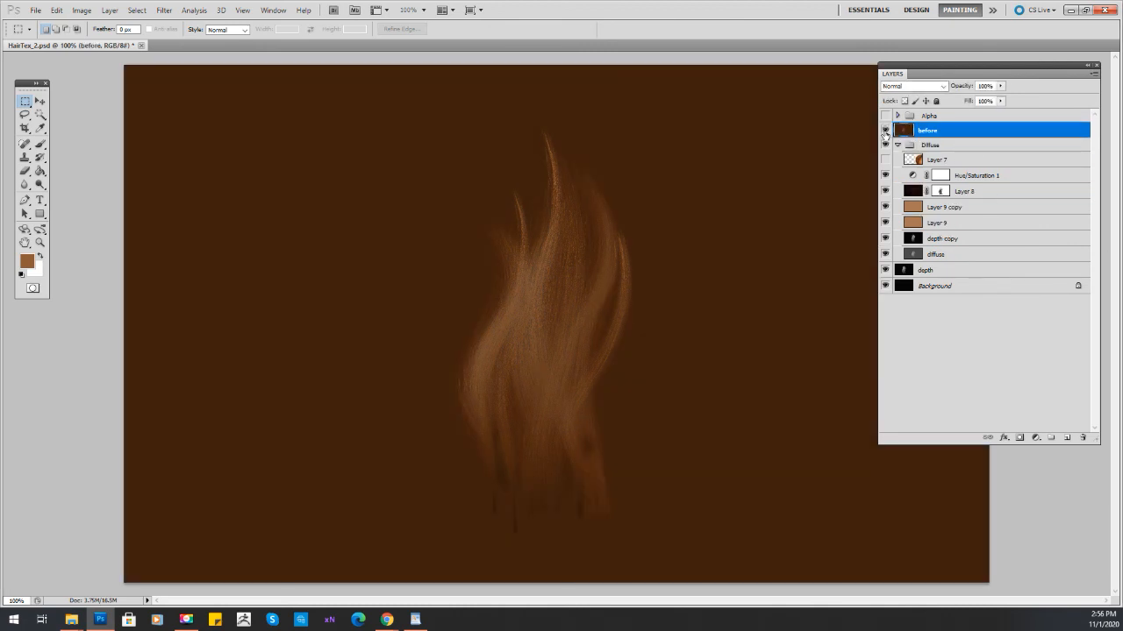
click(884, 131)
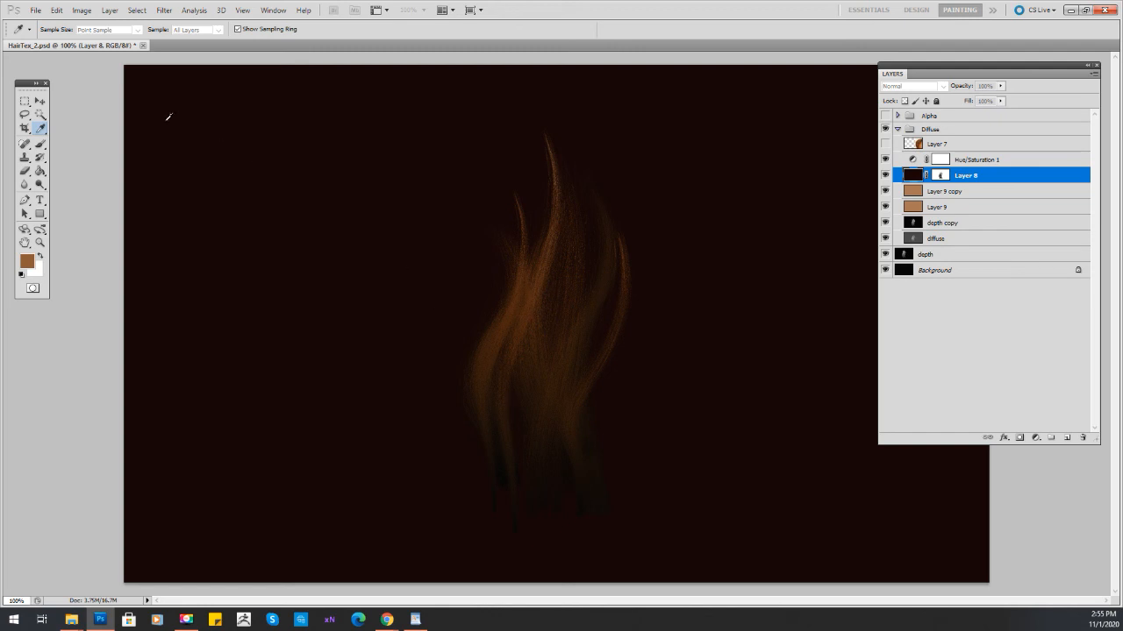
click(39, 102)
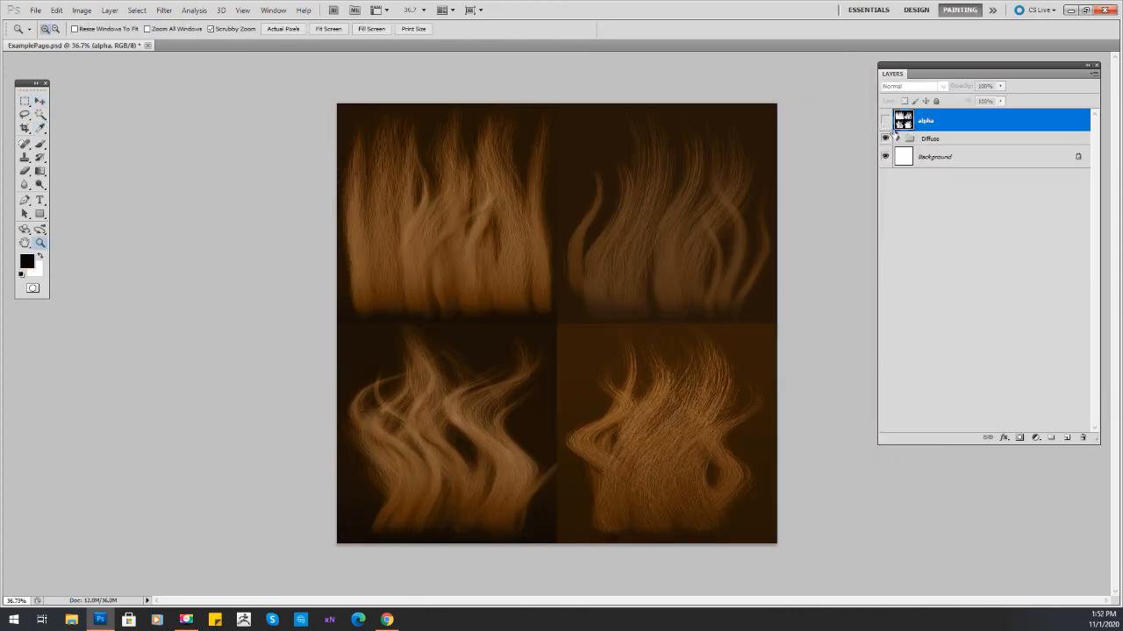
Expand the Diffuse group in ExamplePage.psd and toggle its alpha layer off and on to compare the hair shading.
click(896, 139)
click(885, 157)
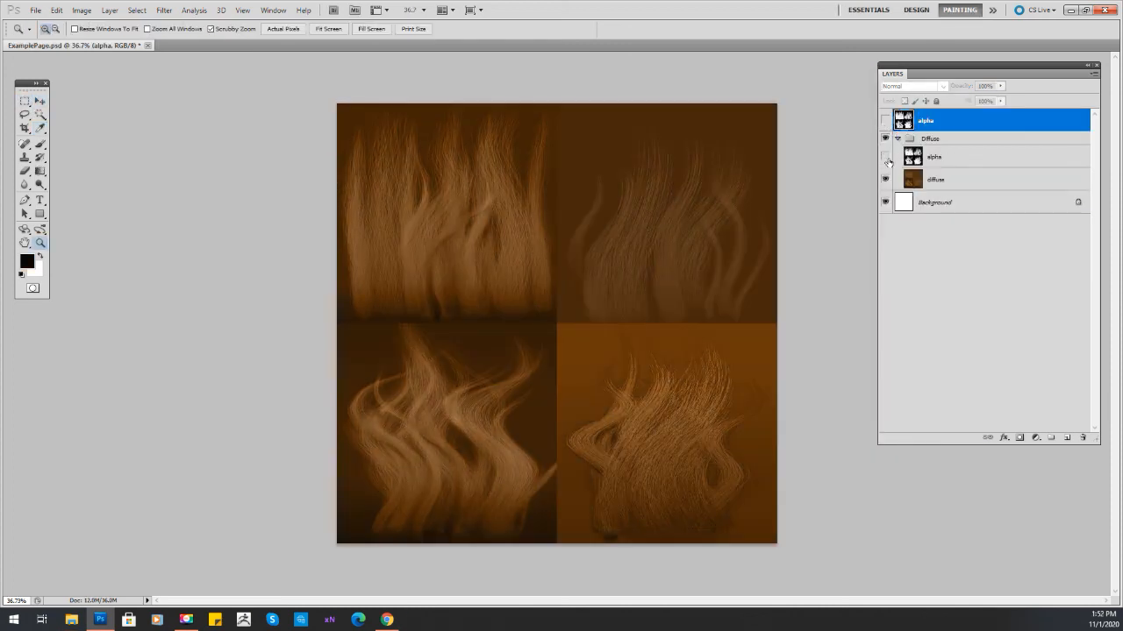
click(885, 158)
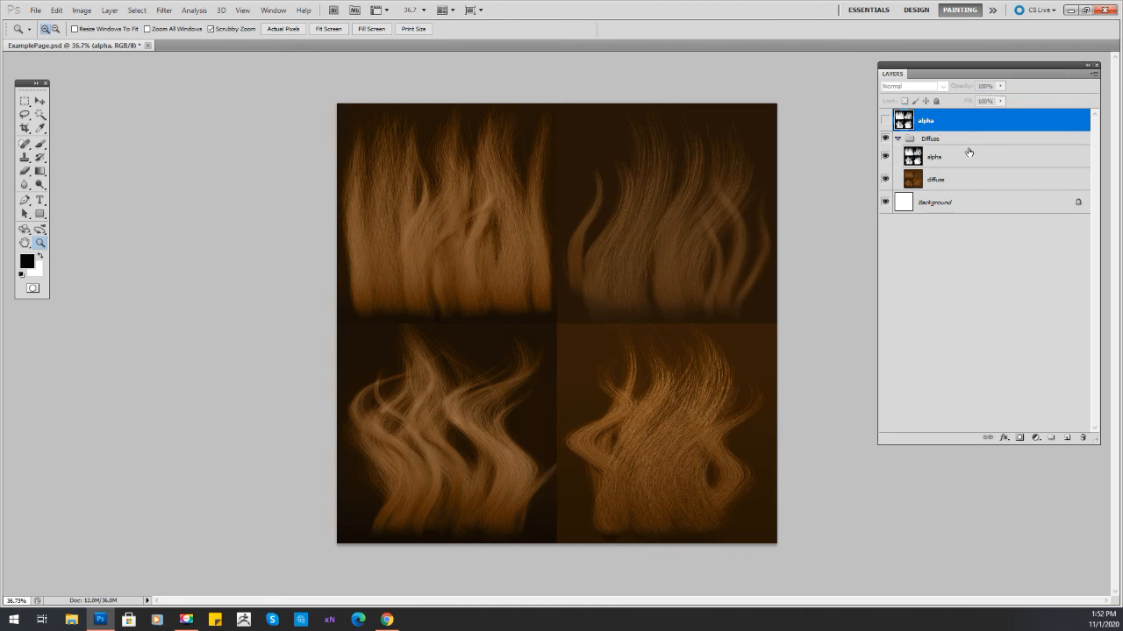
Set the opacity of the Diffuse group's alpha layer to 100% and briefly show the separate alpha layer above the group for comparison.
click(966, 156)
click(993, 85)
text(100)
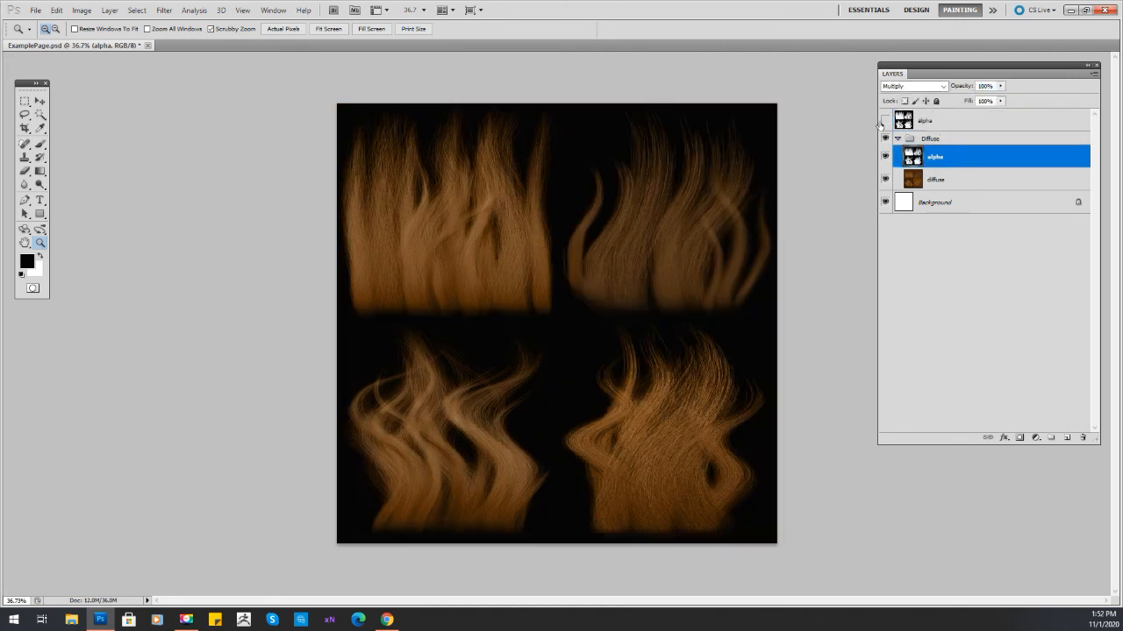
click(885, 120)
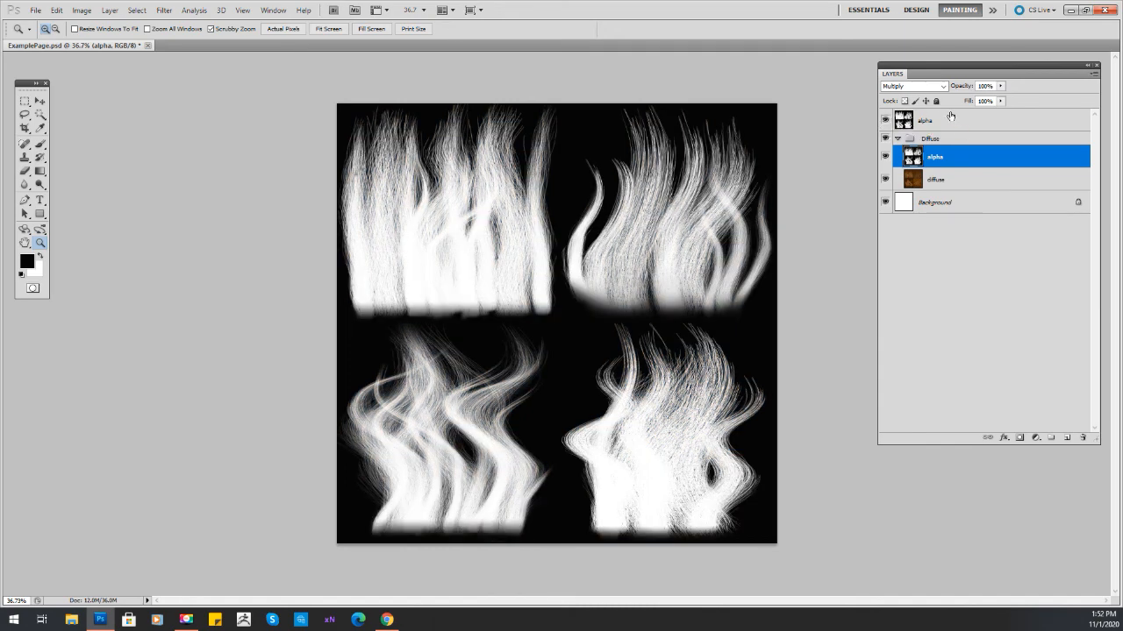
click(885, 120)
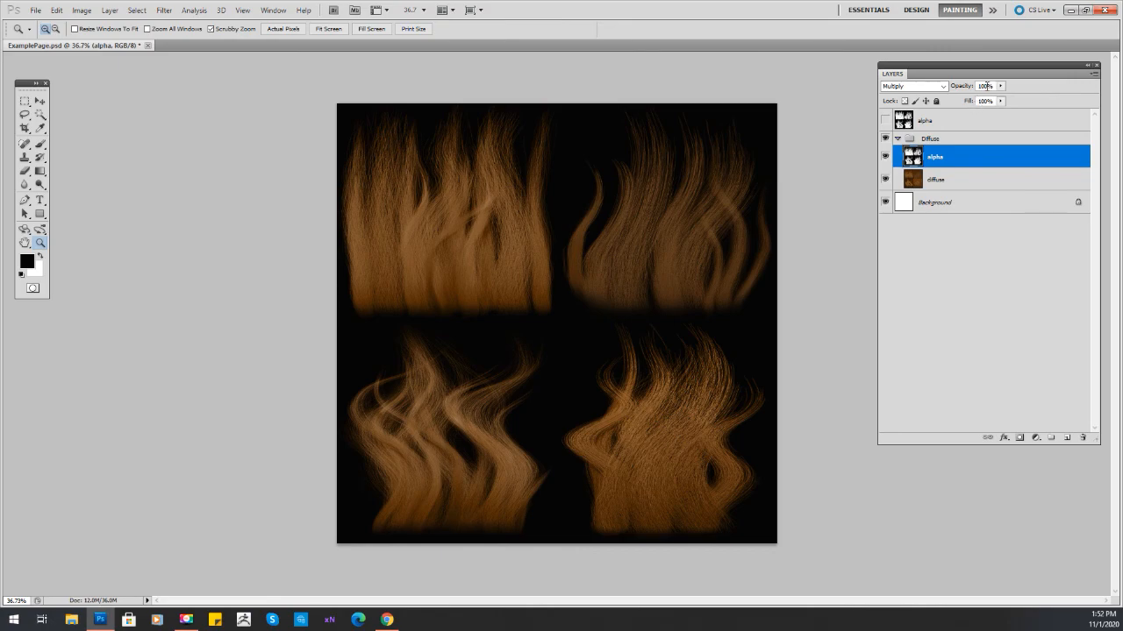